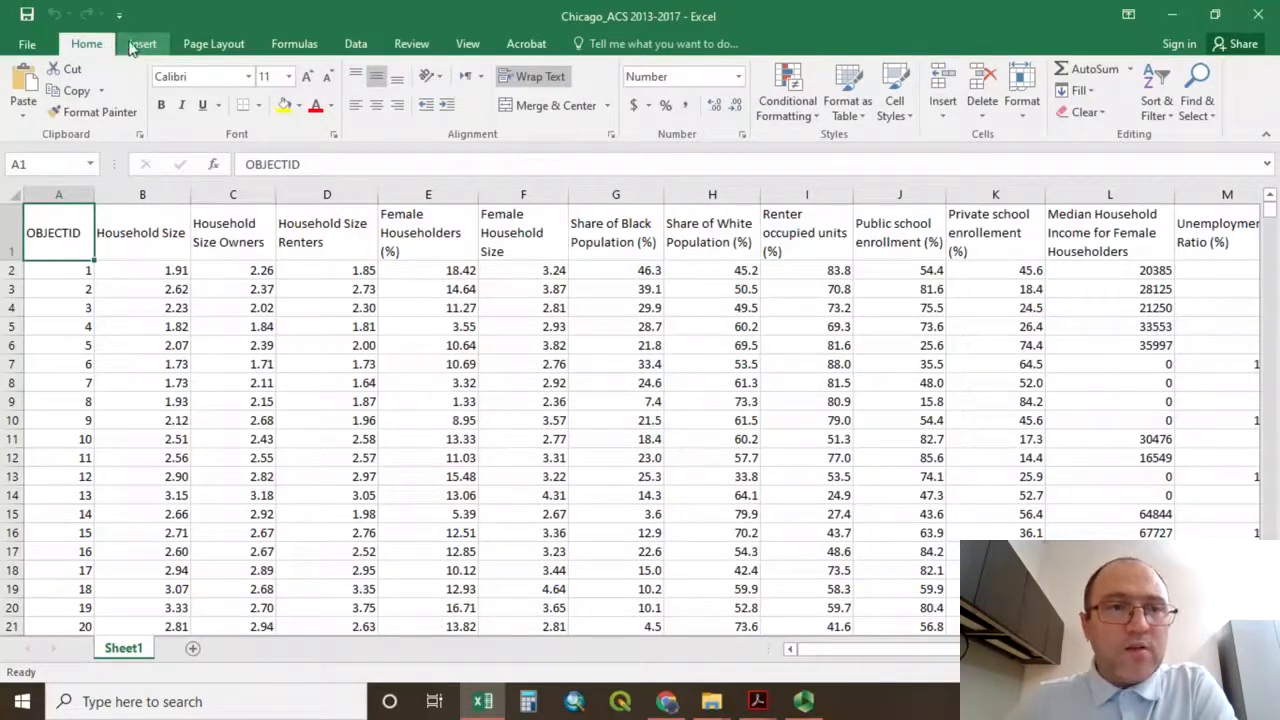
Create a pivot table on a new worksheet from the Sheet1 data range A1:R864, including the Neighborhoods column.
left_click(140, 46)
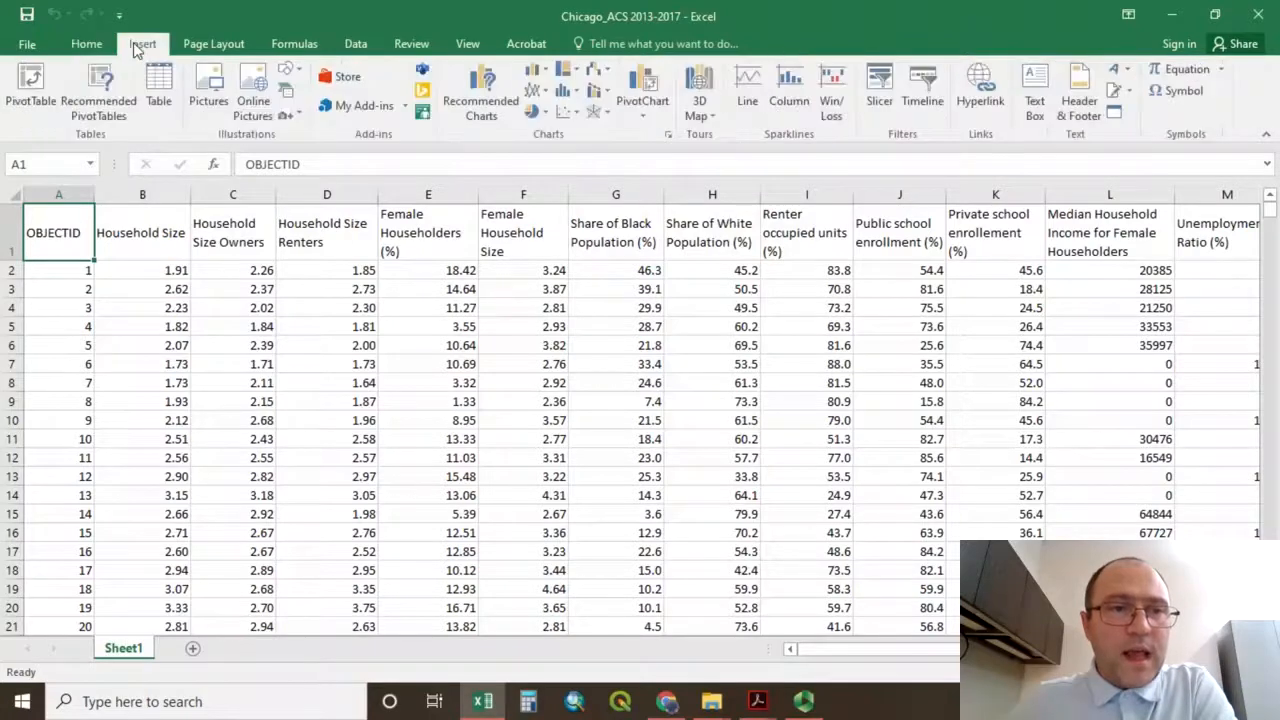
left_click(30, 97)
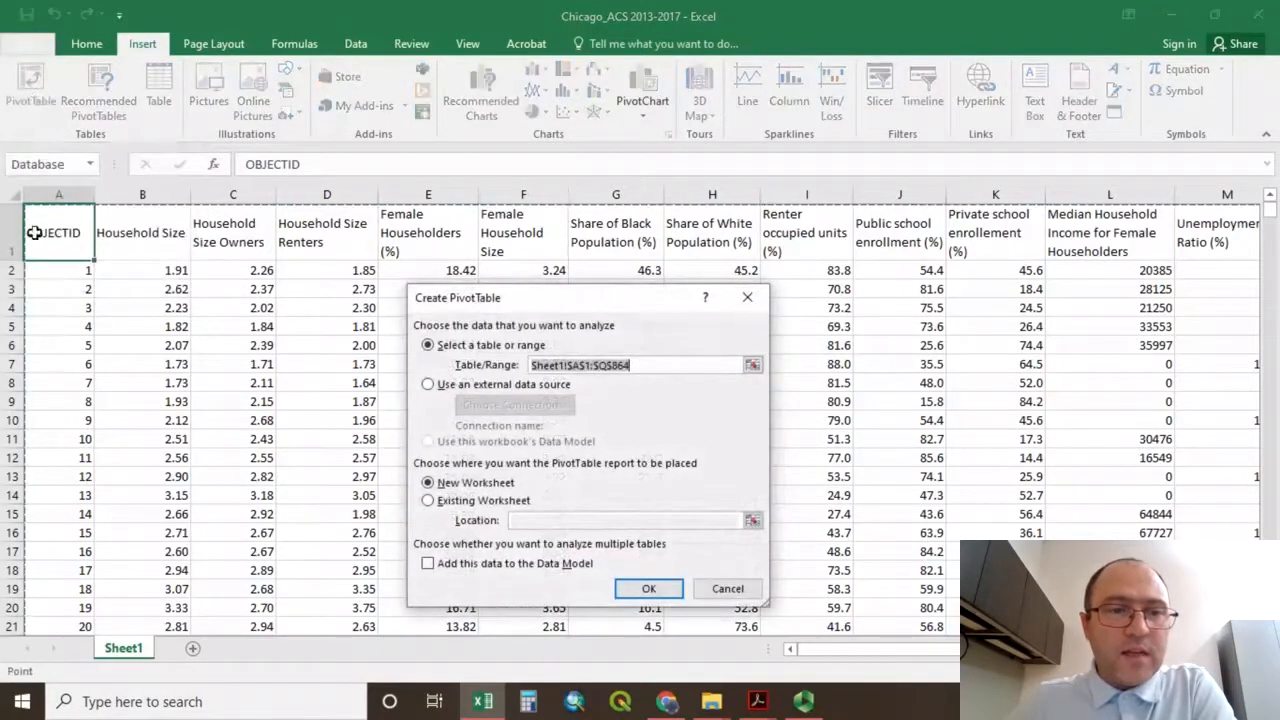
left_click_drag(512, 300, 518, 261)
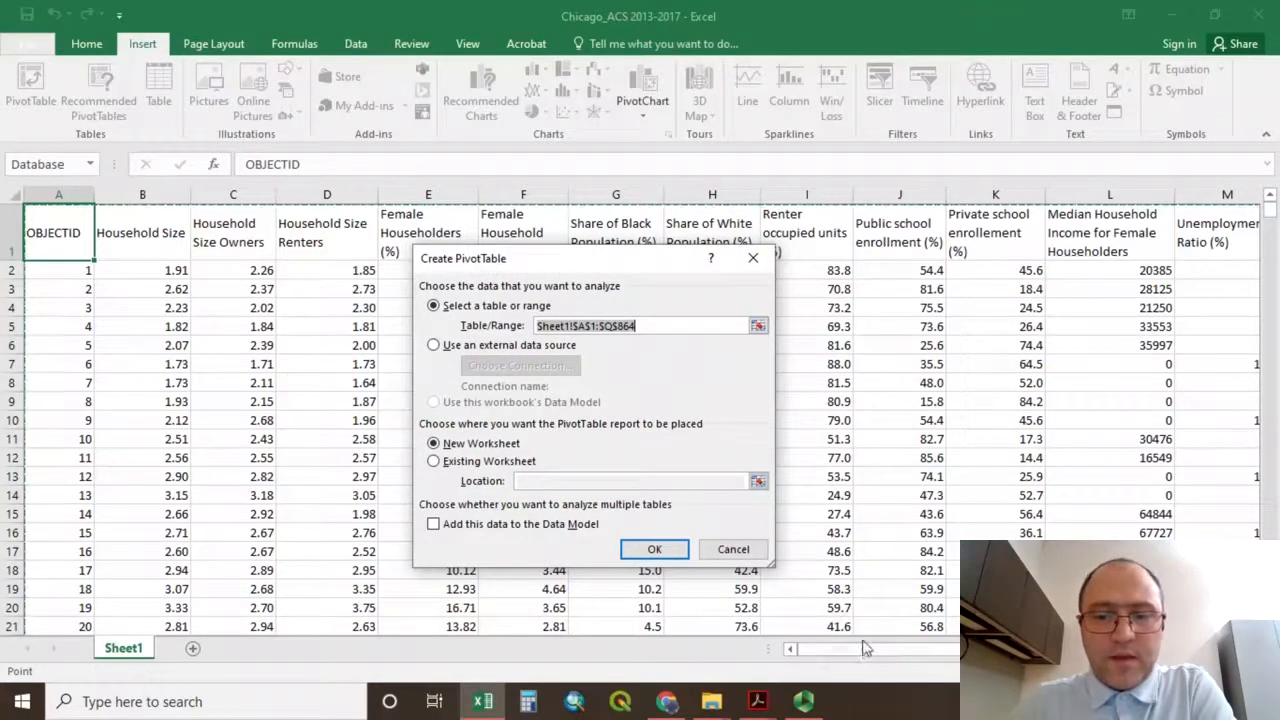
left_click_drag(845, 662, 1036, 647)
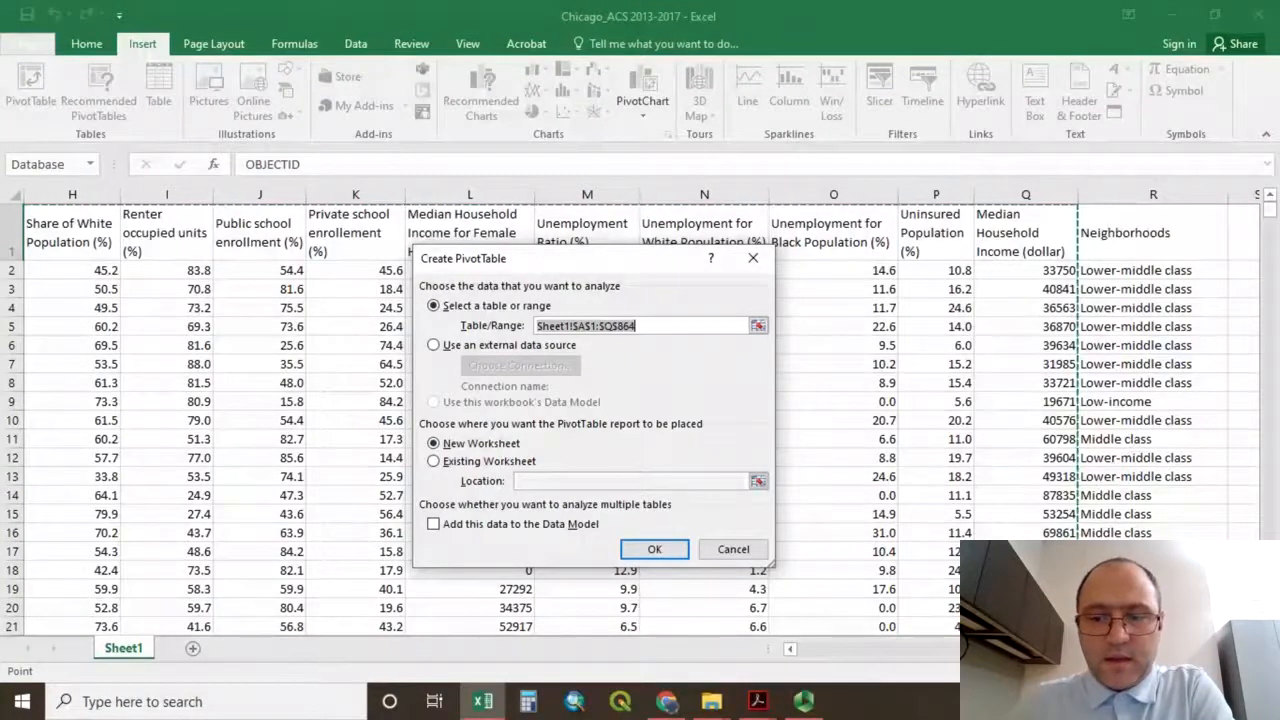
left_click_drag(1036, 649, 825, 663)
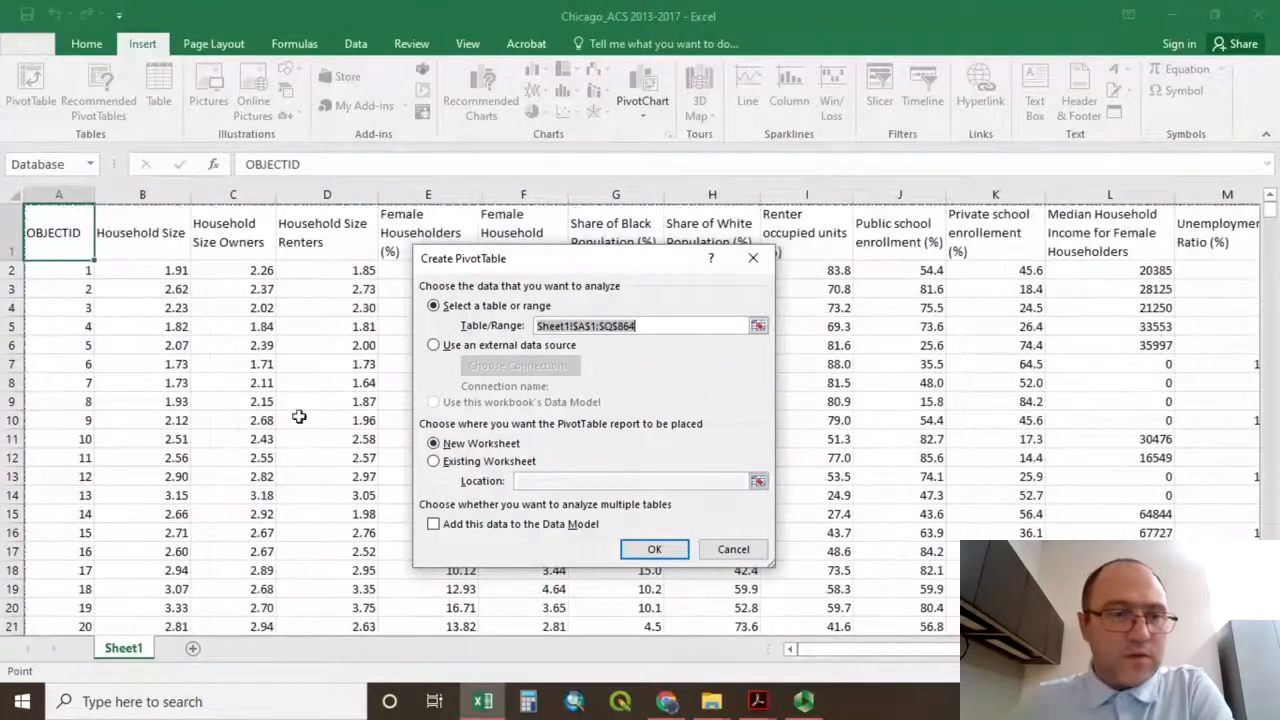
left_click(36, 229)
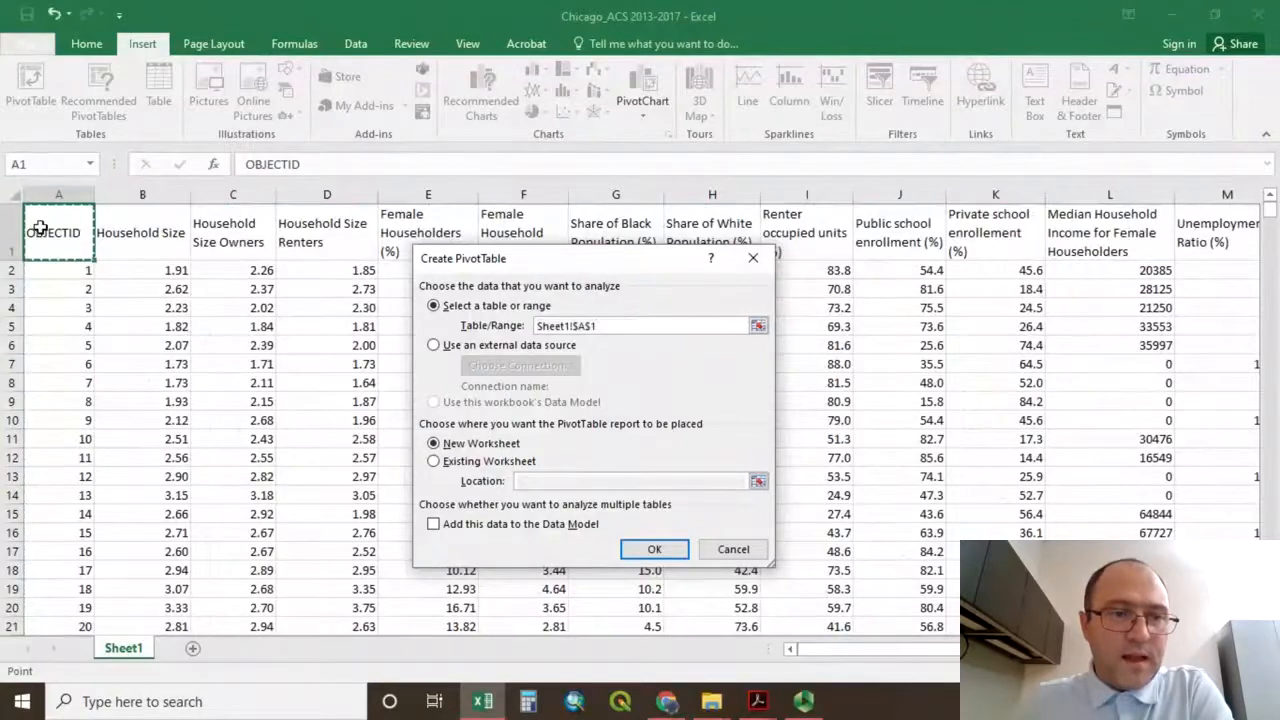
left_click_drag(36, 229, 1106, 570)
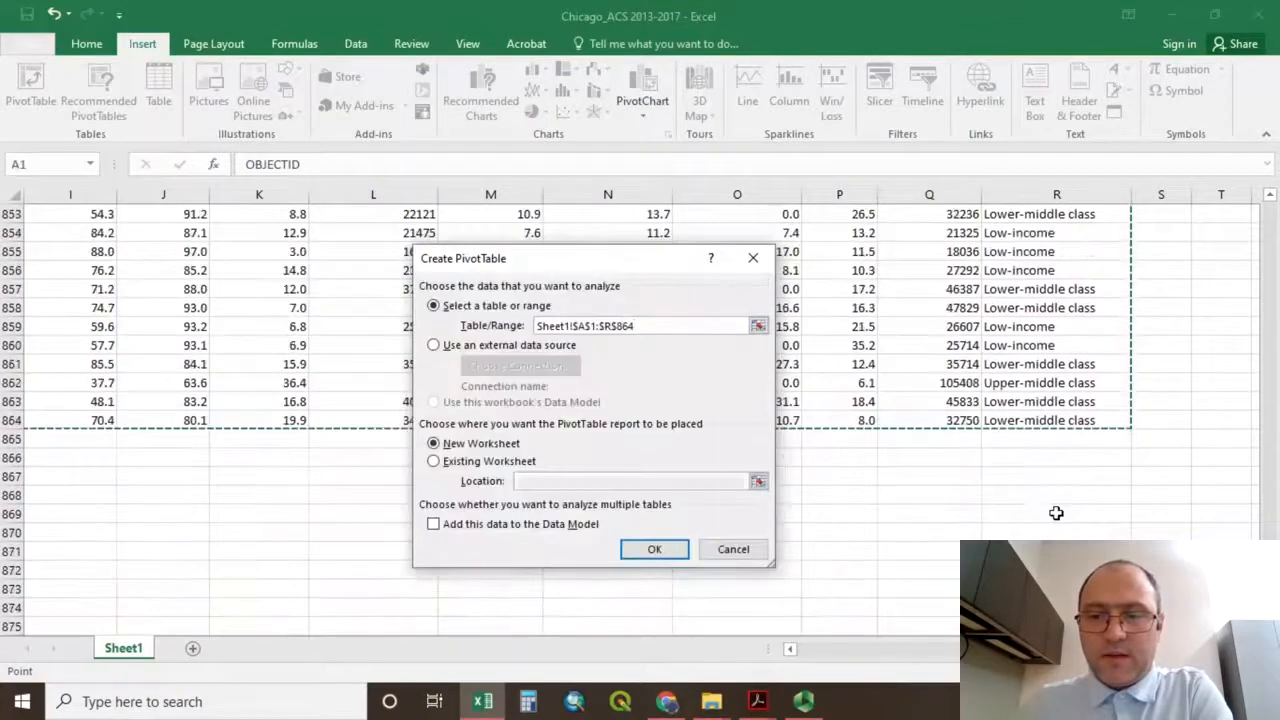
scroll(1056, 513, "down", 1)
scroll(1050, 505, "up", 3)
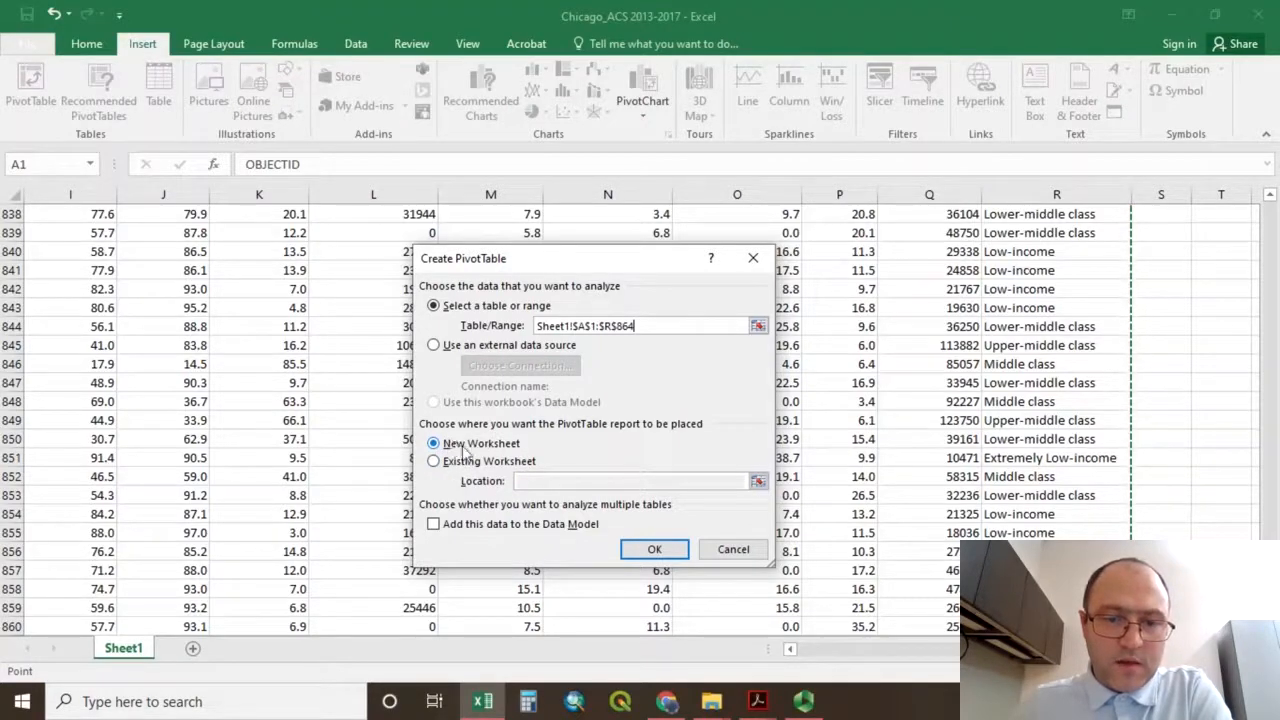
left_click(648, 551)
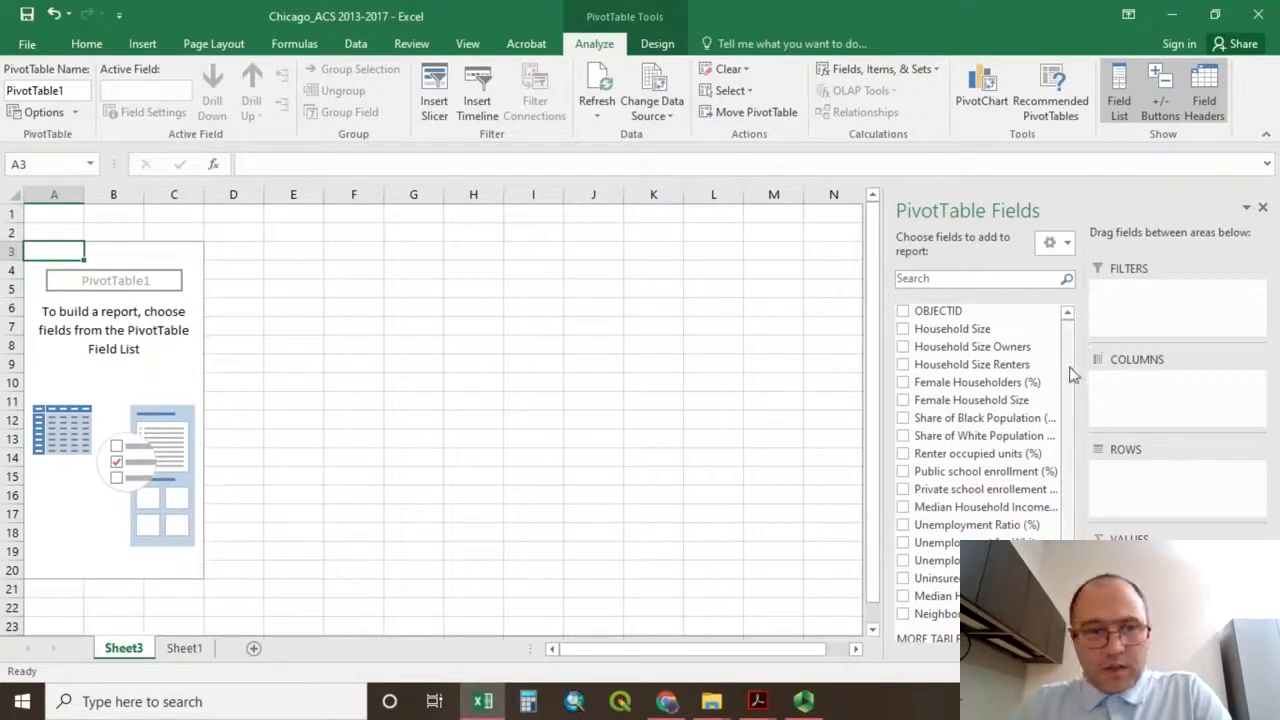
Add OBJECTID to the pivot table's values and summarize it by Count.
left_click(903, 312)
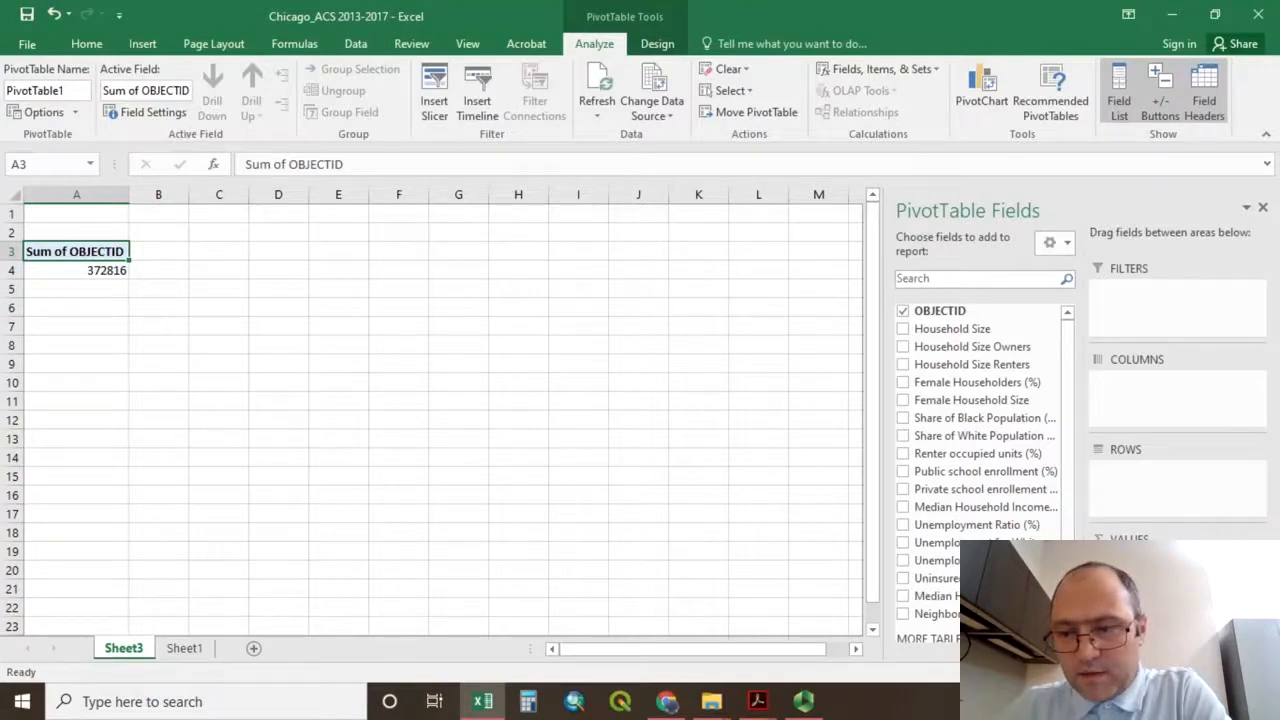
left_click(1177, 561)
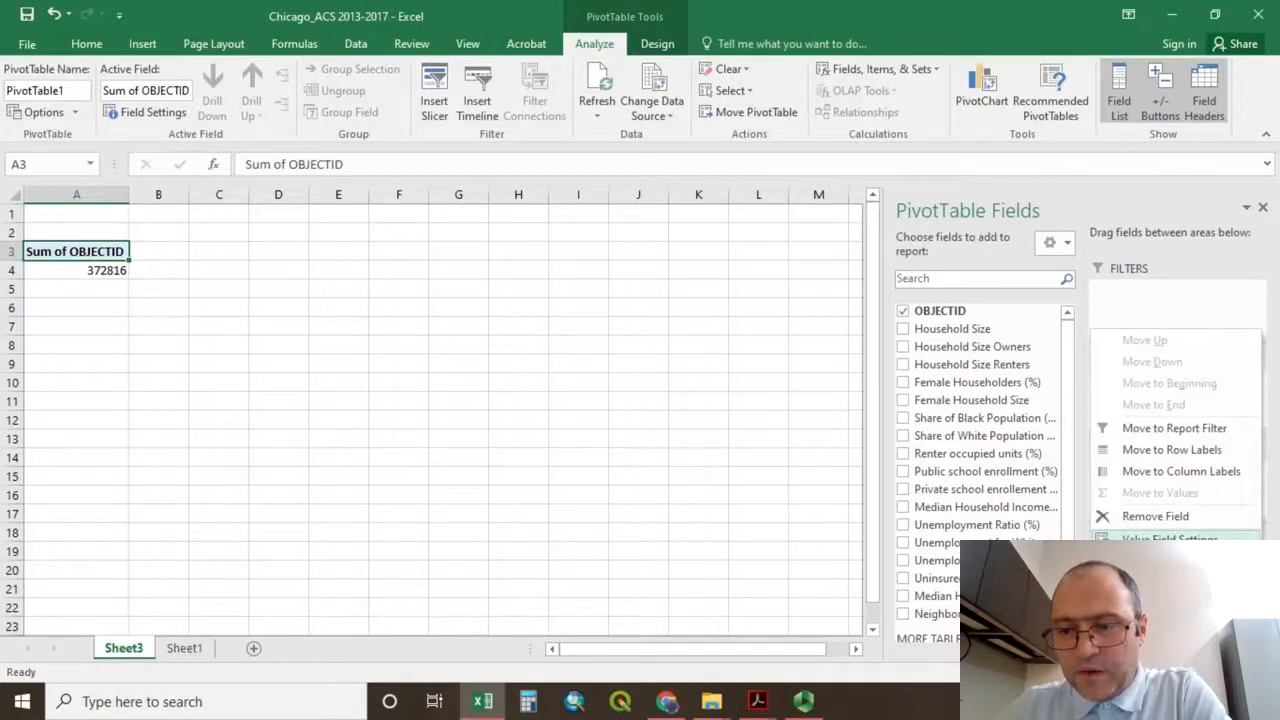
left_click(1169, 539)
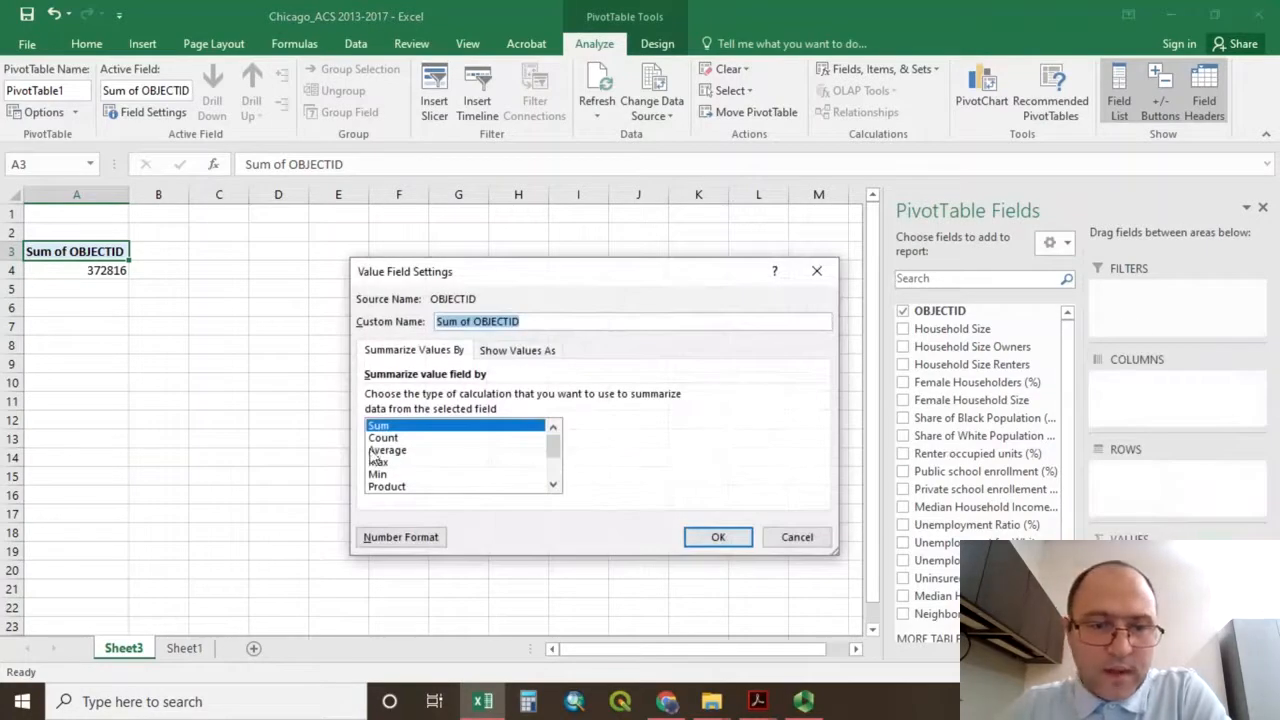
left_click(383, 438)
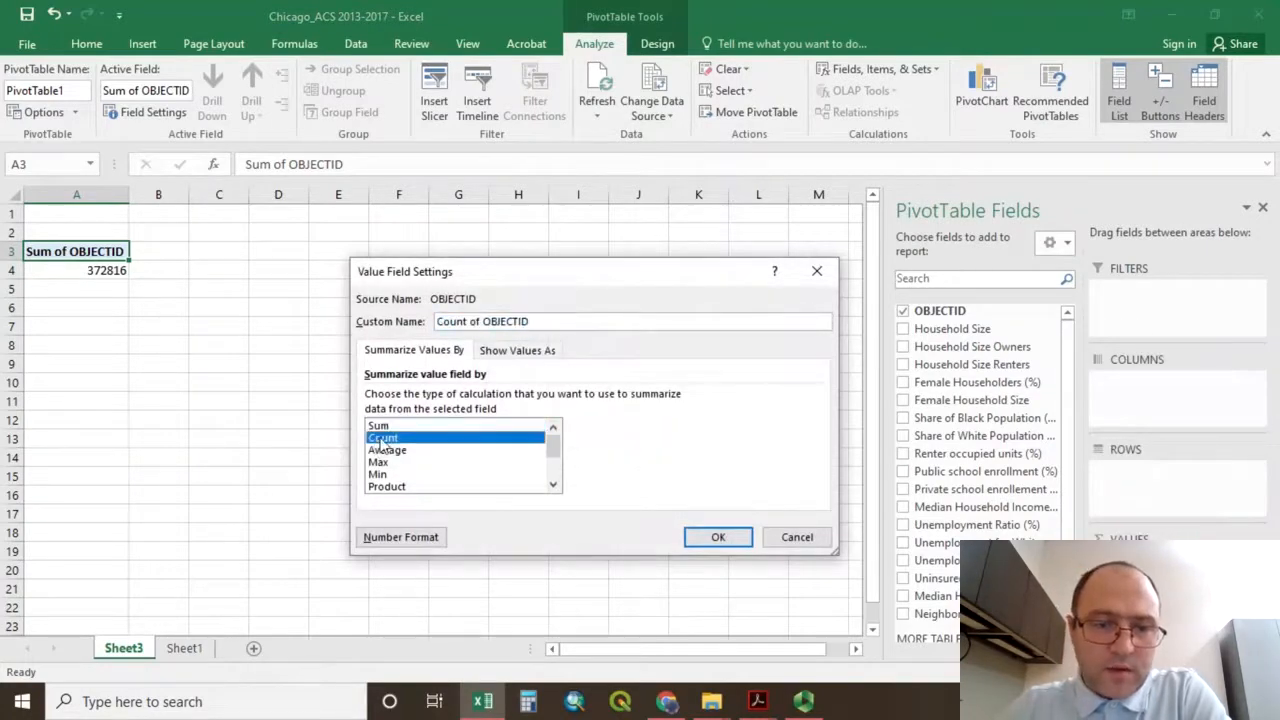
left_click(700, 543)
left_click(83, 282)
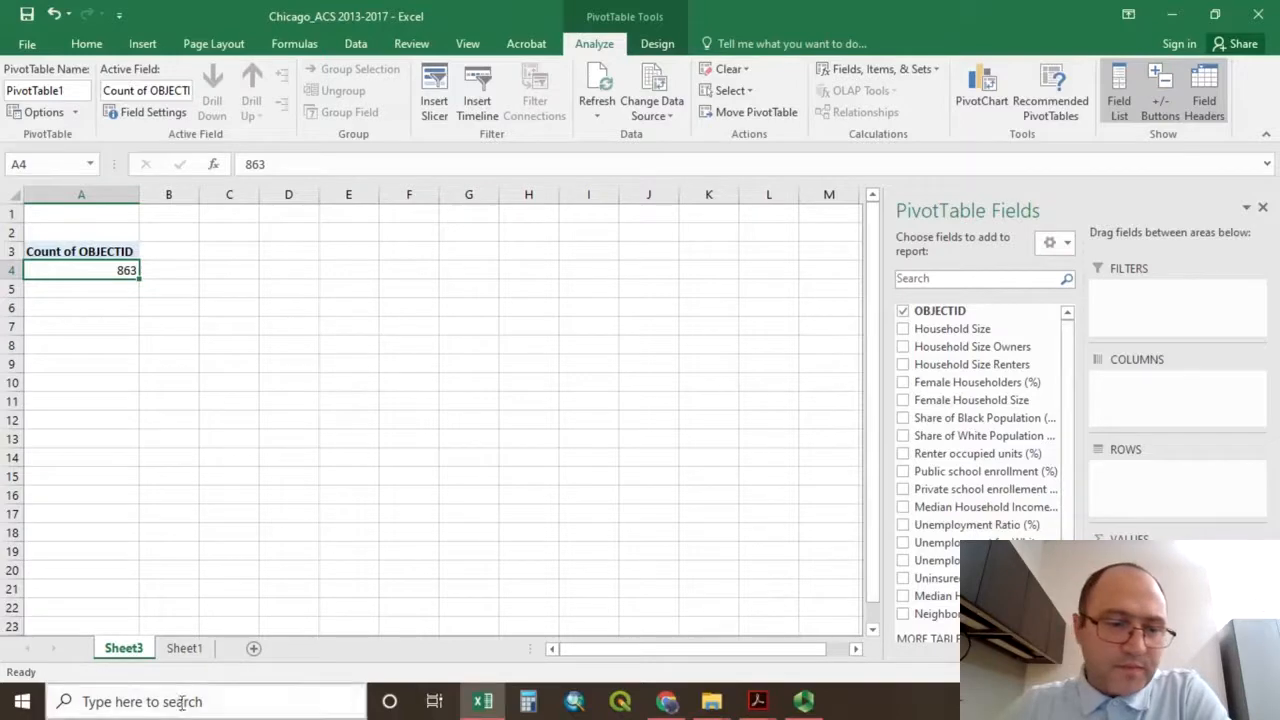
Check the Neighborhoods and Median Household Income columns in Sheet1, and add Neighborhoods as the pivot table's row field.
left_click(185, 650)
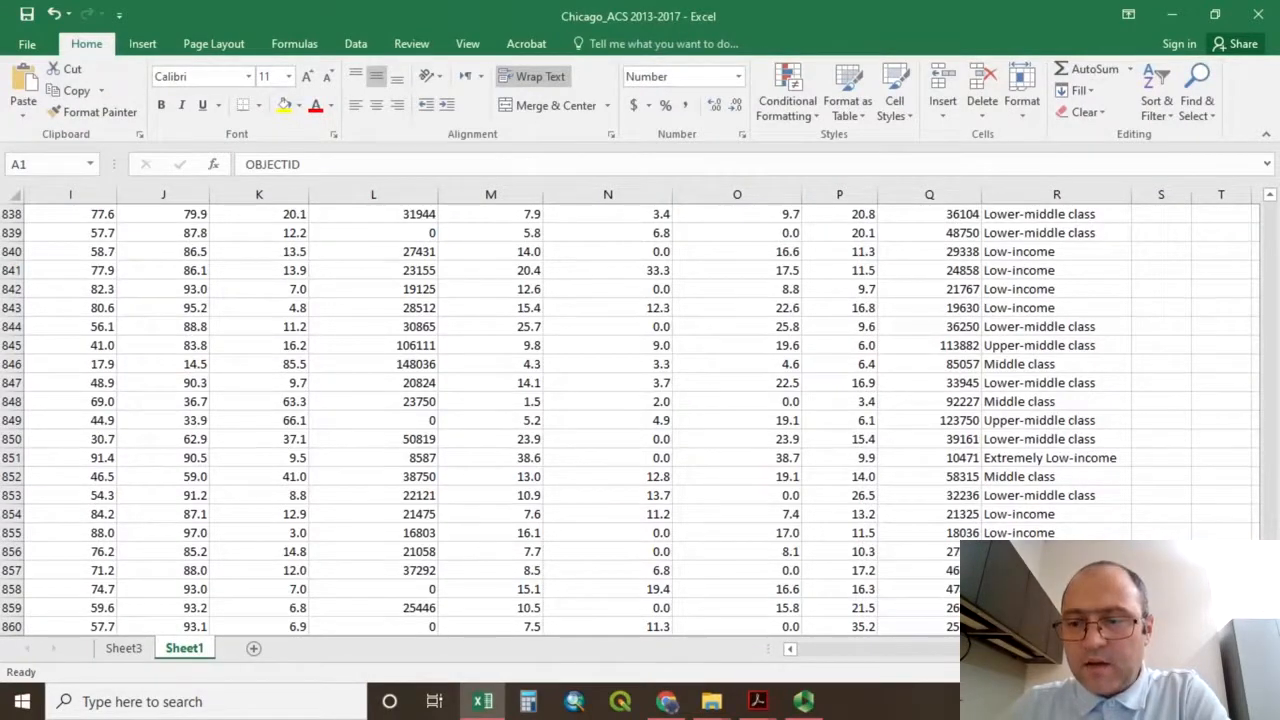
scroll(1043, 300, "up", 20)
left_click(1043, 230)
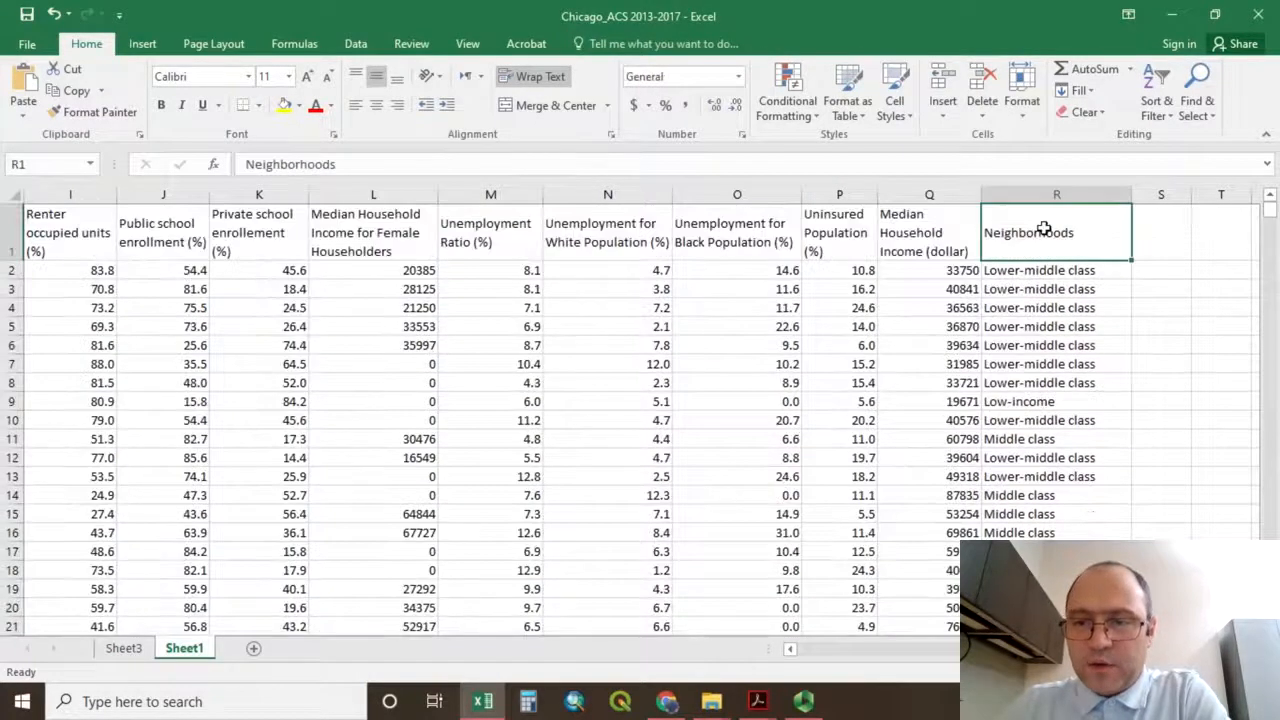
left_click(942, 228)
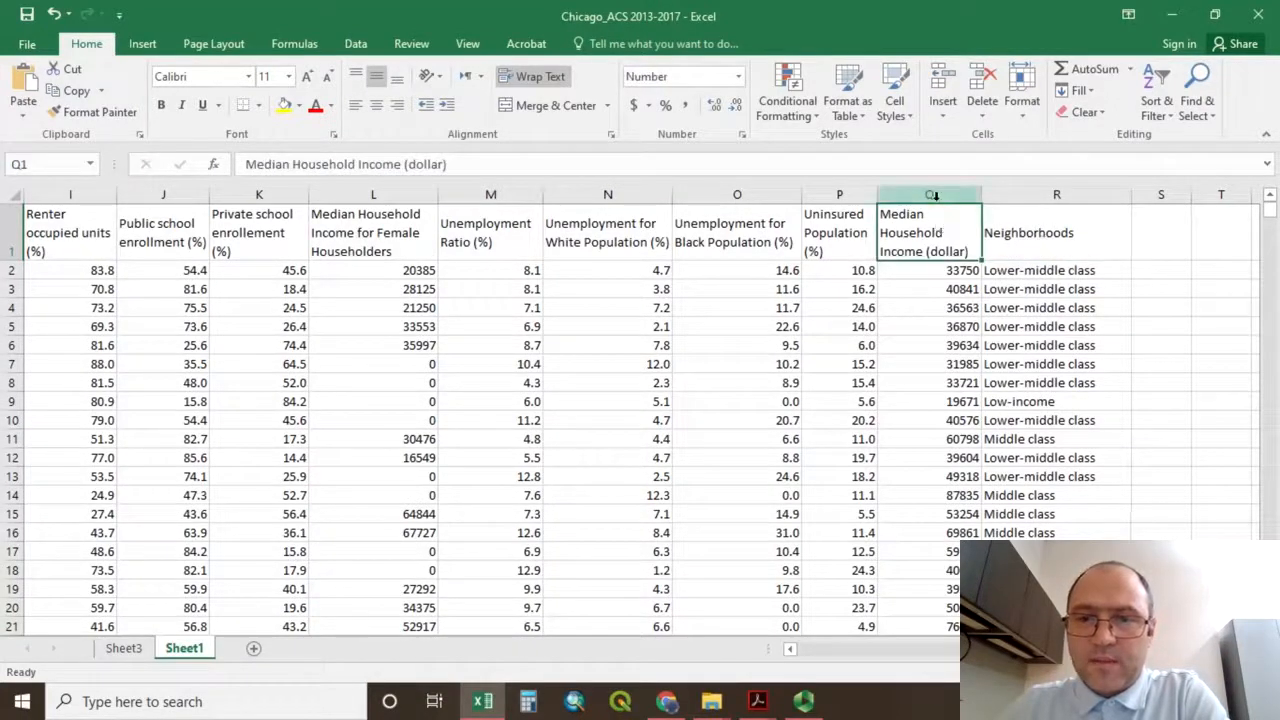
left_click(1018, 272)
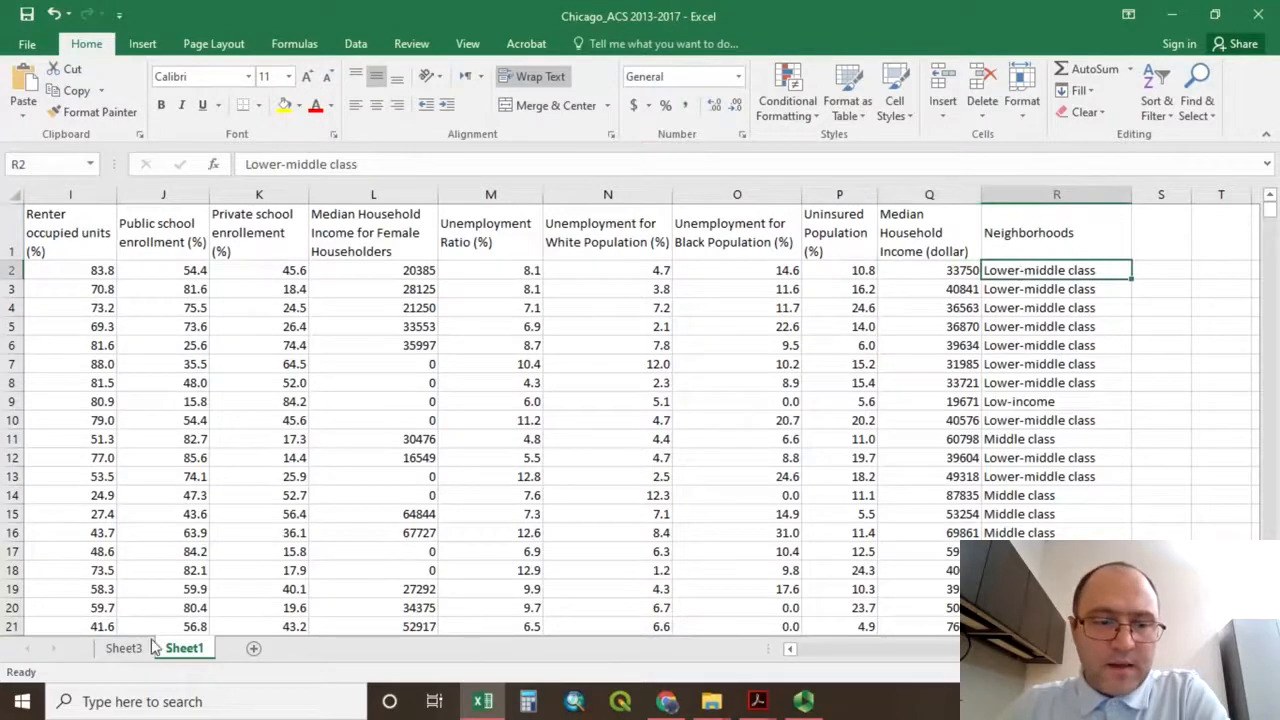
left_click(124, 648)
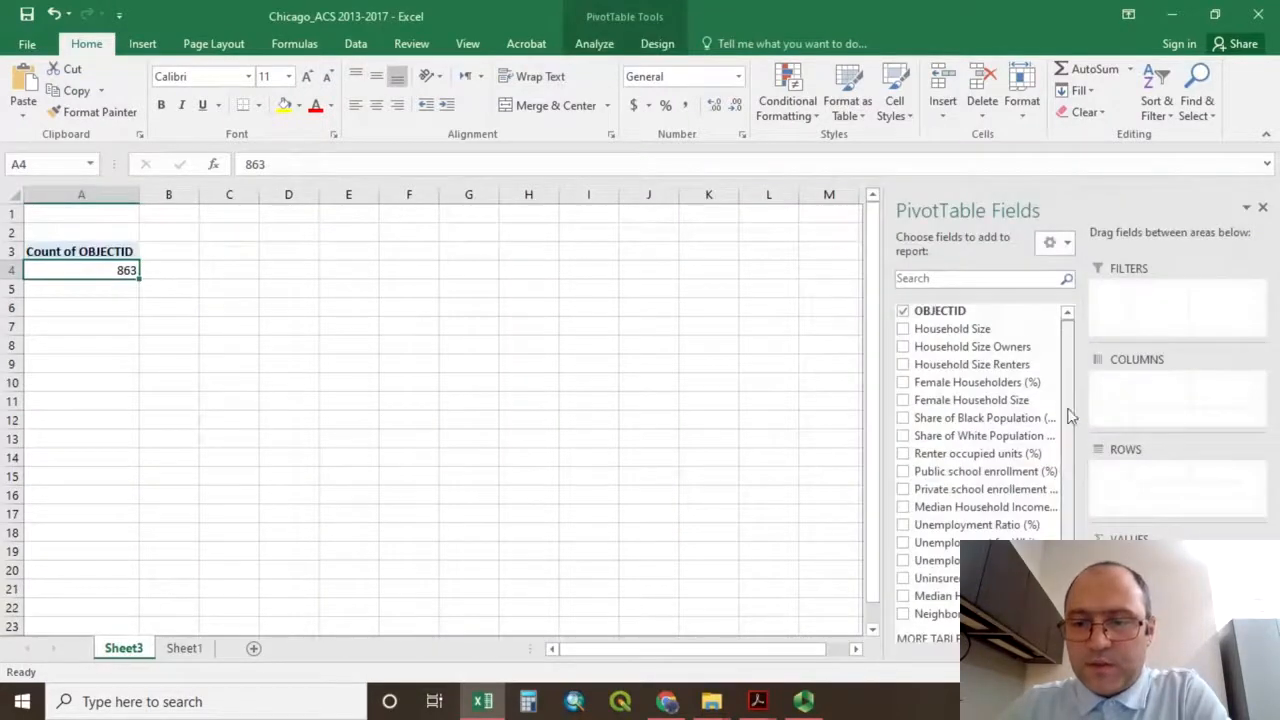
scroll(1068, 415, "down", 1)
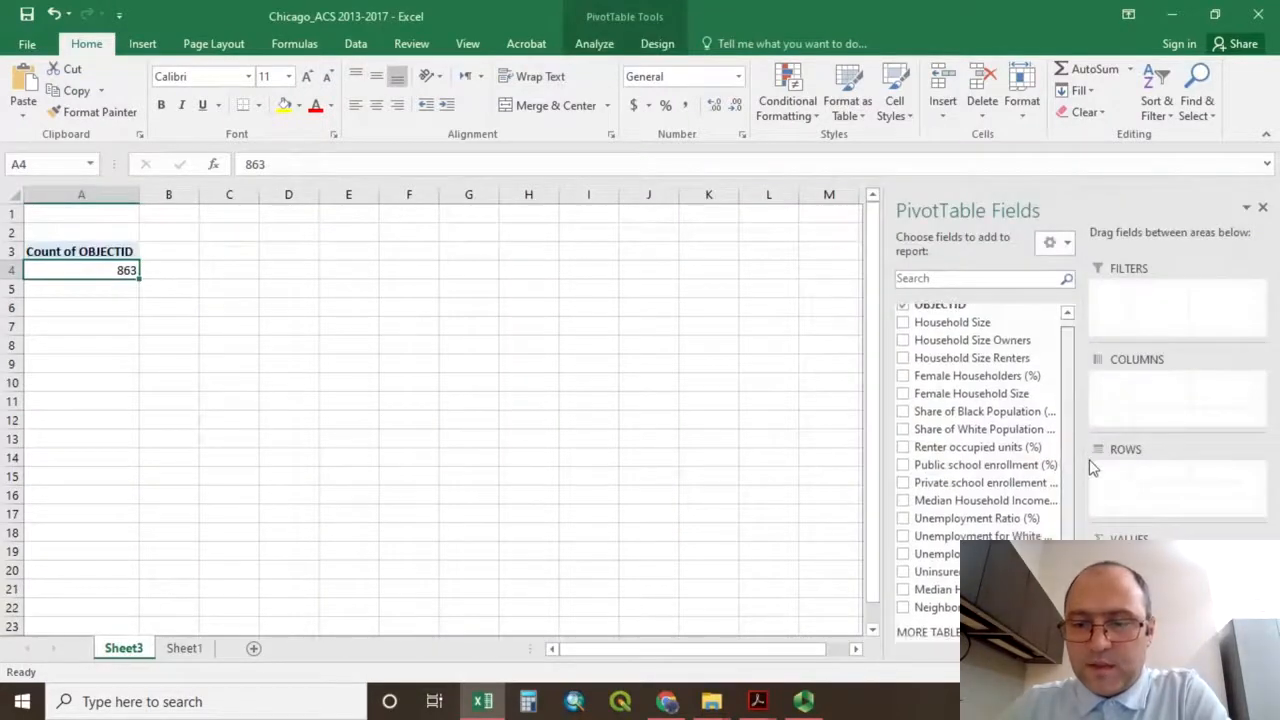
left_click(904, 609)
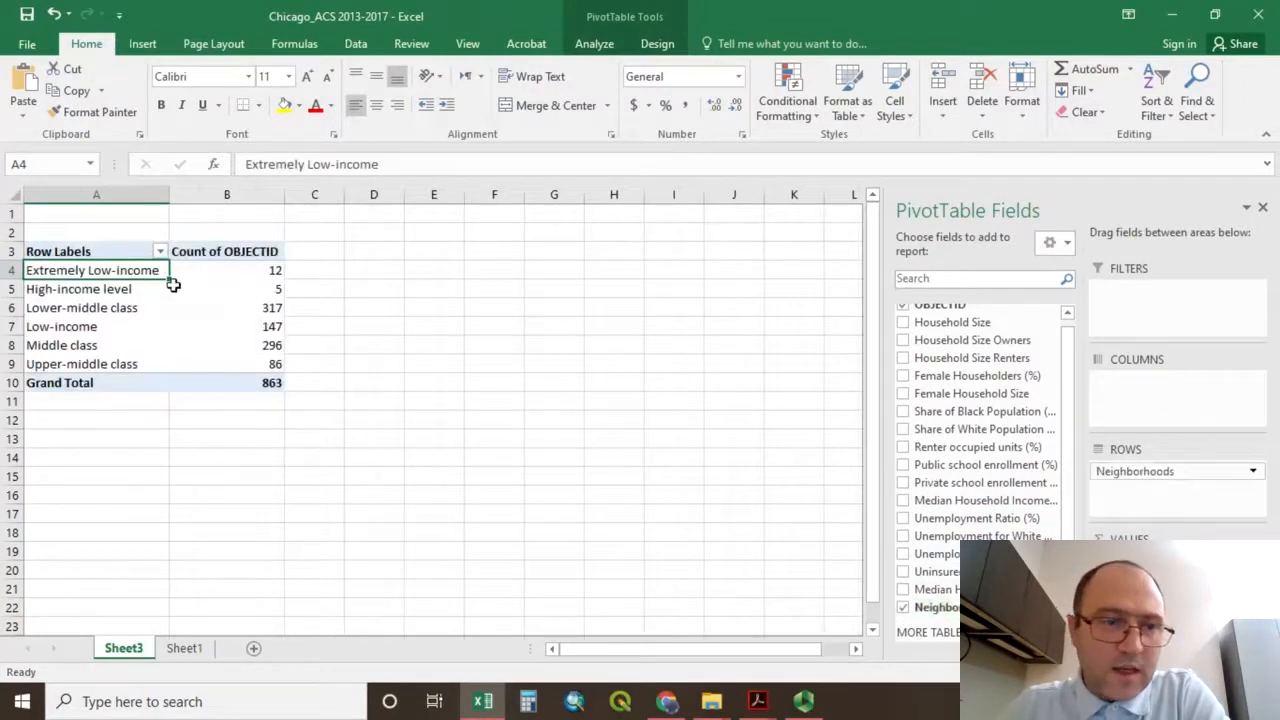
Examine the neighborhood categories in the pivot table and the OBJECTID count for each one.
left_click_drag(88, 280, 85, 372)
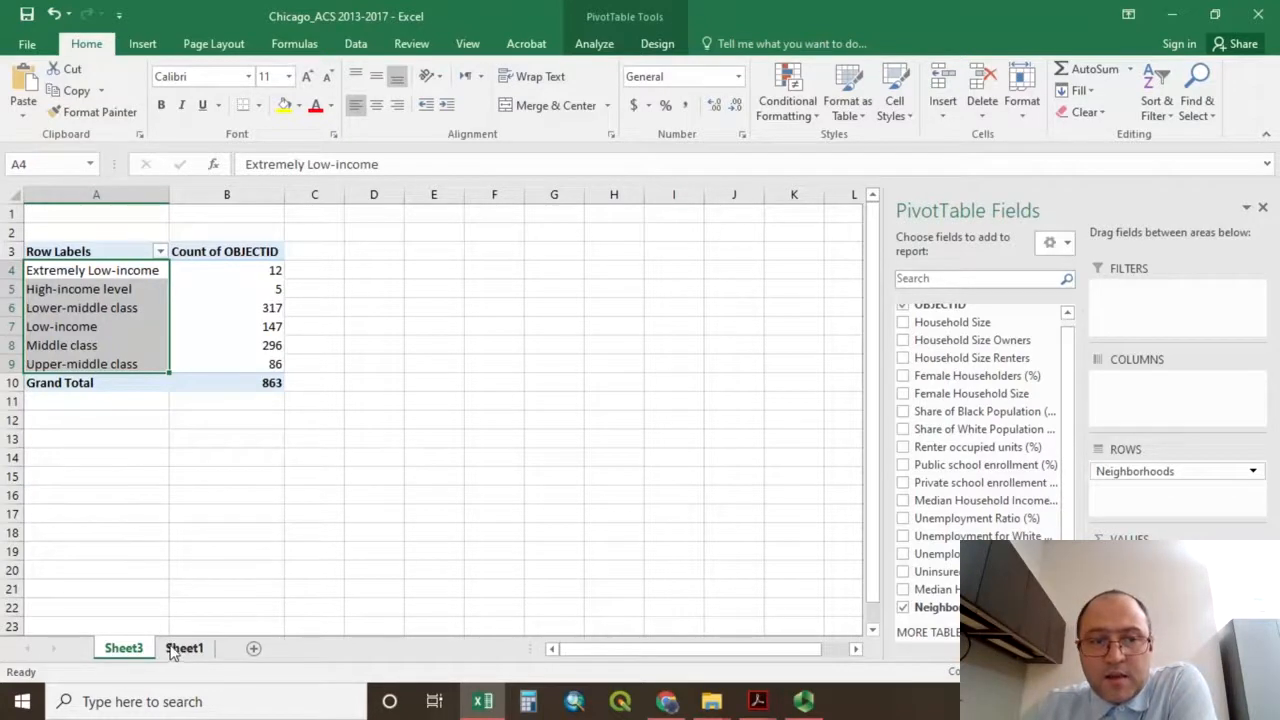
left_click(93, 272)
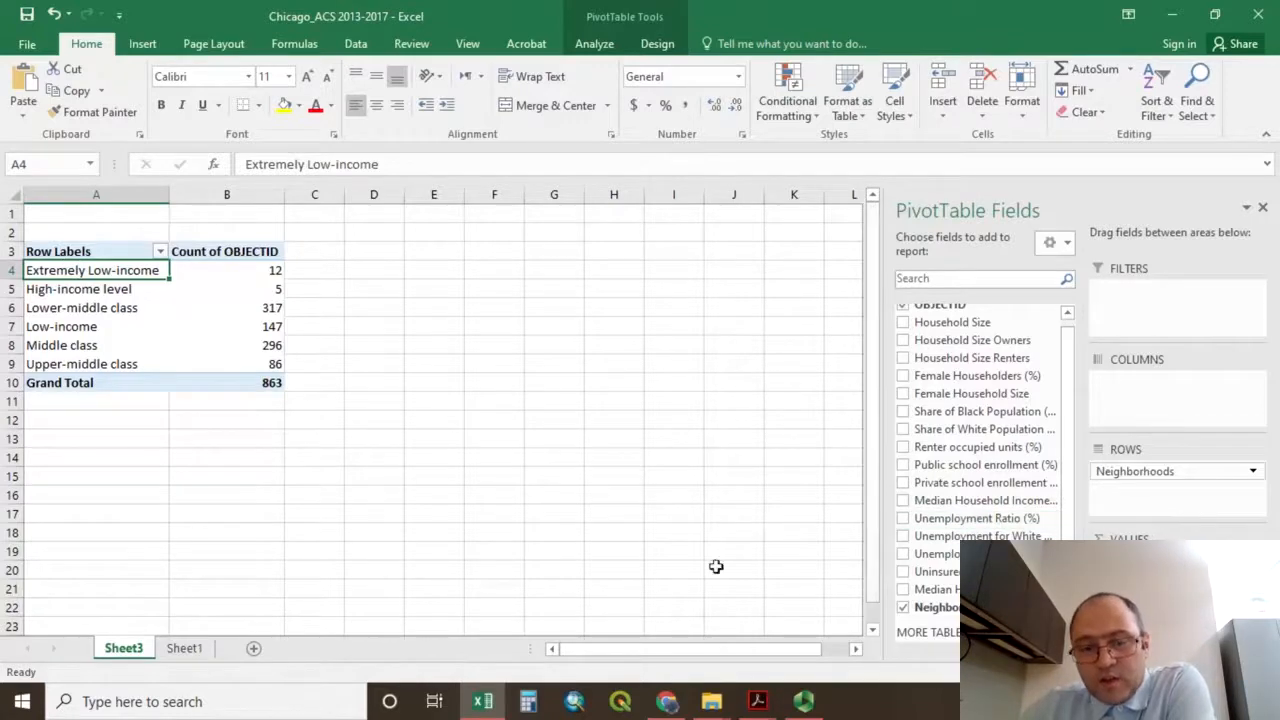
left_click(185, 649)
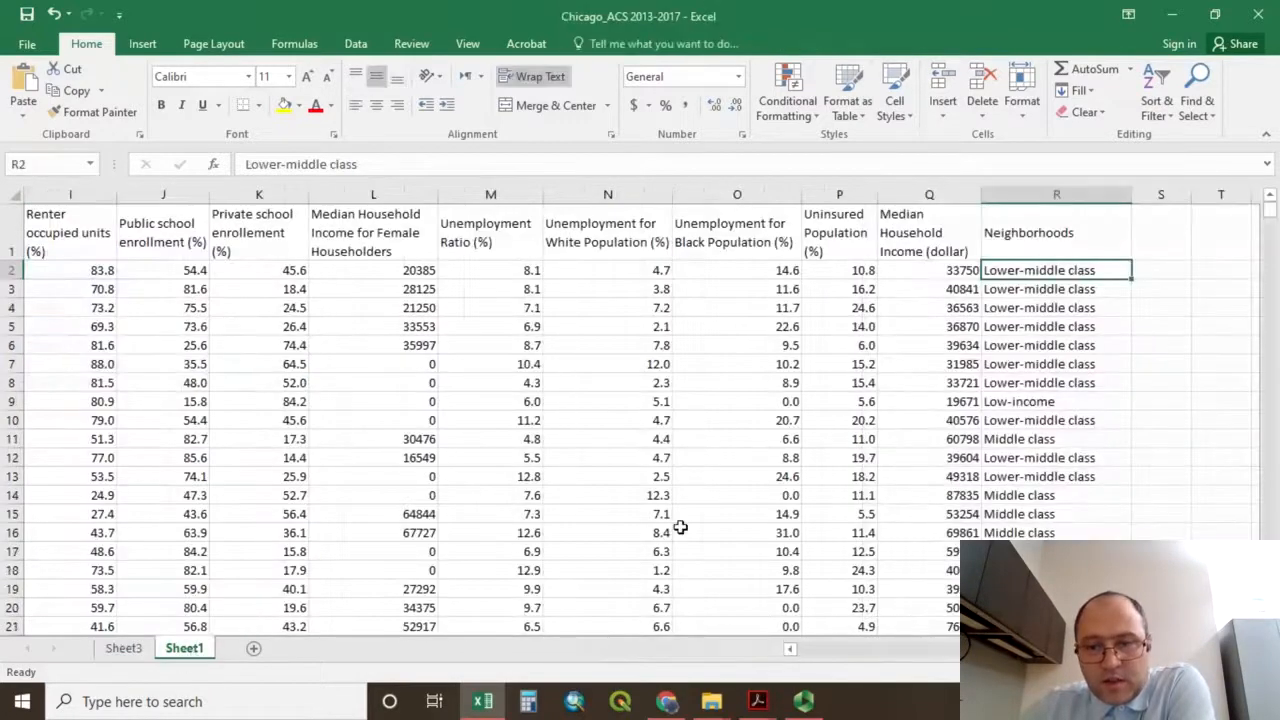
left_click(125, 649)
left_click(235, 269)
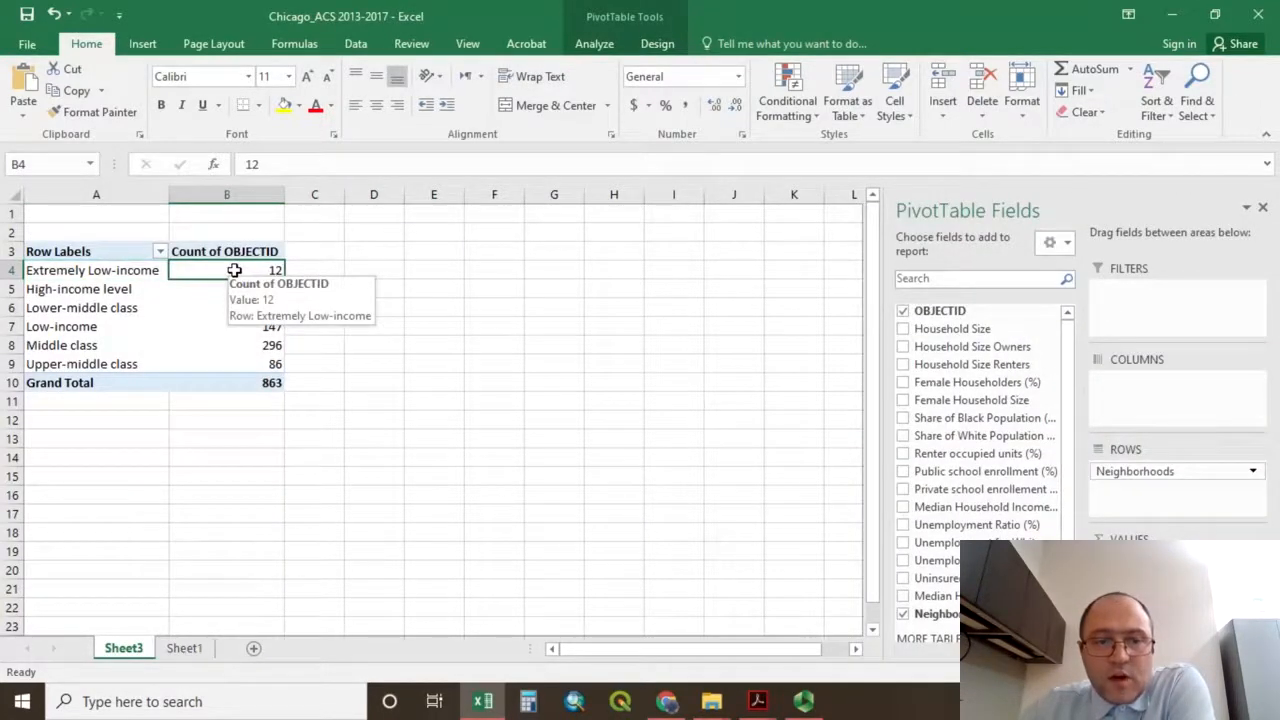
left_click_drag(234, 270, 253, 370)
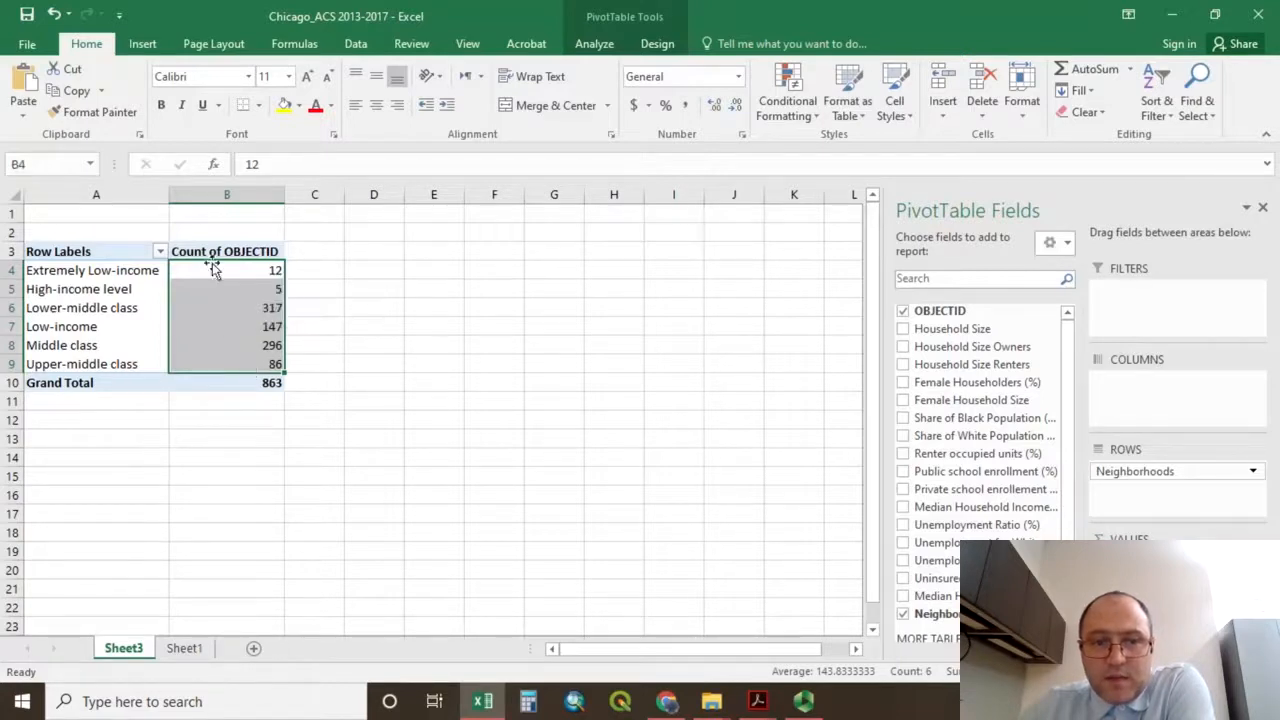
left_click(218, 271)
mouse_move(218, 272)
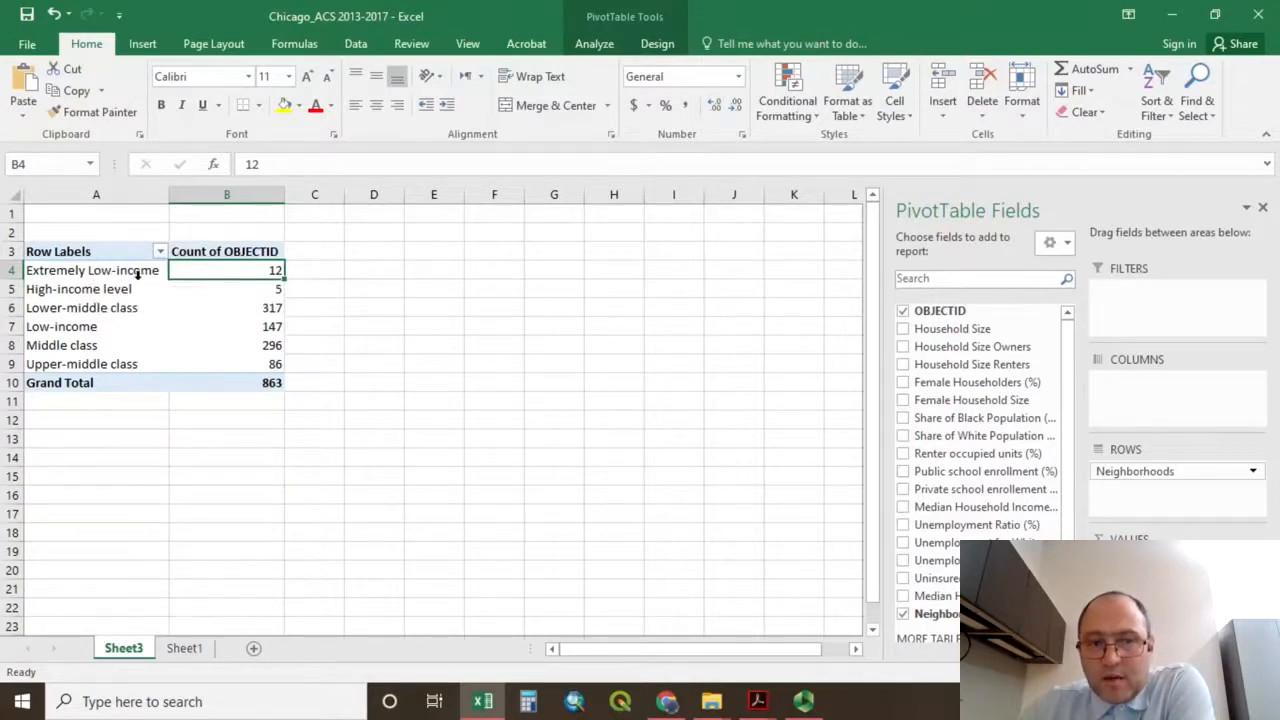
left_click(199, 290)
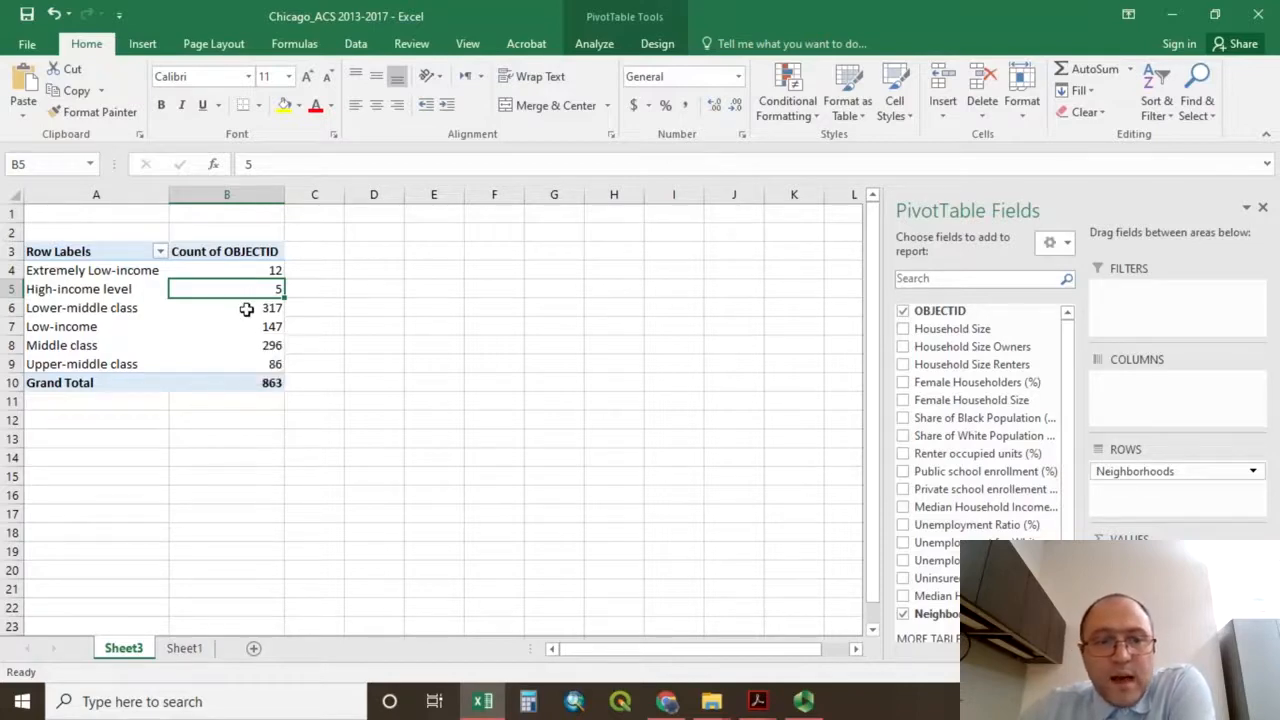
left_click(245, 307)
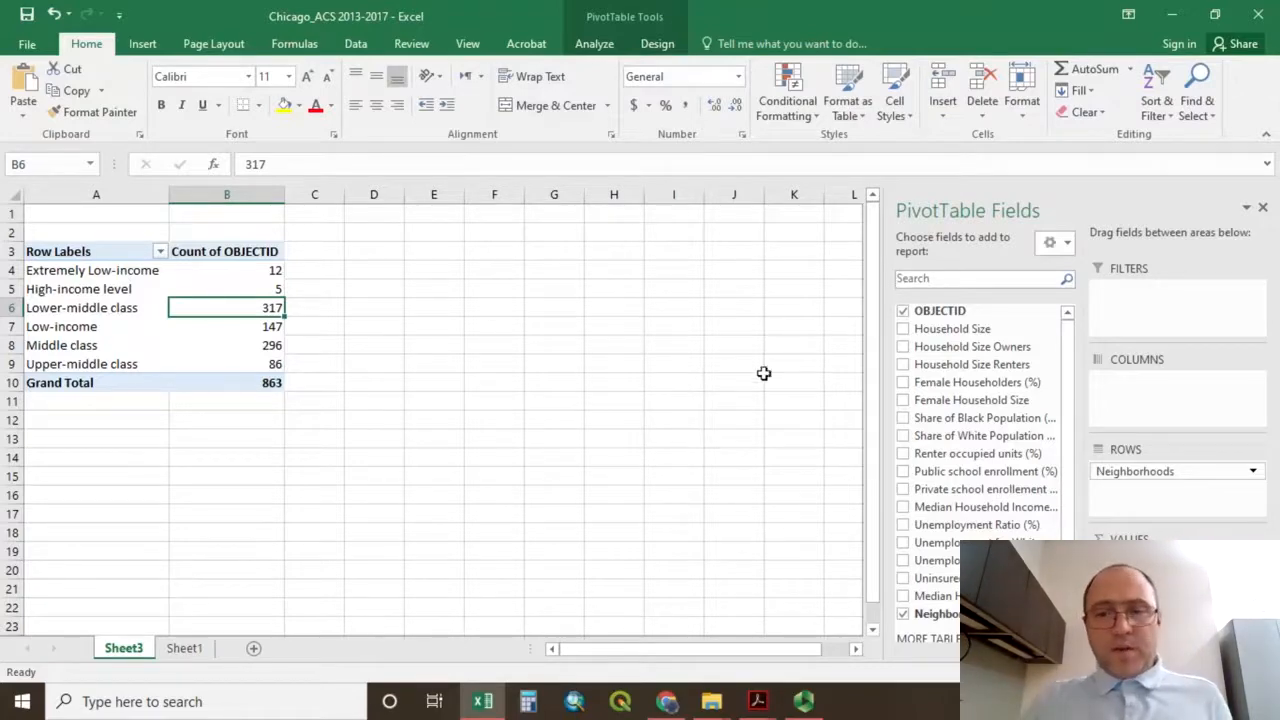
Add Household Size to the pivot table's values and summarize it by Average.
left_click(904, 330)
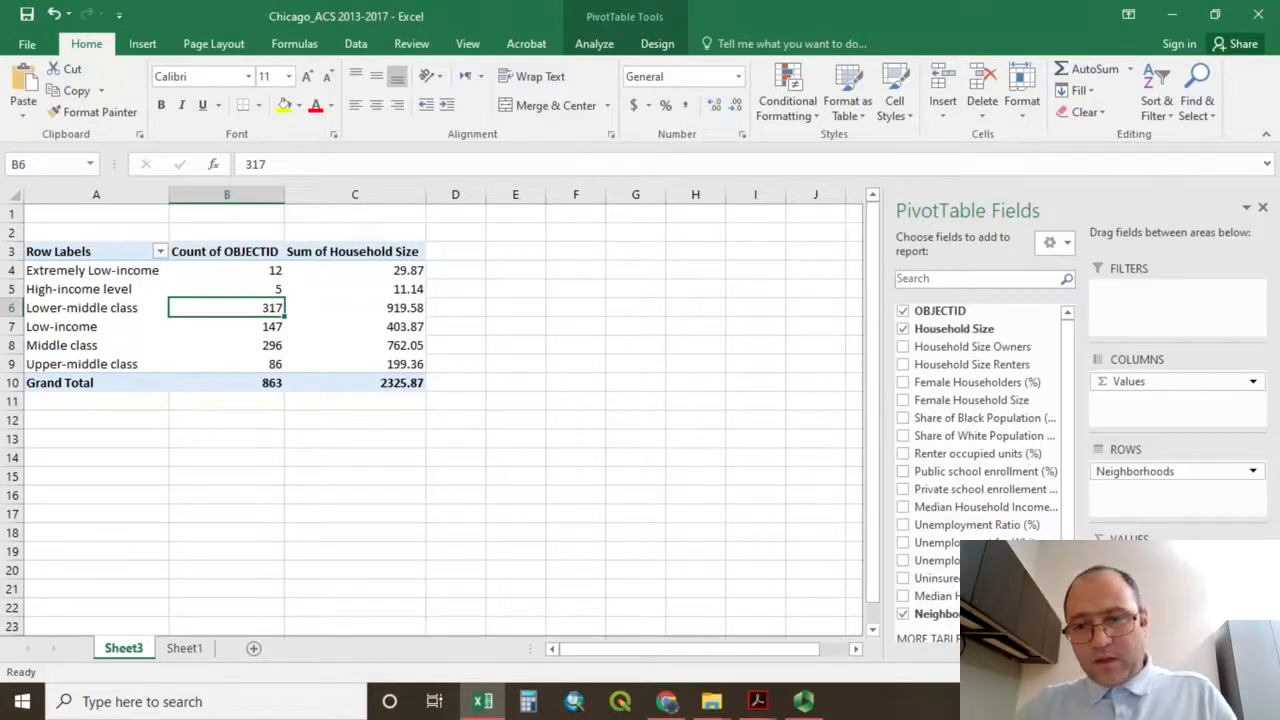
left_click(1252, 580)
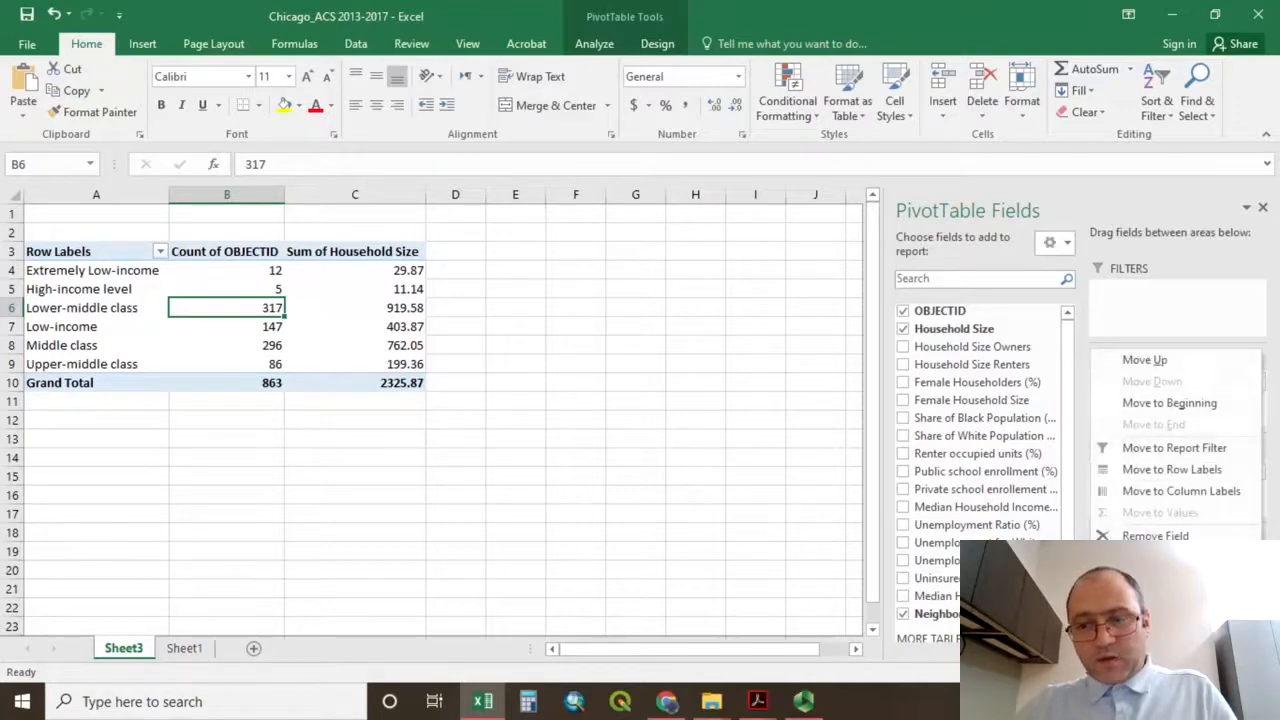
left_click(1160, 566)
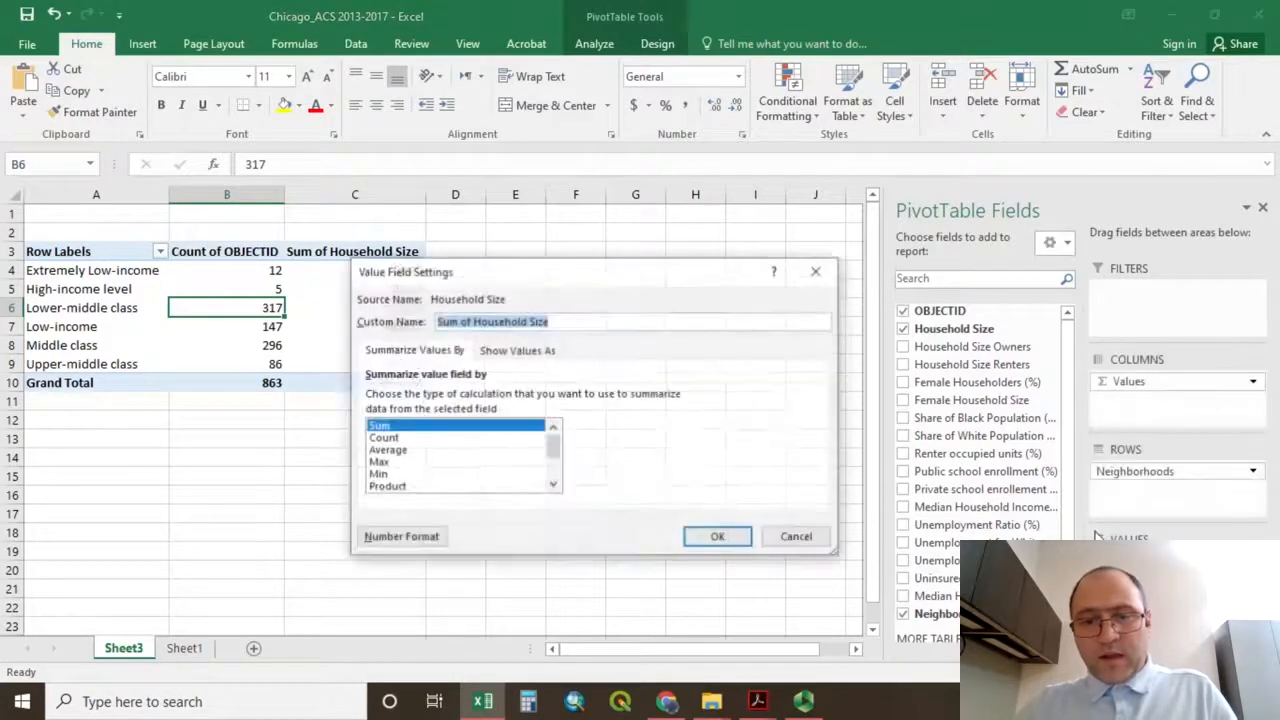
left_click(399, 452)
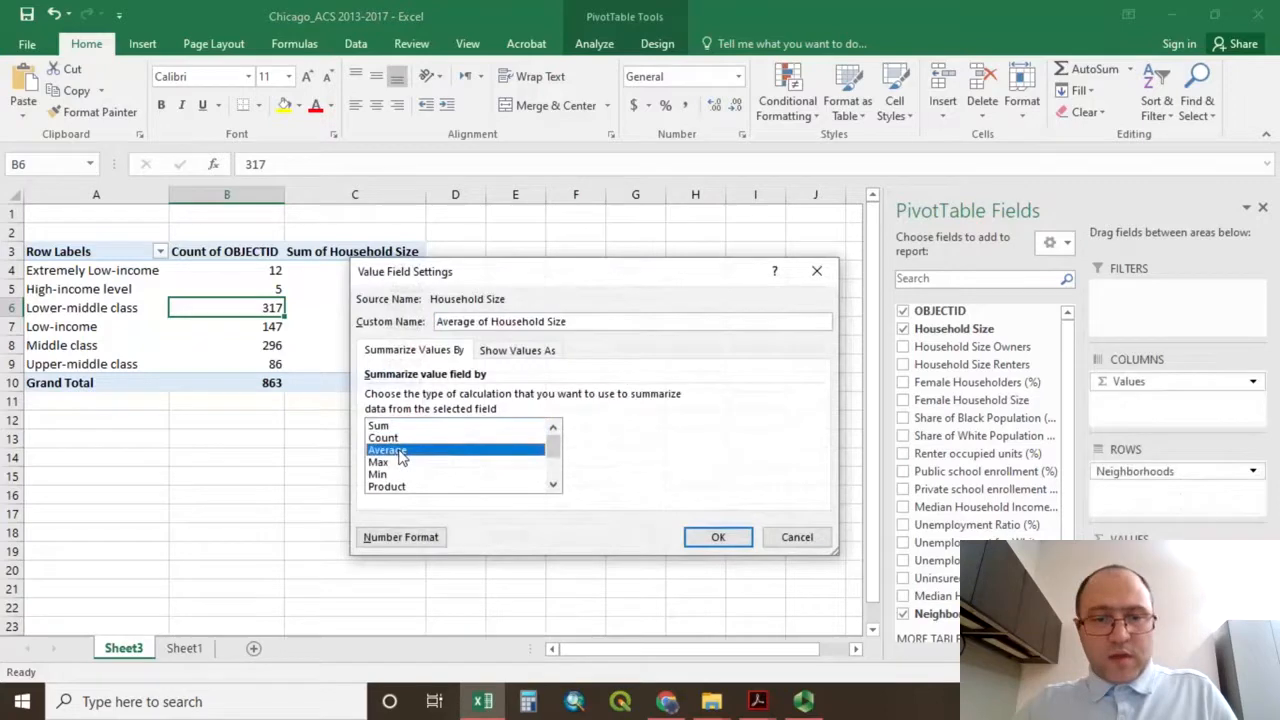
left_click(719, 538)
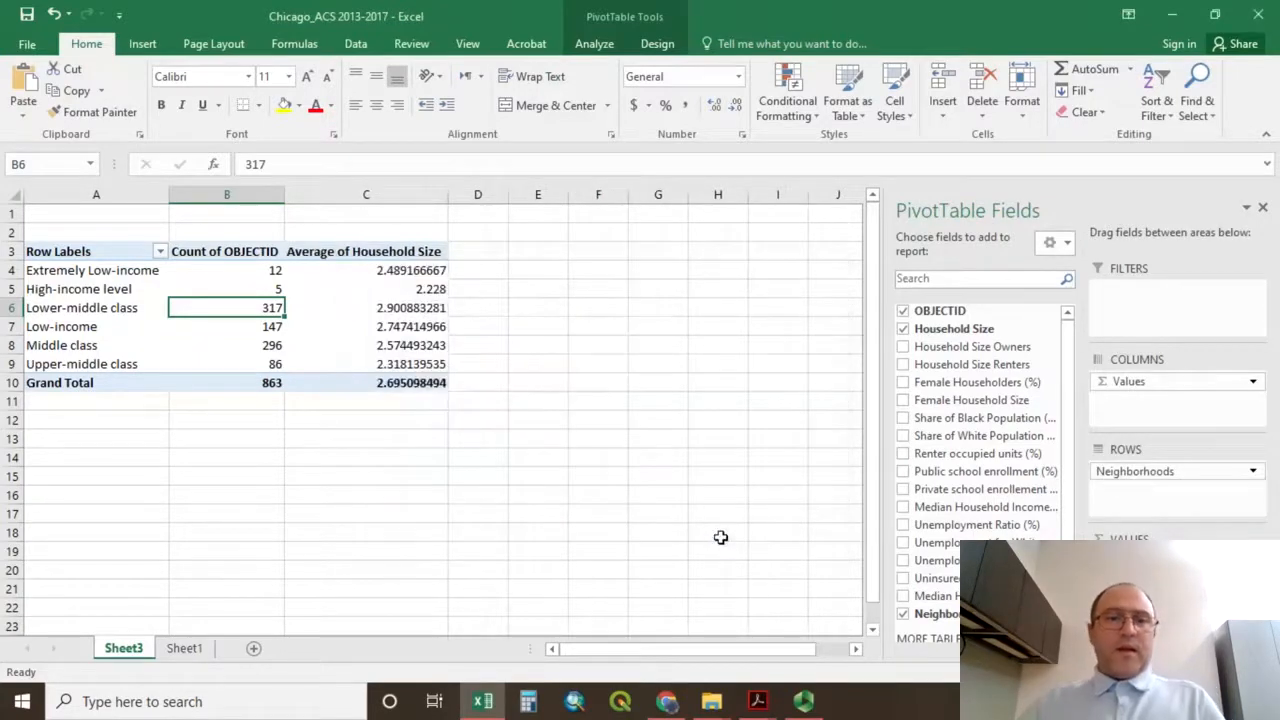
Format the Average of Household Size values to one decimal place and centre them in their column.
left_click_drag(390, 272, 408, 382)
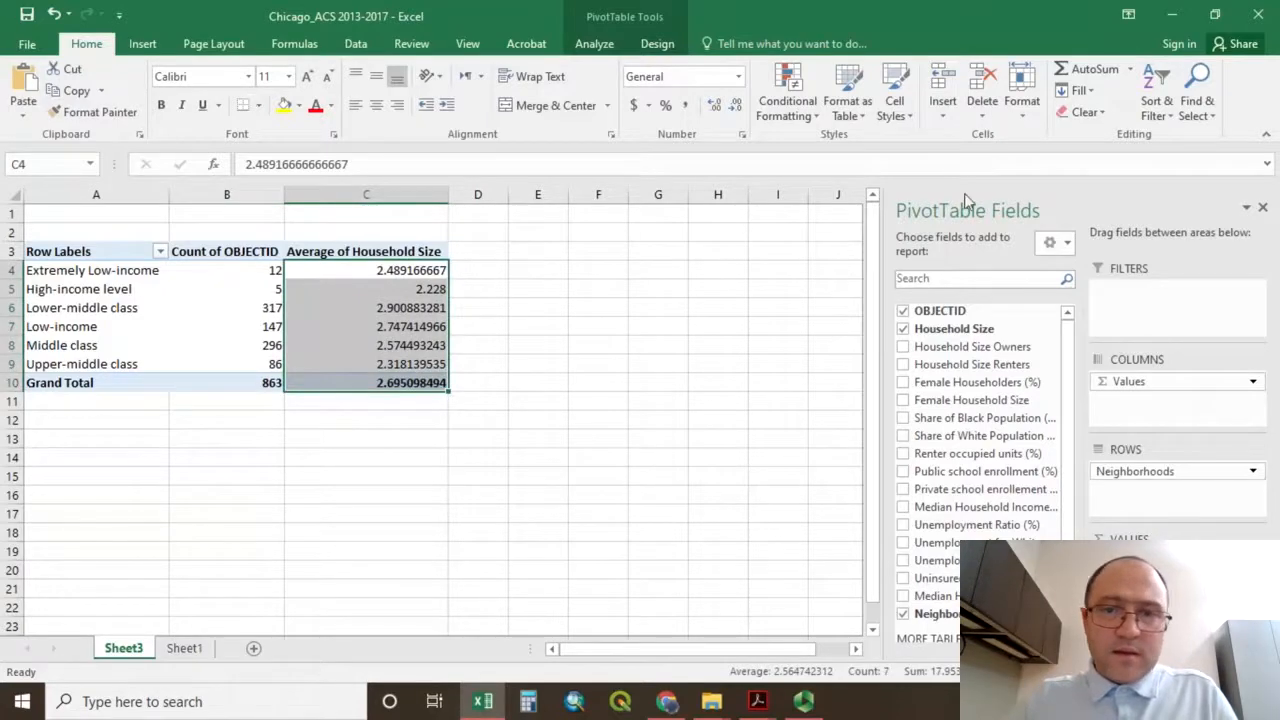
left_click(736, 106)
left_click(736, 106)
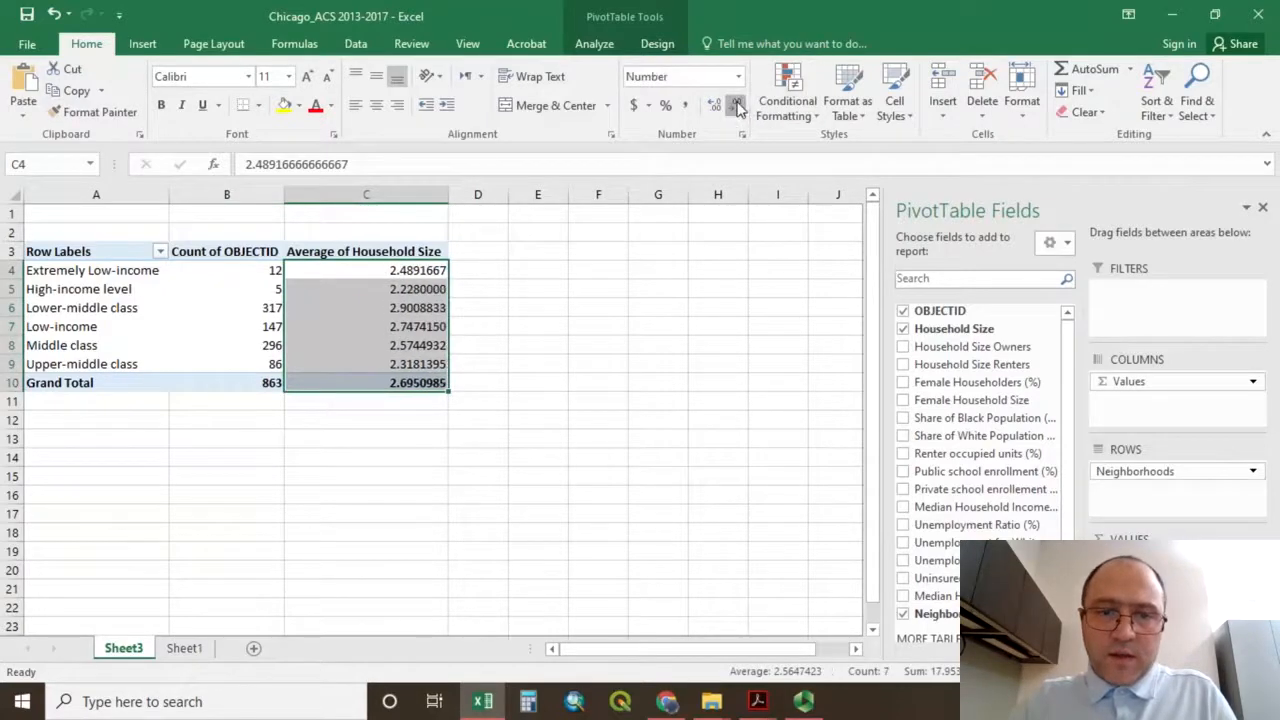
left_click(736, 106)
left_click(736, 106)
left_click(736, 106)
left_click(736, 106)
left_click(736, 106)
left_click(736, 106)
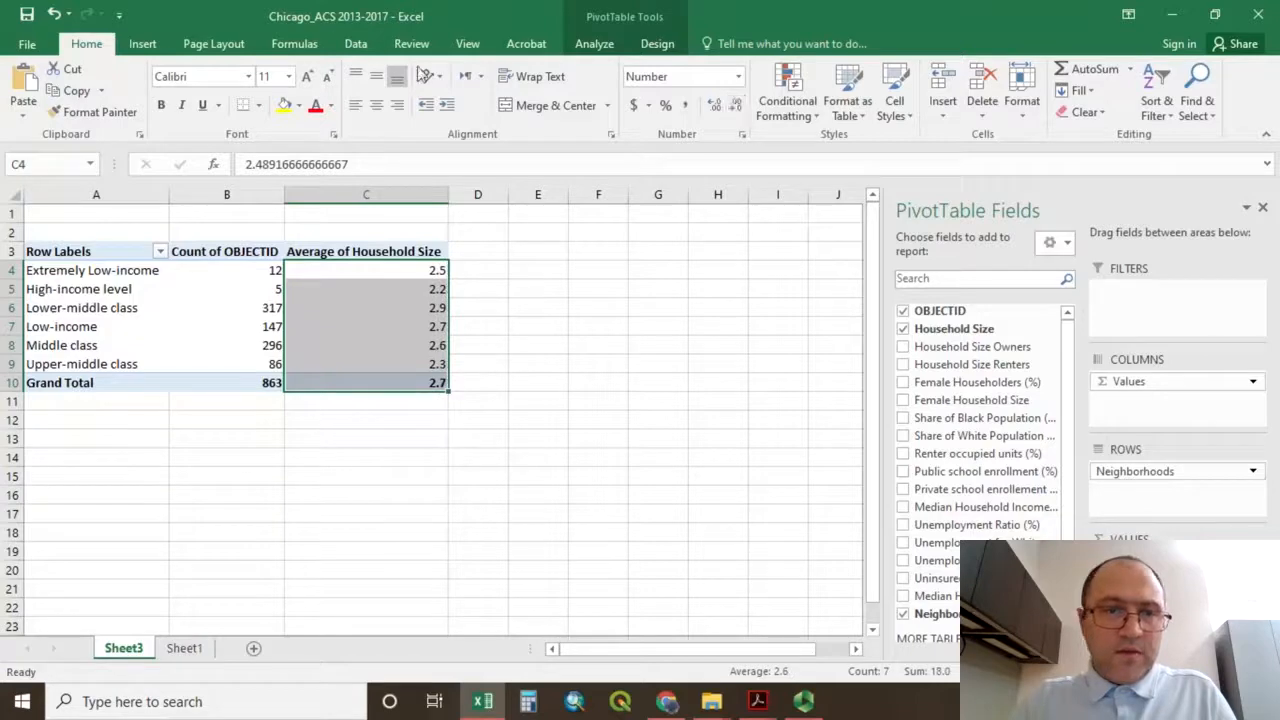
left_click(376, 106)
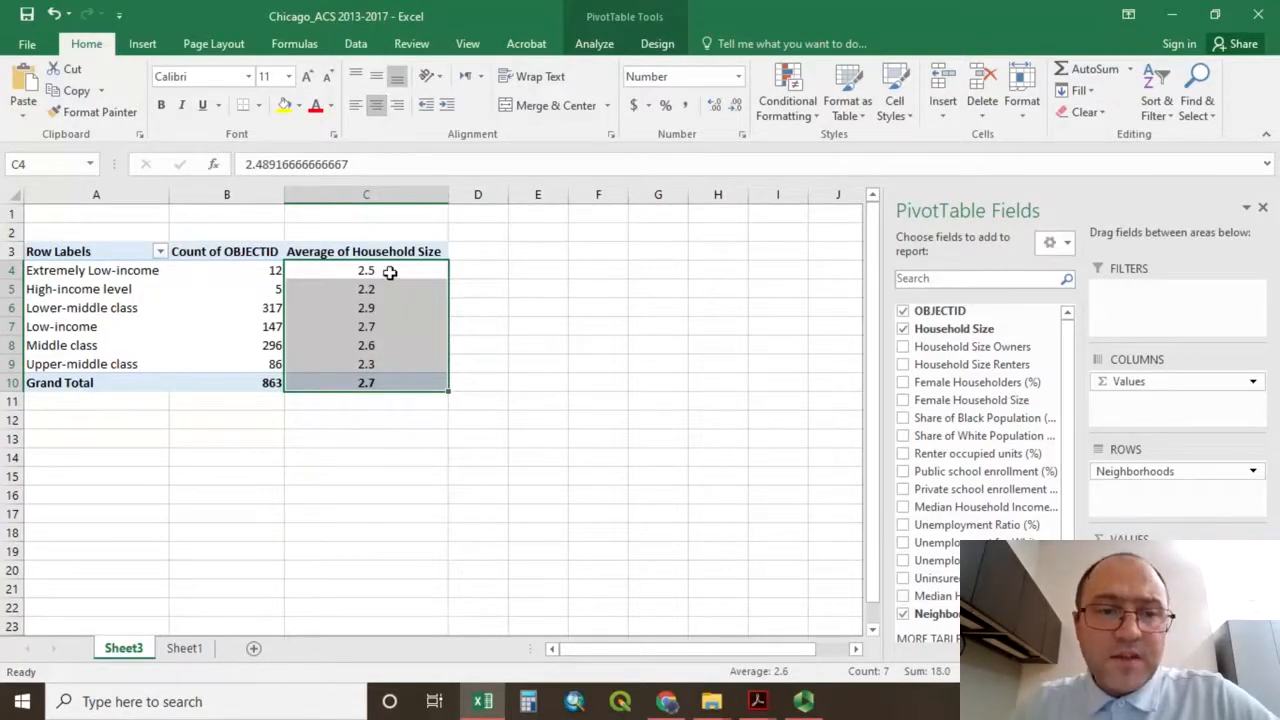
mouse_move(390, 273)
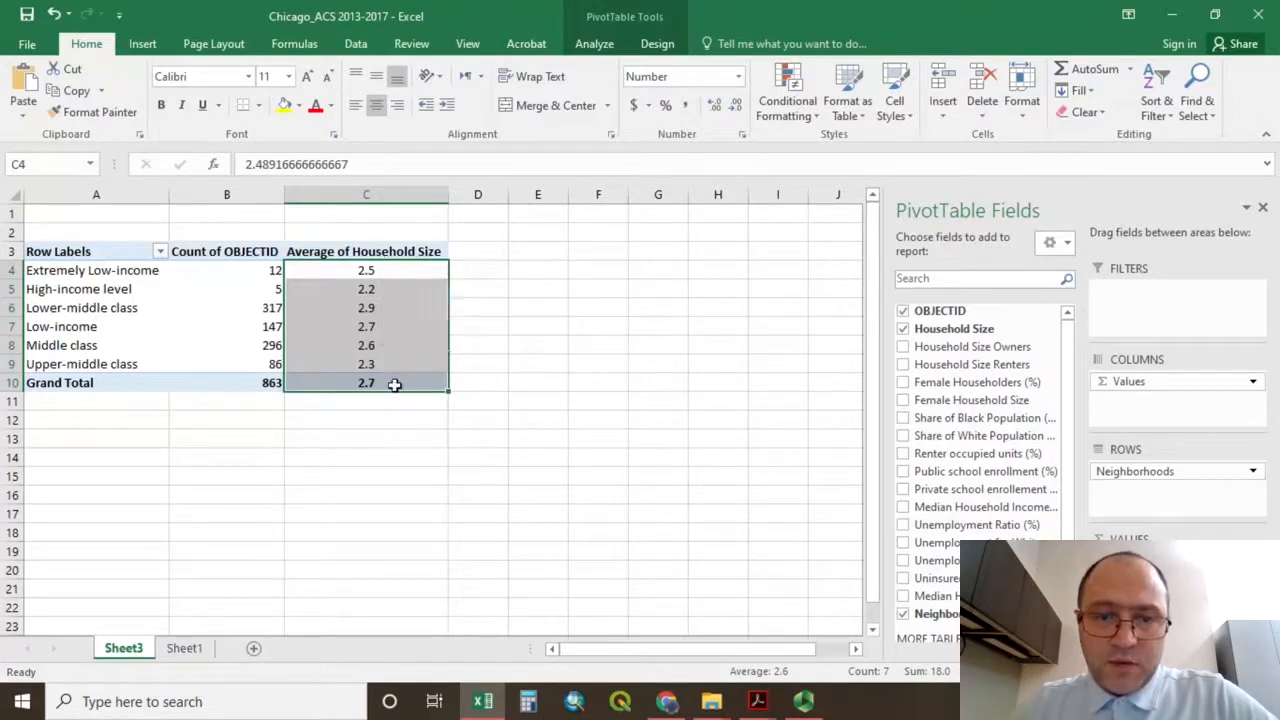
left_click(376, 318)
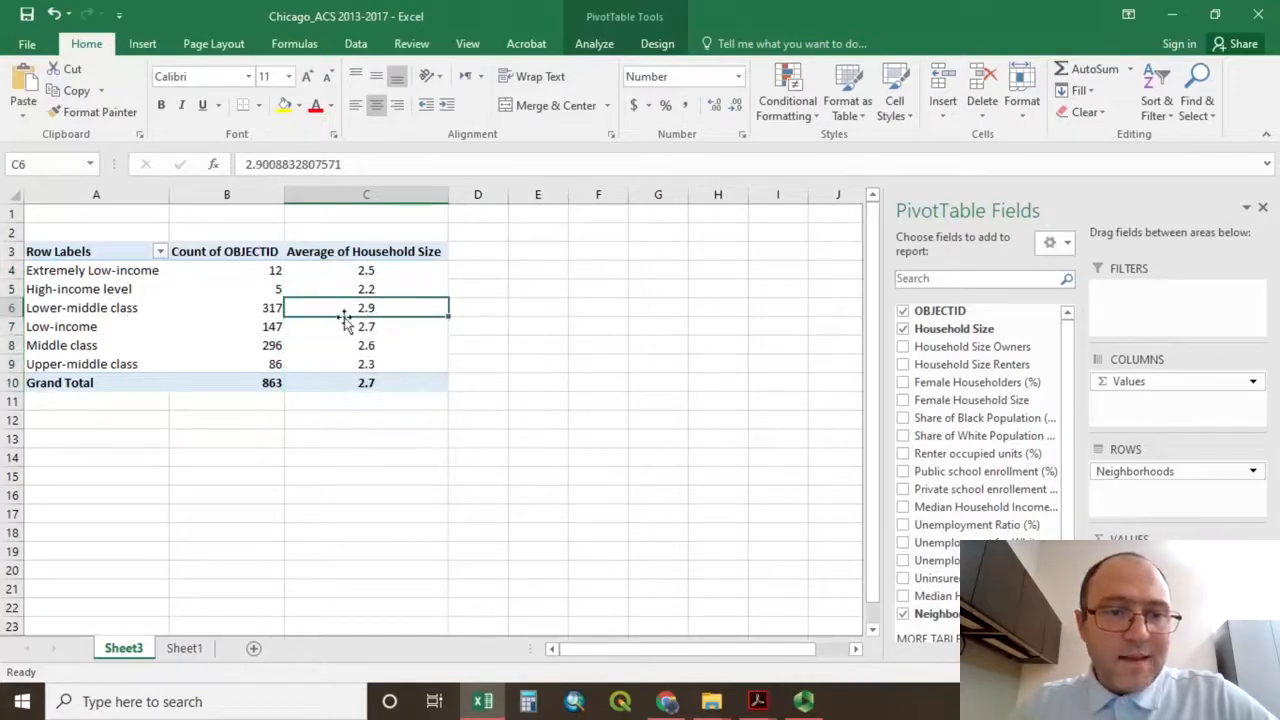
mouse_move(383, 311)
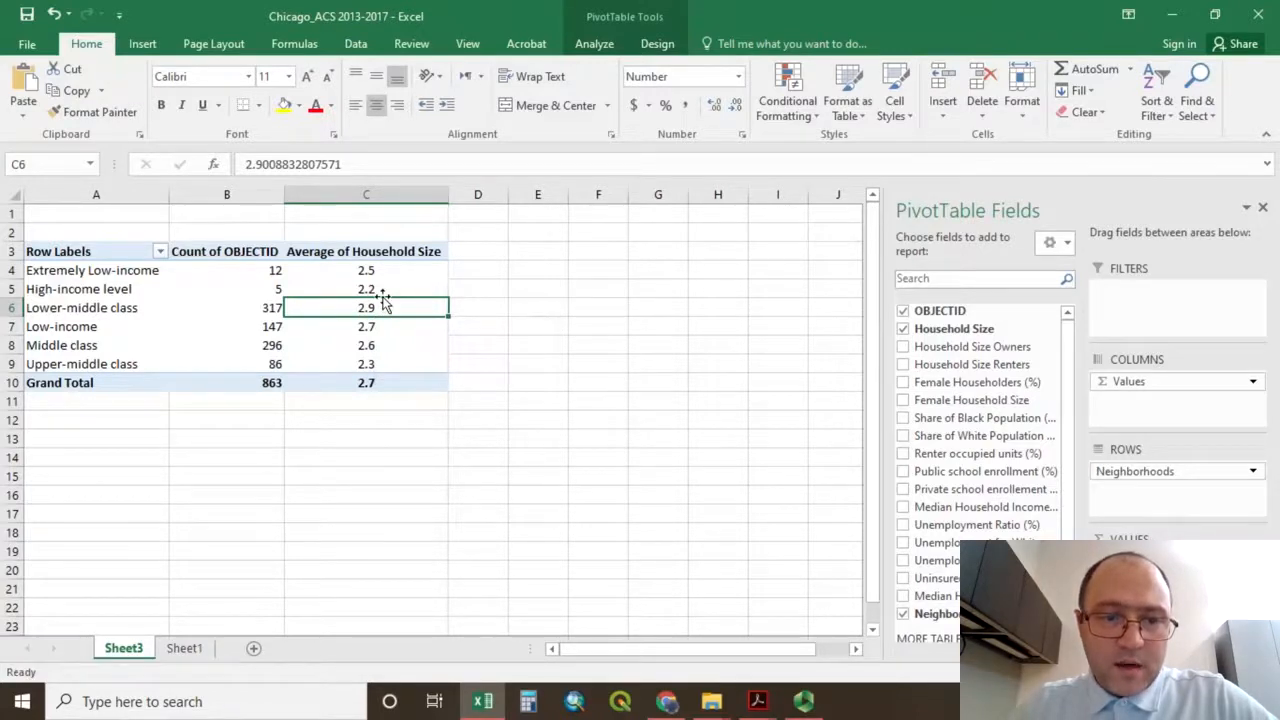
left_click(377, 289)
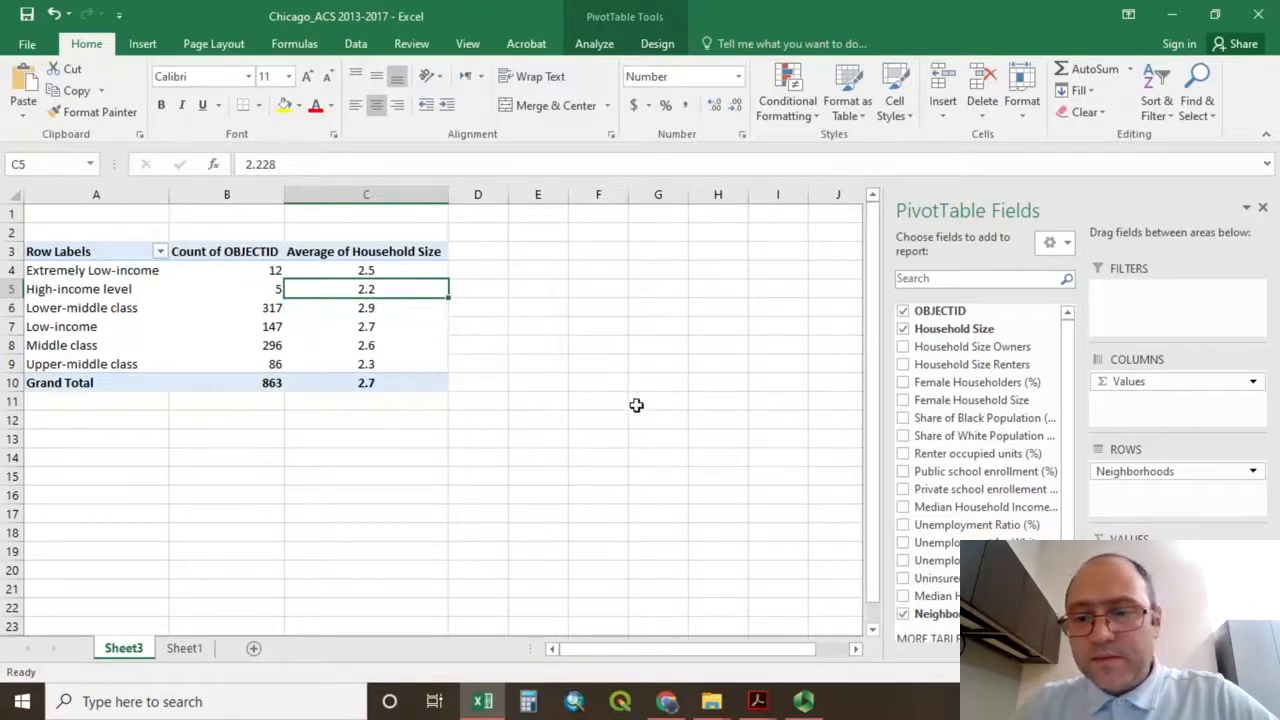
Add Household Size Owners to the pivot table's values and summarize it by Average.
left_click(903, 347)
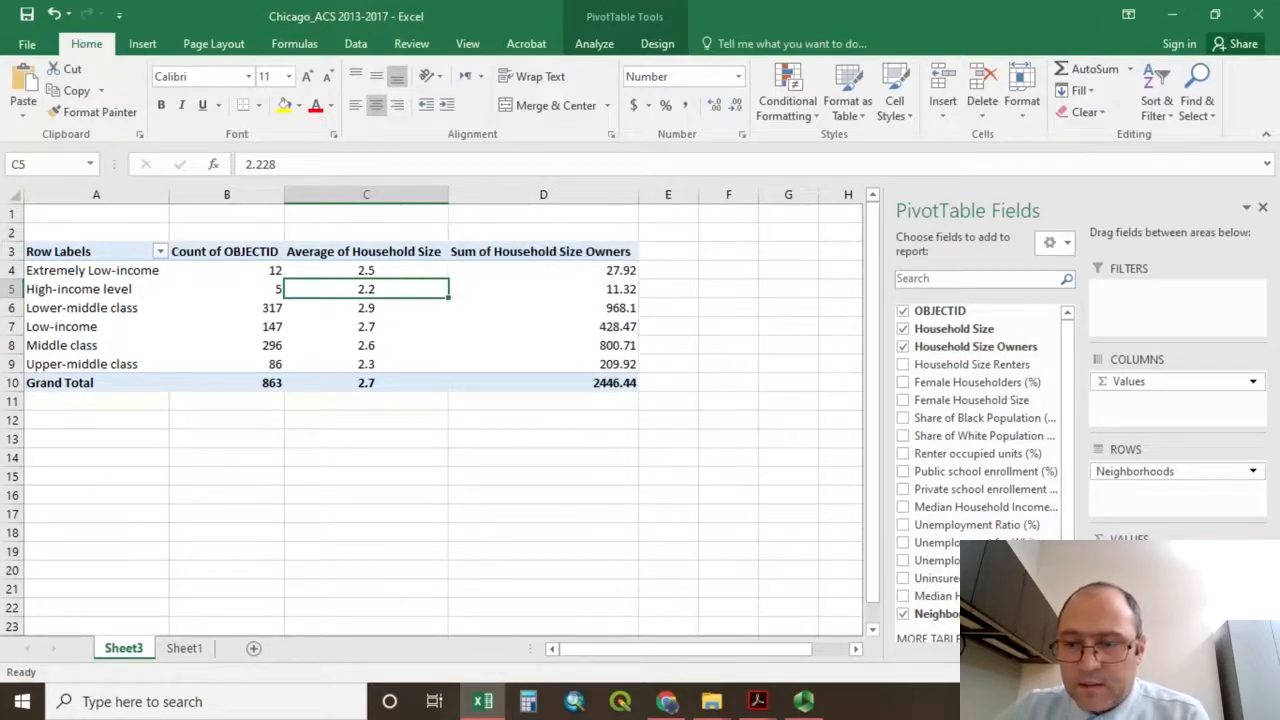
left_click(1252, 597)
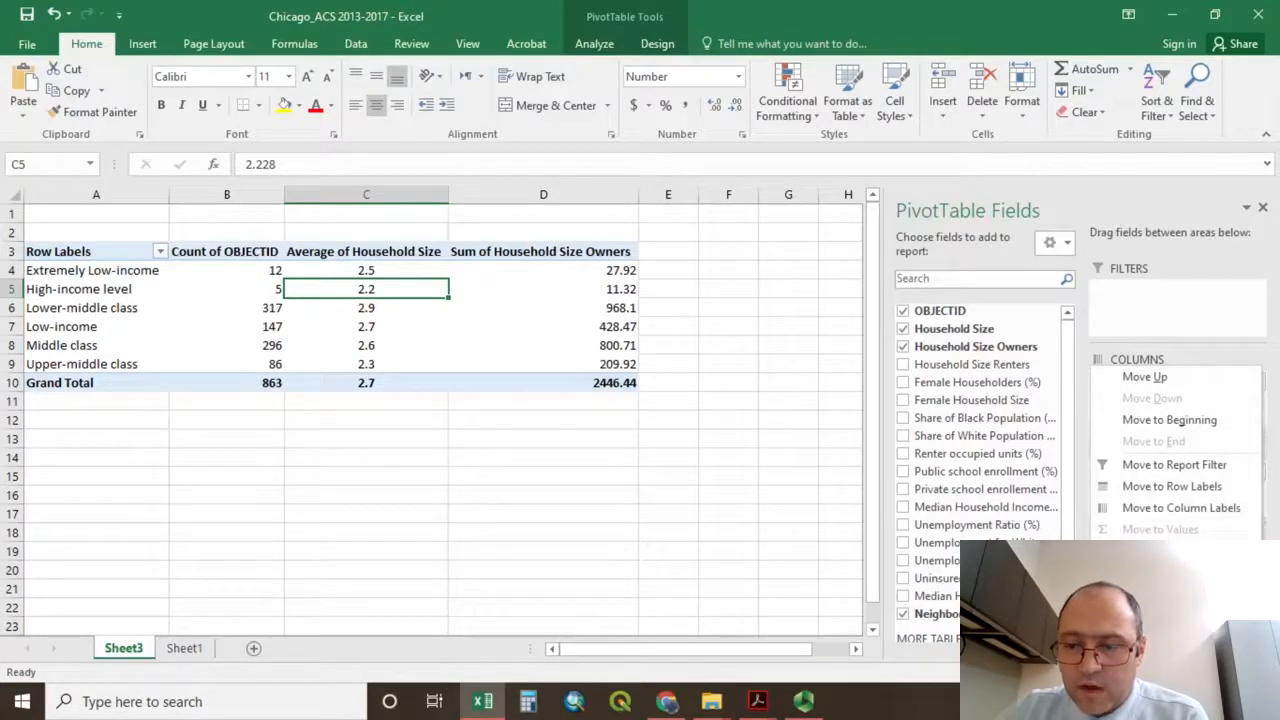
left_click(1168, 575)
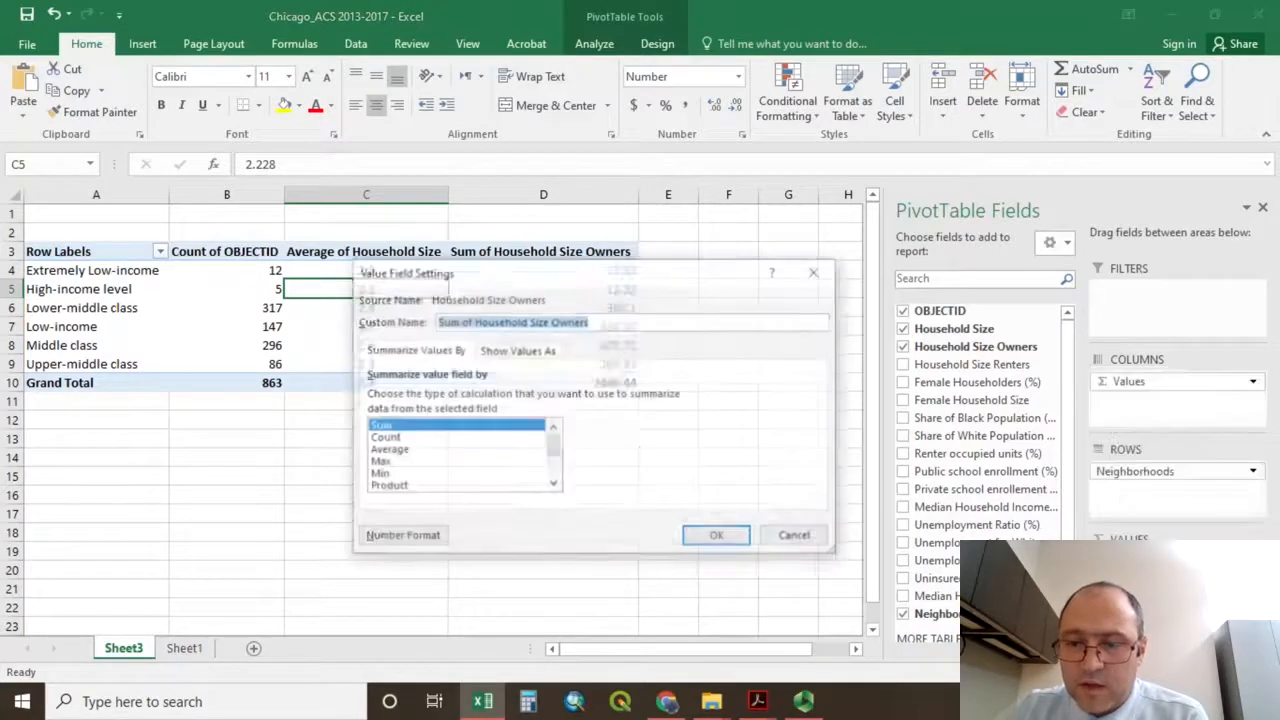
left_click(389, 452)
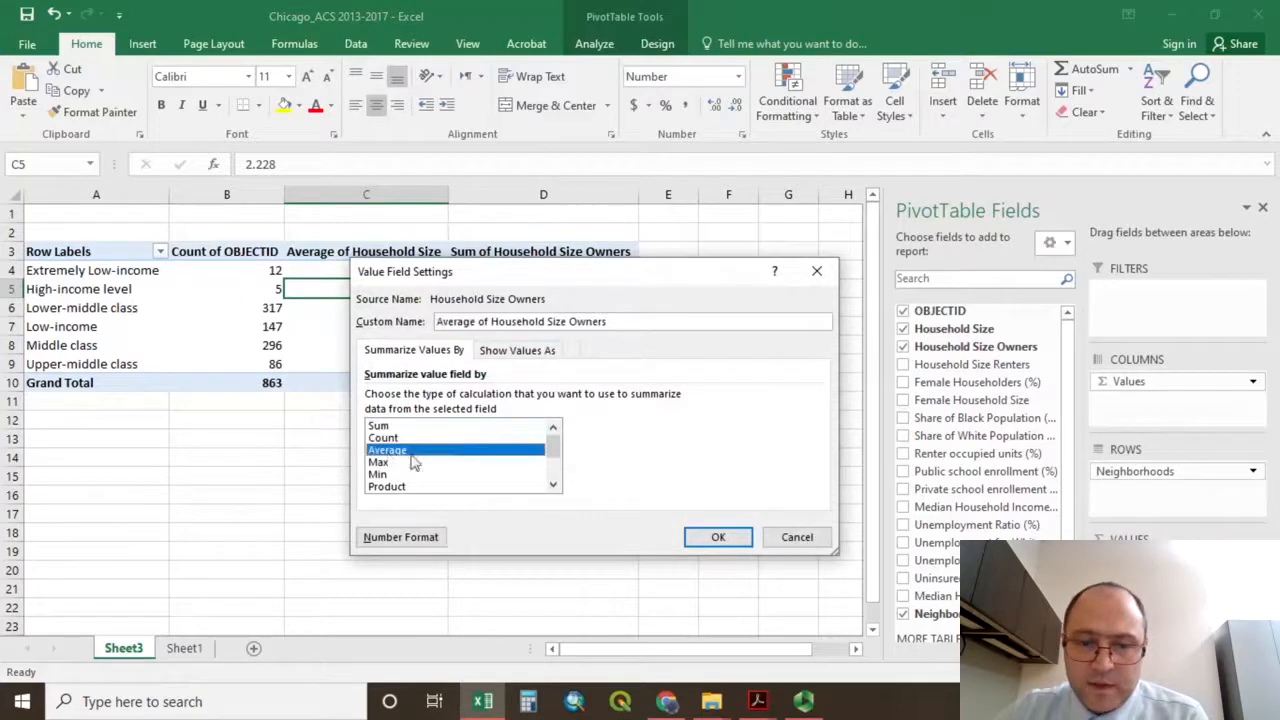
left_click(718, 538)
Format the Average of Household Size Owners values, including the grand total, to one decimal place.
left_click_drag(586, 276, 575, 375)
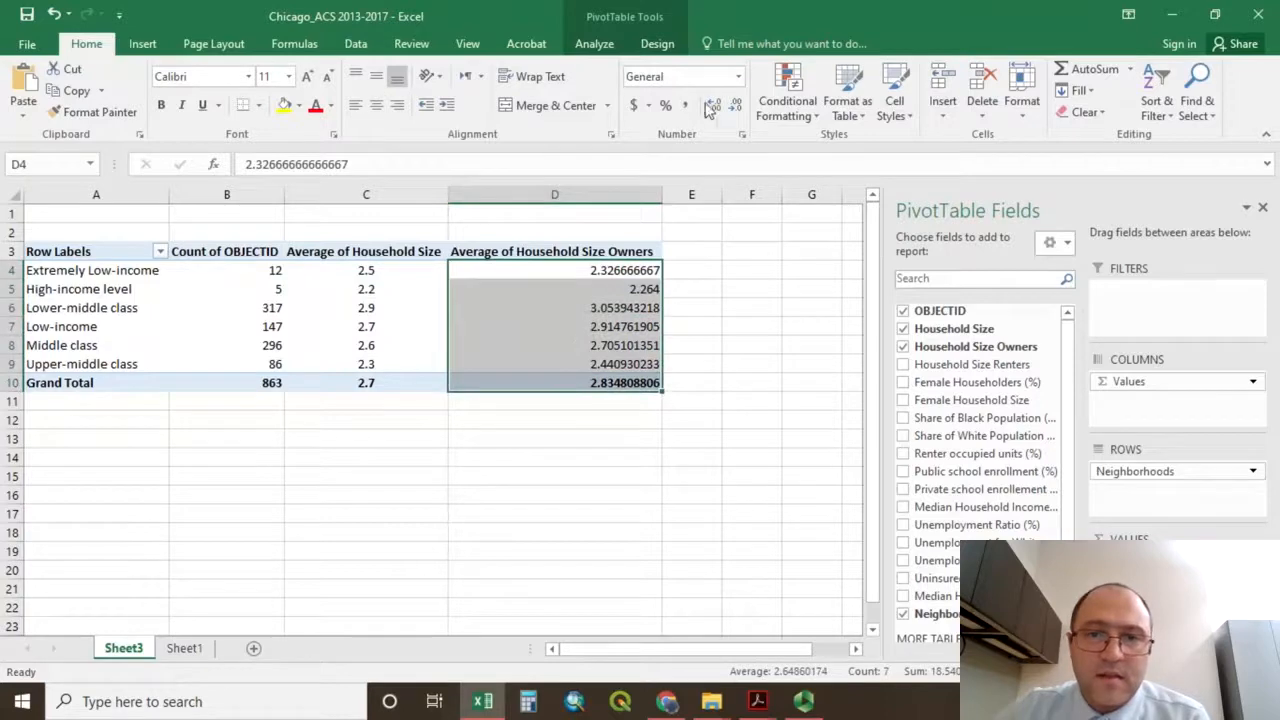
left_click(735, 106)
left_click(735, 106)
left_click(735, 106)
left_click(735, 106)
left_click(735, 106)
left_click(735, 106)
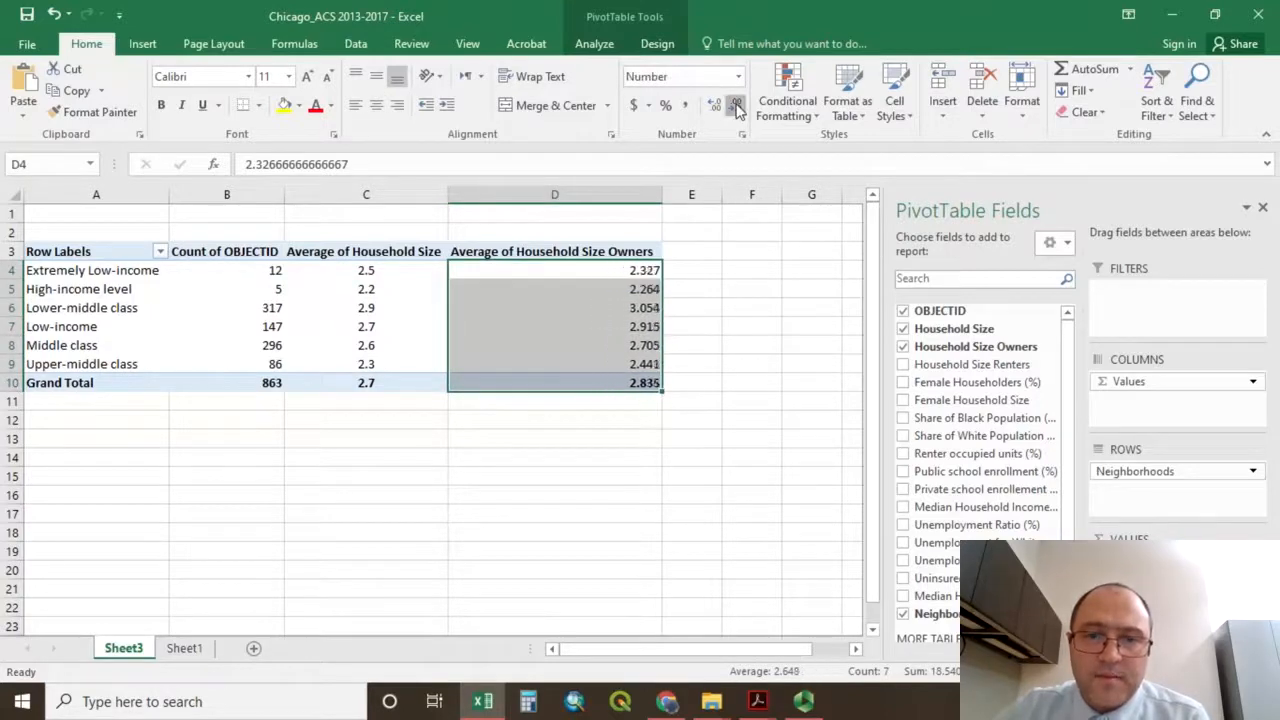
left_click(735, 106)
left_click(735, 106)
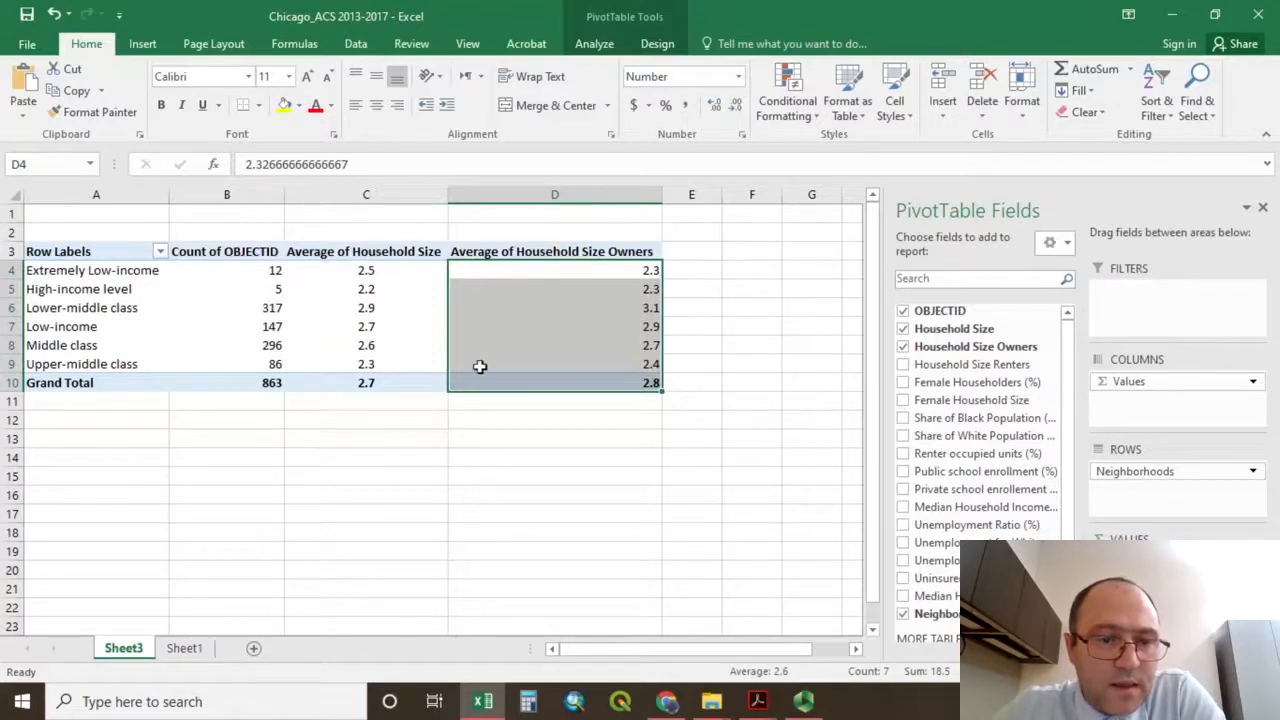
left_click(411, 390)
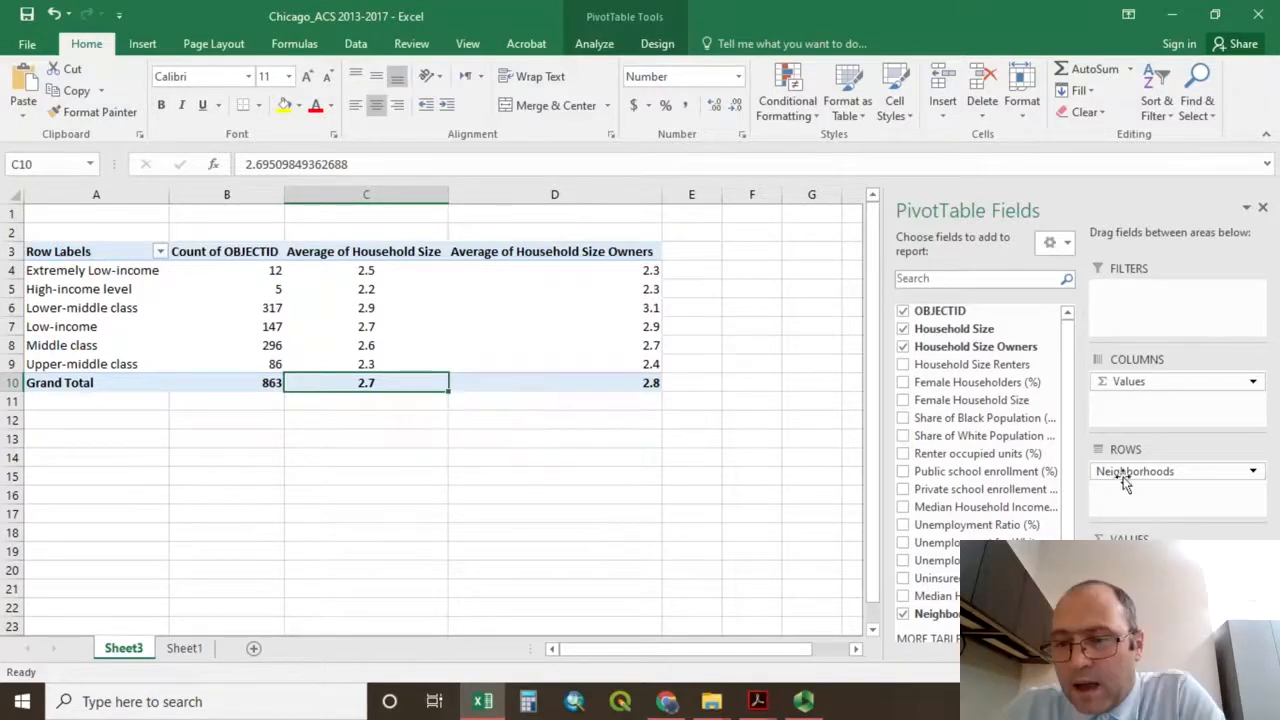
Add Household Size Renters to the pivot table's values and summarize it by Average.
left_click(904, 367)
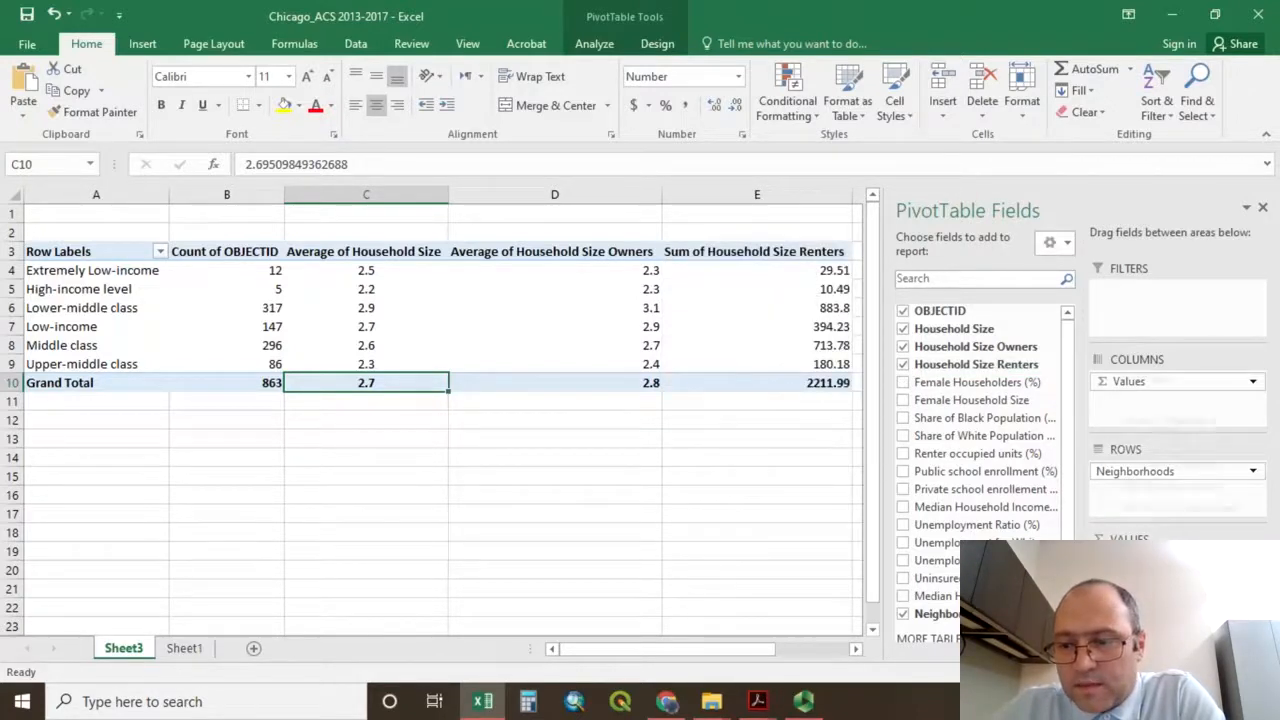
left_click(1238, 600)
left_click(1150, 578)
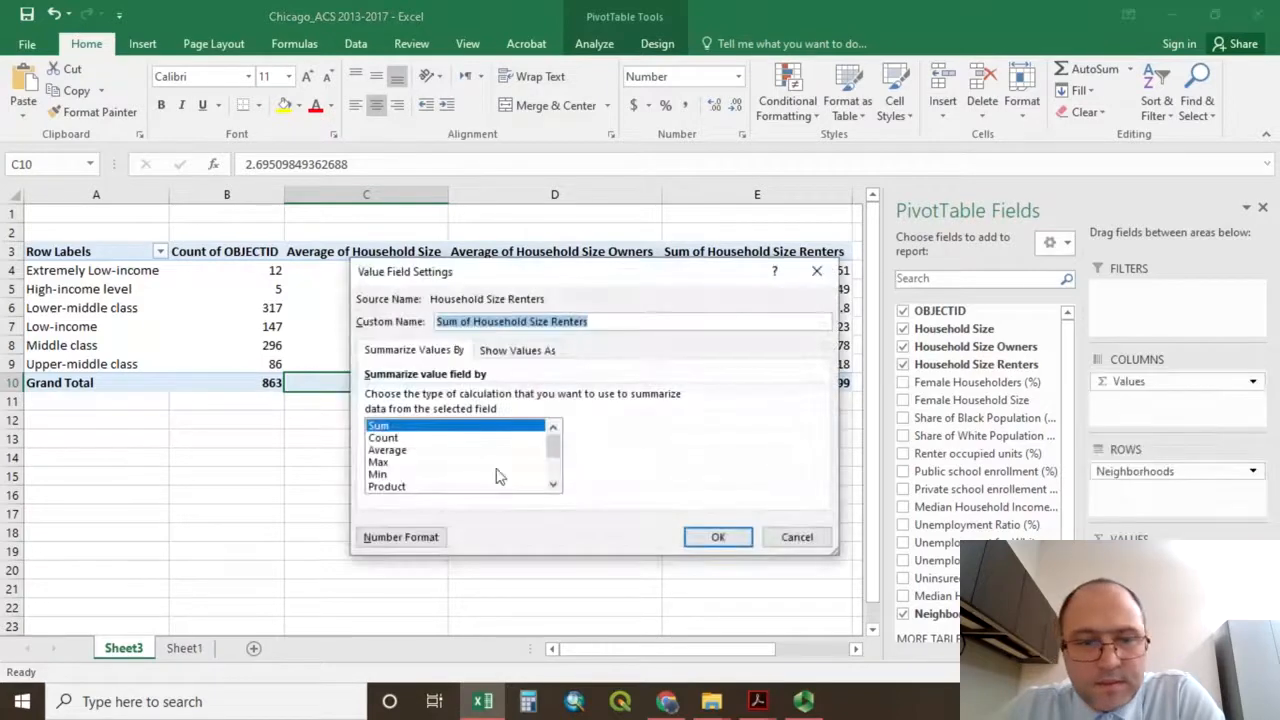
left_click(386, 451)
left_click(714, 540)
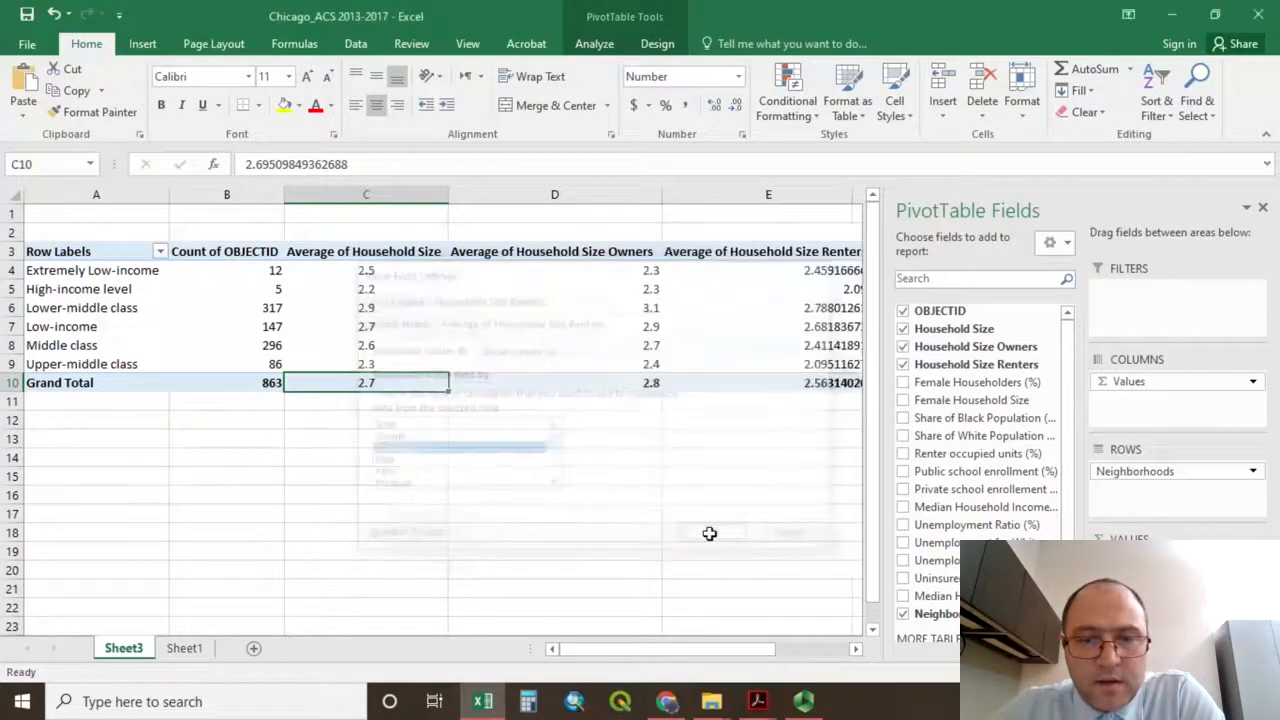
Format the Average of Household Size Renters values, including the grand total, to one decimal place.
left_click_drag(755, 270, 765, 383)
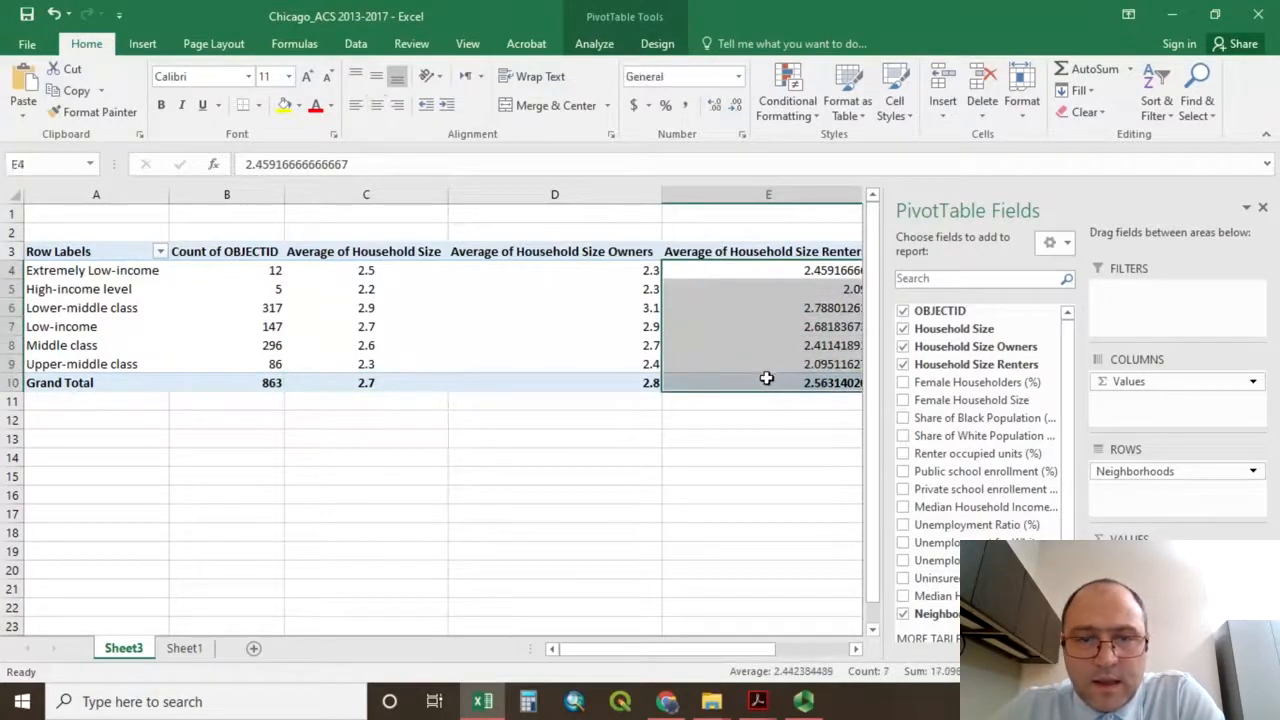
left_click(734, 105)
left_click(734, 105)
left_click(734, 105)
left_click(734, 105)
left_click(734, 105)
left_click(734, 105)
left_click(734, 105)
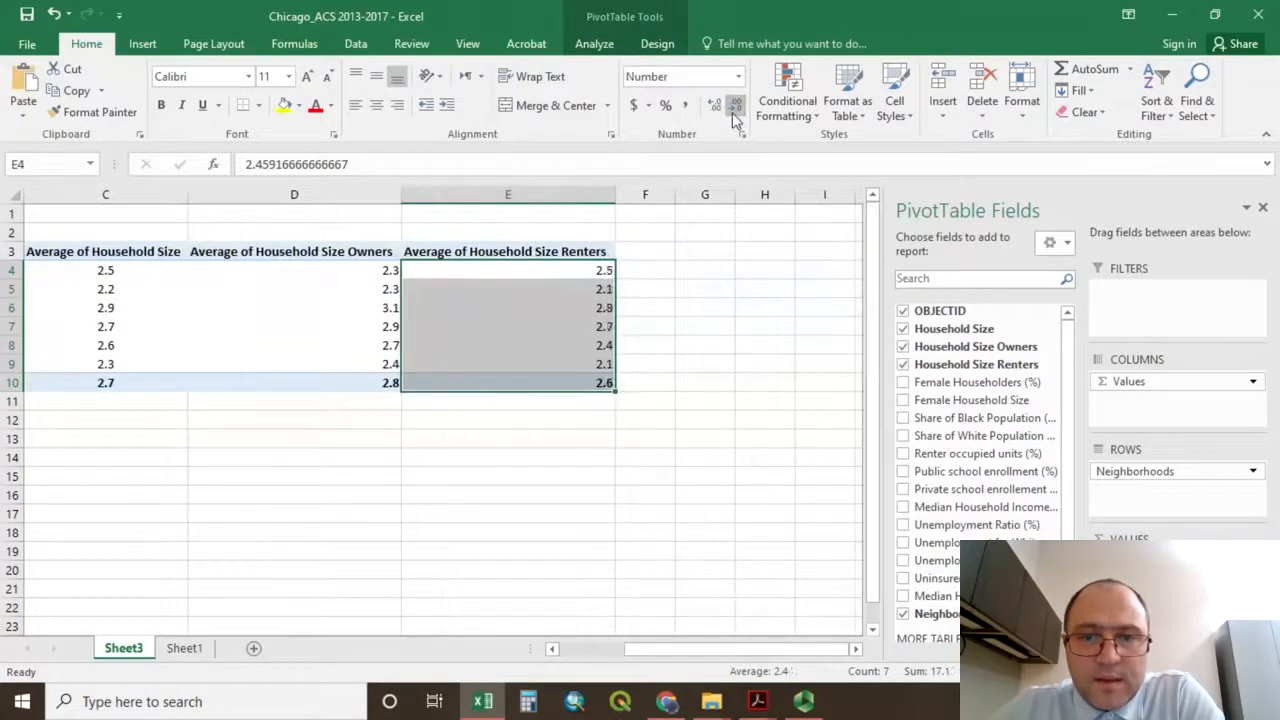
left_click(734, 105)
left_click(715, 106)
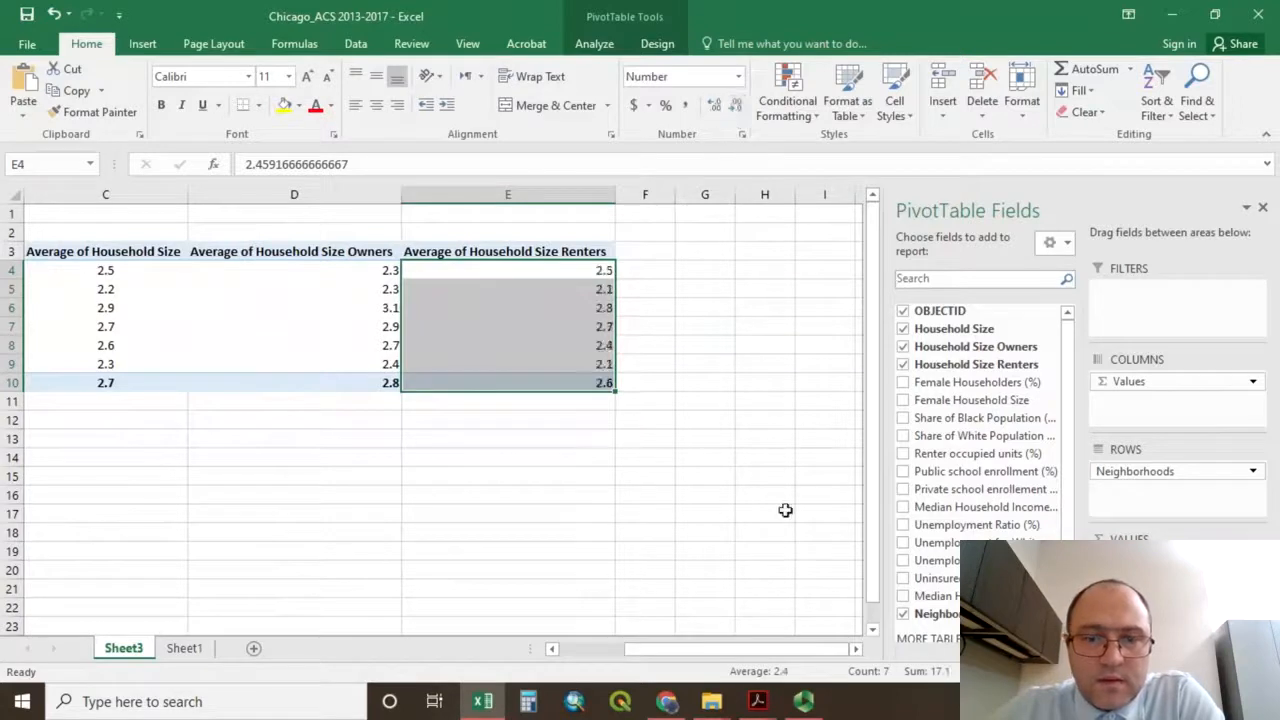
Compare the grand-total average household sizes for all households, owners and renters across the pivot table.
left_click_drag(786, 650, 732, 653)
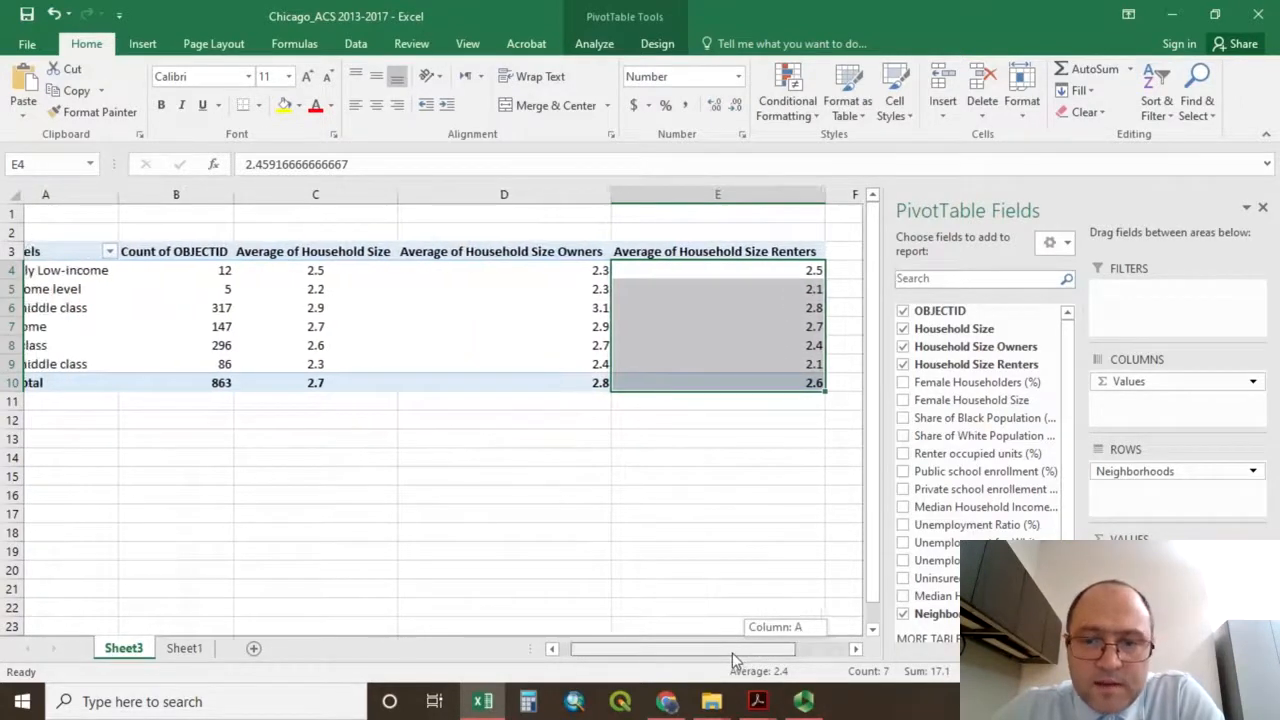
left_click_drag(732, 653, 700, 644)
left_click(610, 384)
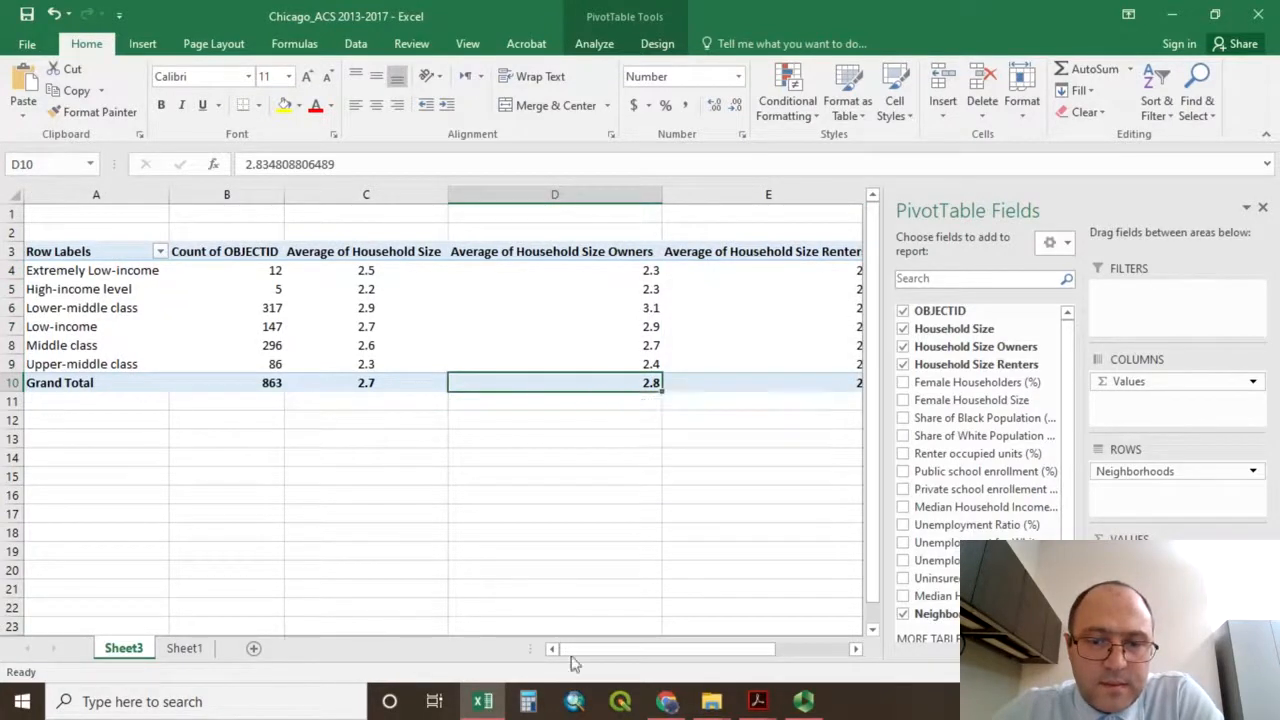
left_click(376, 386)
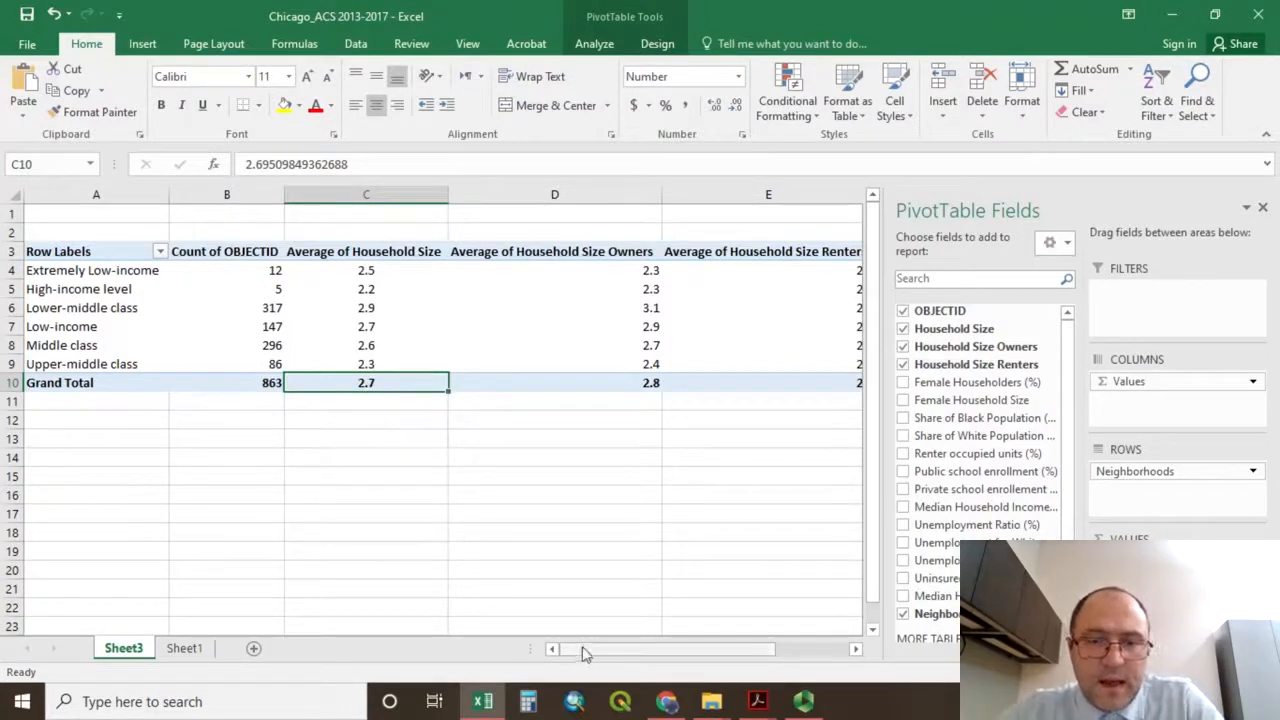
left_click_drag(580, 650, 622, 655)
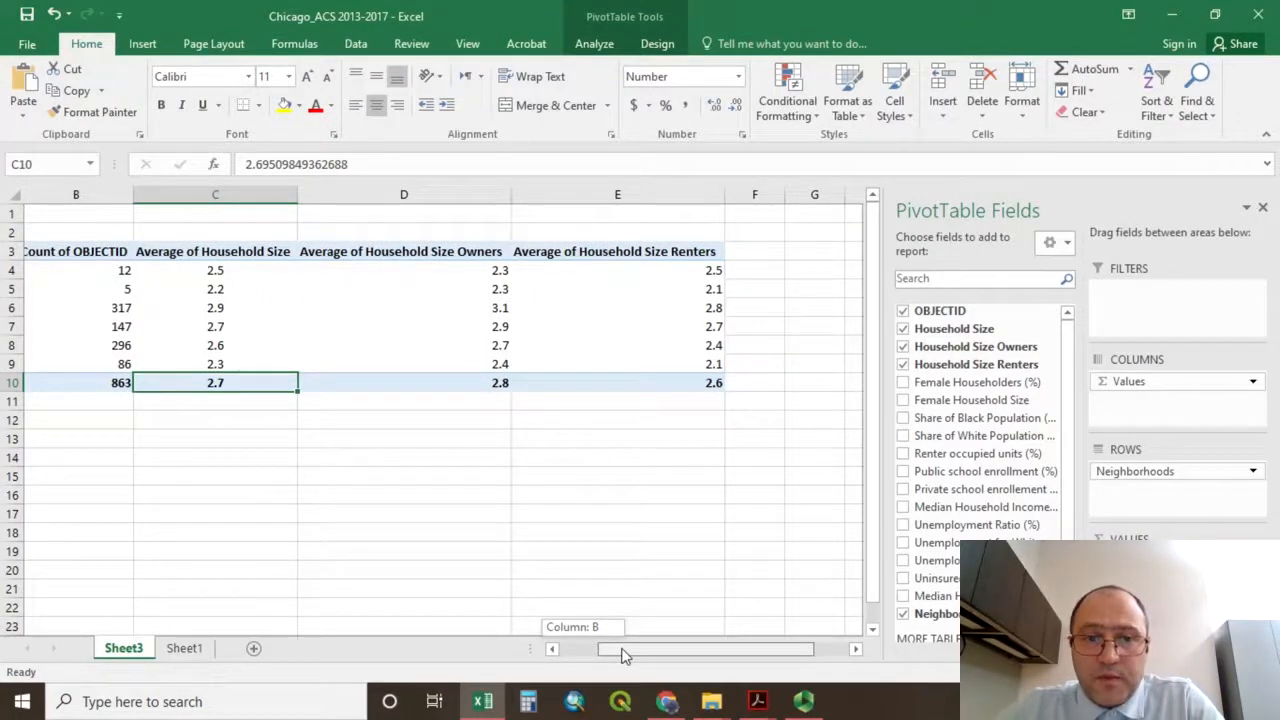
left_click_drag(622, 655, 651, 660)
Copy the whole pivot table and paste it as values and number formatting at cell B4 of a new sheet.
left_click_drag(491, 251, 80, 370)
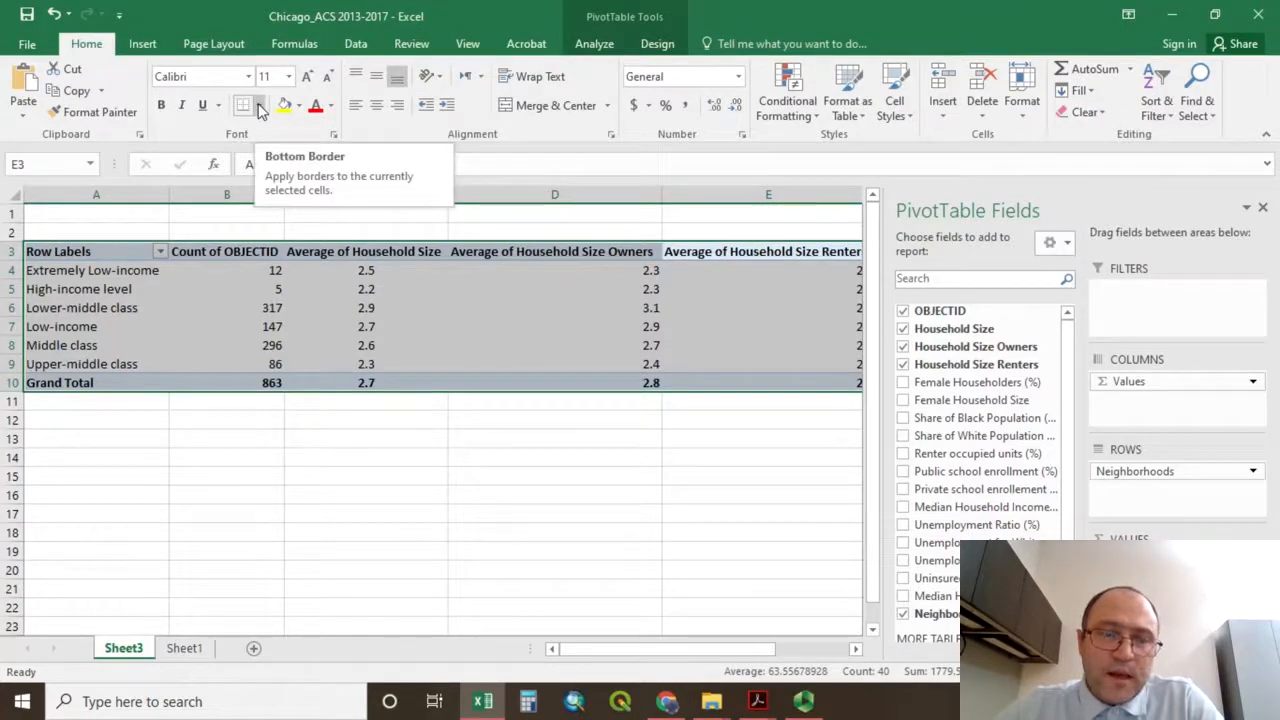
left_click(77, 91)
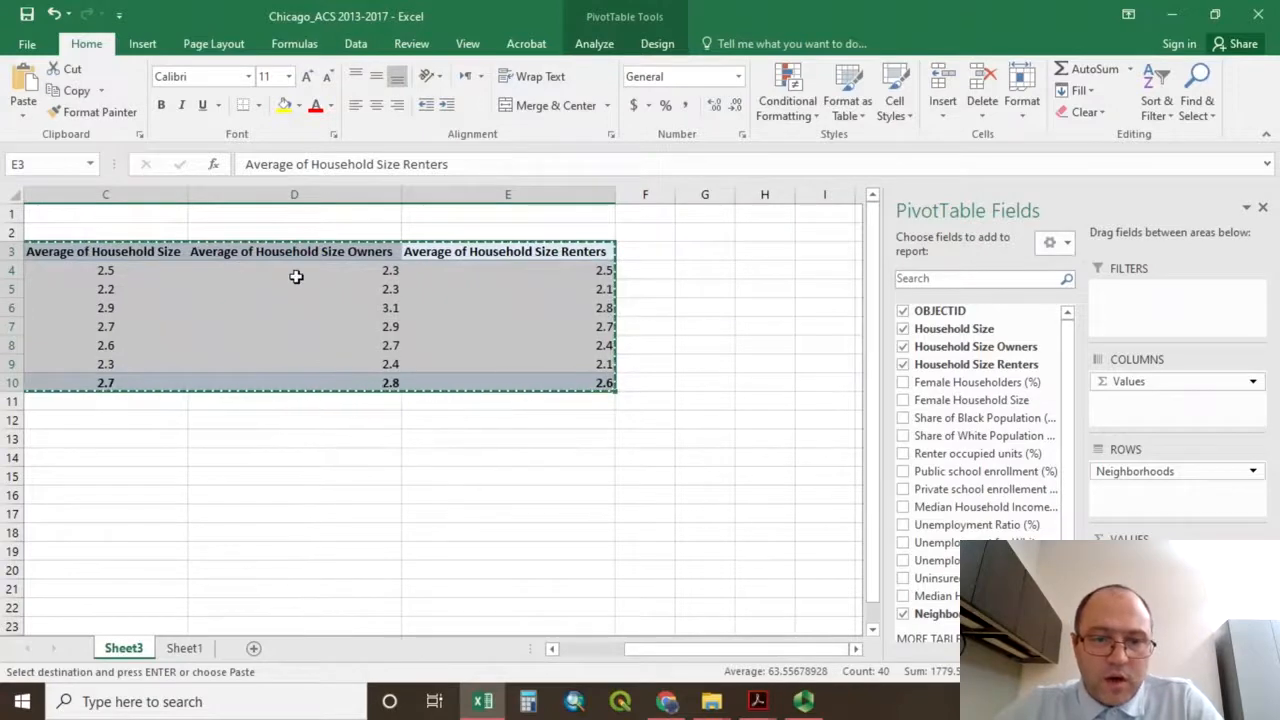
left_click(254, 650)
left_click(117, 266)
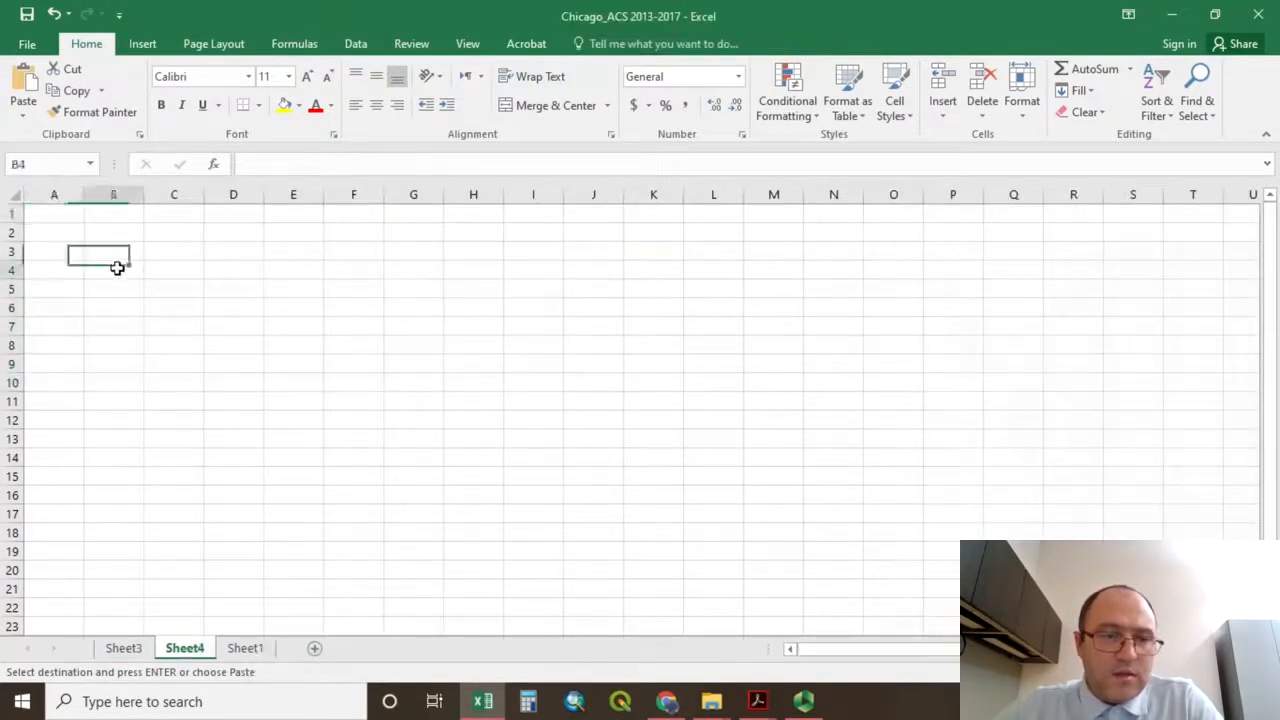
left_click(27, 118)
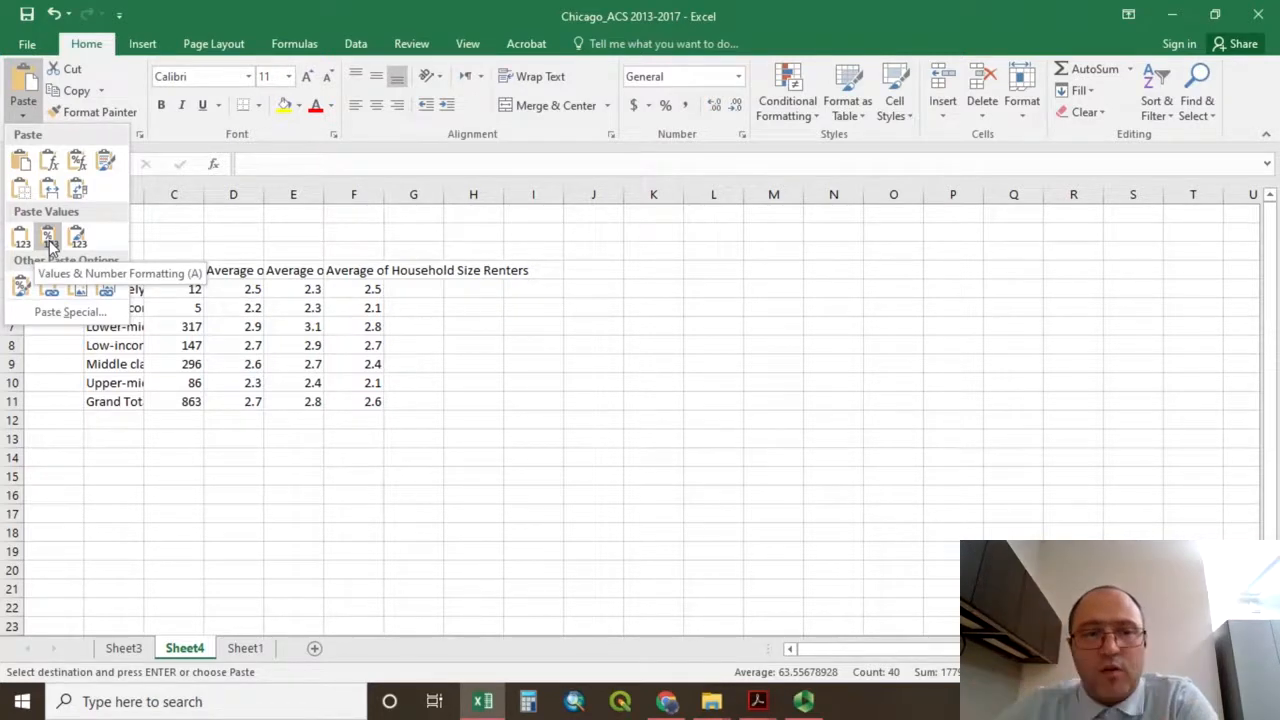
left_click(49, 243)
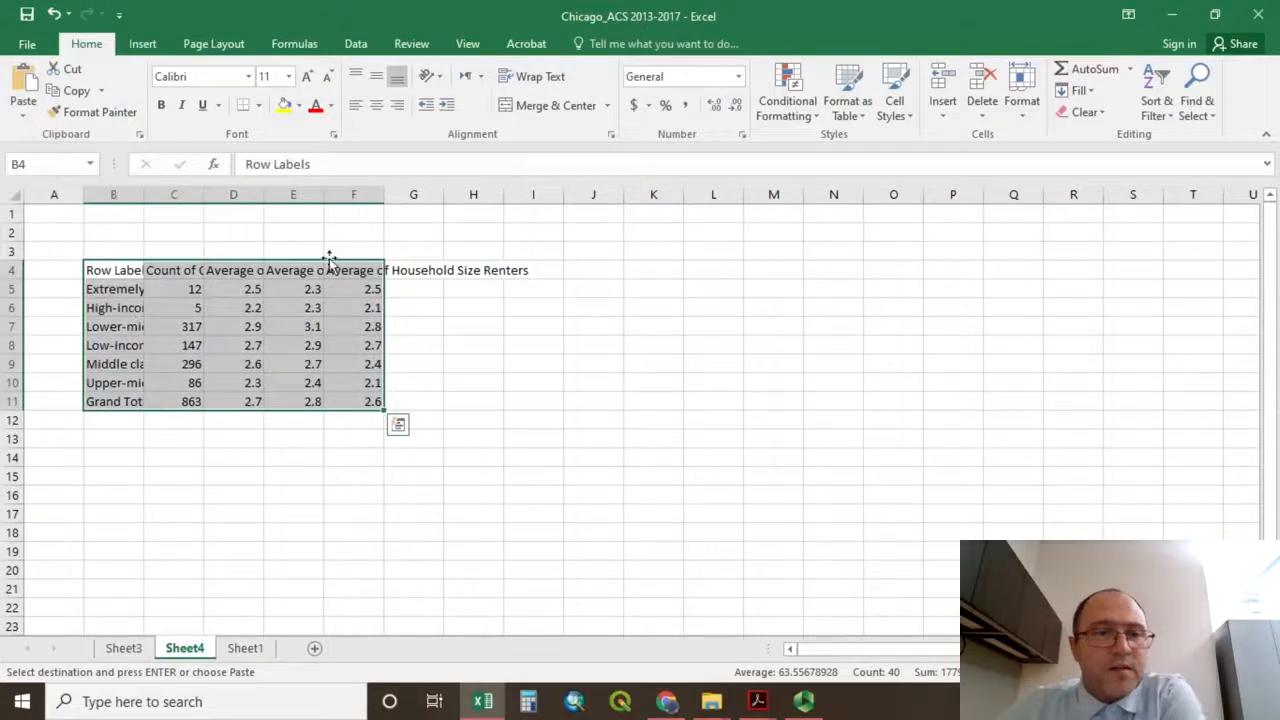
Widen column F of the pasted table and wrap the header text in B4:F4.
left_click_drag(377, 190, 496, 194)
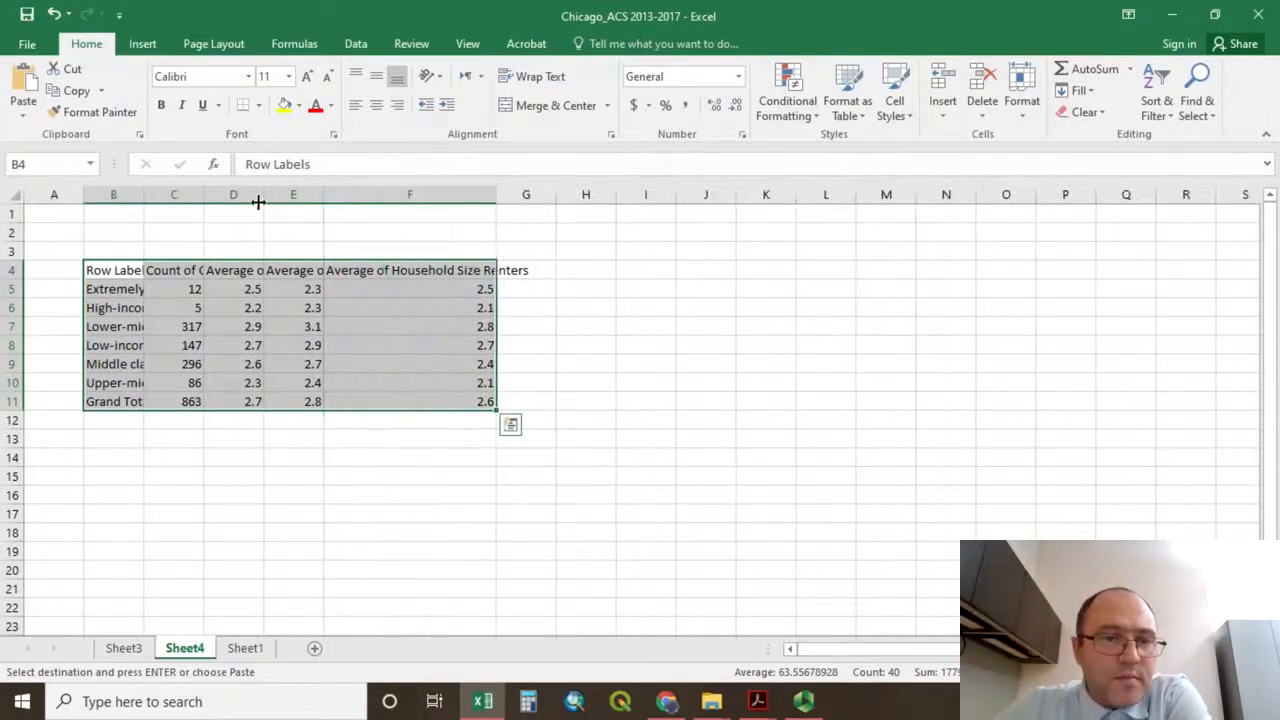
left_click_drag(113, 270, 391, 271)
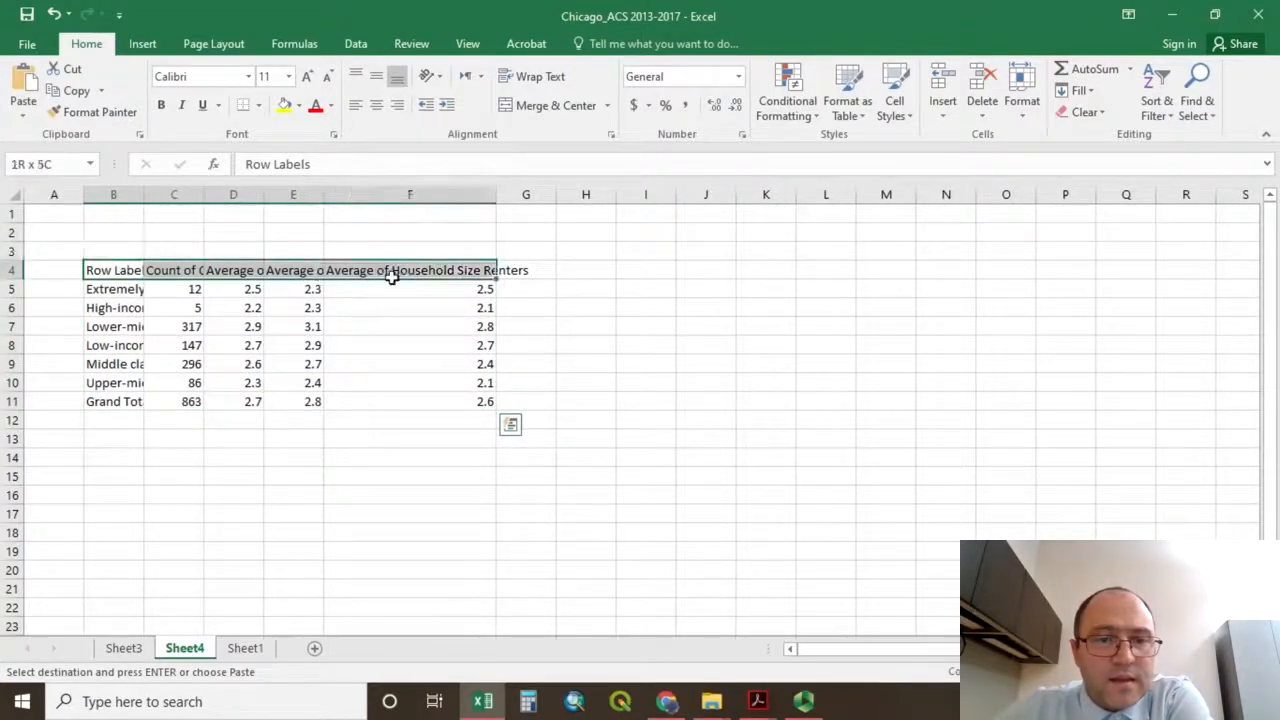
left_click(509, 79)
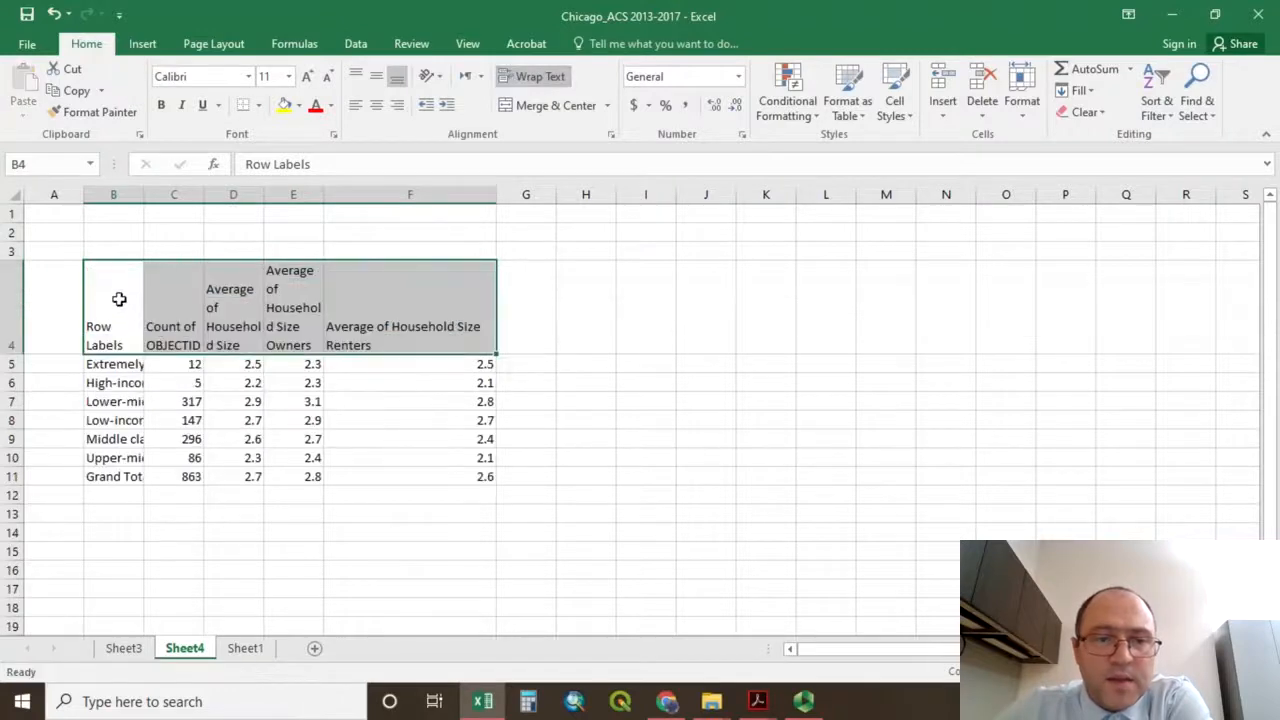
Apply all borders to the pasted table B4:F11 and widen column B to fit the income class names.
mouse_move(113, 300)
left_mouse_down()
mouse_move(367, 469)
mouse_move(404, 479)
left_mouse_up()
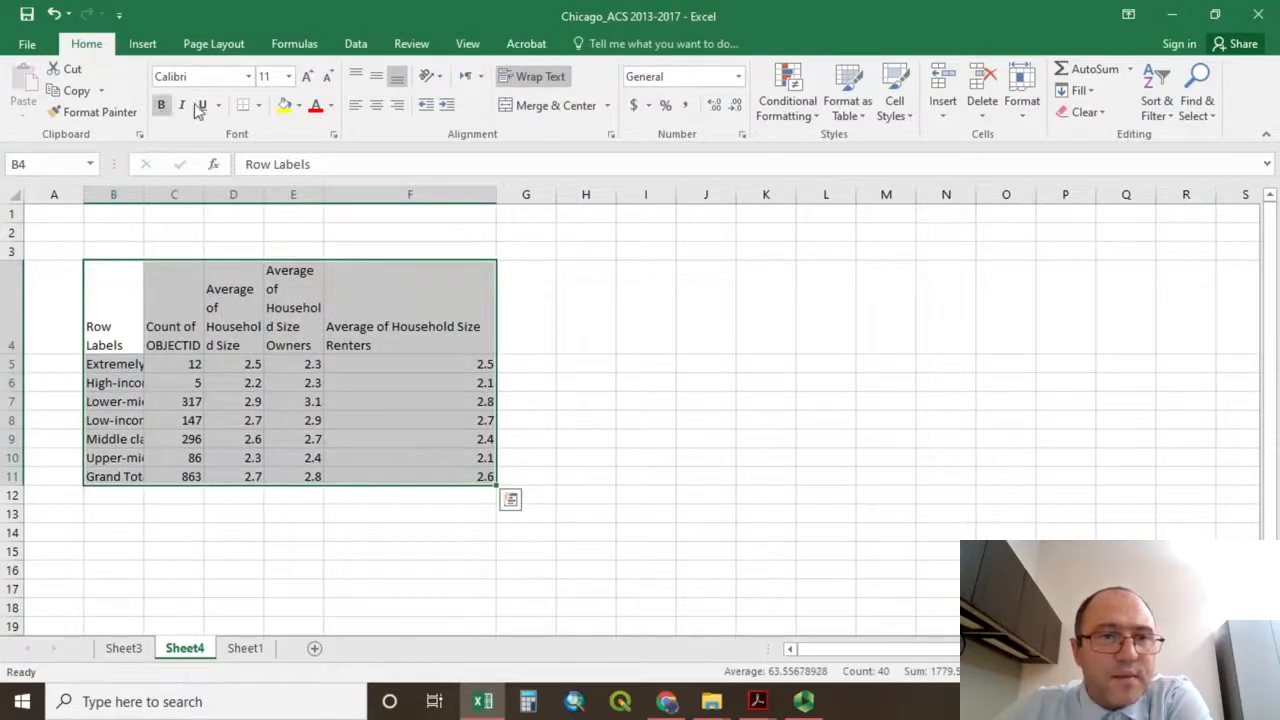
left_click(257, 105)
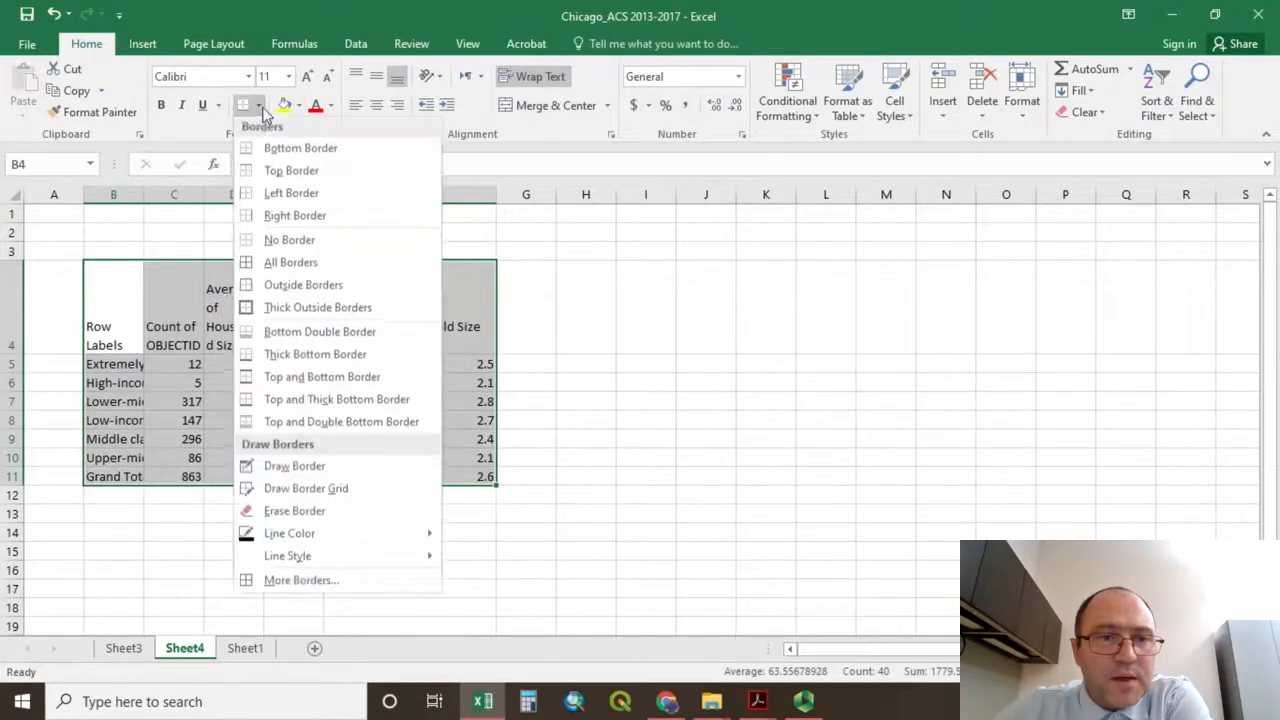
left_click(252, 265)
left_click_drag(150, 198, 237, 197)
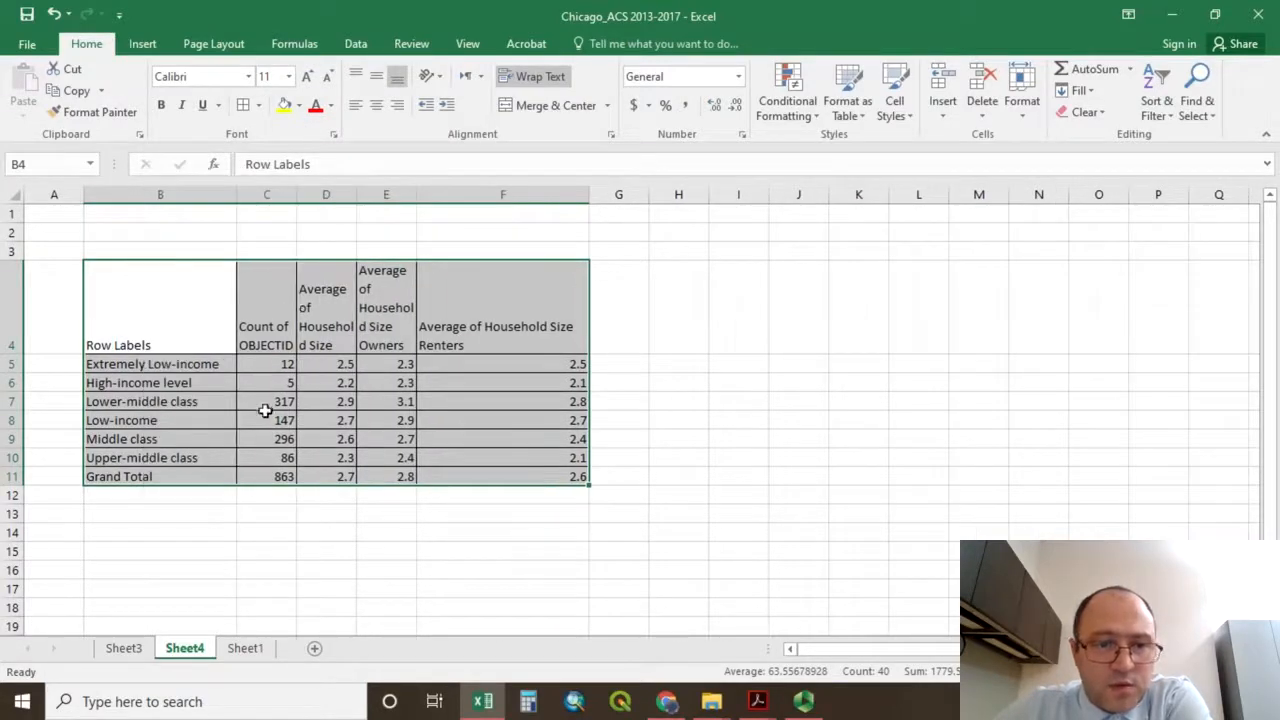
left_click_drag(191, 314, 507, 334)
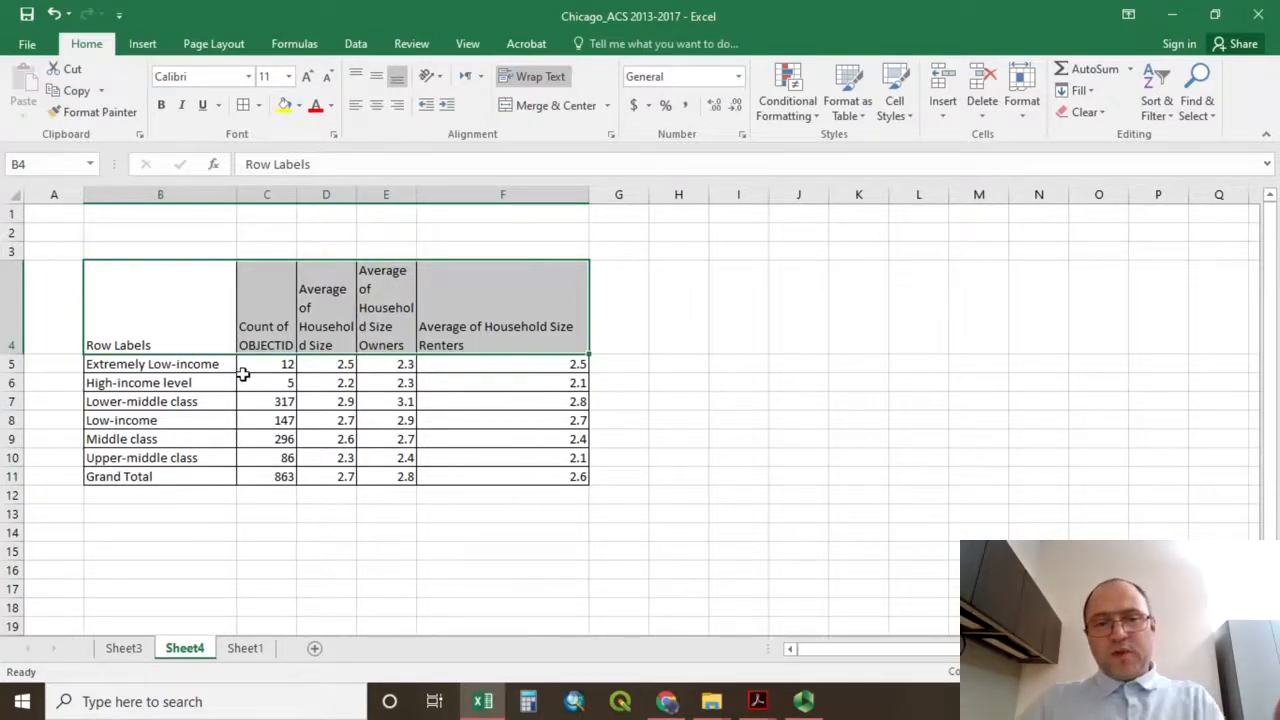
Insert a 2-D clustered column chart of the owners' average household sizes in E5:E10 and place it beside the table.
left_click(386, 368)
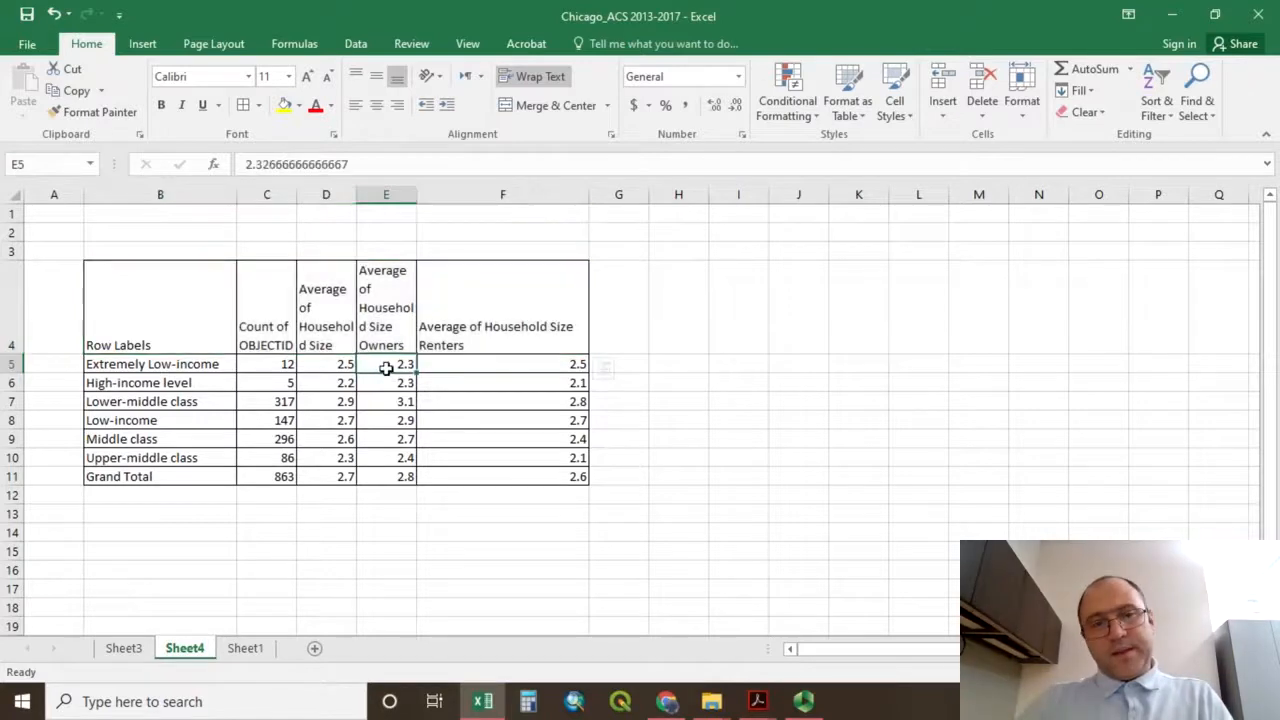
left_click_drag(386, 372, 400, 451)
left_click(142, 43)
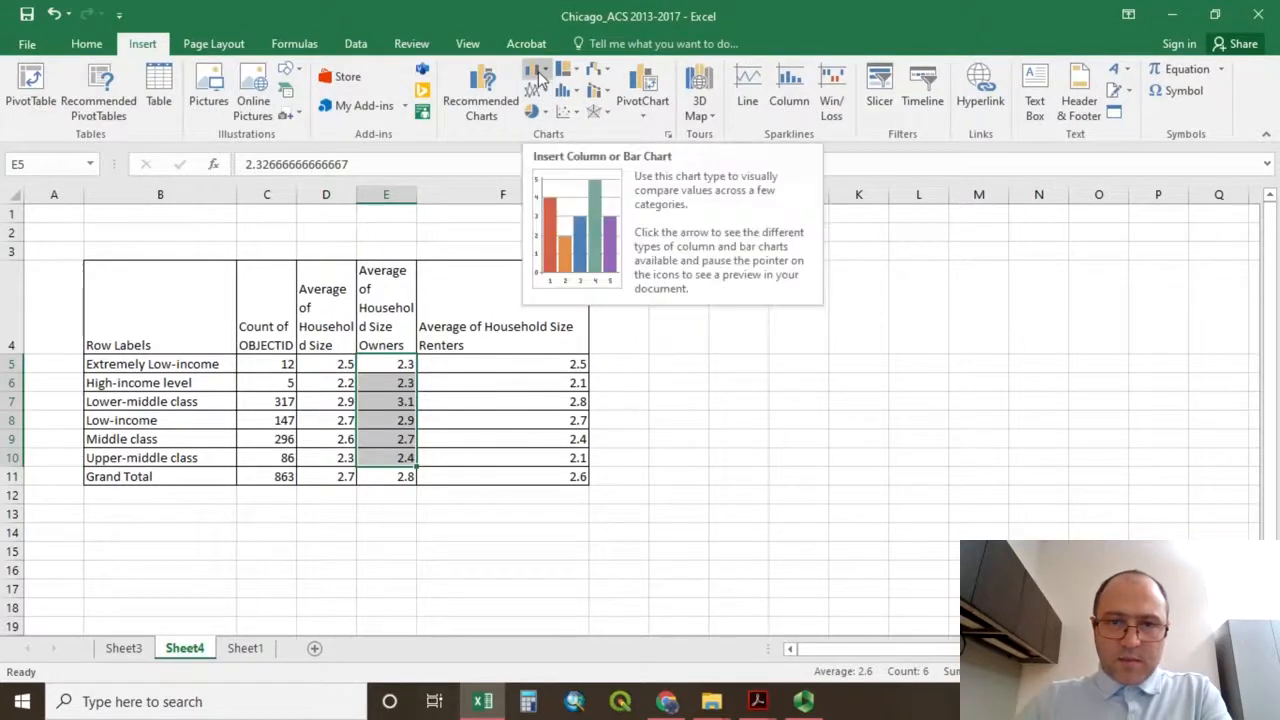
left_click(538, 76)
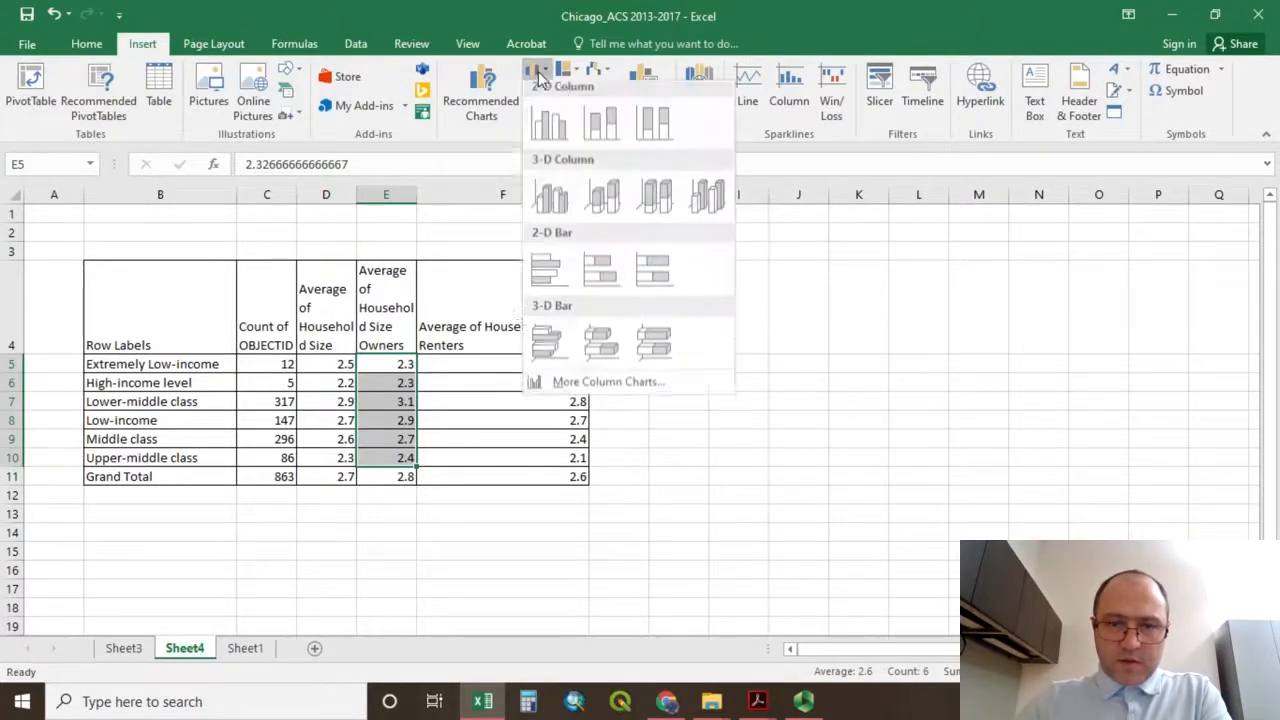
left_click(548, 130)
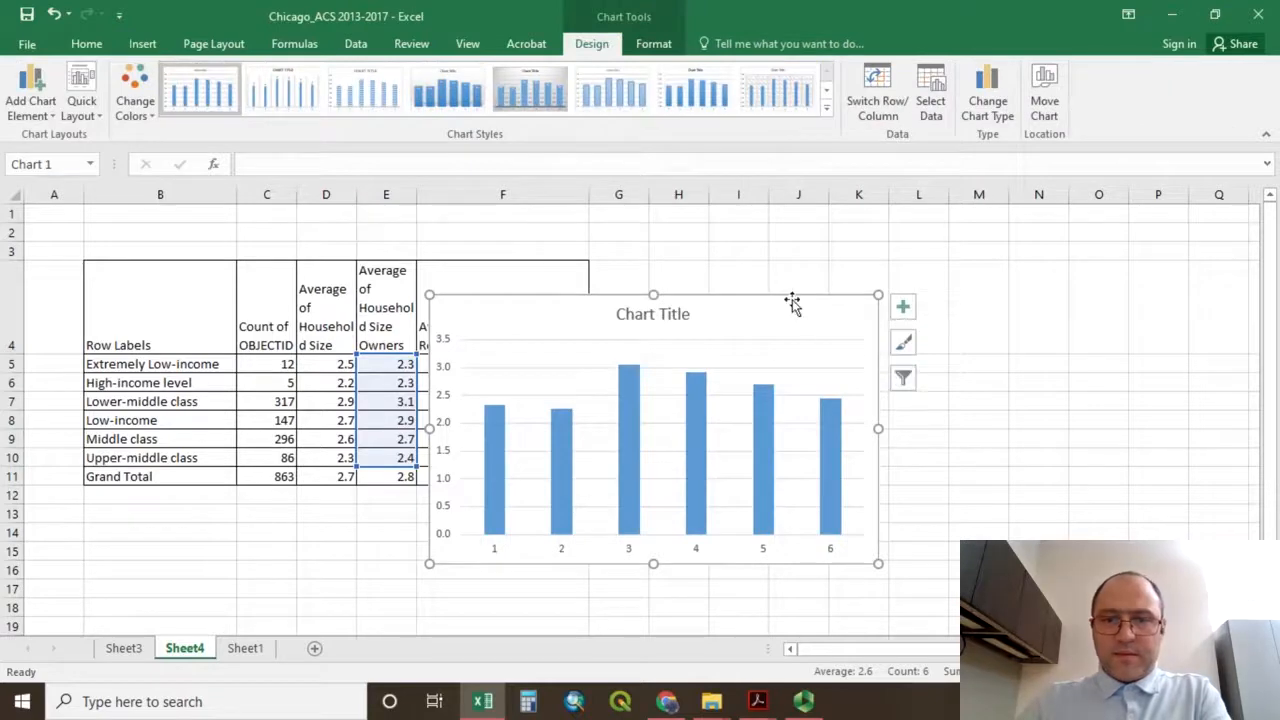
left_click_drag(794, 300, 1020, 254)
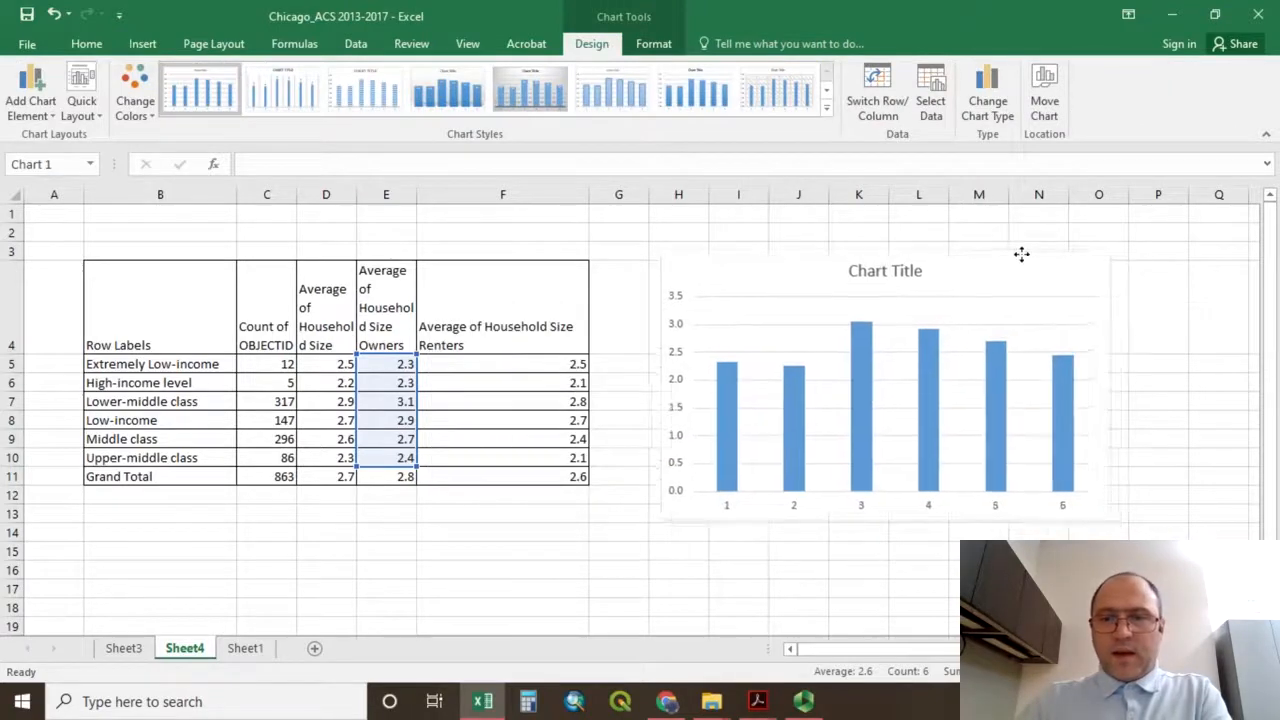
Set the chart's horizontal axis labels to the income class names in B5:B10.
right_click(930, 512)
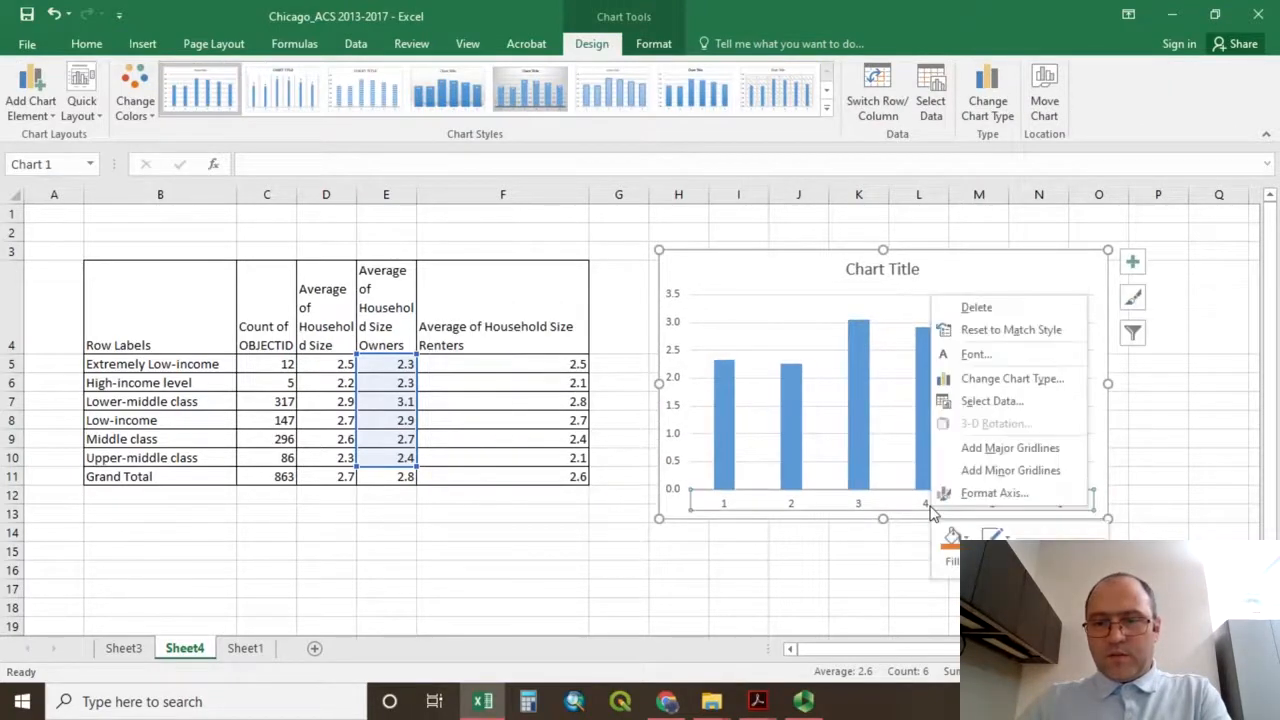
left_click(998, 402)
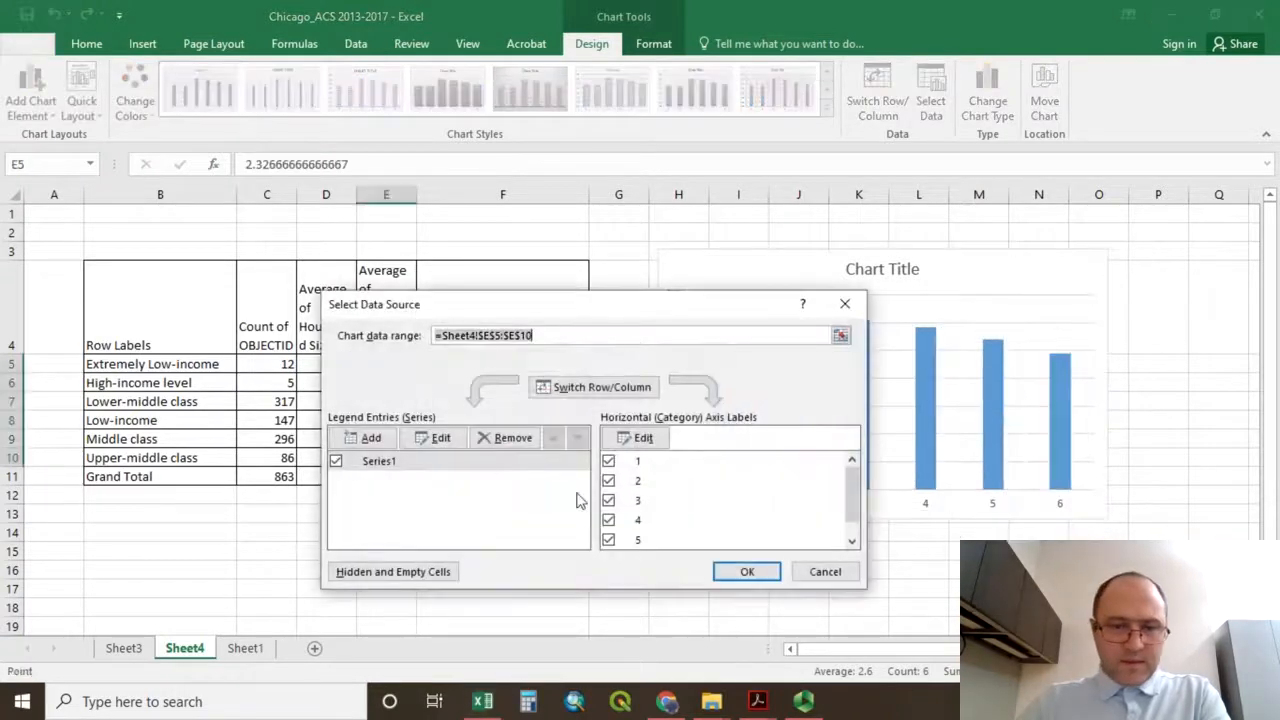
left_click(638, 437)
left_click_drag(148, 368, 167, 453)
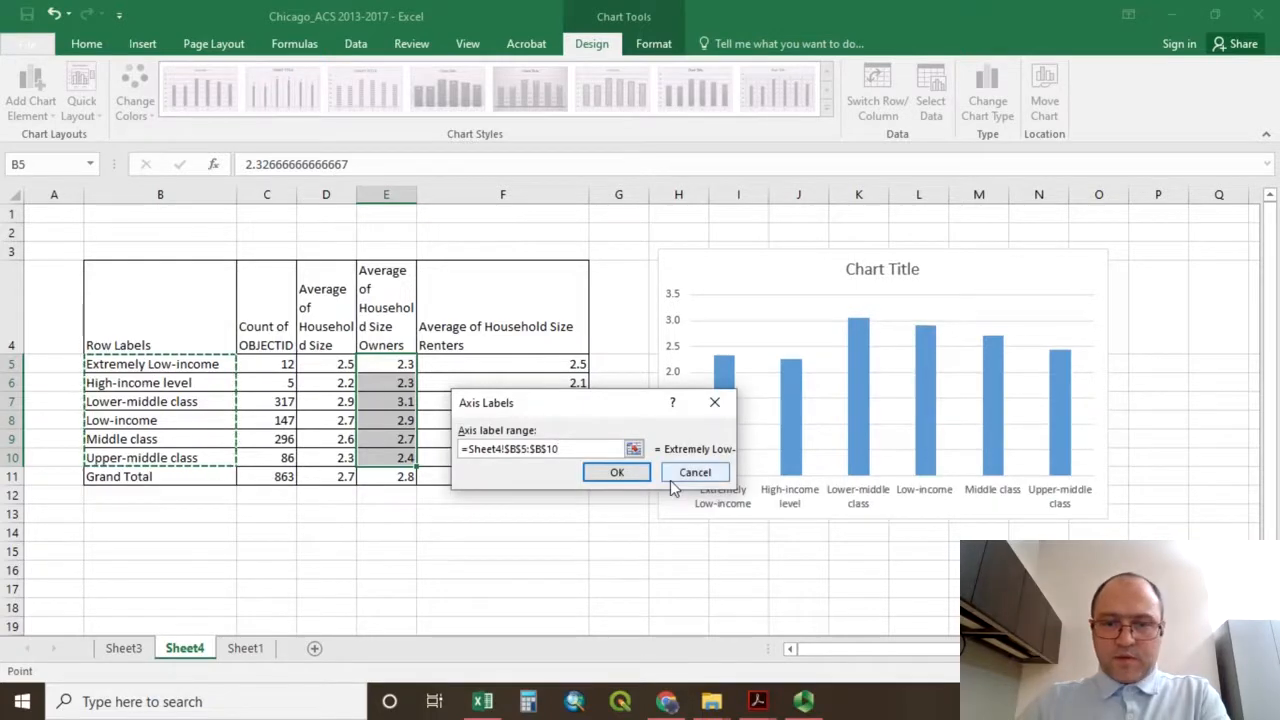
left_click(637, 478)
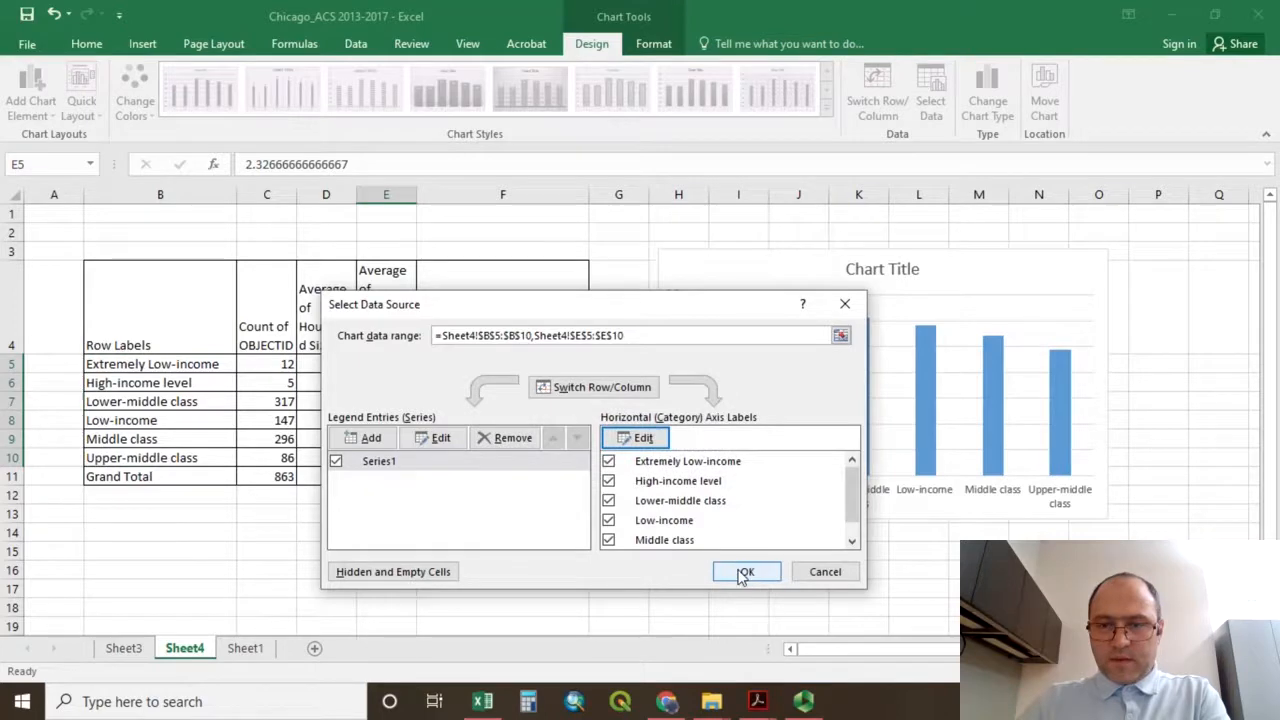
left_click(745, 573)
Replace the chart title with "Average of Household Size for owner-occupied units".
double_click(868, 279)
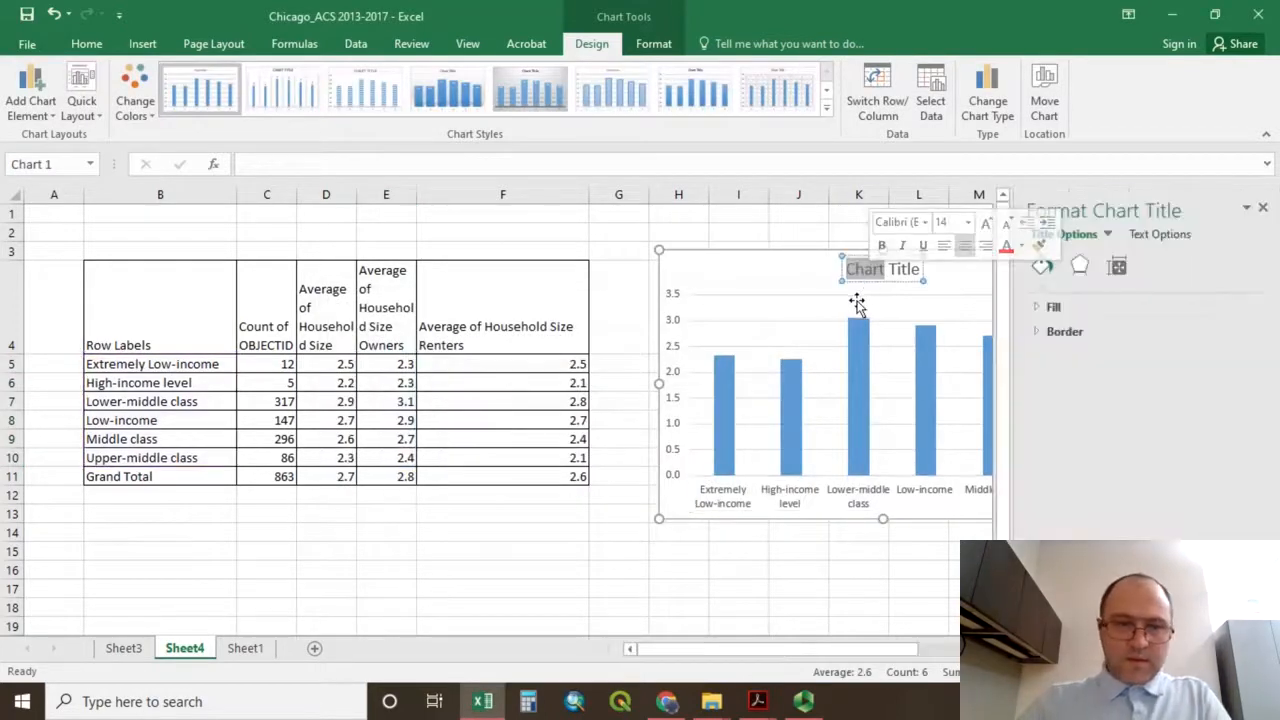
key("Delete")
key("Delete")
key("Delete")
key("Delete")
key("Delete")
key("Delete")
key("Delete")
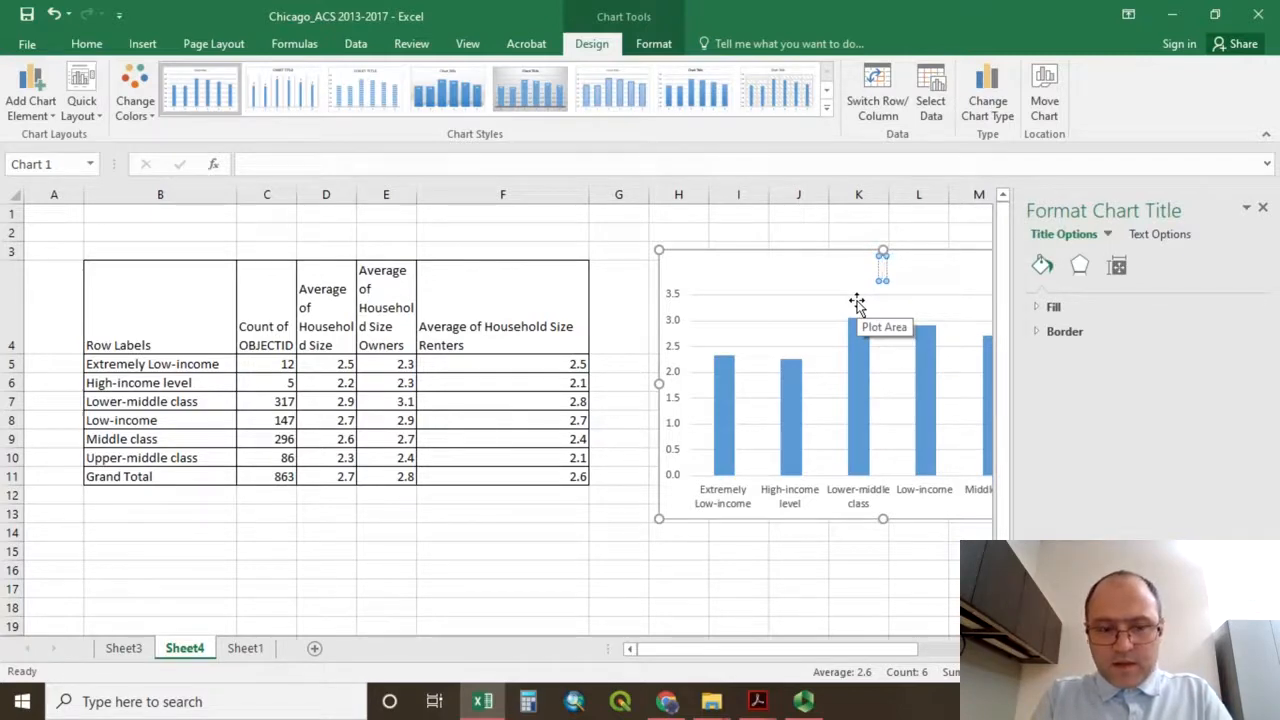
type("Average")
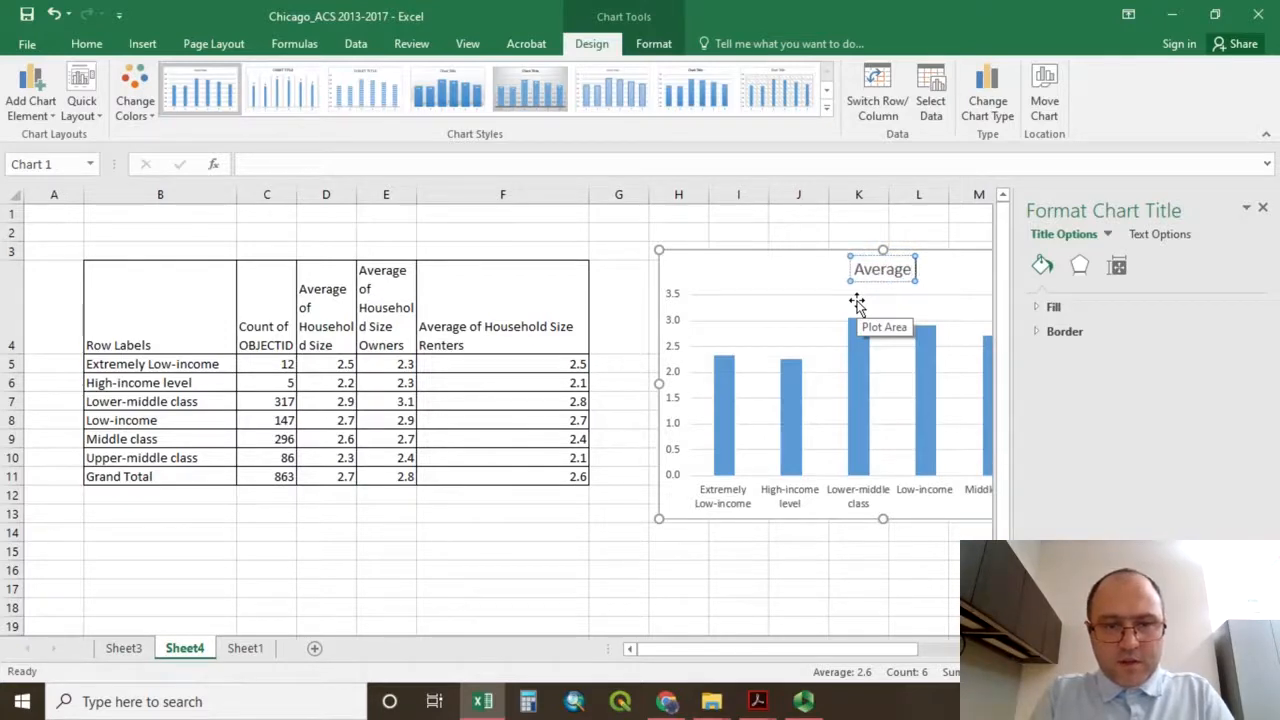
type(" of Hous")
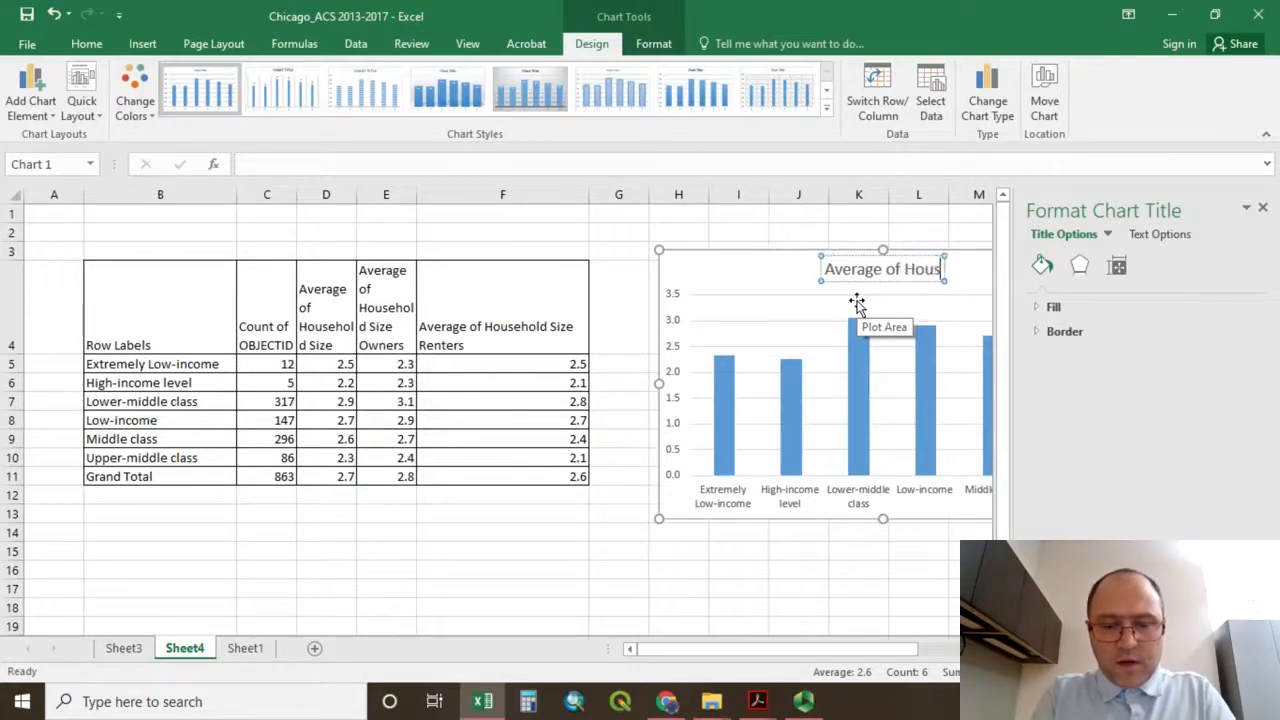
type("ehol")
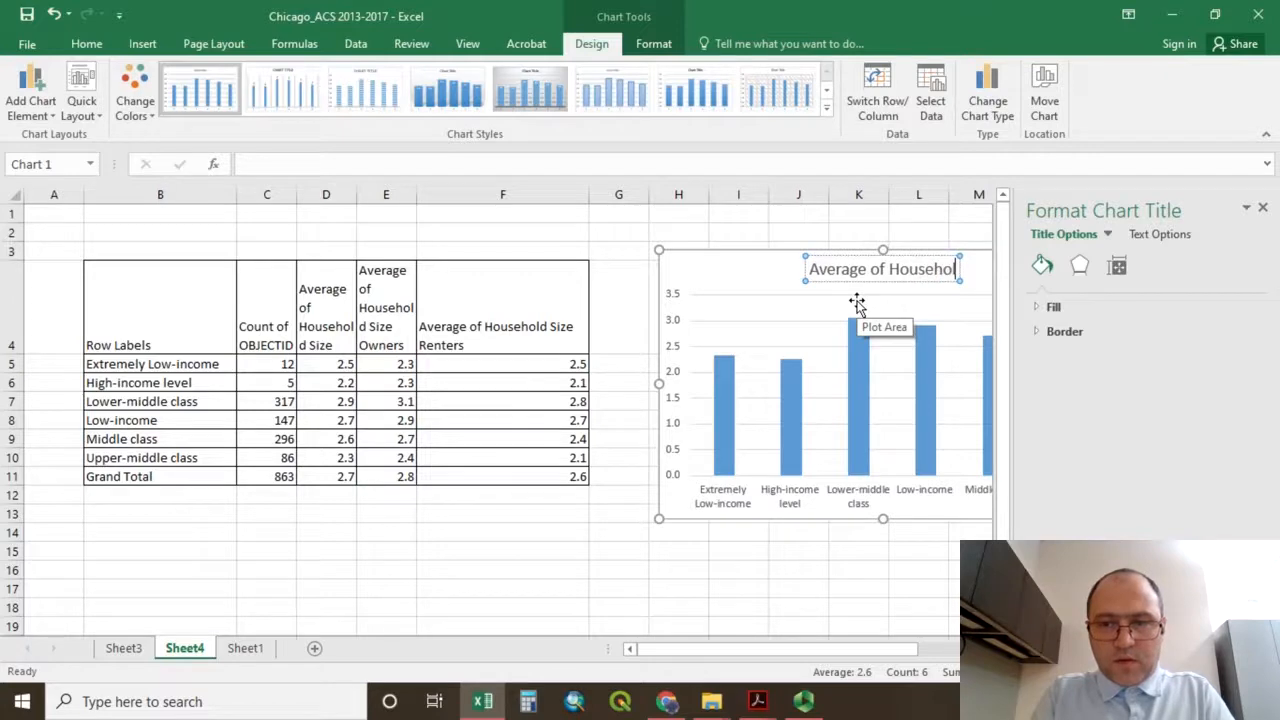
type("ds")
key("BackSpace")
type("d")
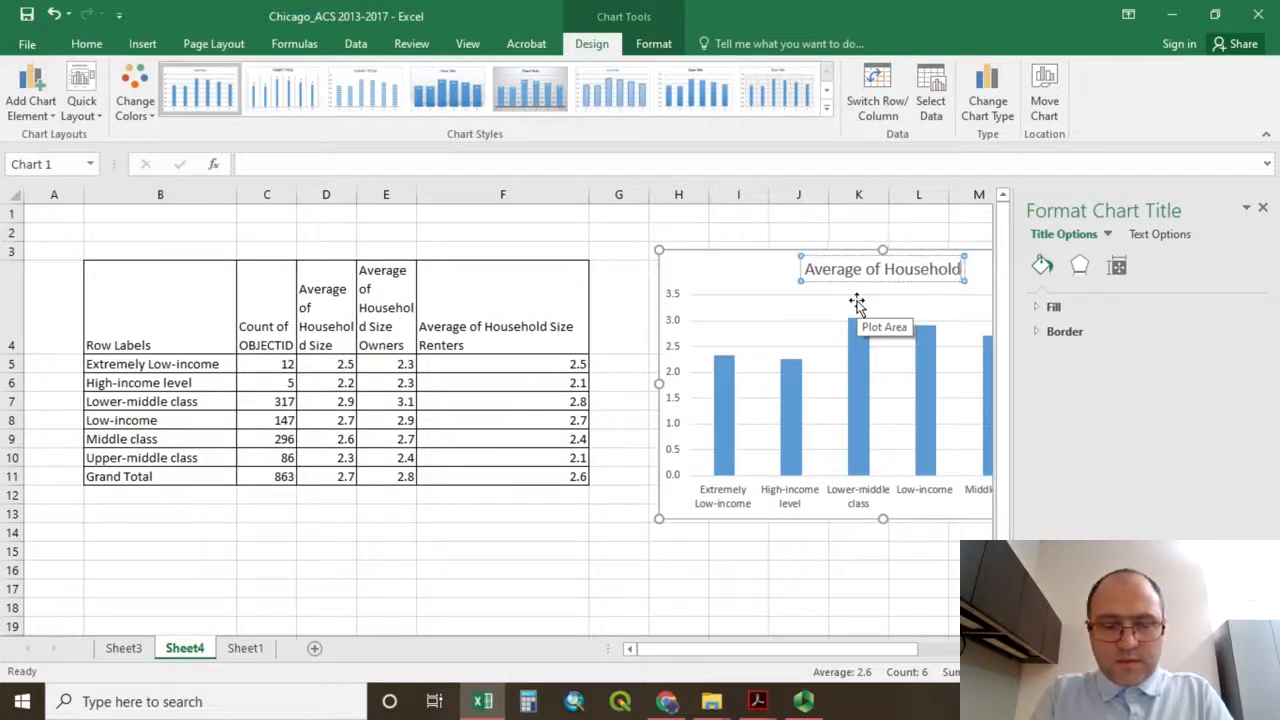
type(" Size")
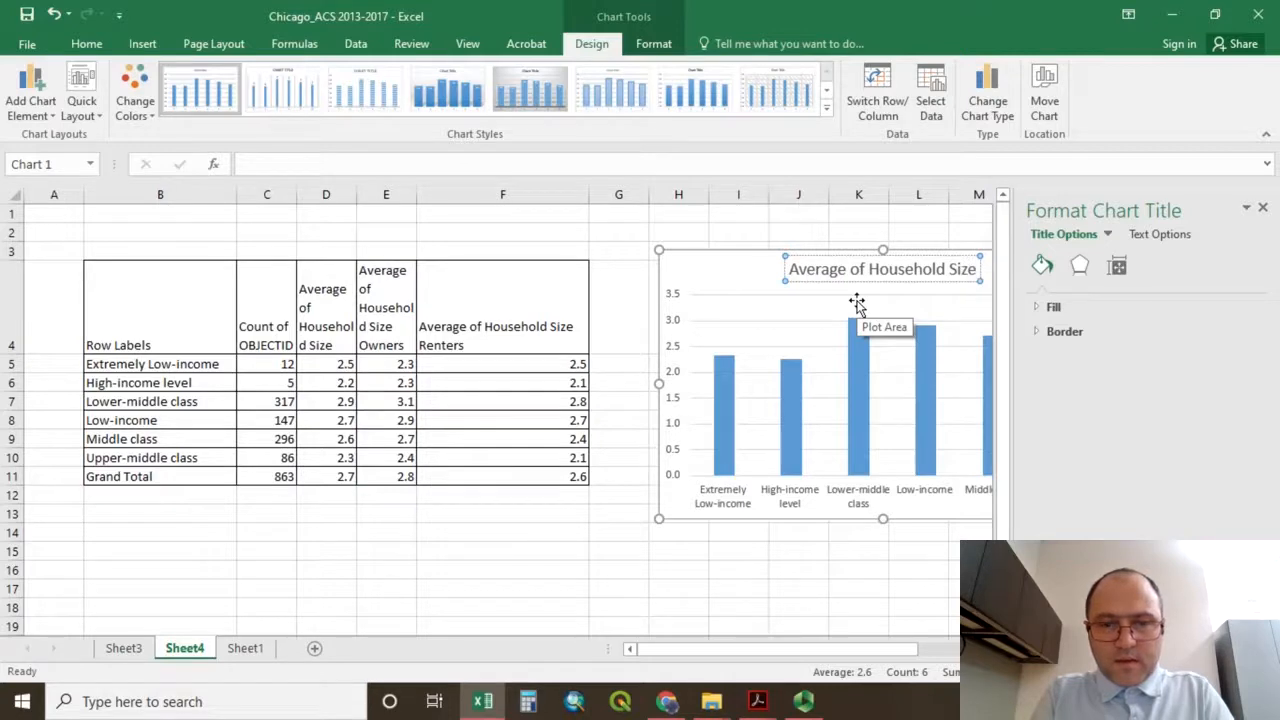
type(" for owners")
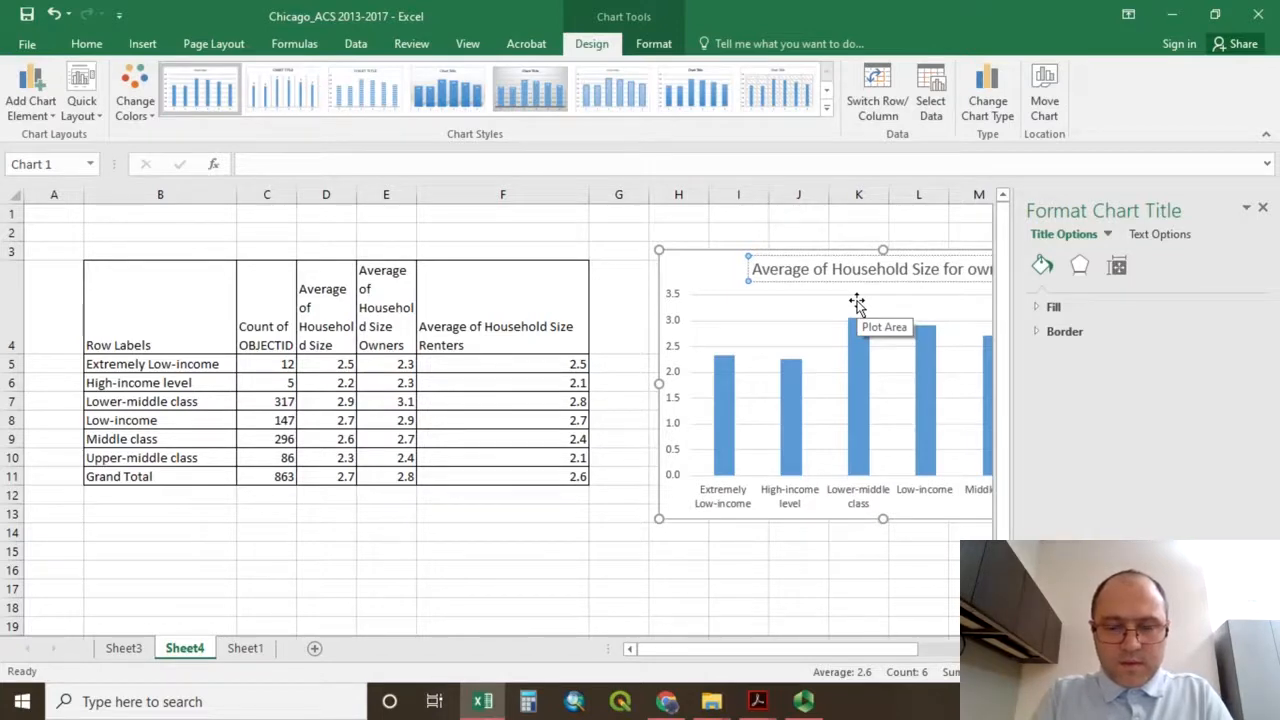
type("occupi")
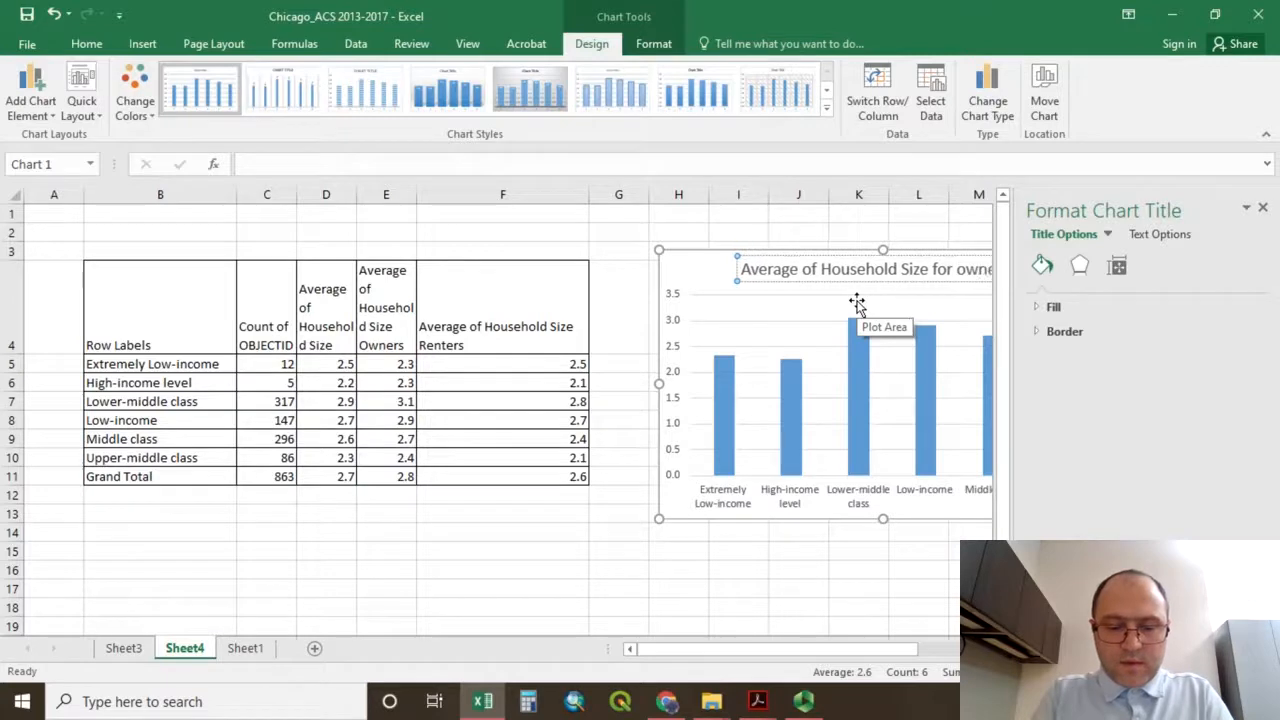
type("ed ")
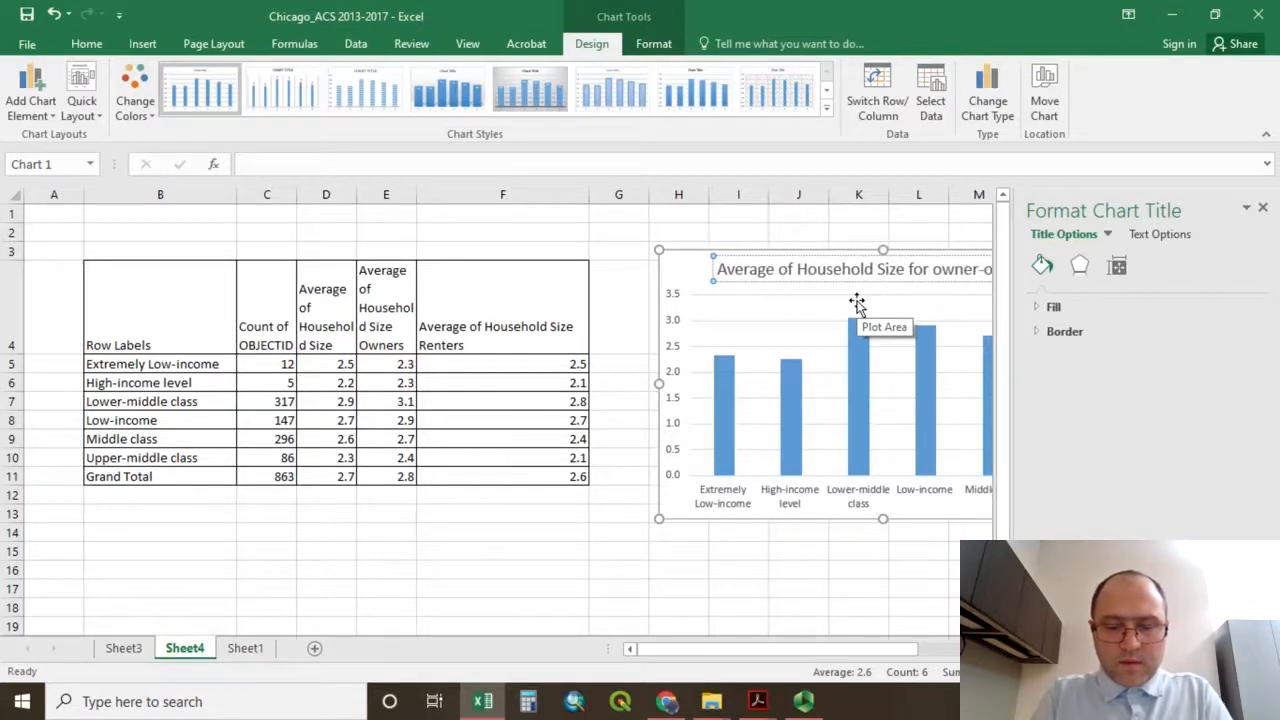
type("units")
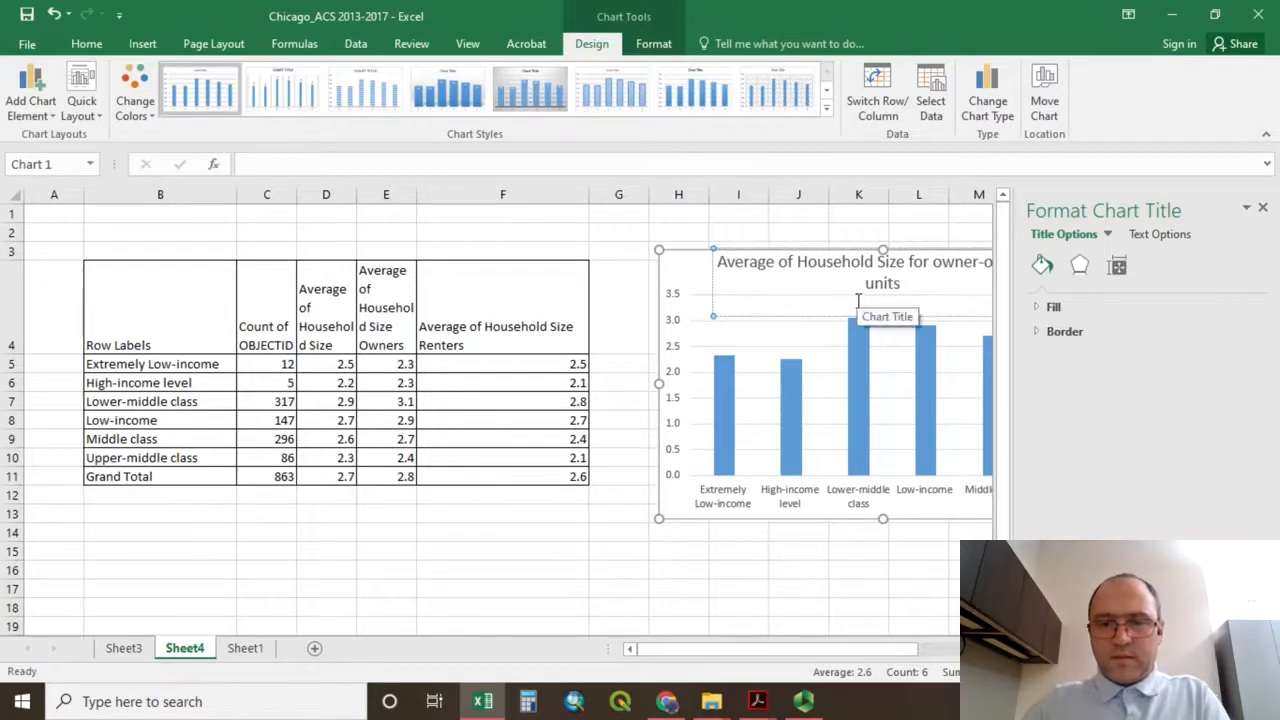
key("BackSpace")
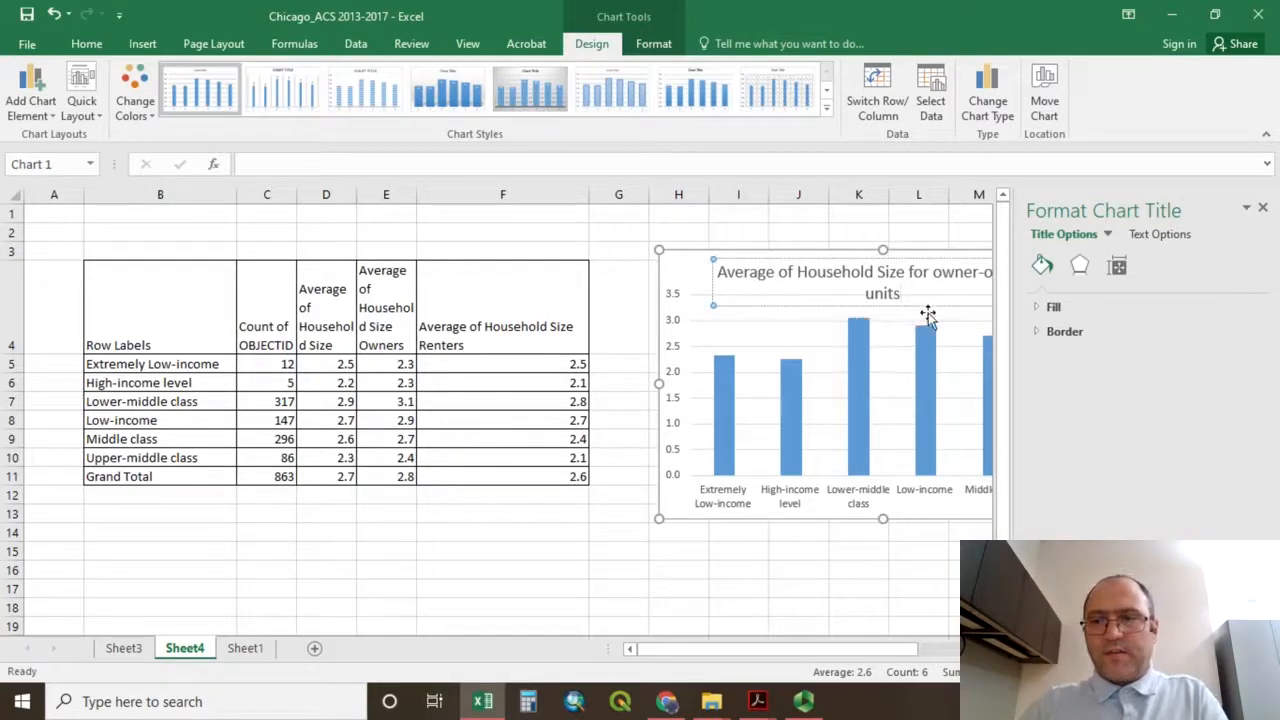
Close the title formatting options and widen the chart into column P so its title fits on one line.
left_click(1262, 207)
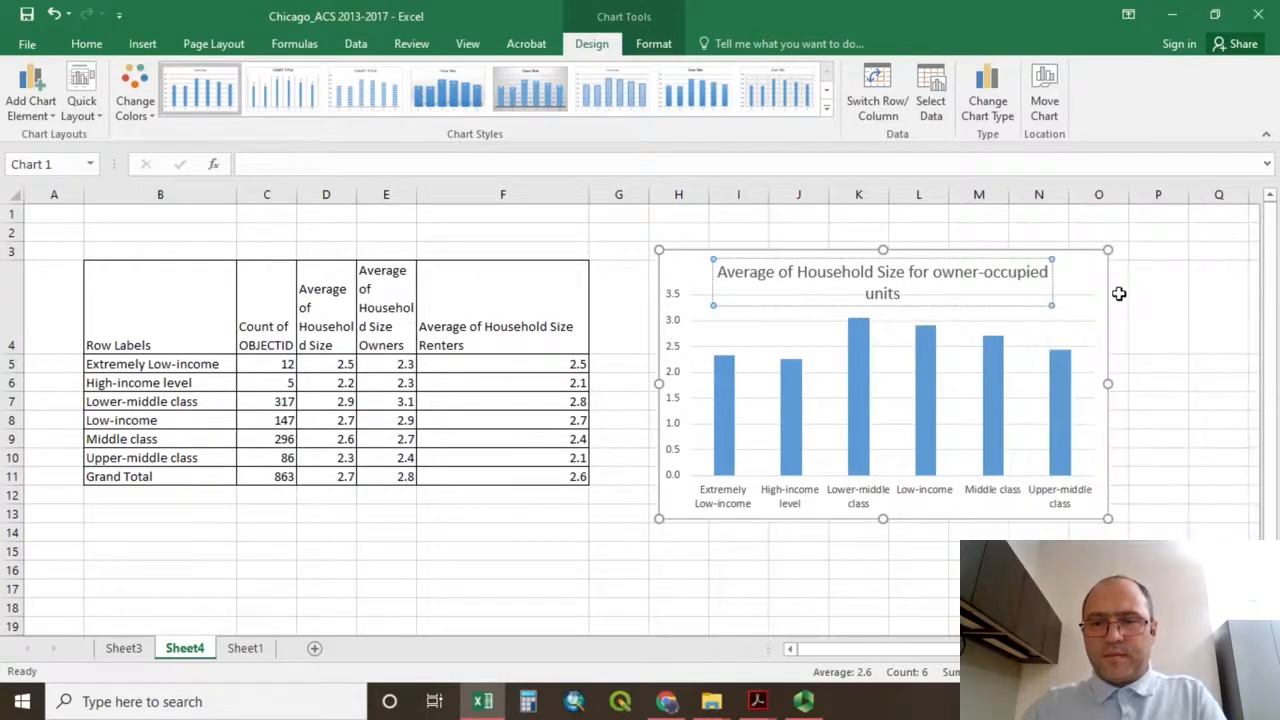
left_click_drag(1108, 383, 1147, 380)
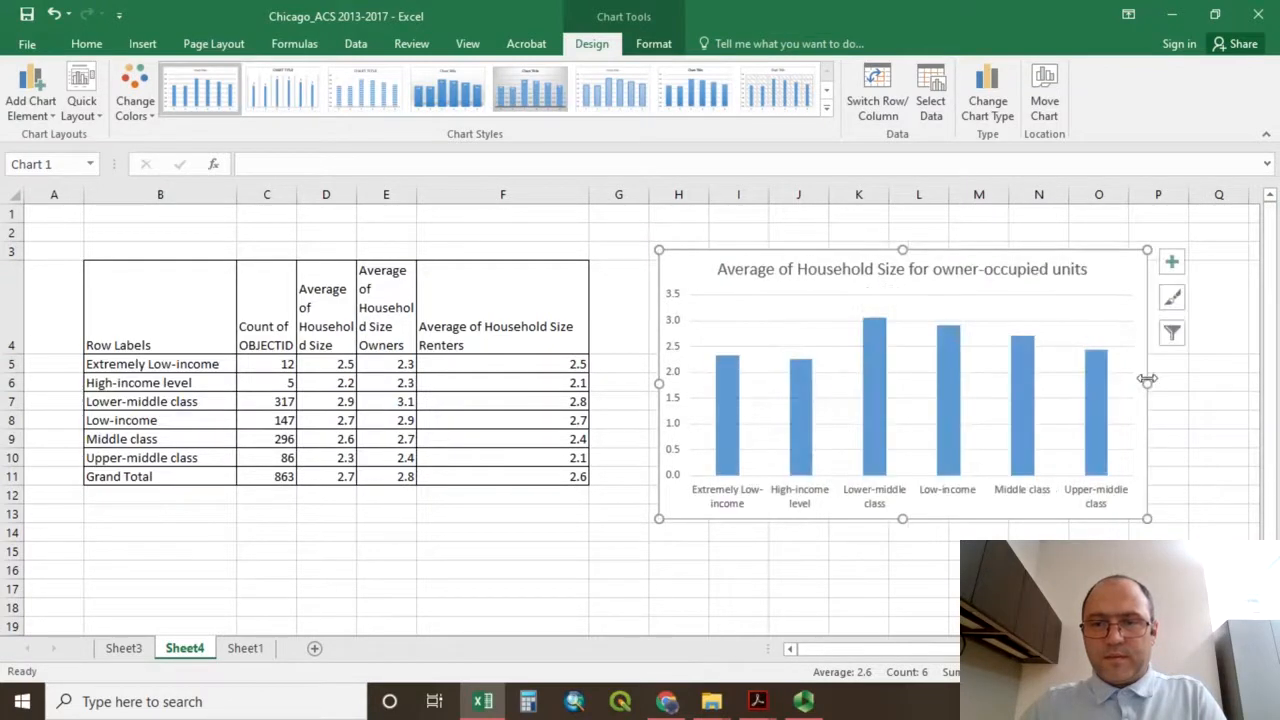
left_click(1039, 570)
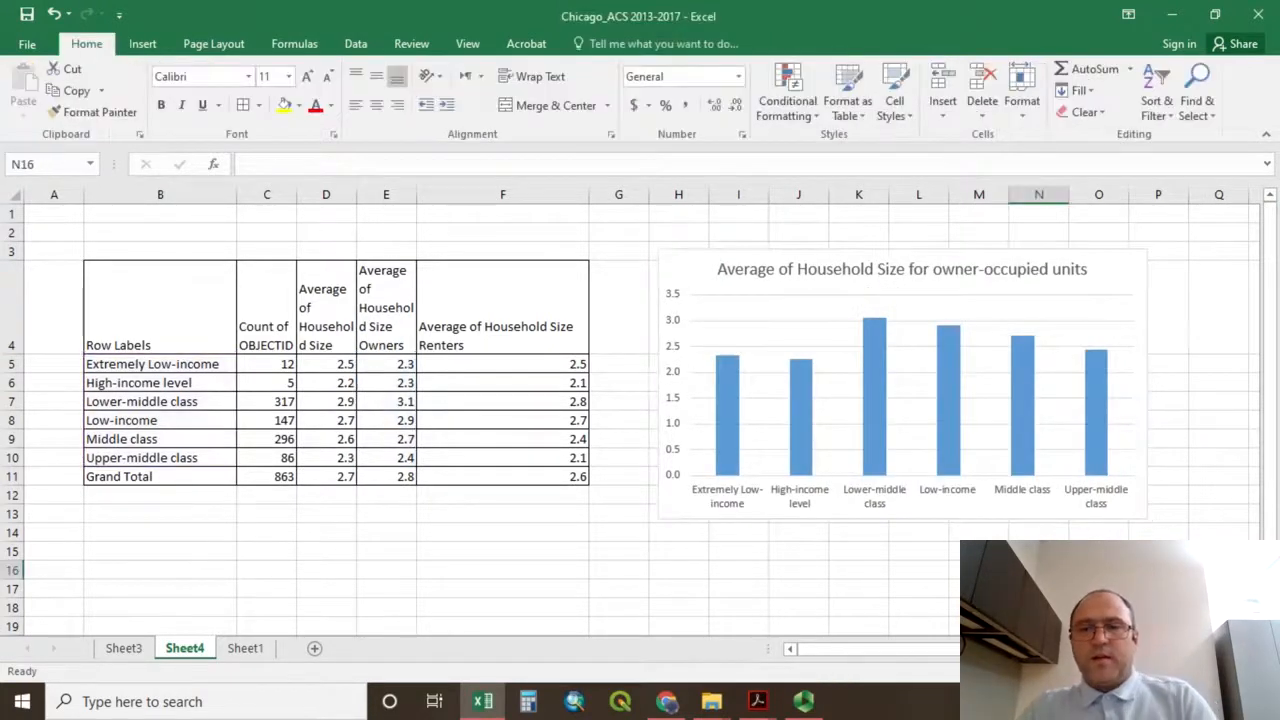
left_click(694, 270)
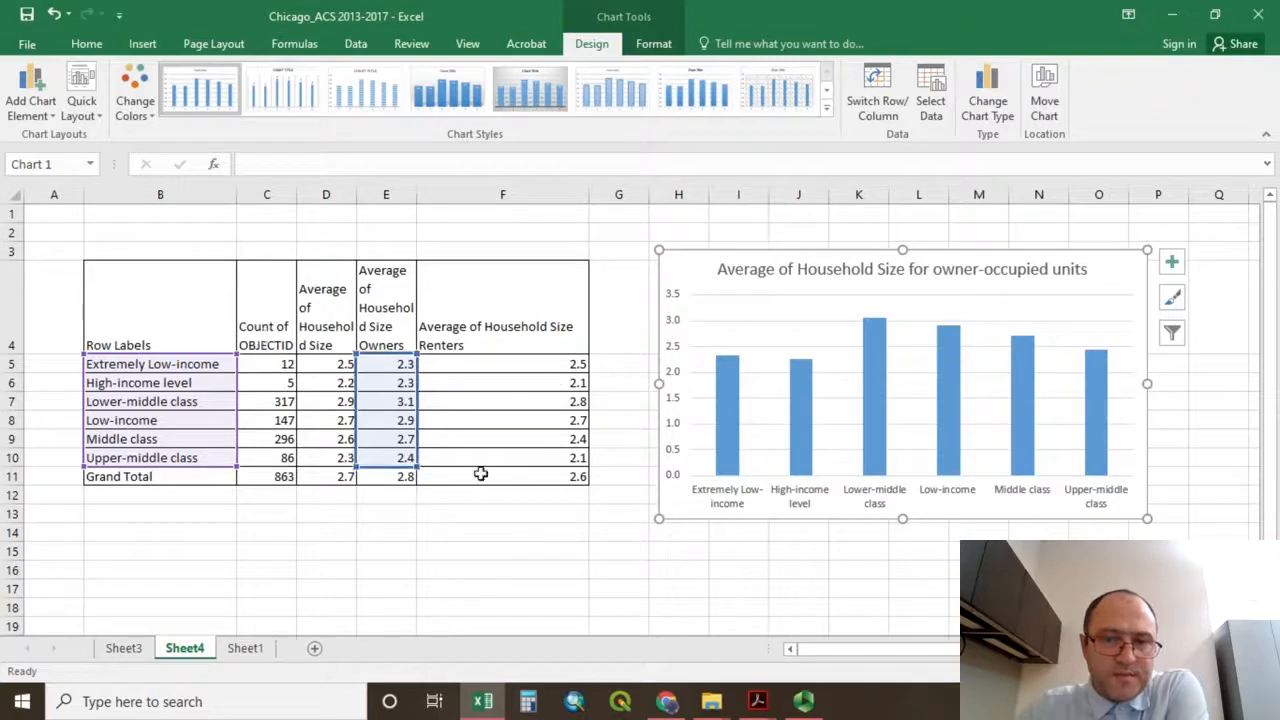
Select the header row of Sheet1 from OBJECTID to Neighborhoods and freeze the sheet's top row.
left_click(245, 648)
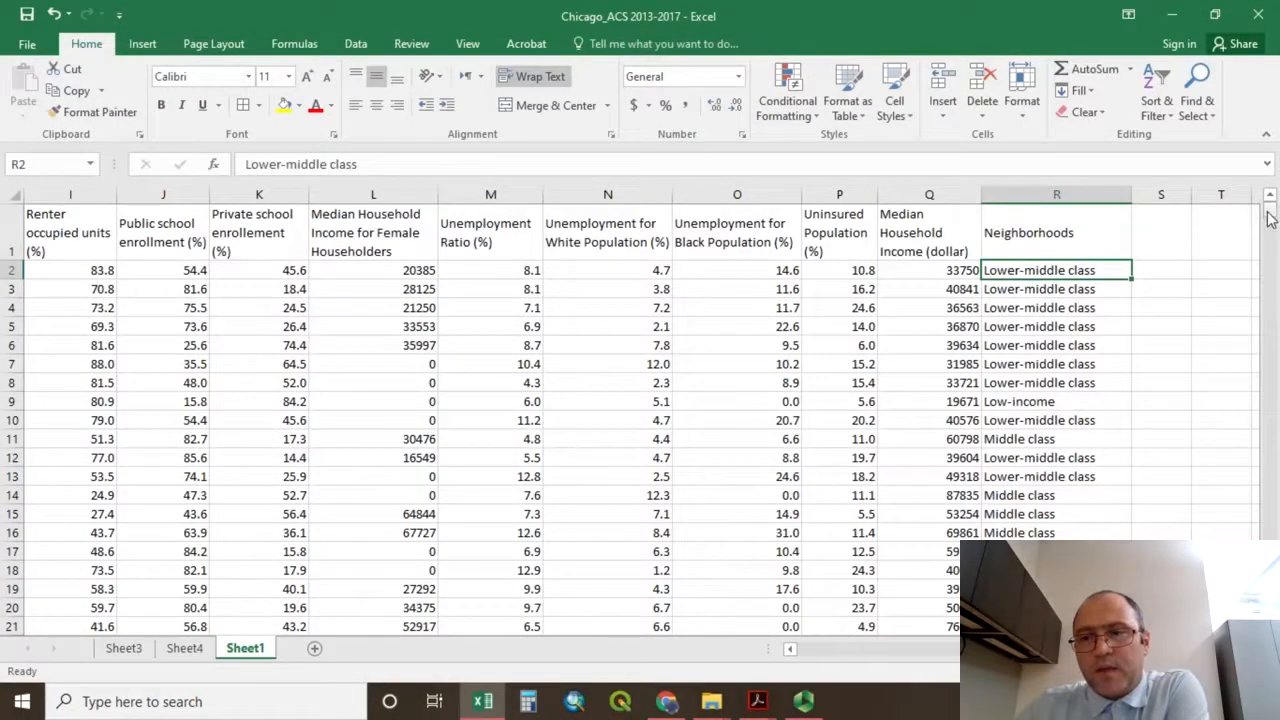
mouse_move(1266, 208)
left_mouse_down()
mouse_move(1270, 452)
mouse_move(1272, 206)
left_mouse_up()
scroll(1272, 206, "right", 4)
left_click(771, 278)
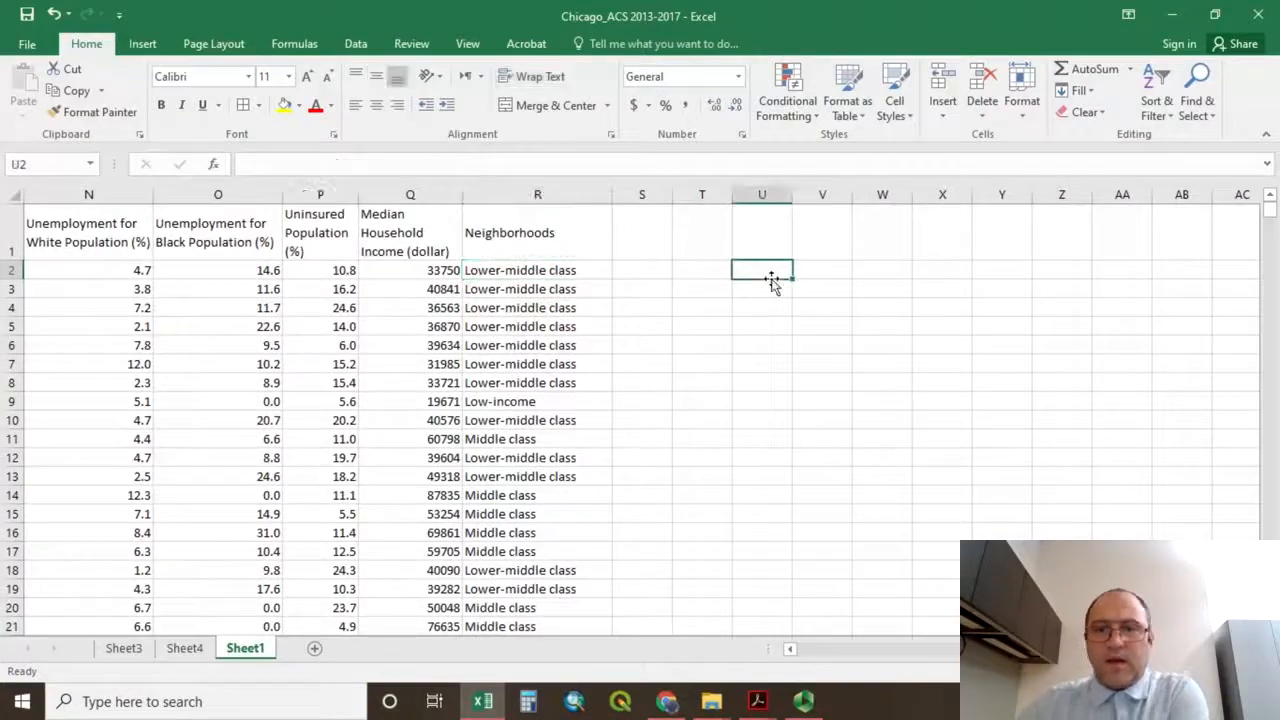
left_click(541, 232)
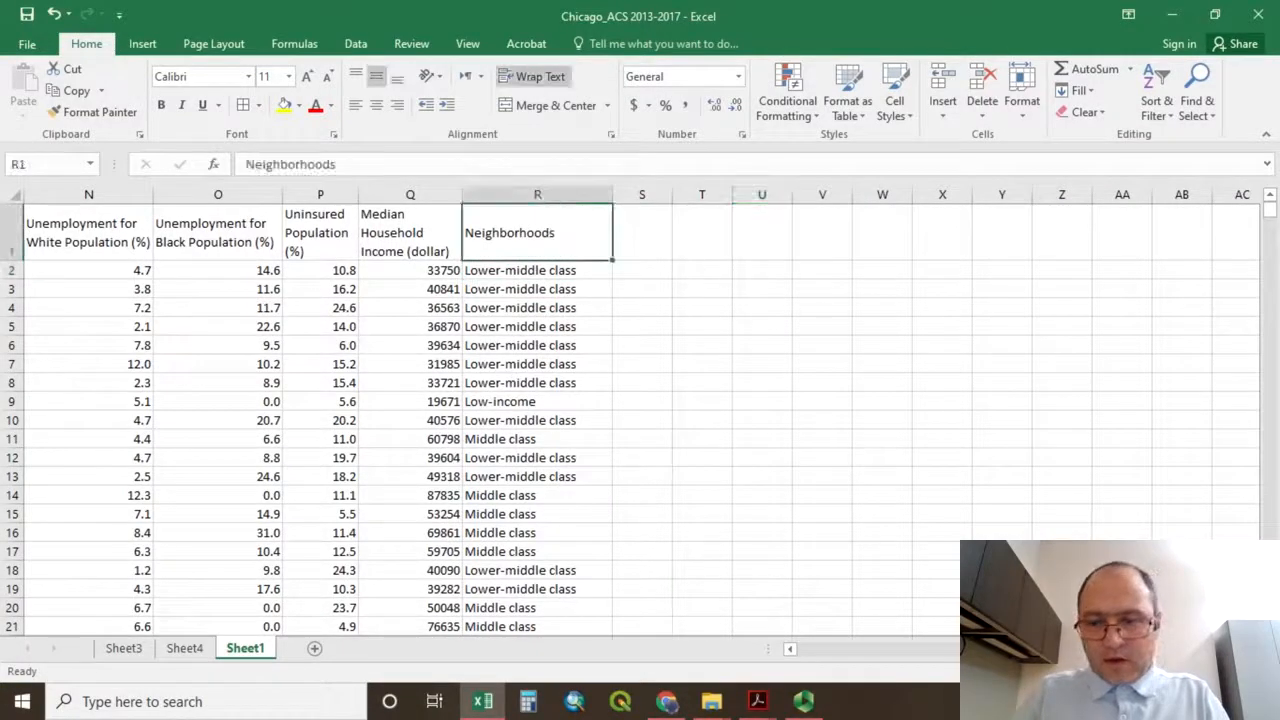
left_click_drag(1090, 649, 951, 646)
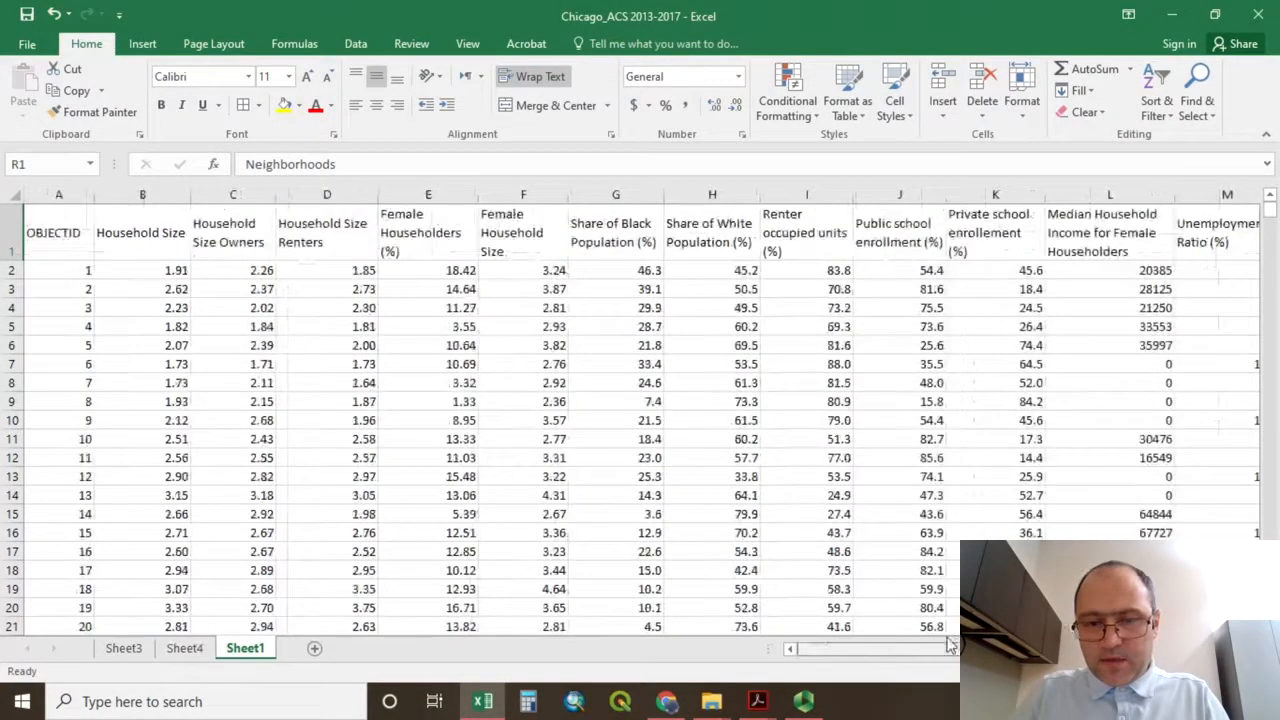
left_click(46, 244, "shift")
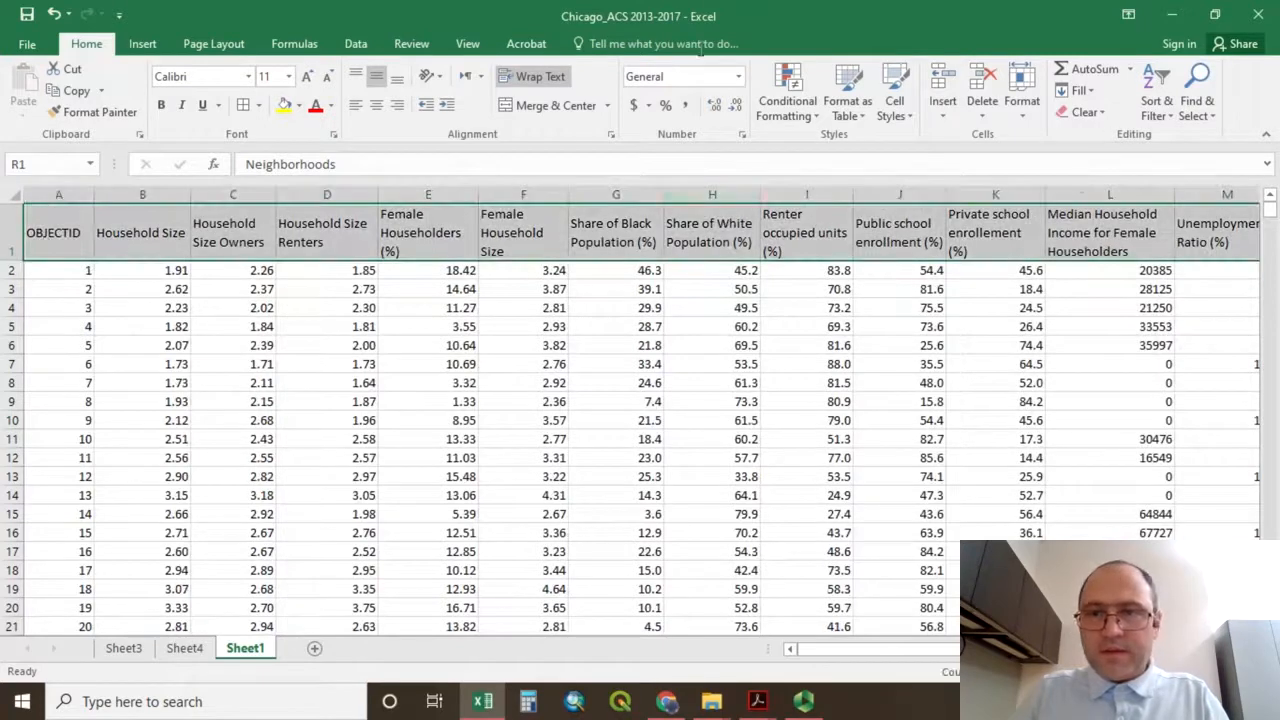
left_click(466, 44)
left_click(597, 96)
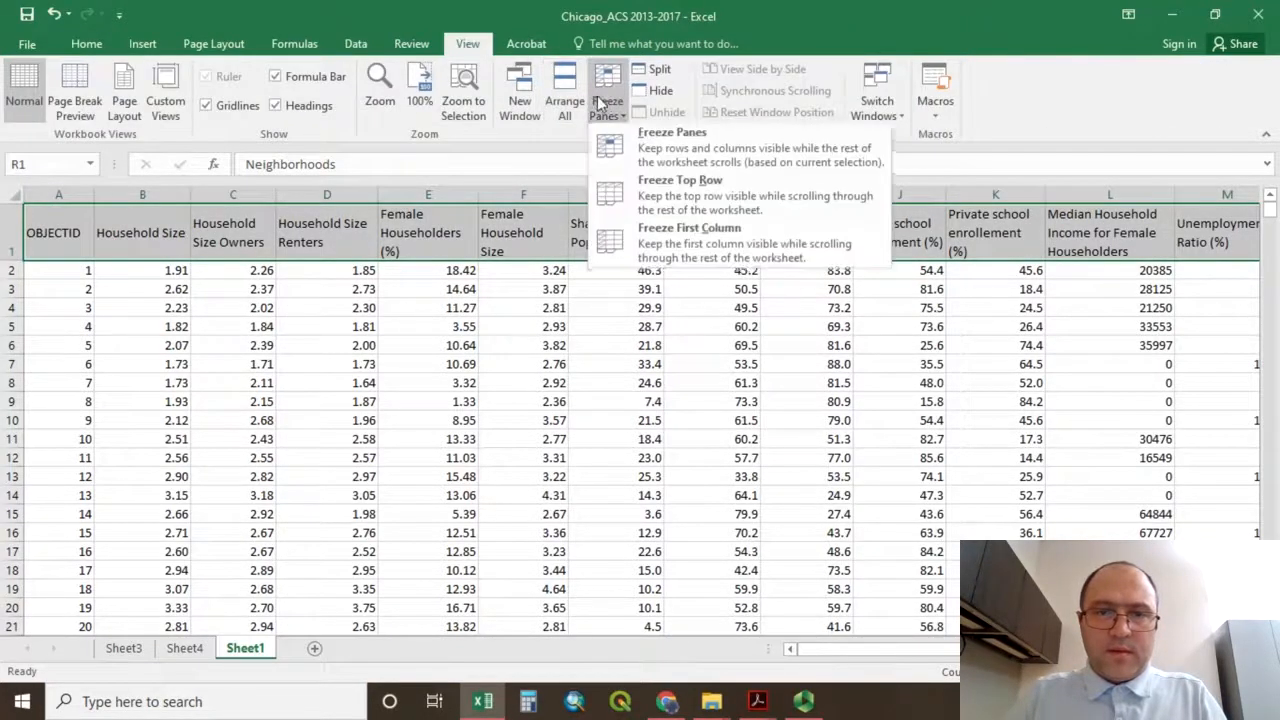
left_click(660, 195)
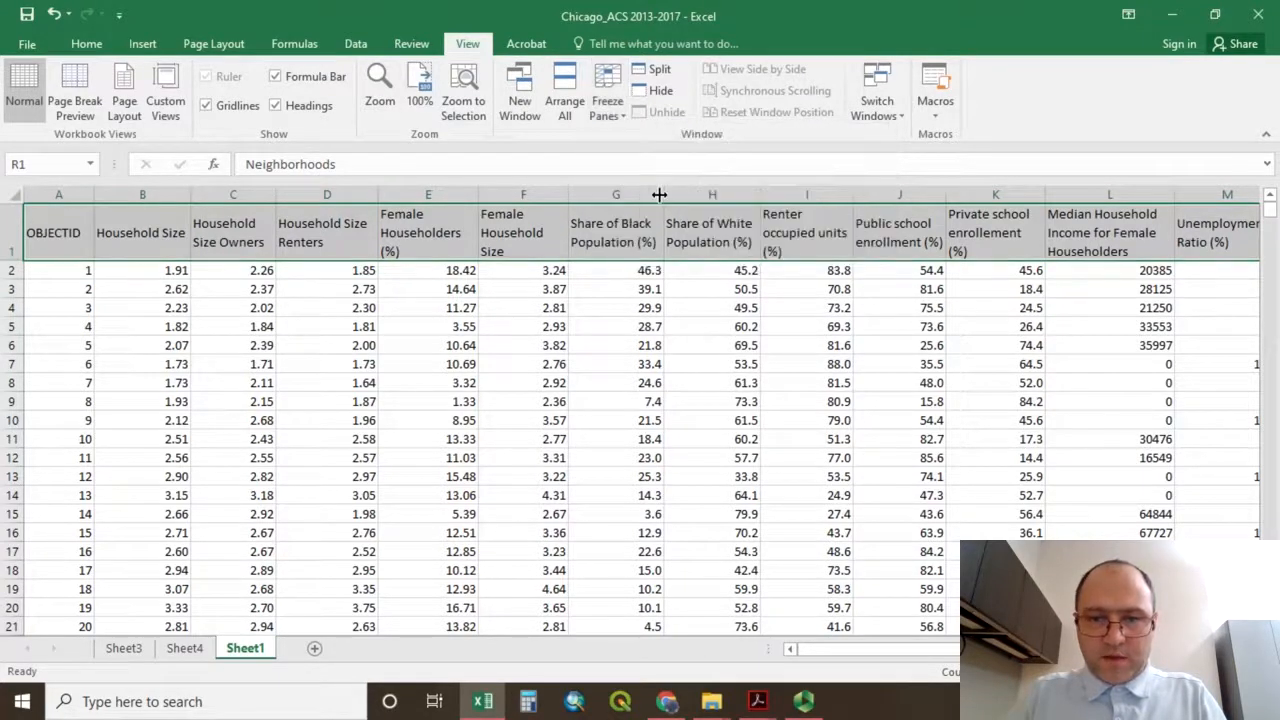
Examine the records in Sheet1 down to the last row and across the columns to check the frozen header row.
left_click_drag(881, 651, 890, 651)
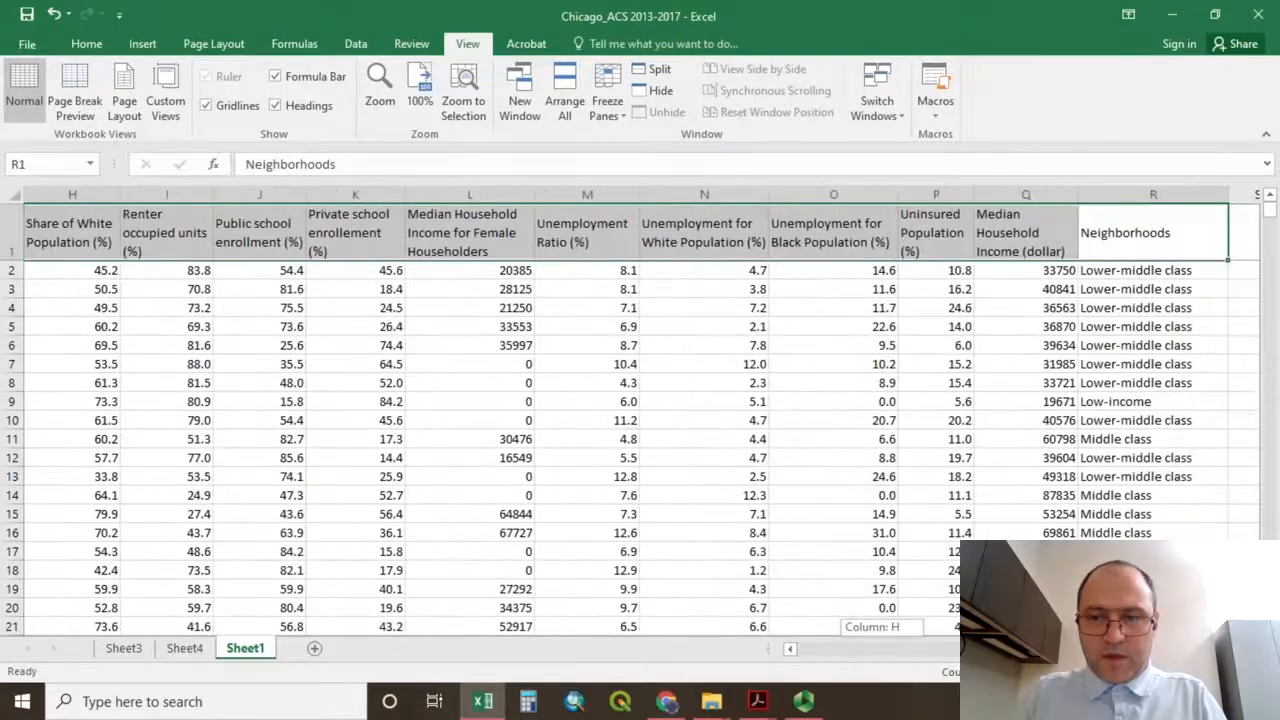
scroll(990, 424, "down", 5)
scroll(900, 380, "up", 5)
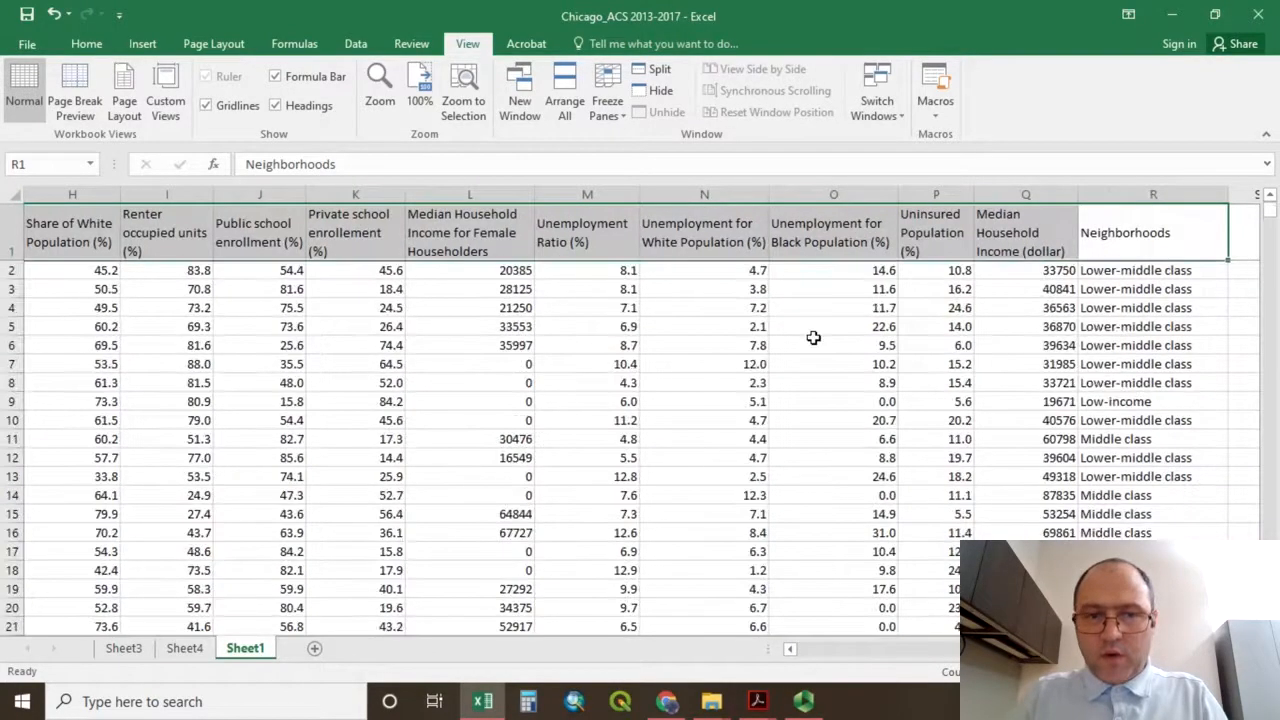
scroll(813, 338, "down", 20)
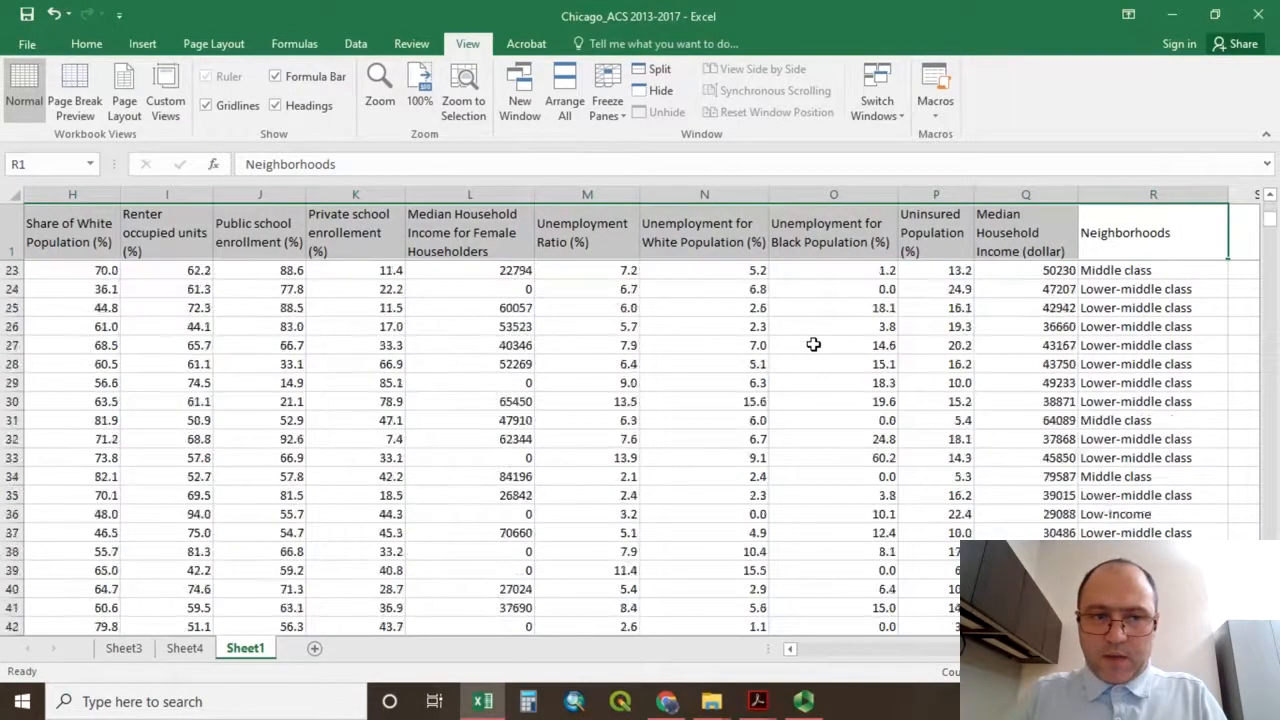
left_click_drag(1268, 260, 1268, 260)
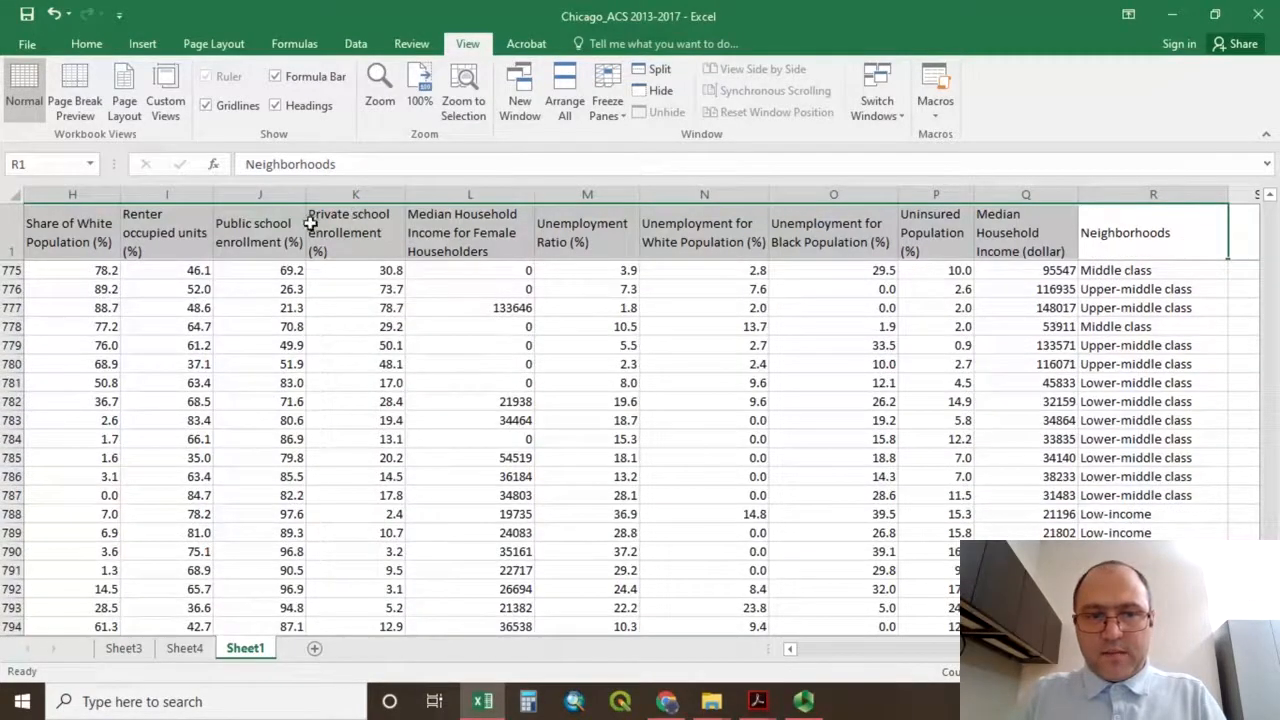
scroll(365, 310, "down", 20)
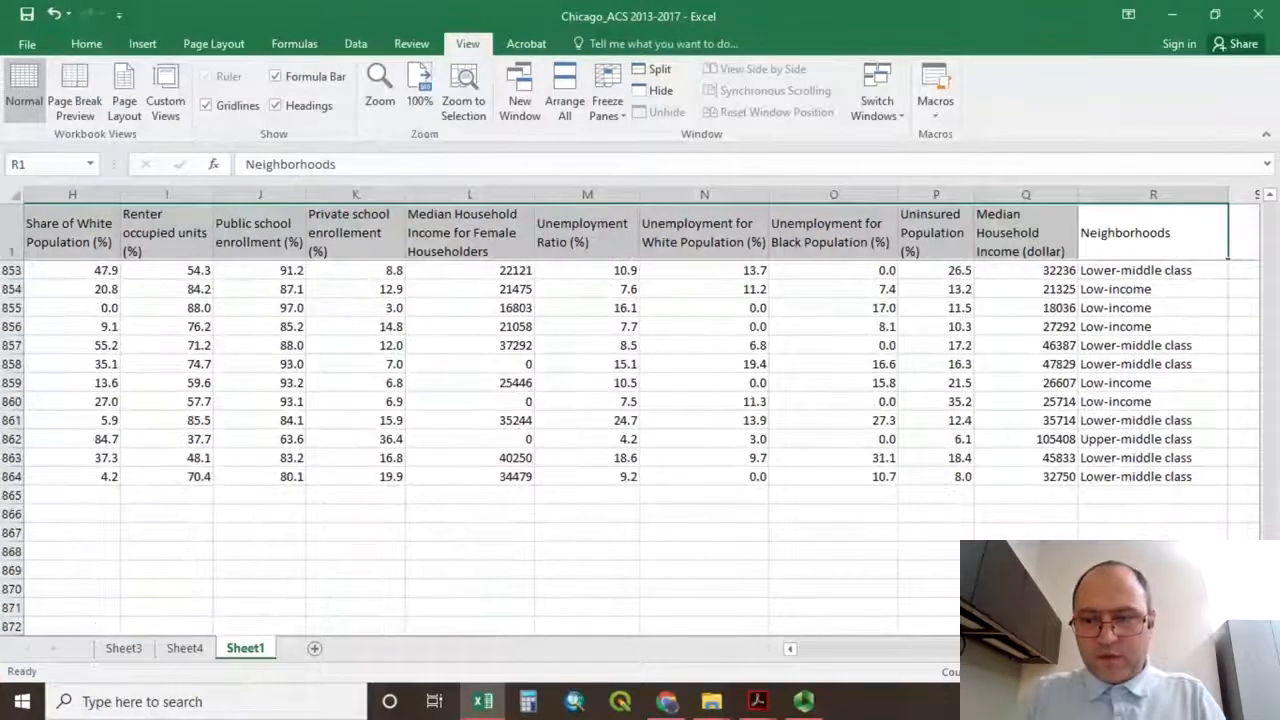
left_click_drag(1270, 614, 1270, 208)
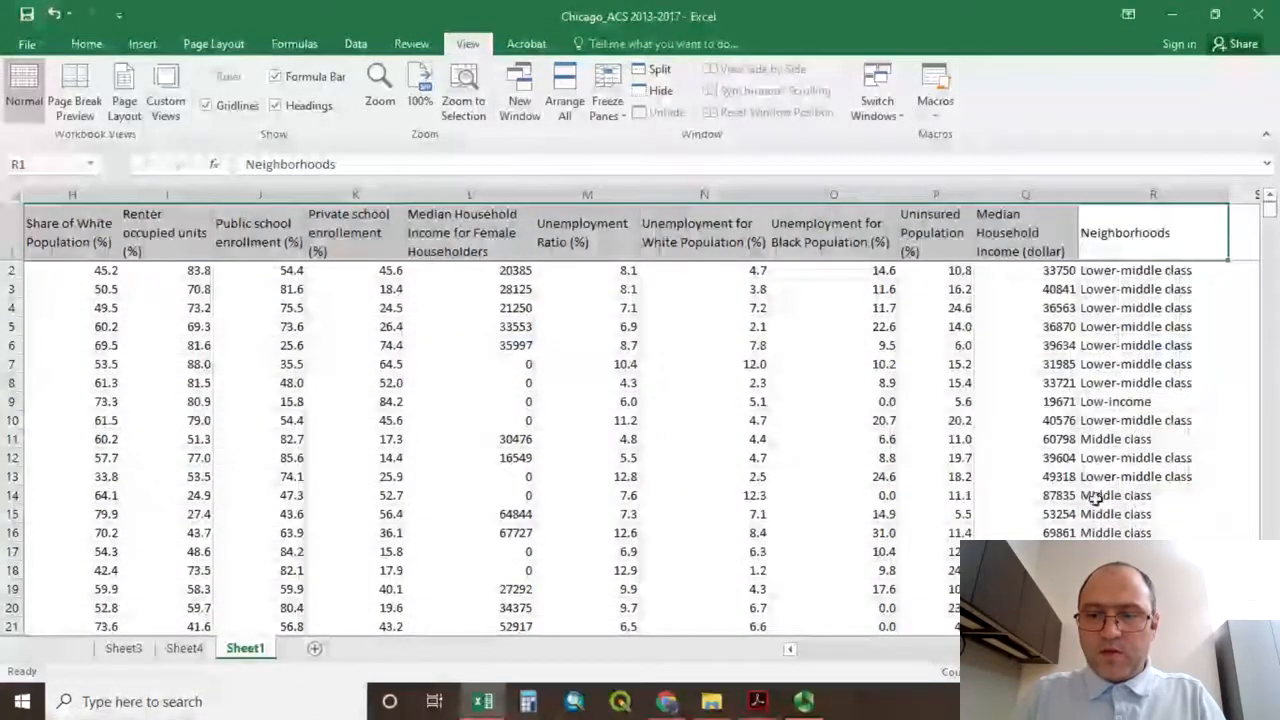
scroll(1095, 497, "down", 7)
scroll(1095, 497, "left", 7)
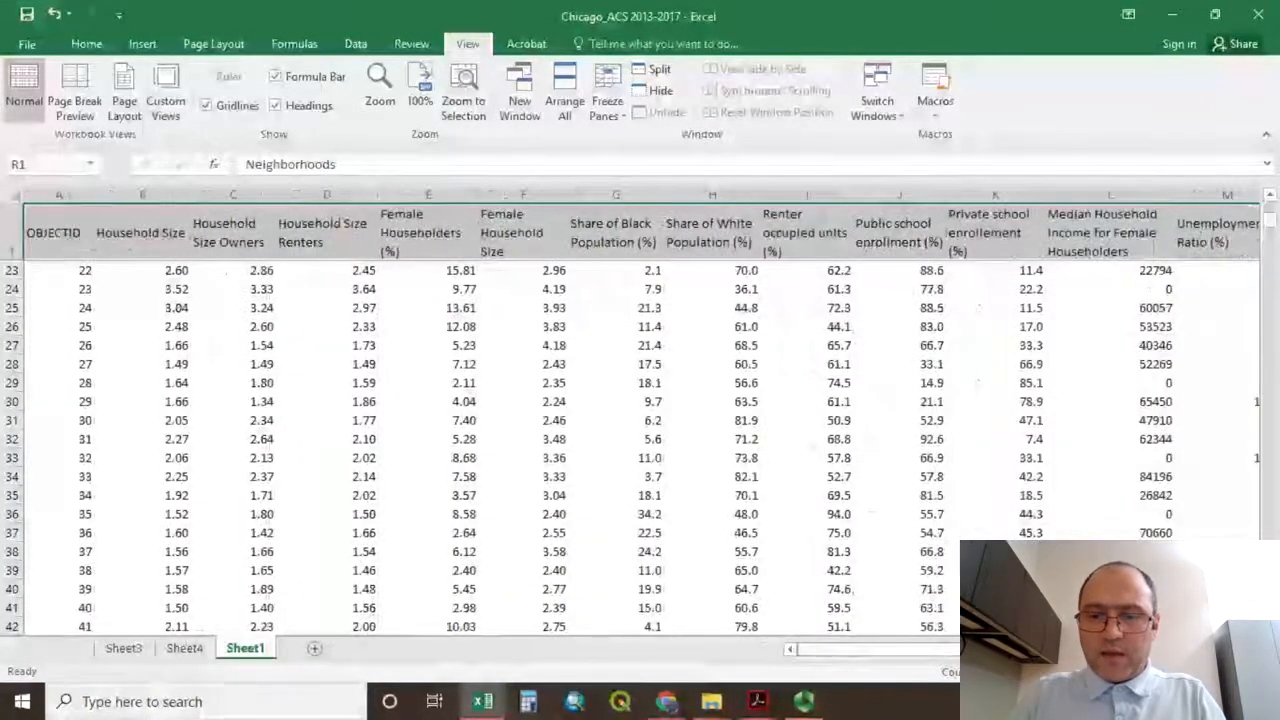
scroll(868, 515, "down", 8)
Enter the labels Mean, Median, Mode, Min and Max in cells U48 to U52 of Sheet1.
left_click_drag(953, 655, 1038, 652)
left_click(619, 286)
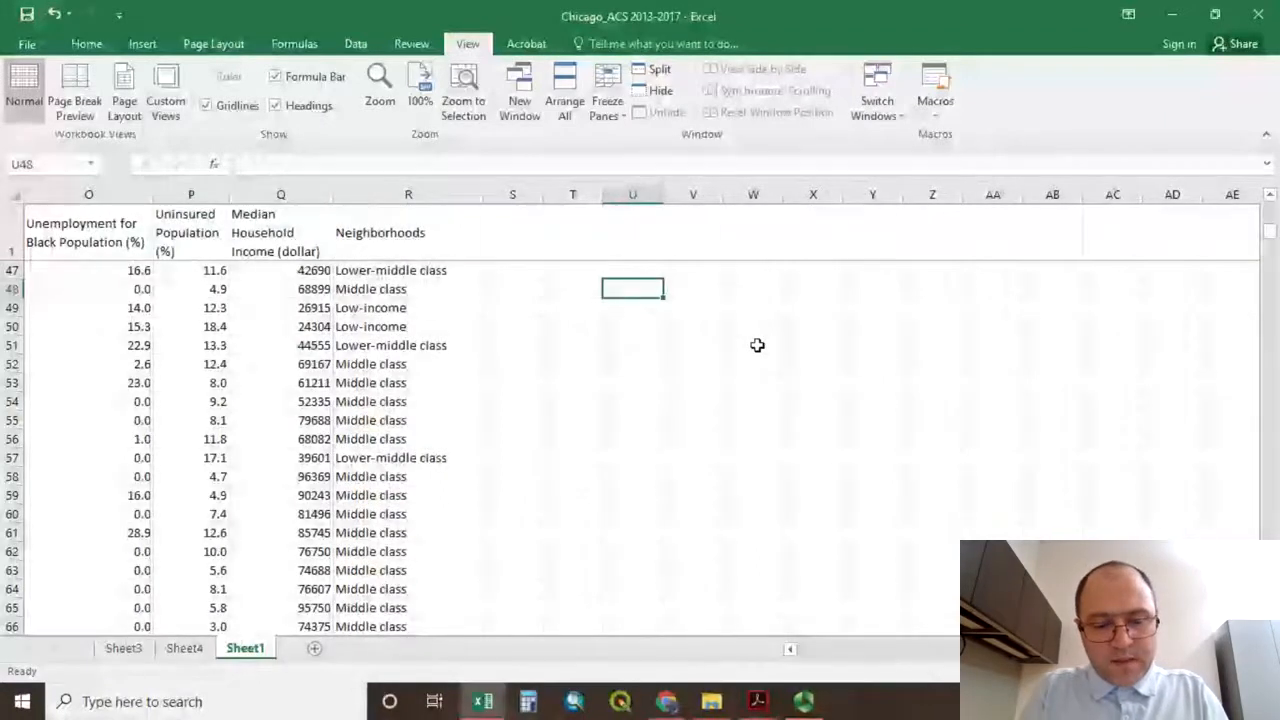
type("Mean")
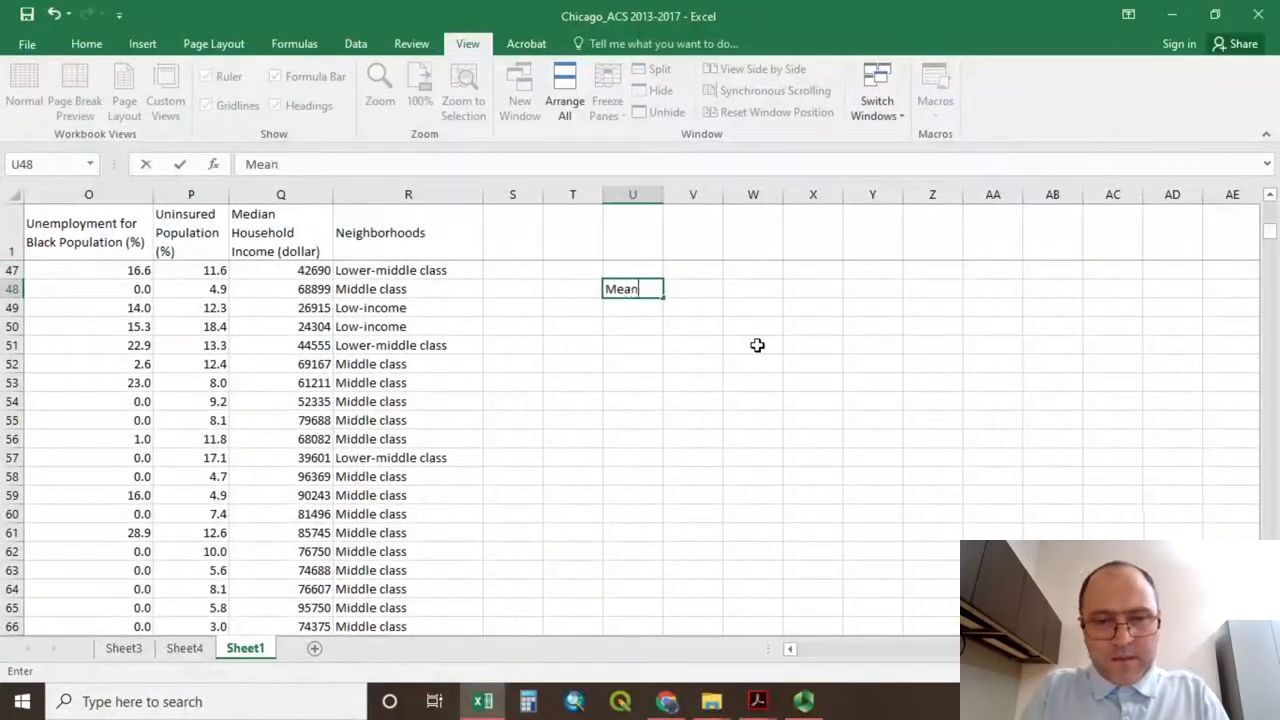
key("Return")
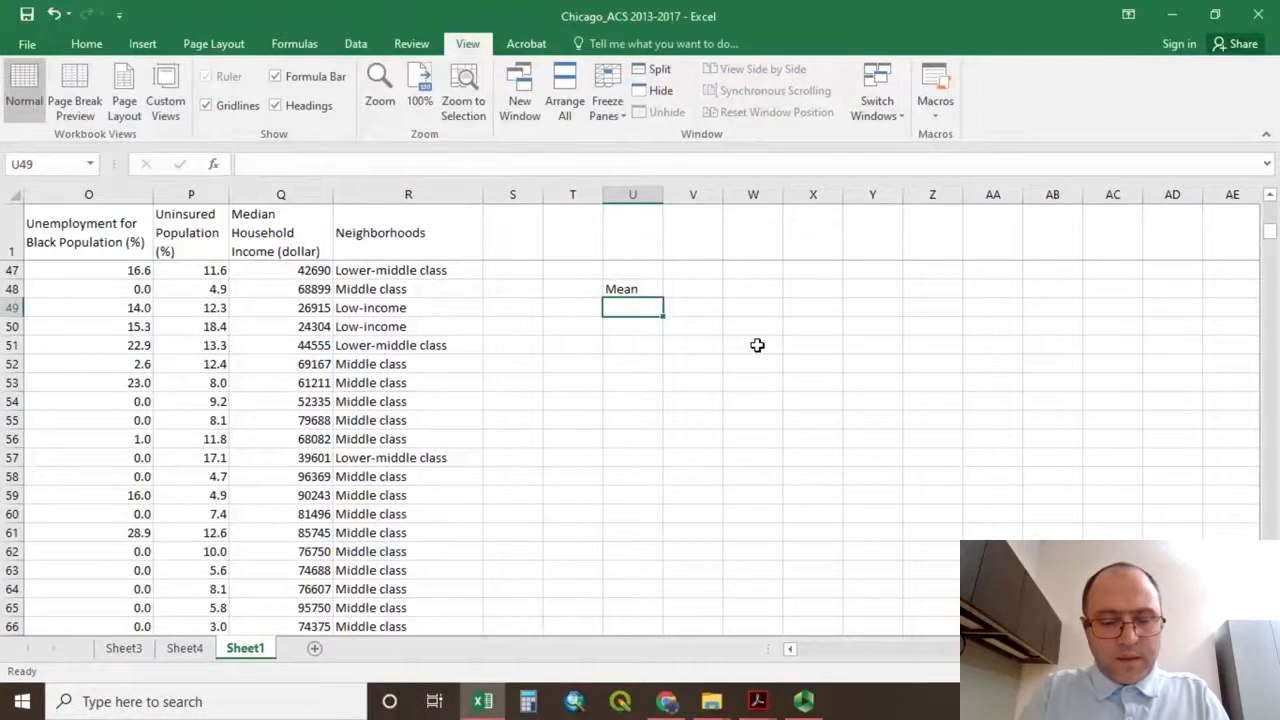
type("Median")
key("Return")
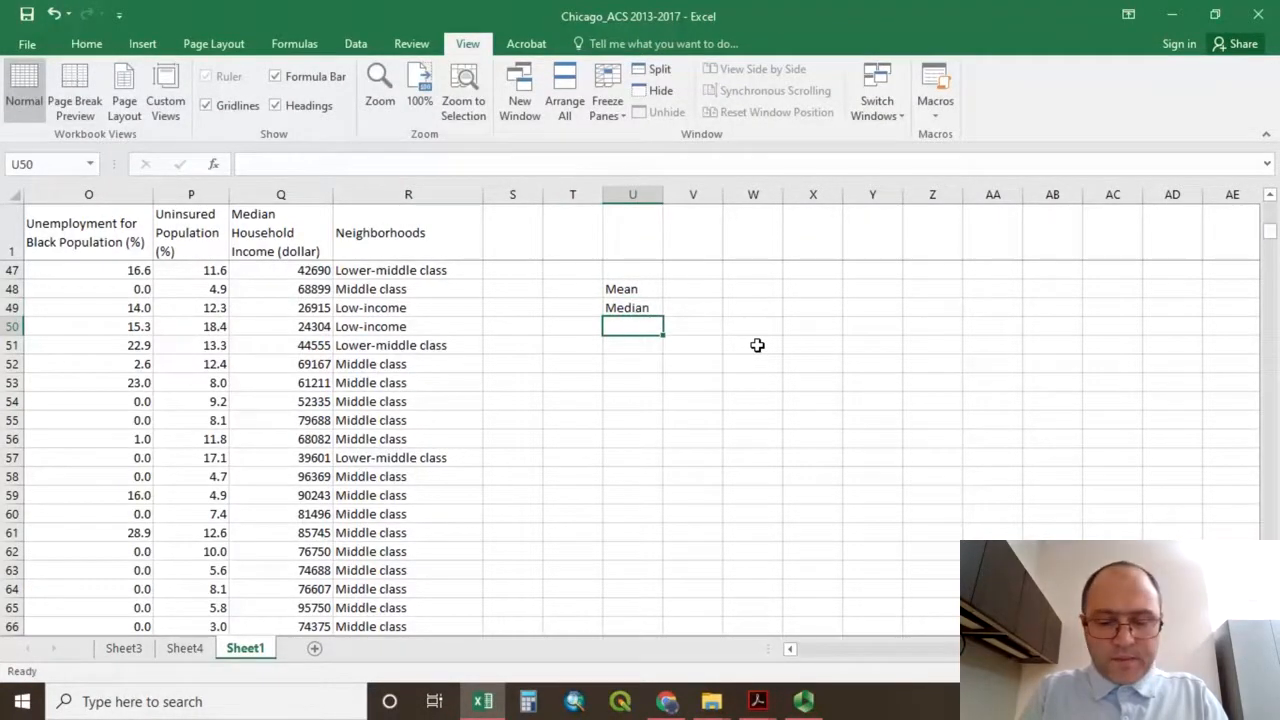
type("Mode")
key("Return")
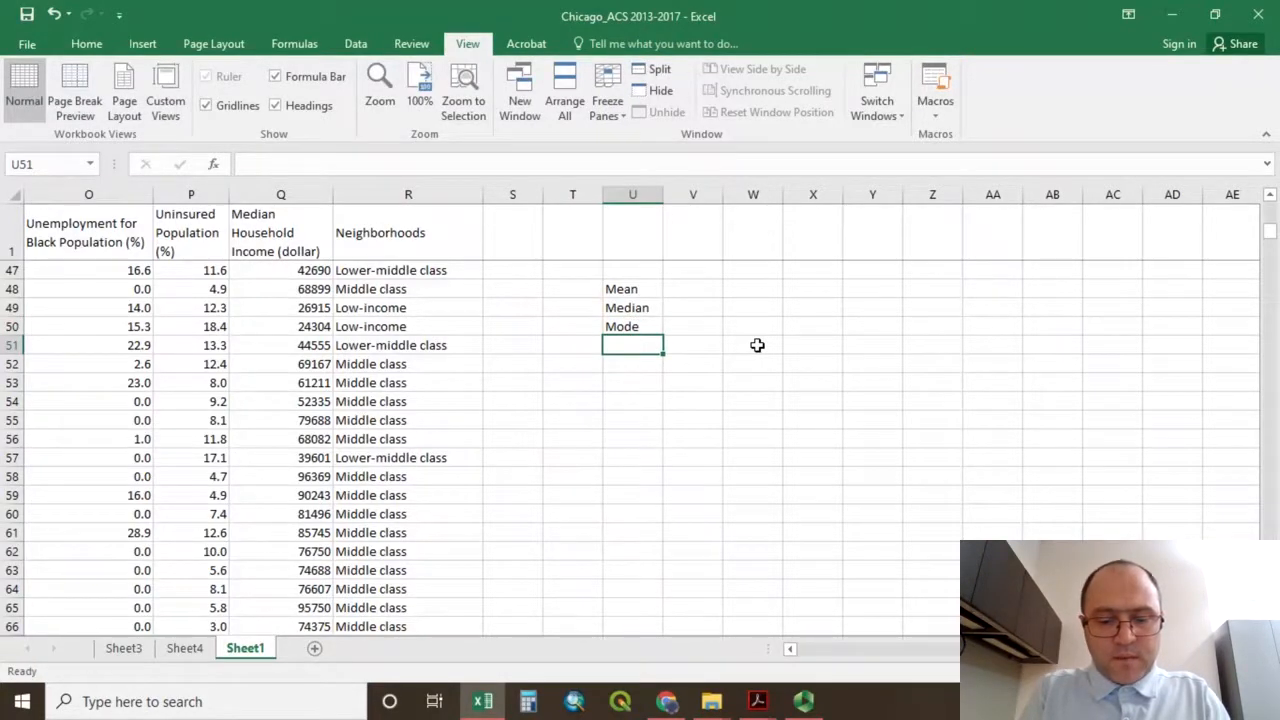
type("Min")
key("Return")
type("Ma")
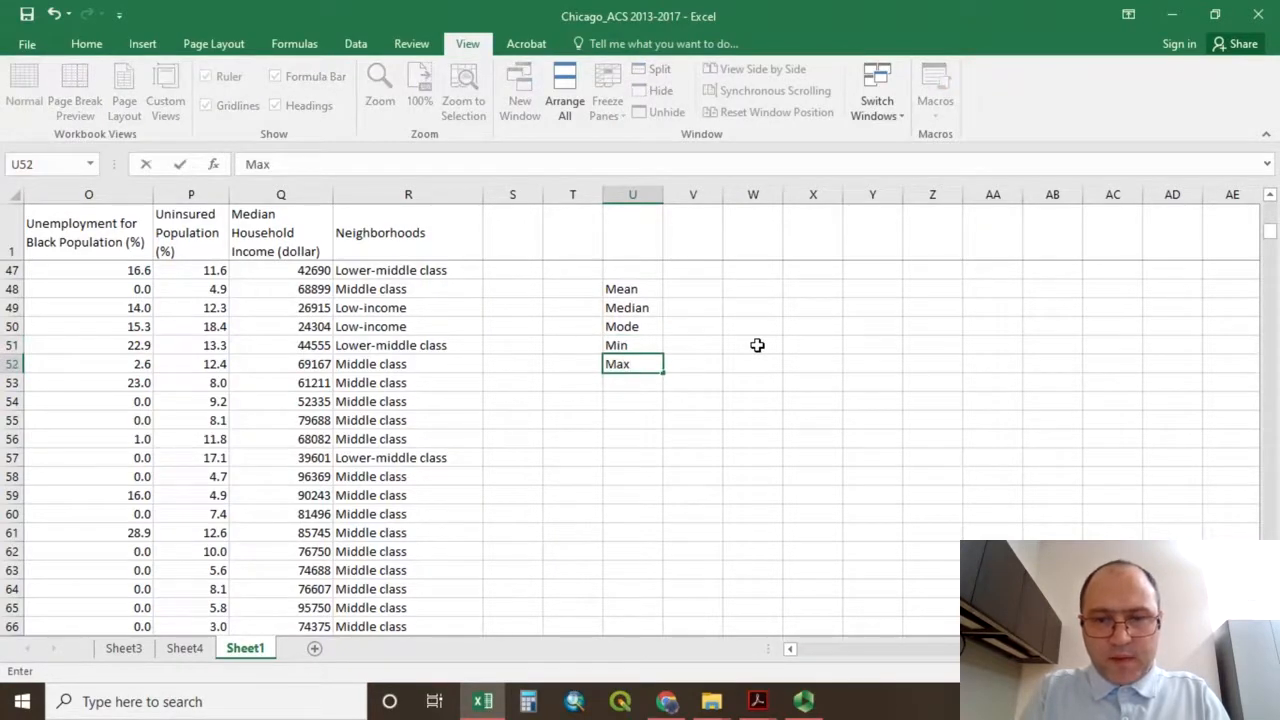
type("x")
key("Return")
key("Return")
key("Return")
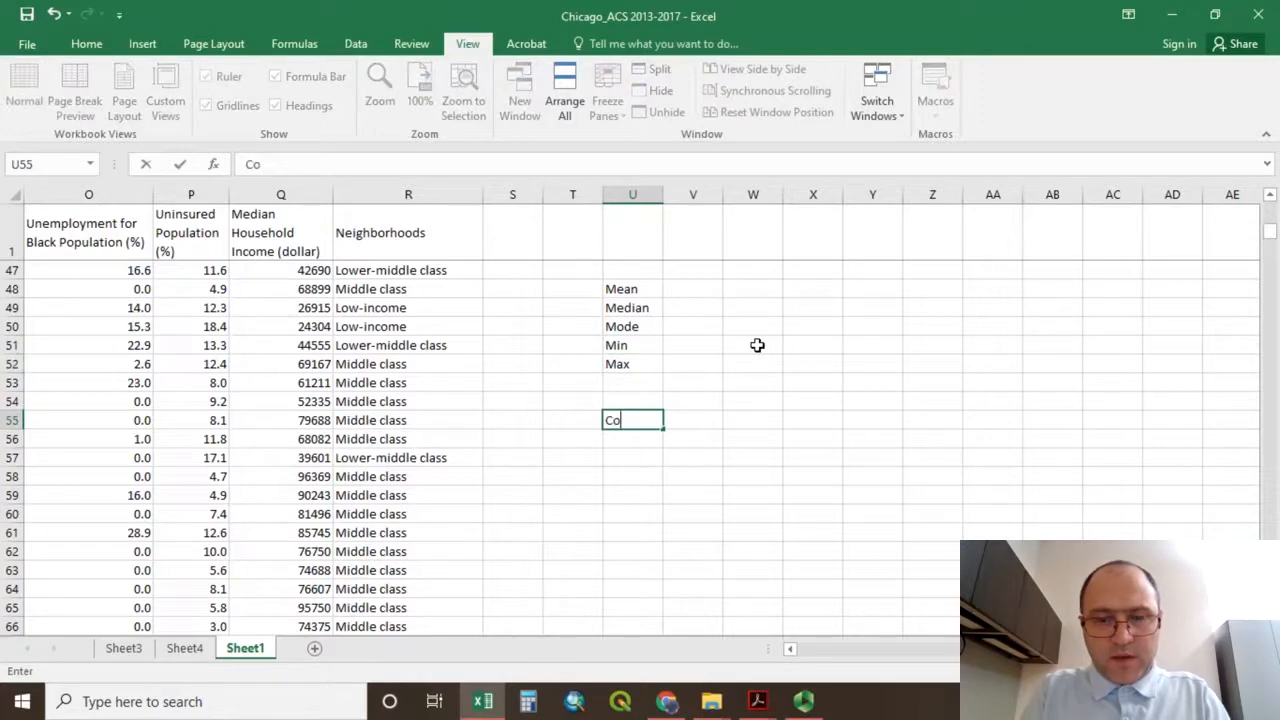
Enter the label Correlation in cell U55, leaving two blank rows below Max.
type("rre")
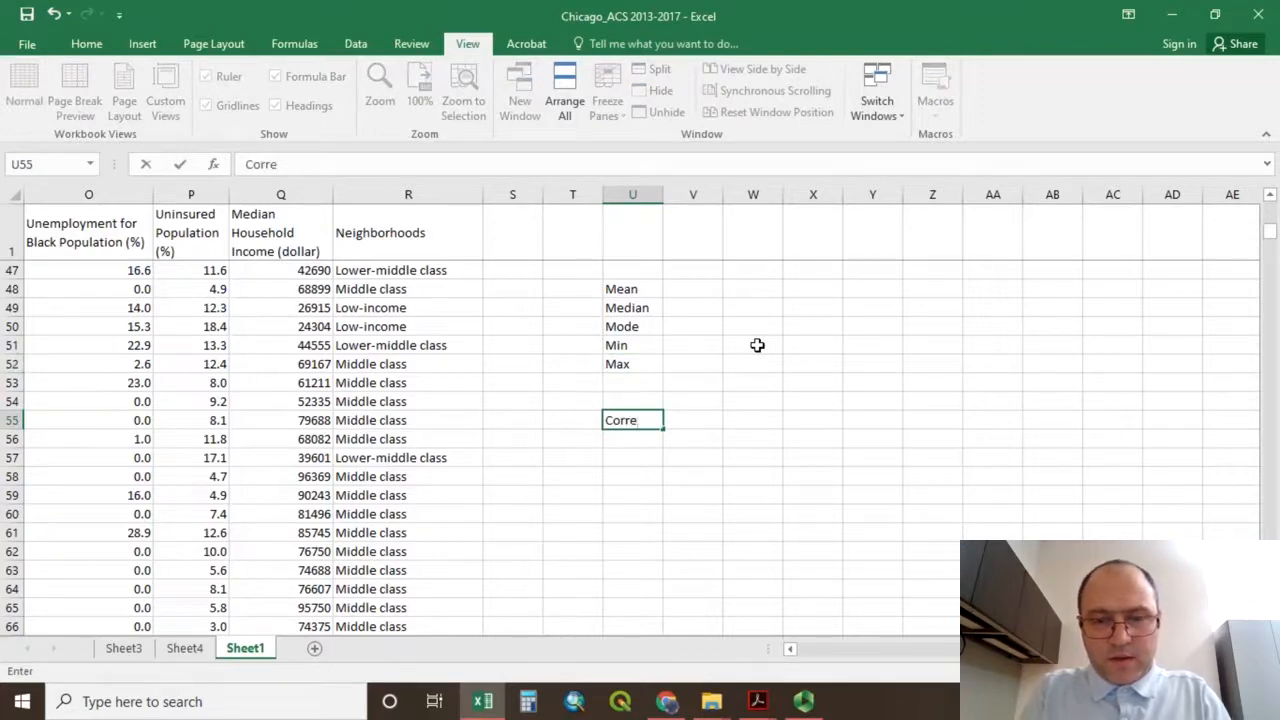
type("lation")
key("Return")
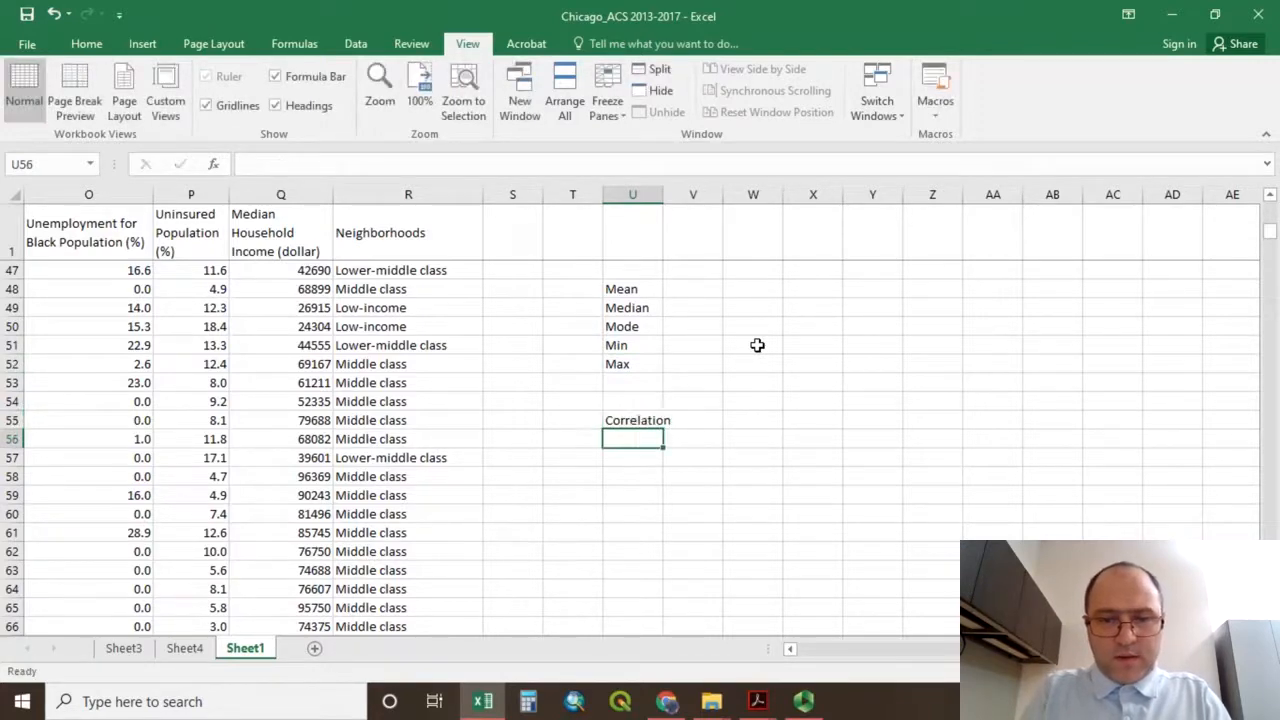
Move the statistics label block U48:V55 up so that it starts at cell U5.
left_click(676, 287)
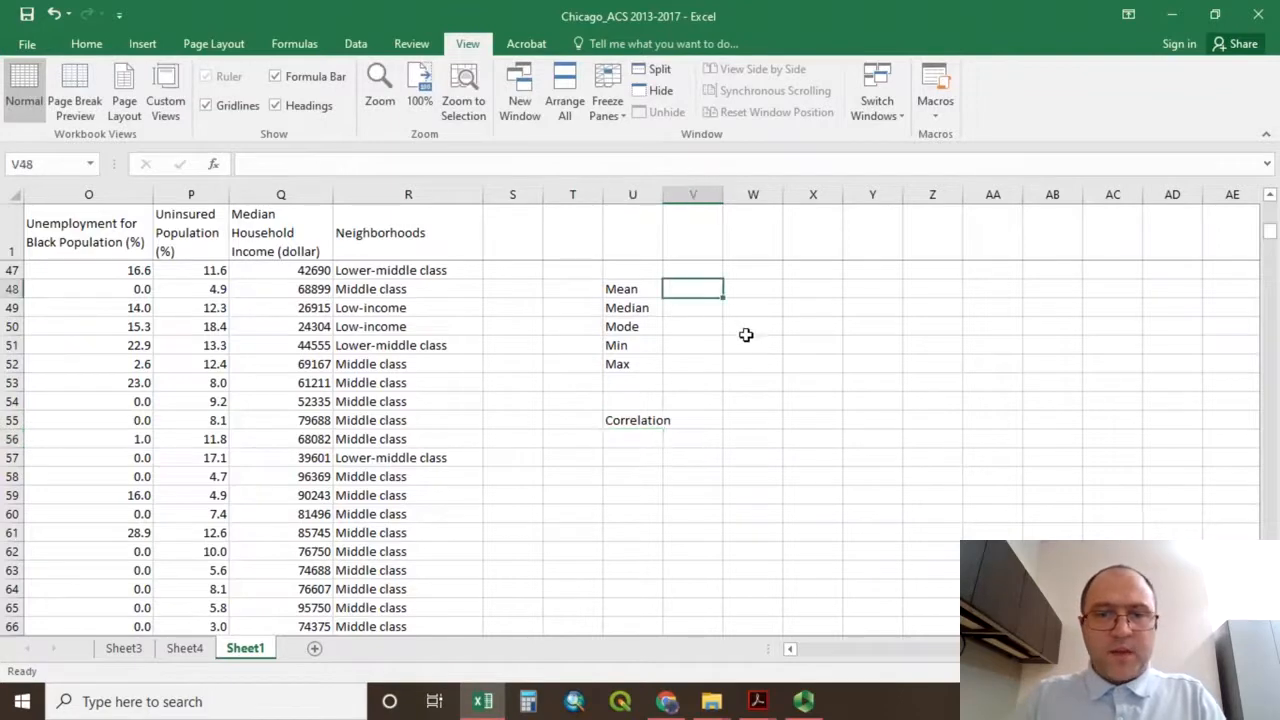
scroll(747, 335, "up", 4)
scroll(750, 350, "up", 5)
scroll(753, 356, "down", 6)
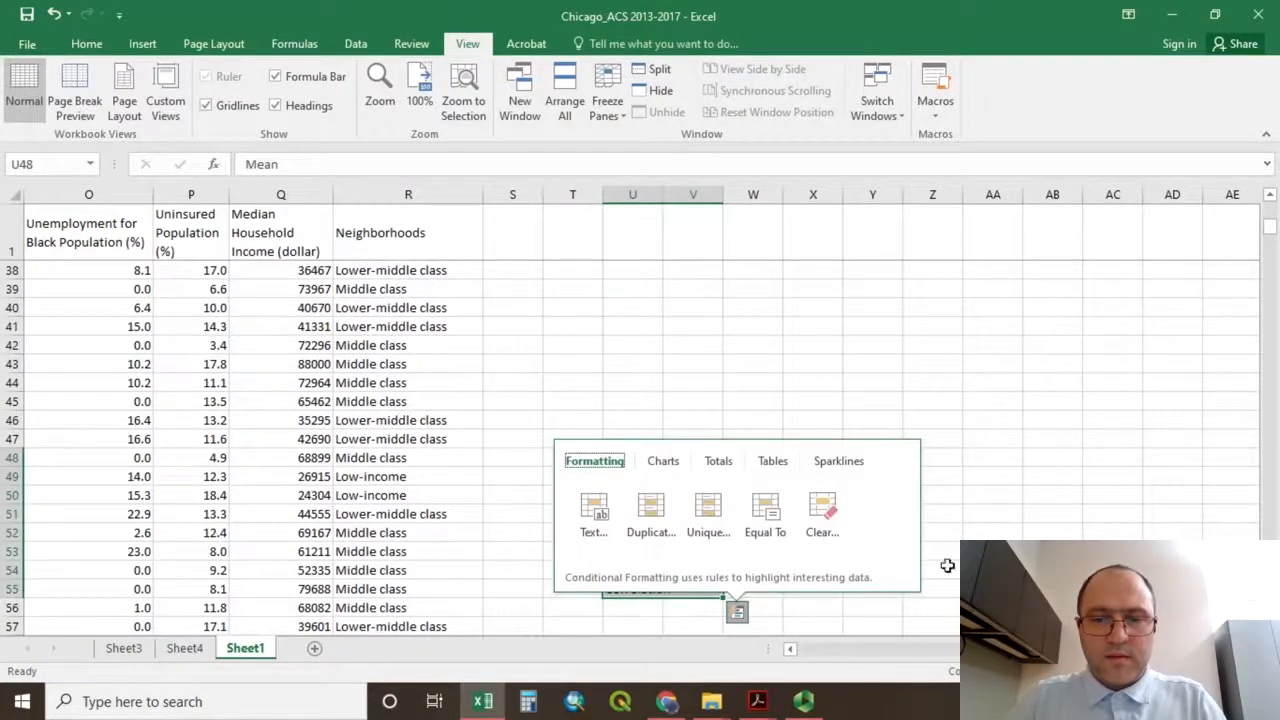
left_click(947, 565)
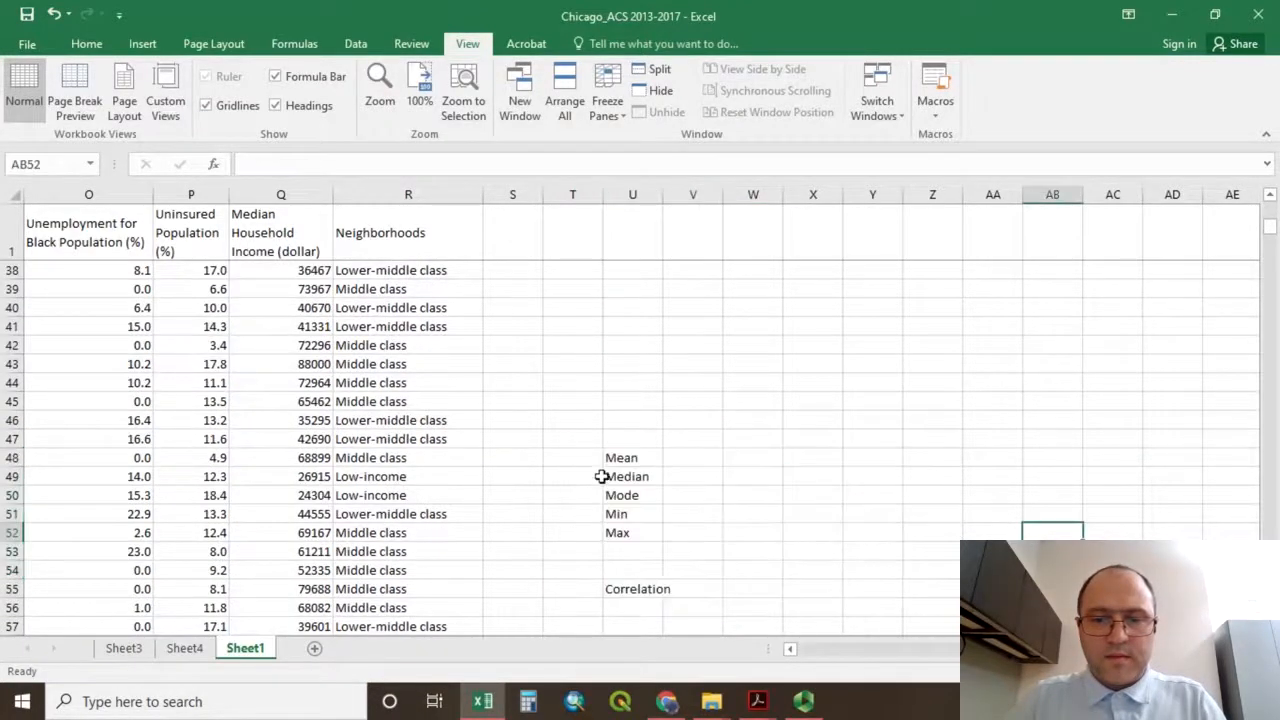
left_click_drag(617, 457, 709, 586)
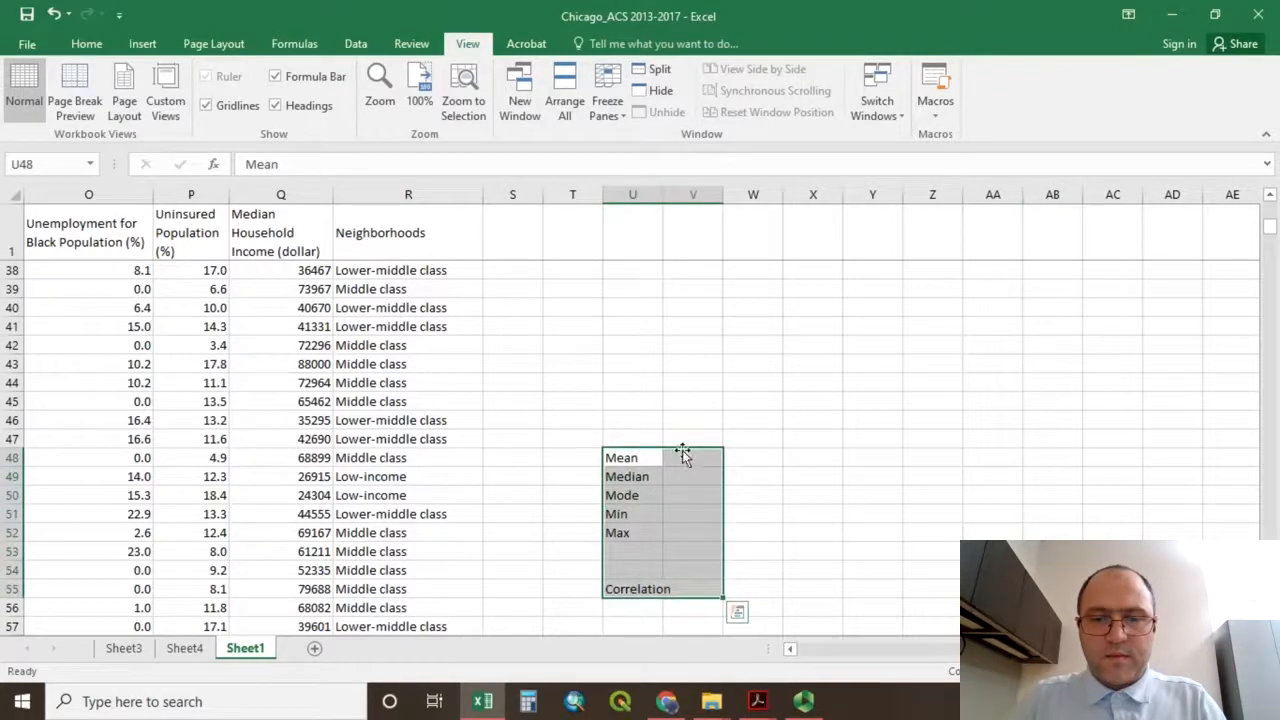
left_click_drag(682, 450, 694, 337)
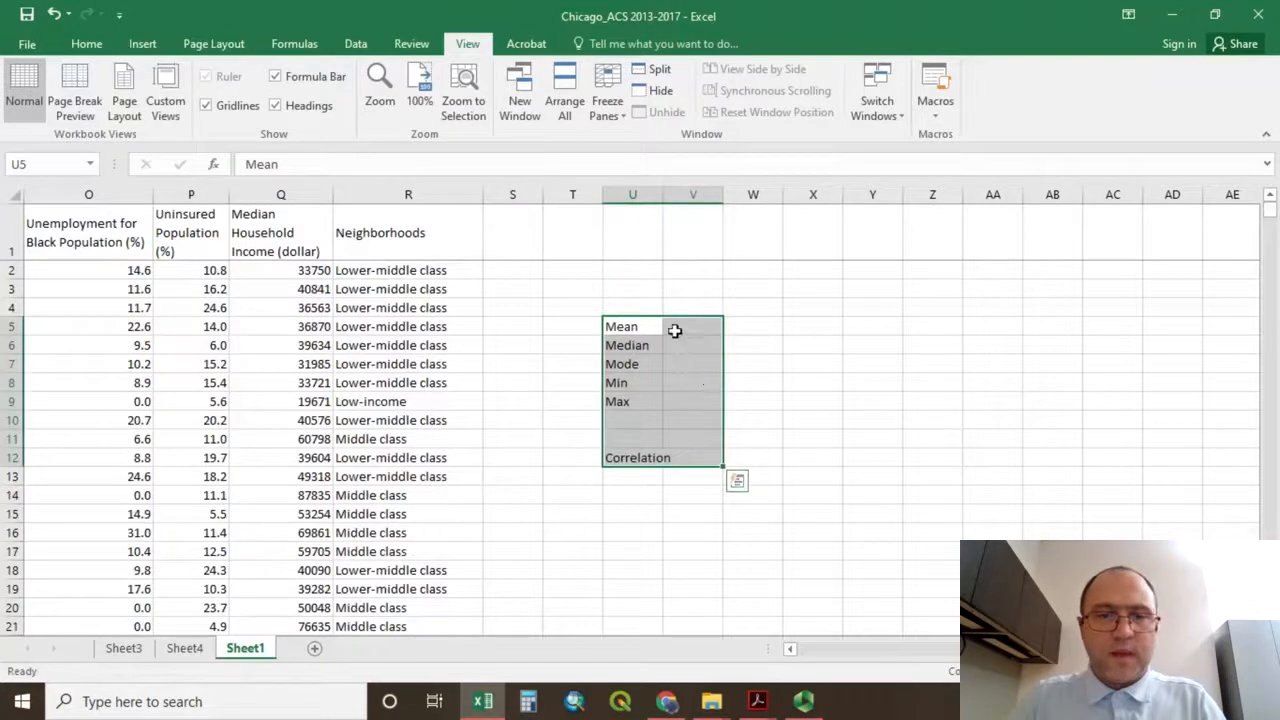
Calculate the mean of the Median Household Income values in V5 with =AVERAGE(Q2:Q864).
left_click(675, 331)
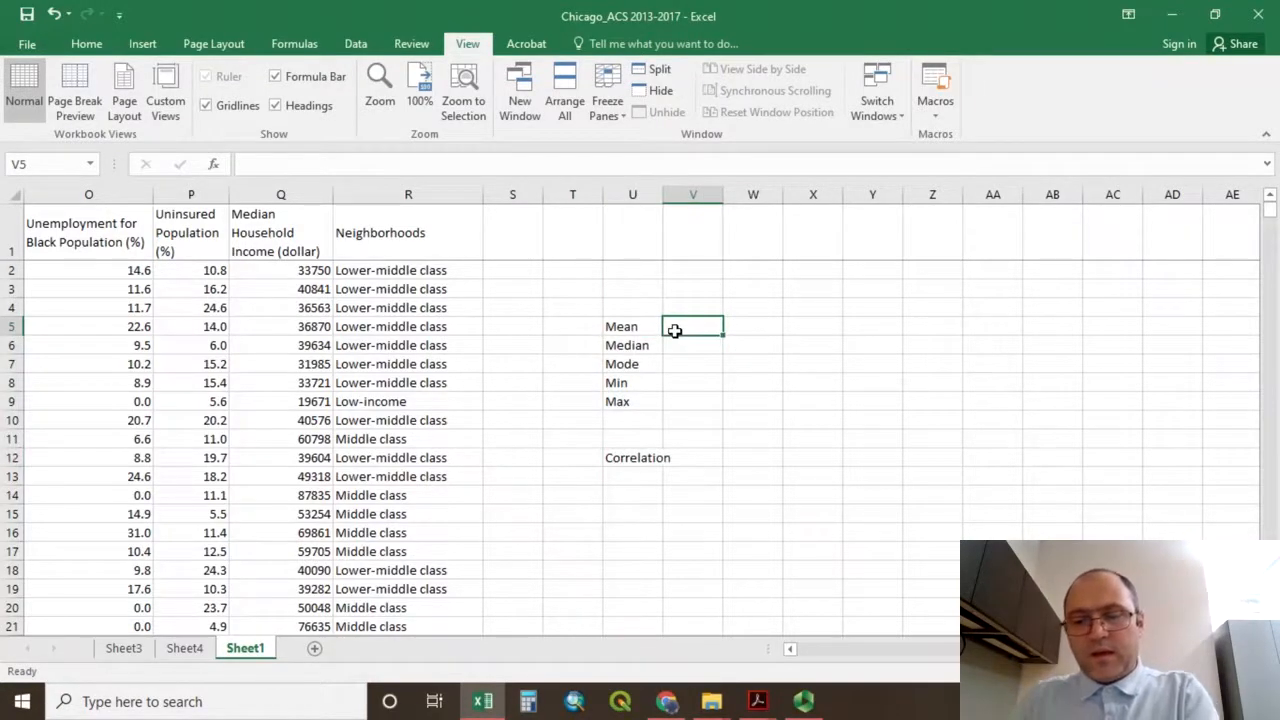
type("=m")
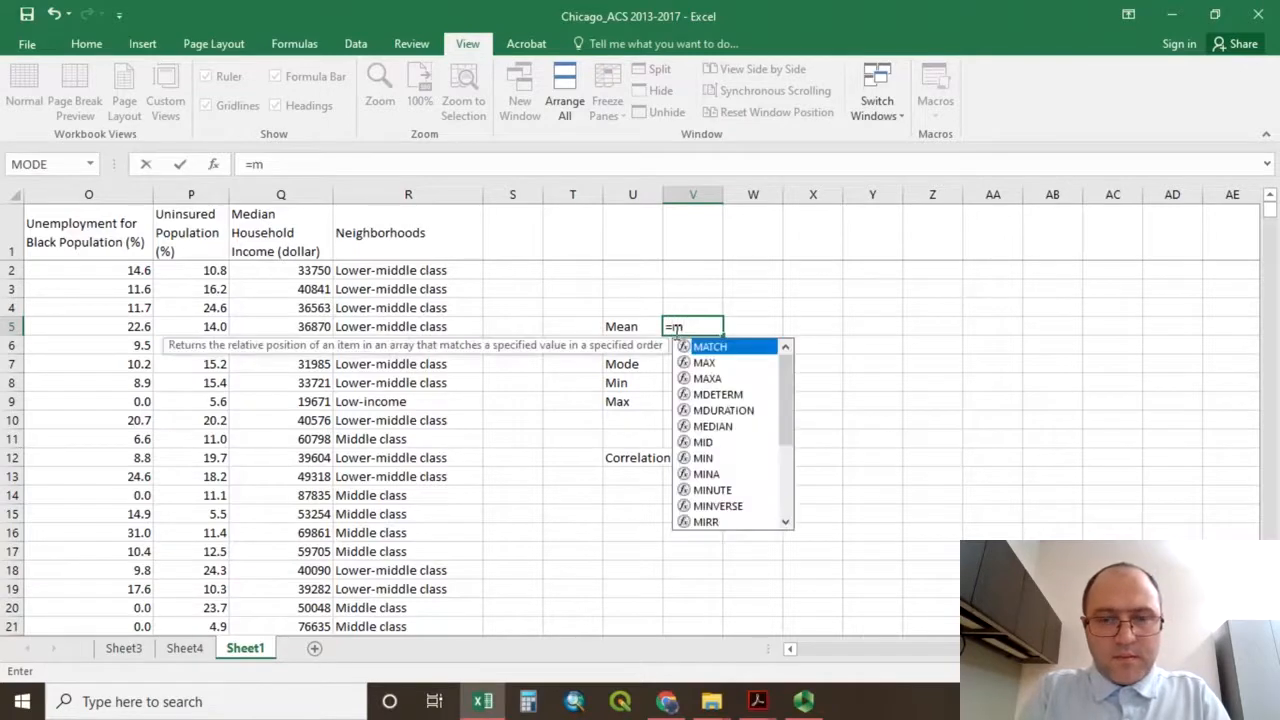
key("BackSpace")
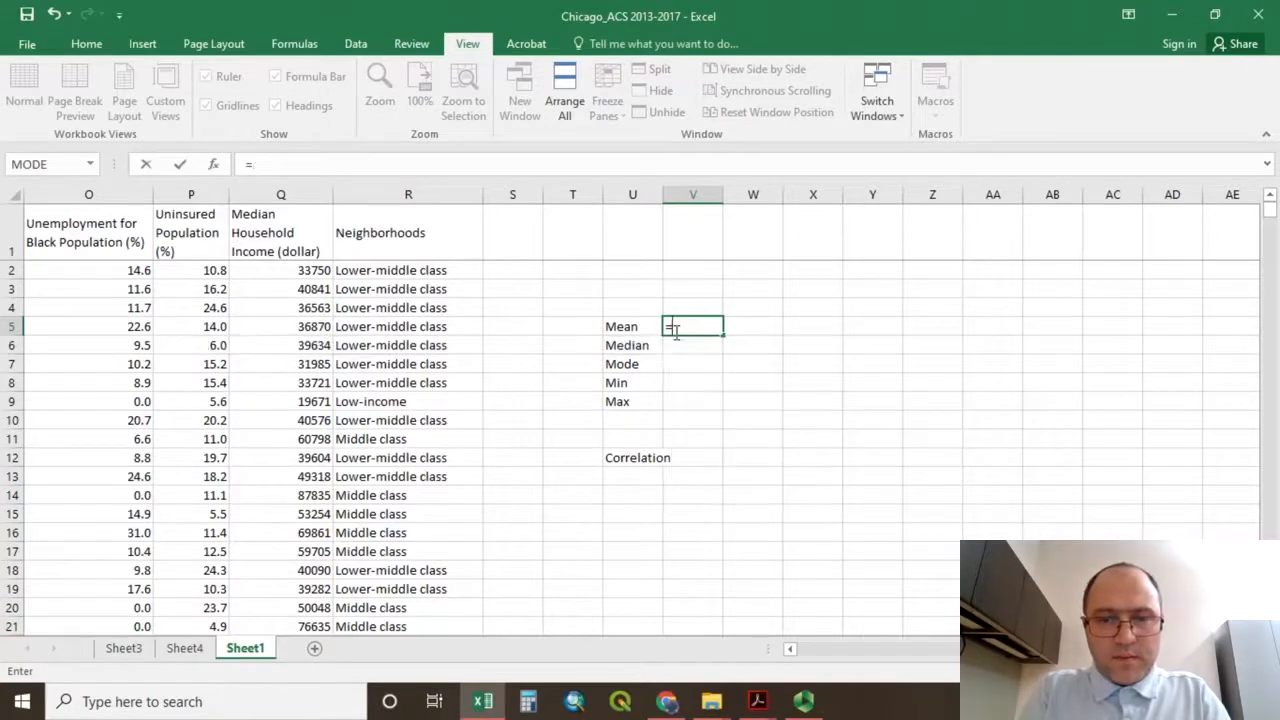
type("av")
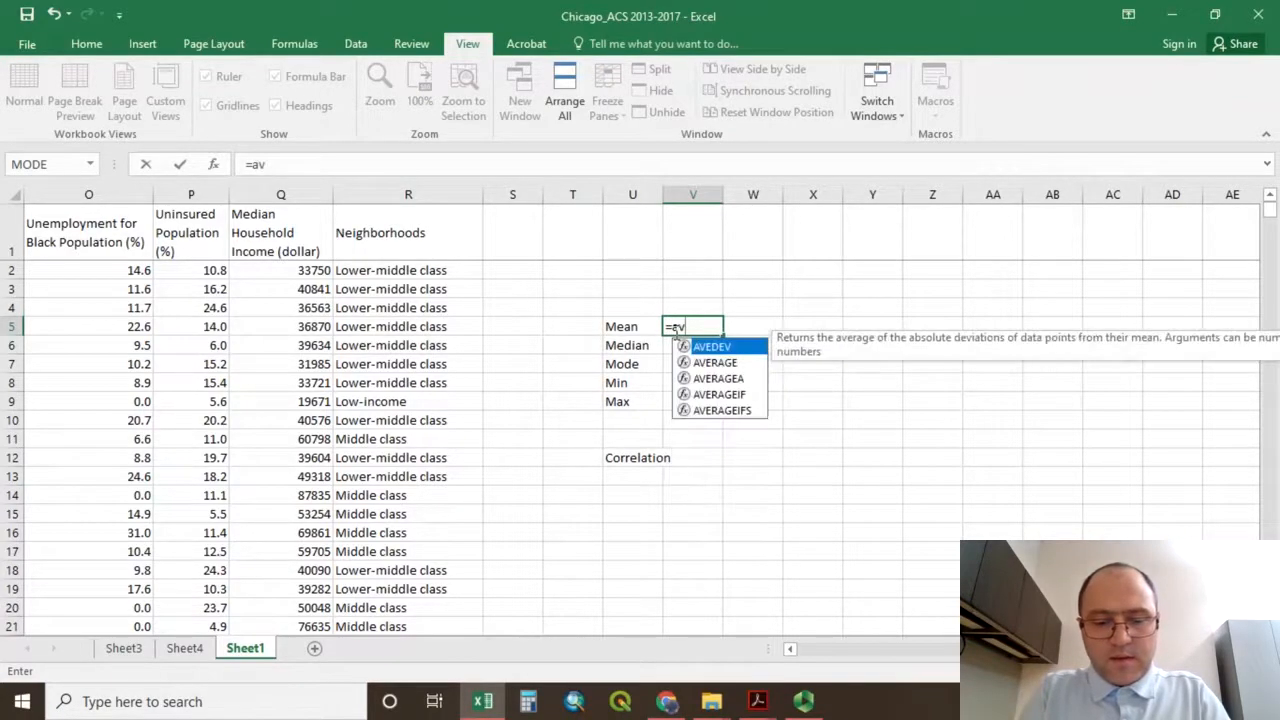
double_click(716, 362)
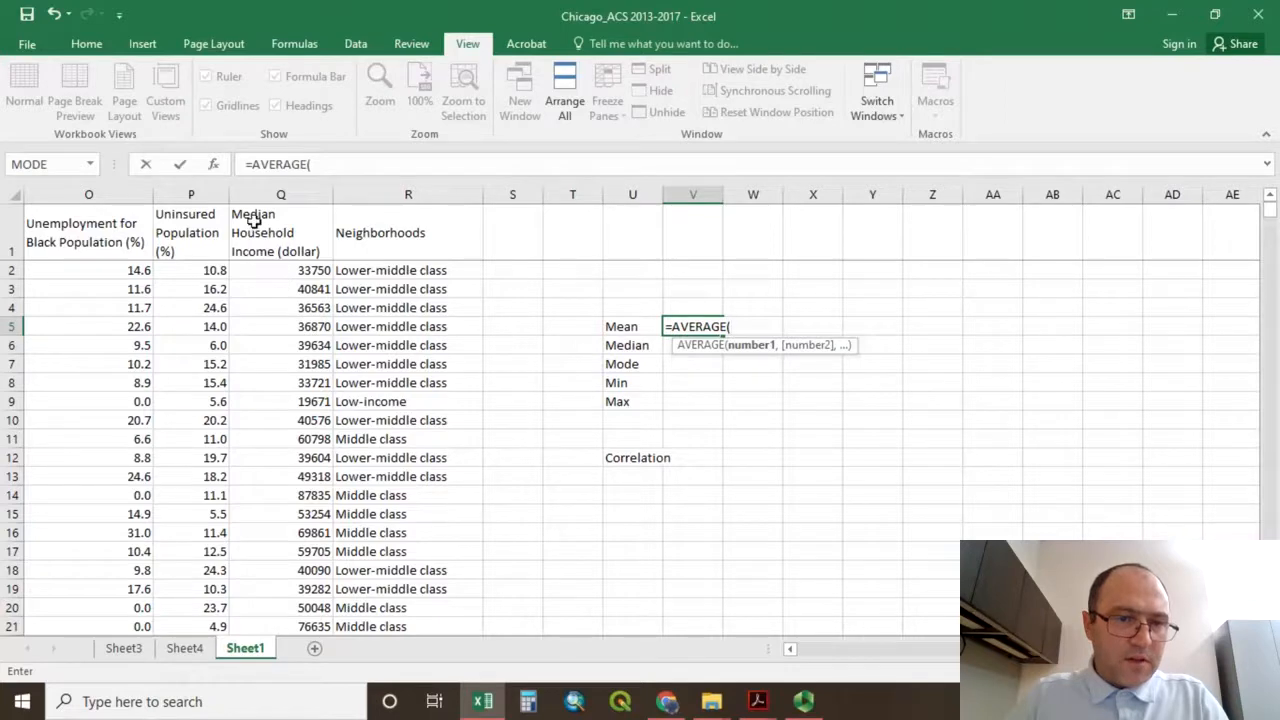
left_click(276, 276)
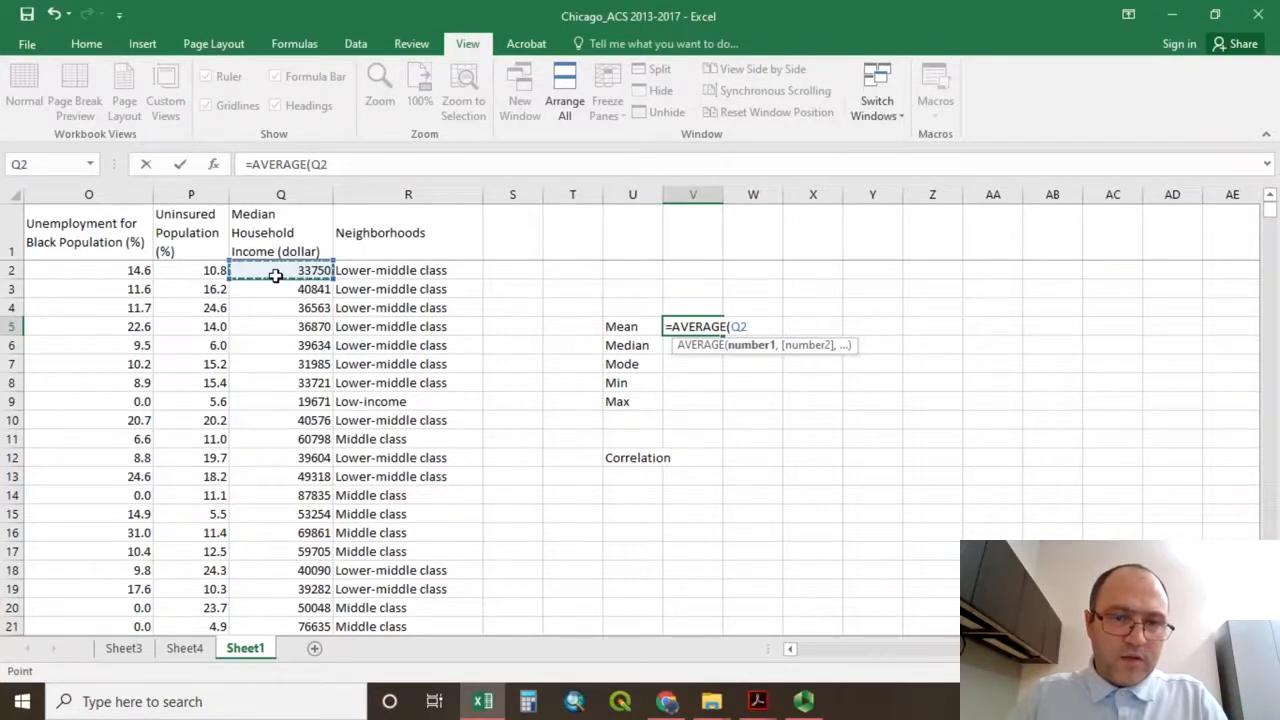
mouse_move(276, 276)
left_mouse_down()
mouse_move(310, 330)
mouse_move(350, 695)
mouse_move(256, 716)
mouse_move(323, 366)
mouse_move(318, 164)
mouse_move(297, 251)
mouse_move(306, 216)
mouse_move(258, 292)
left_mouse_up()
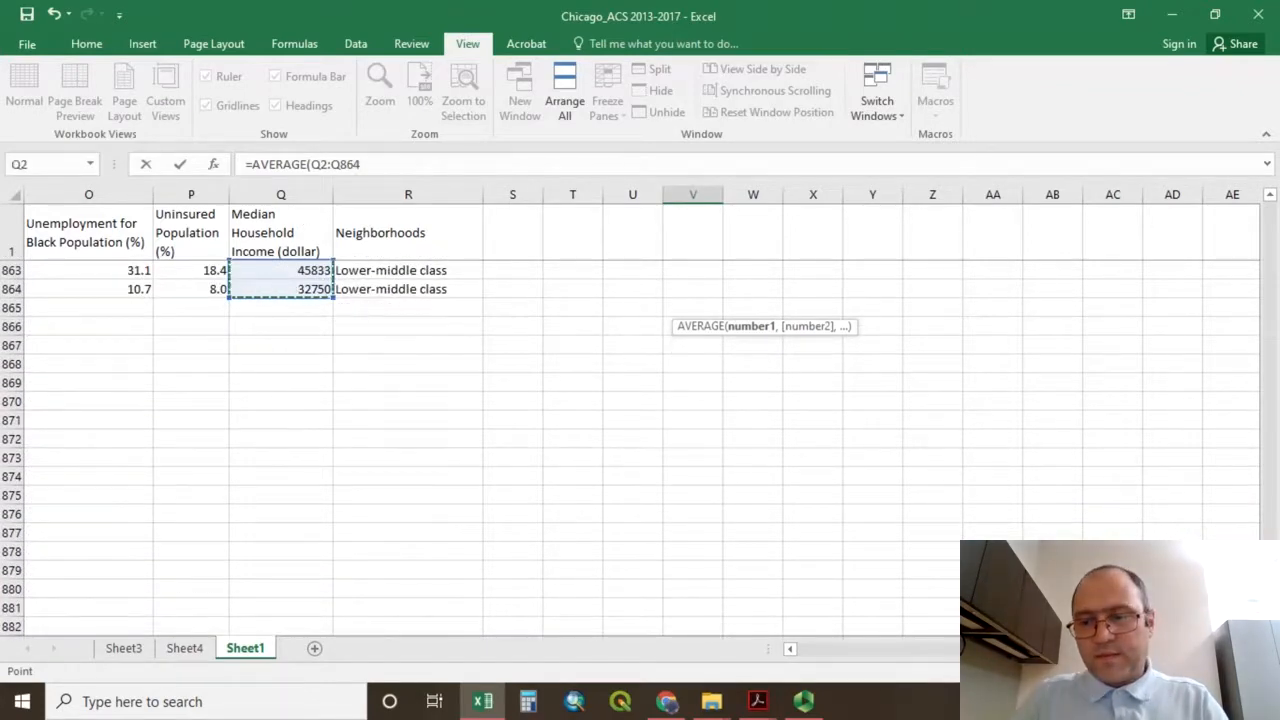
left_click_drag(1268, 612, 1263, 170)
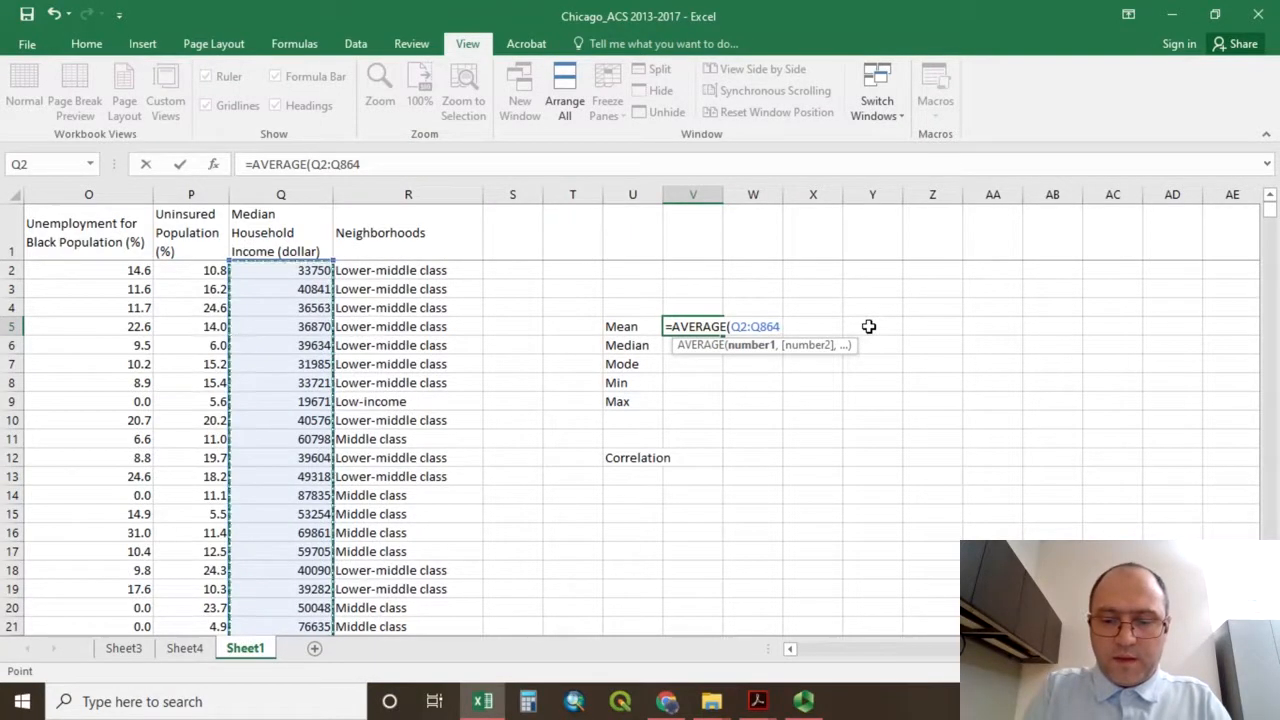
type(")")
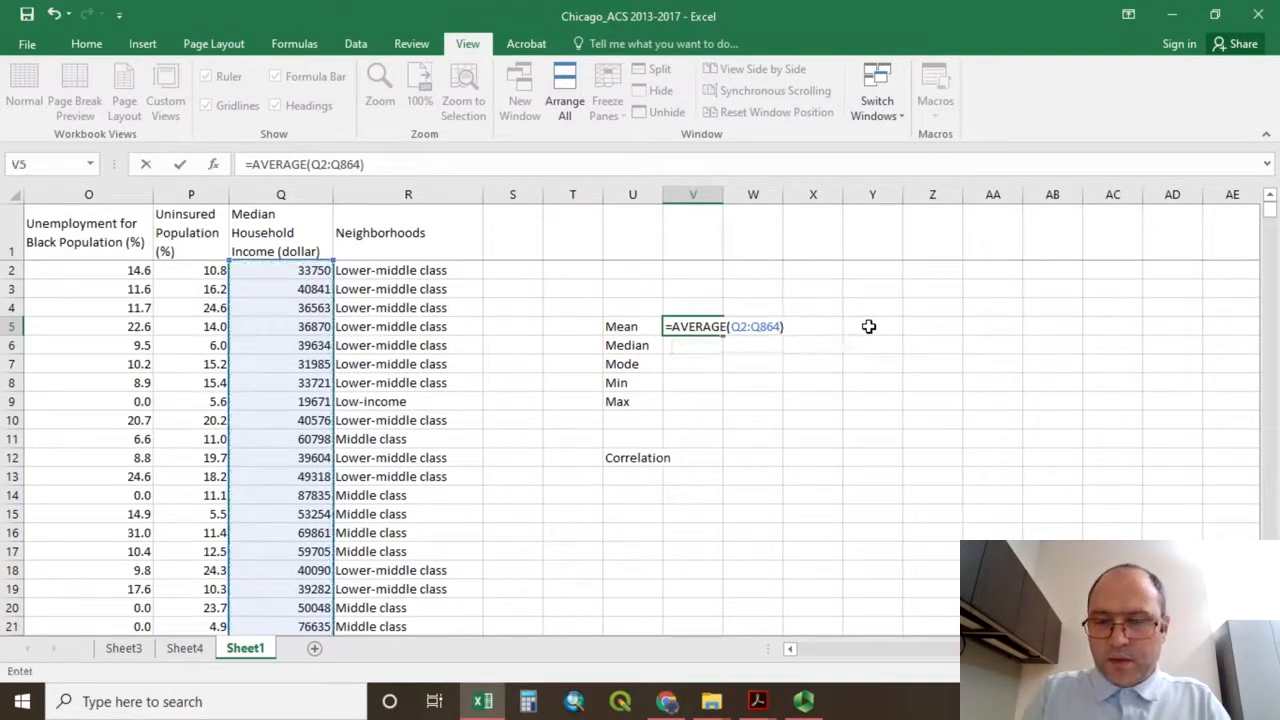
key("Return")
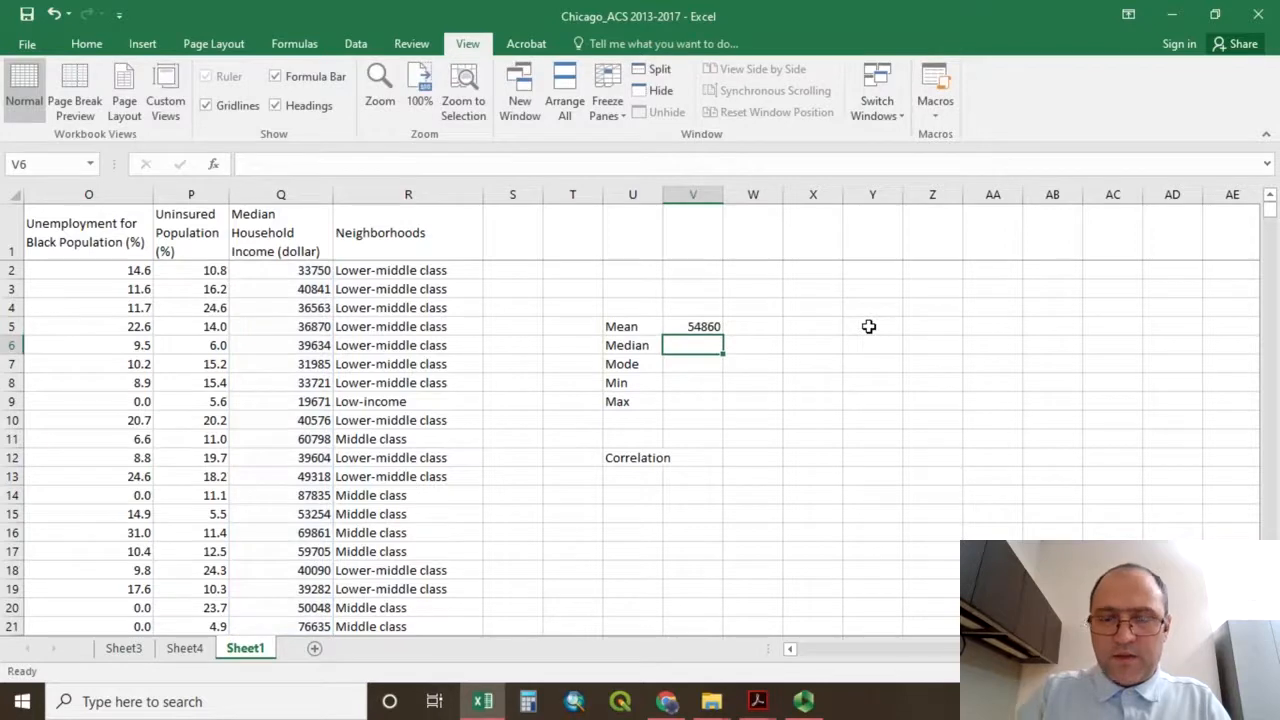
Apply the comma style to the mean in V5 and widen column V slightly.
left_click(692, 326)
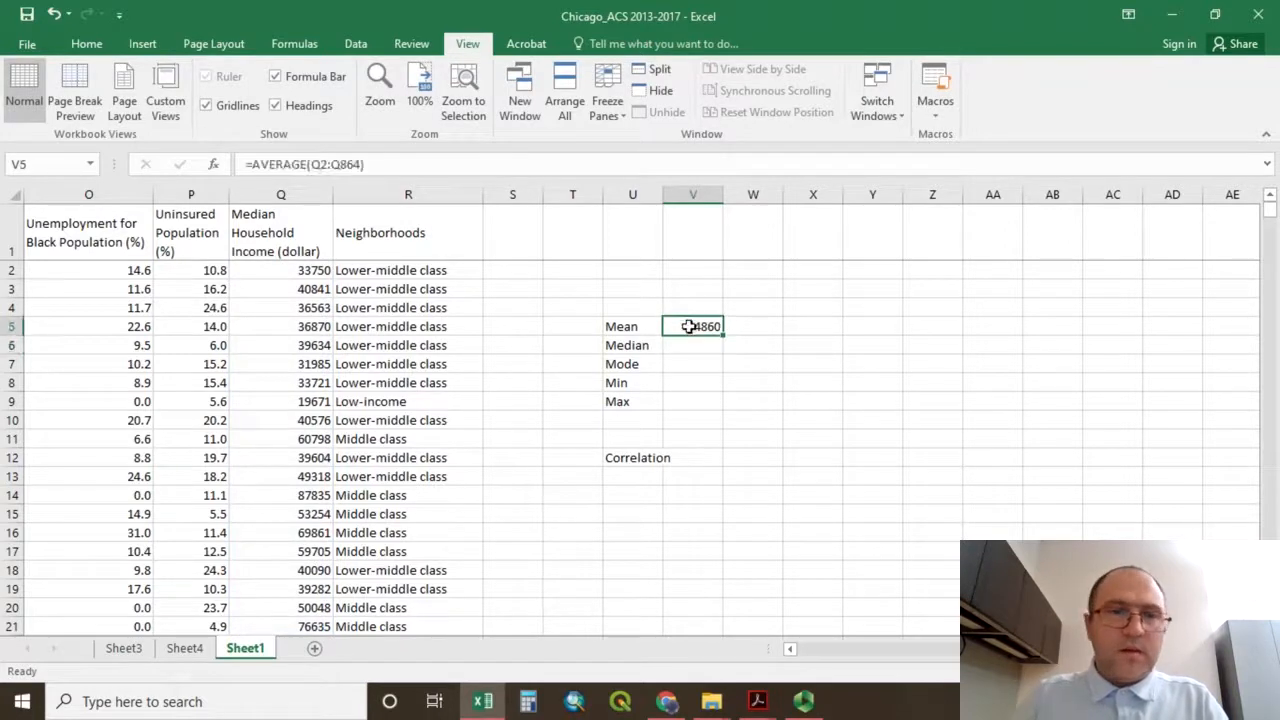
left_click(86, 43)
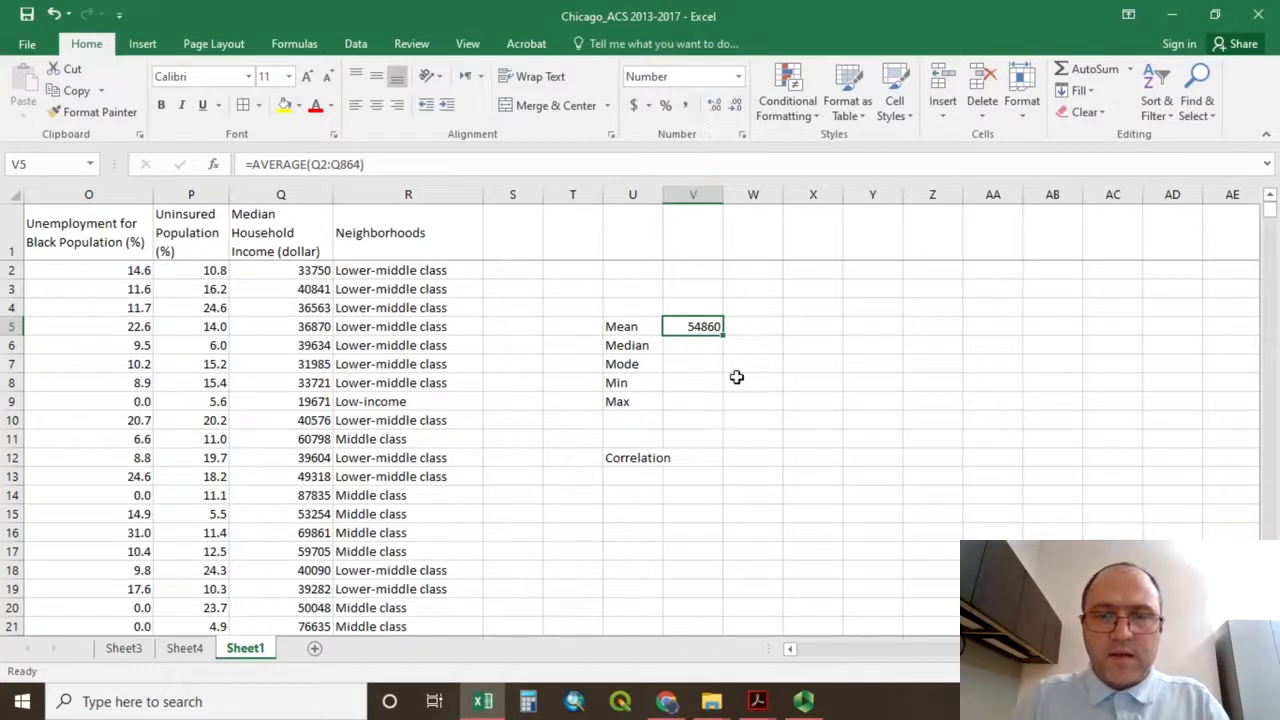
left_click(685, 106)
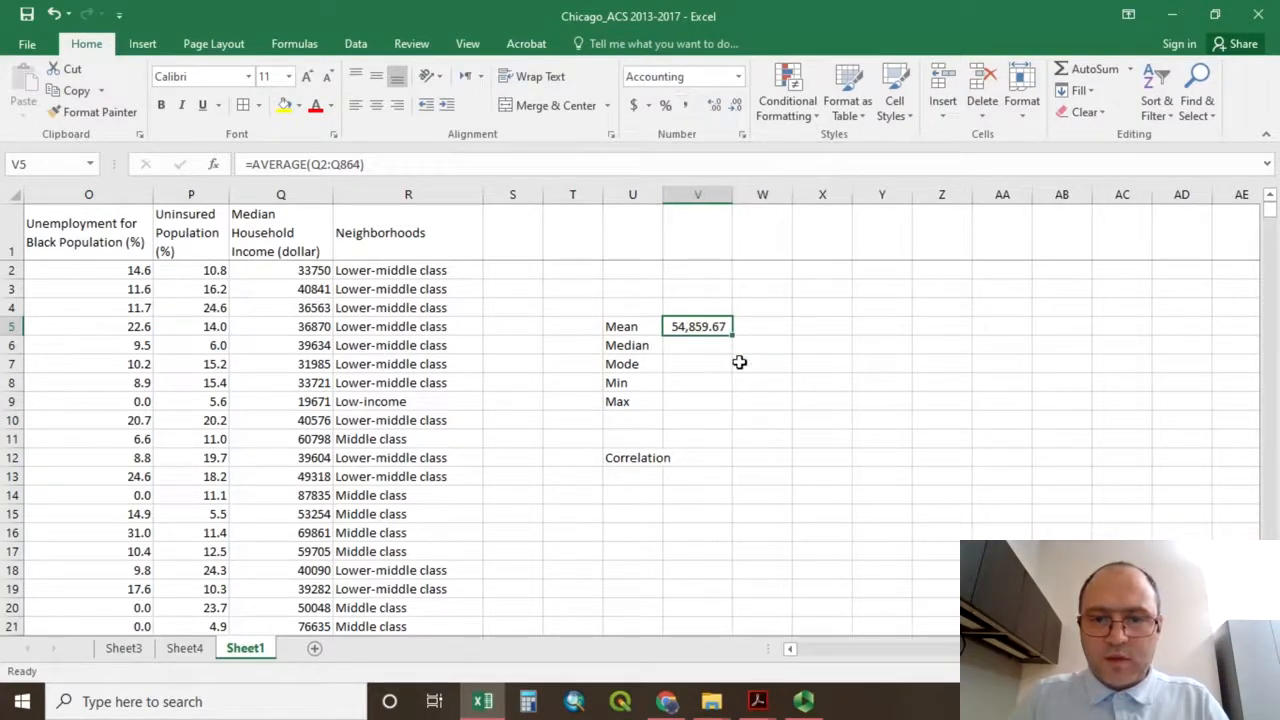
left_click_drag(732, 195, 768, 195)
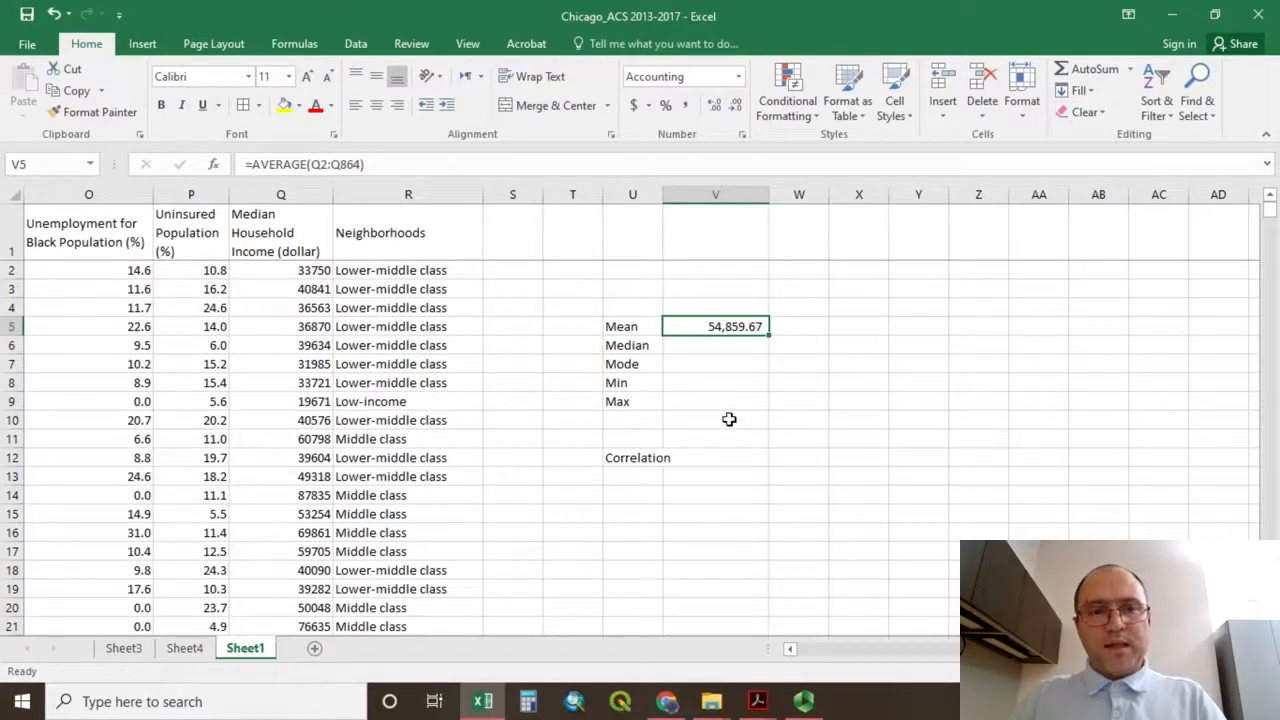
Calculate the median of the Median Household Income values in V6 with =MEDIAN(Q2:Q864).
left_click(697, 346)
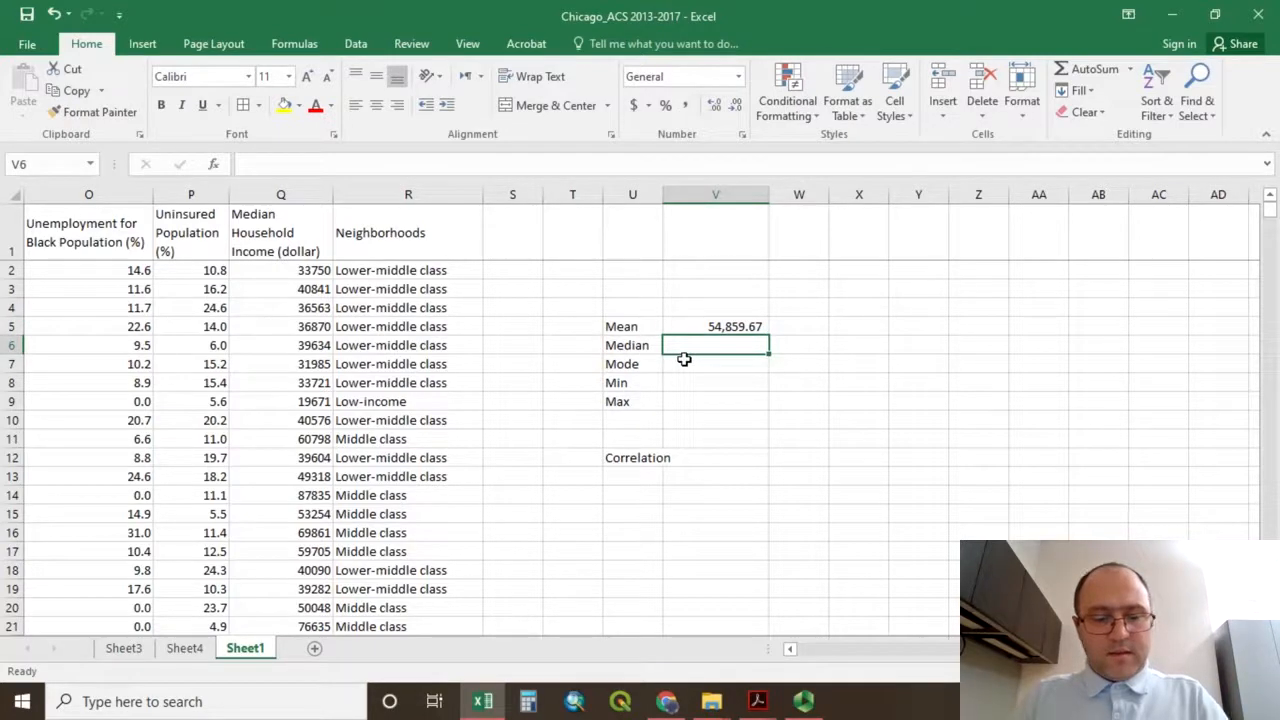
type("=")
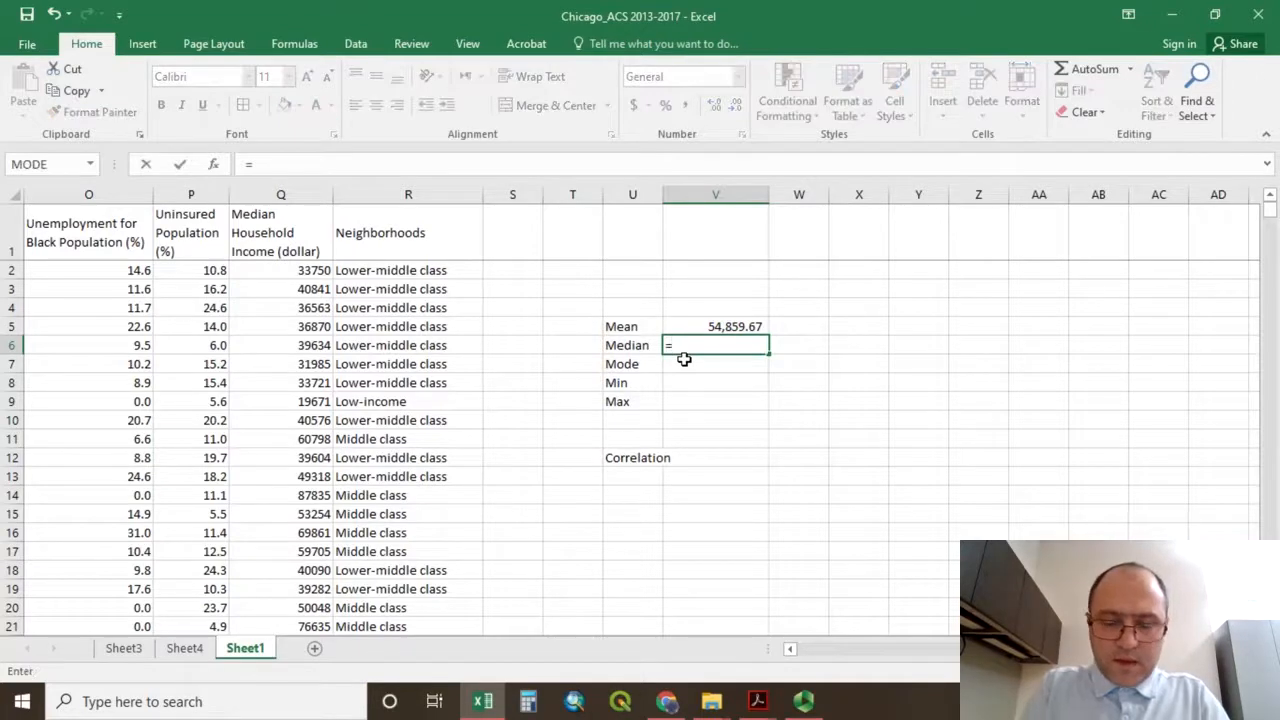
type("me")
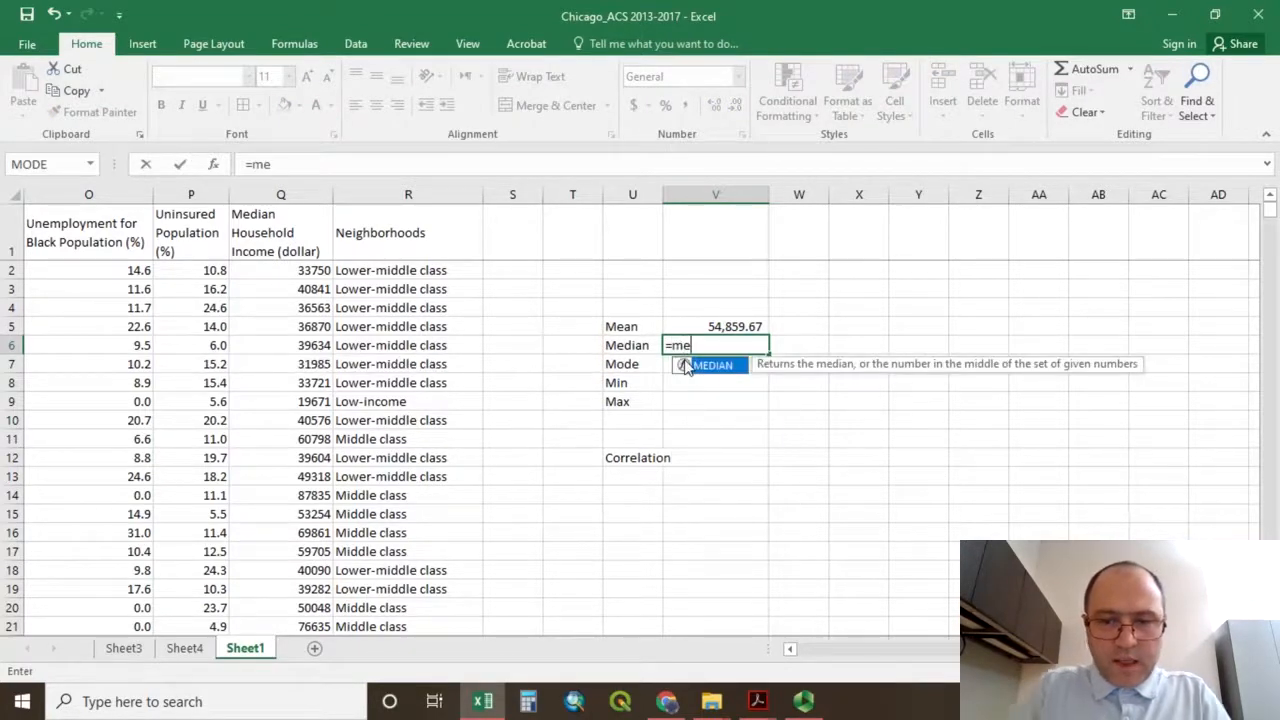
double_click(700, 366)
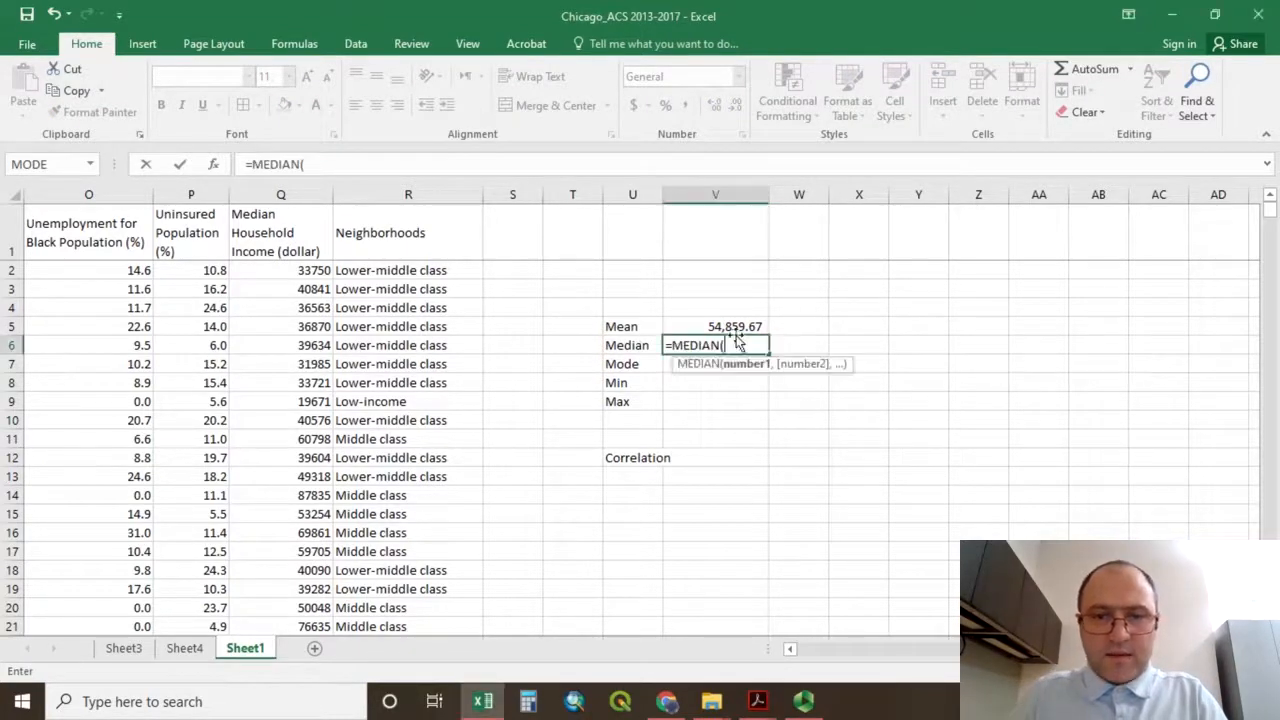
left_click(316, 271)
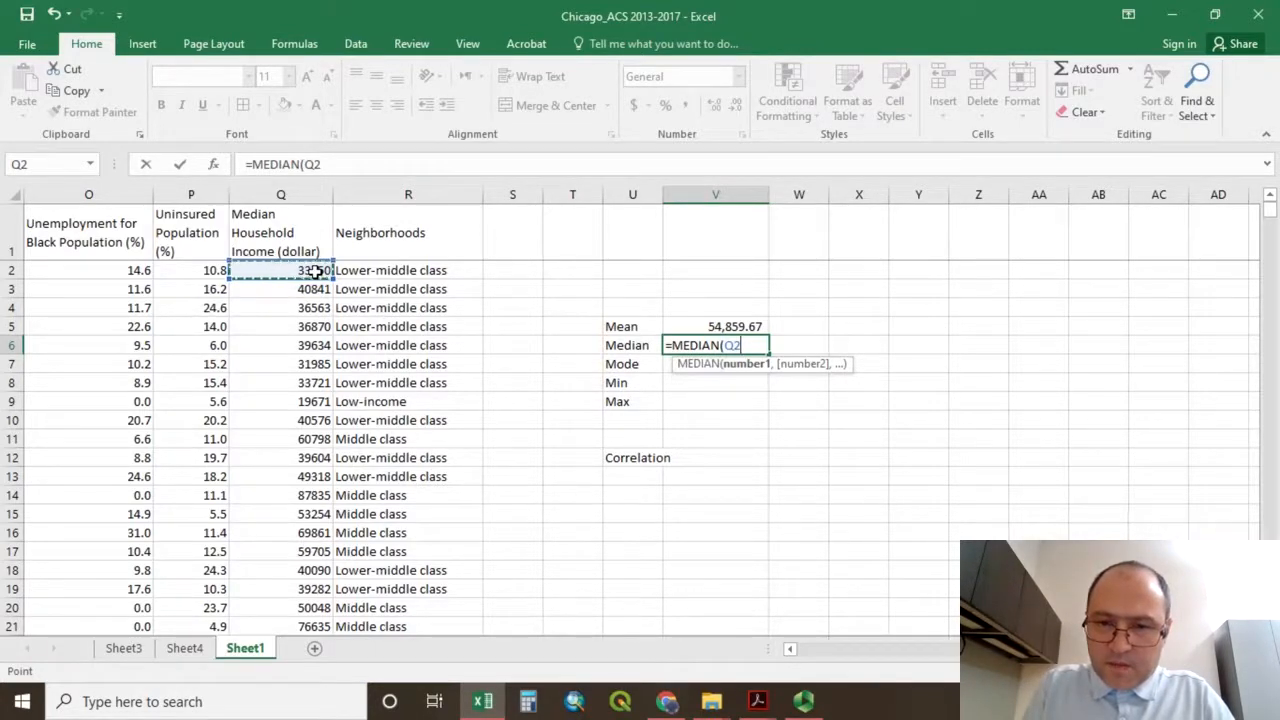
type(":Q")
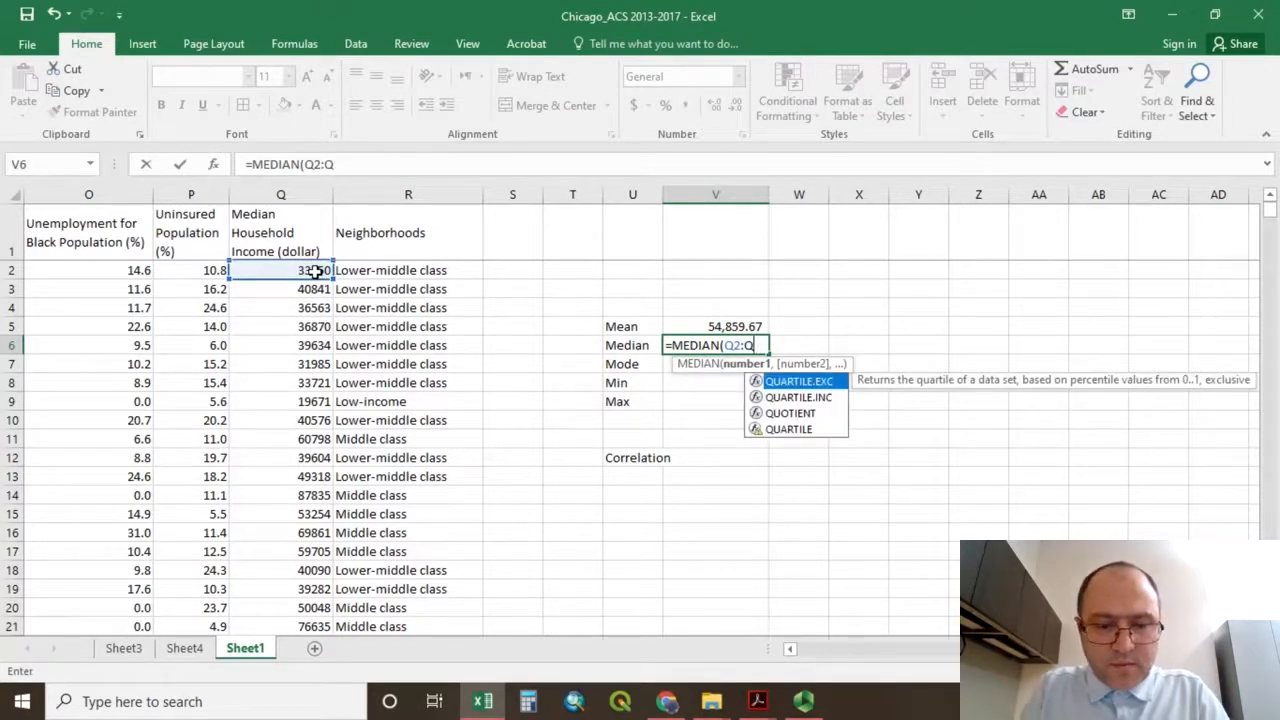
type("8")
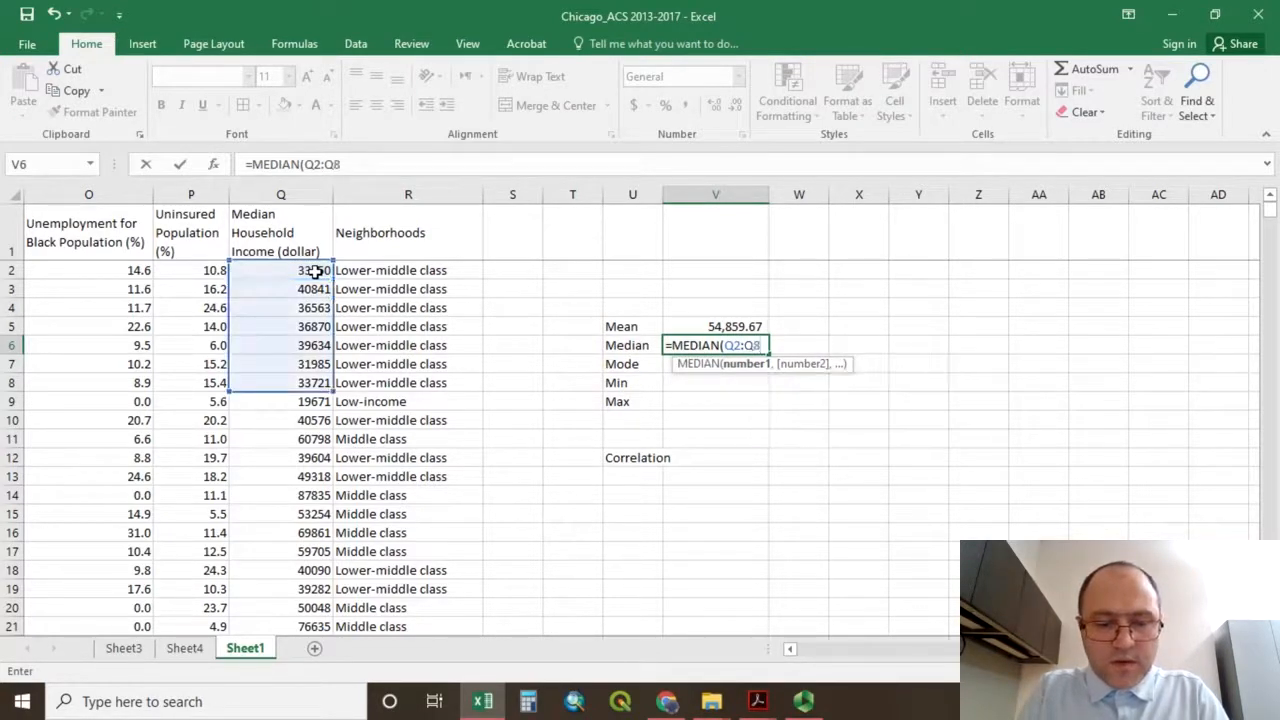
type("6")
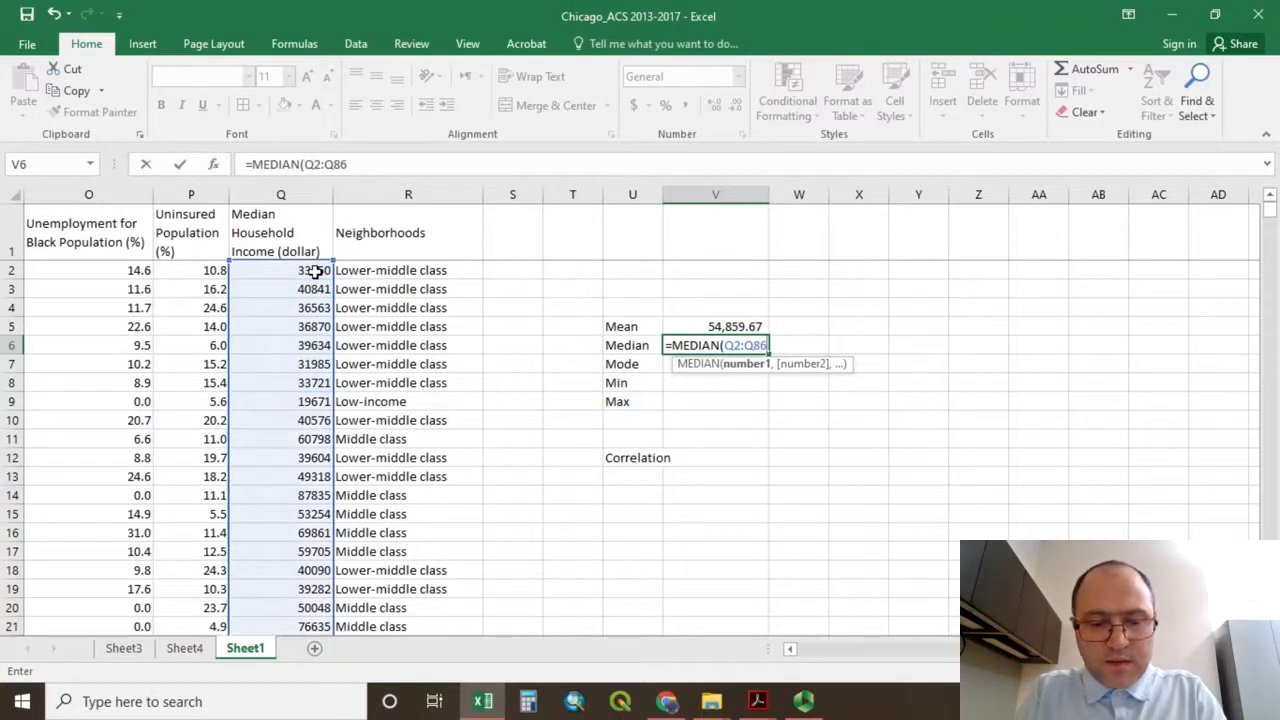
type("4")
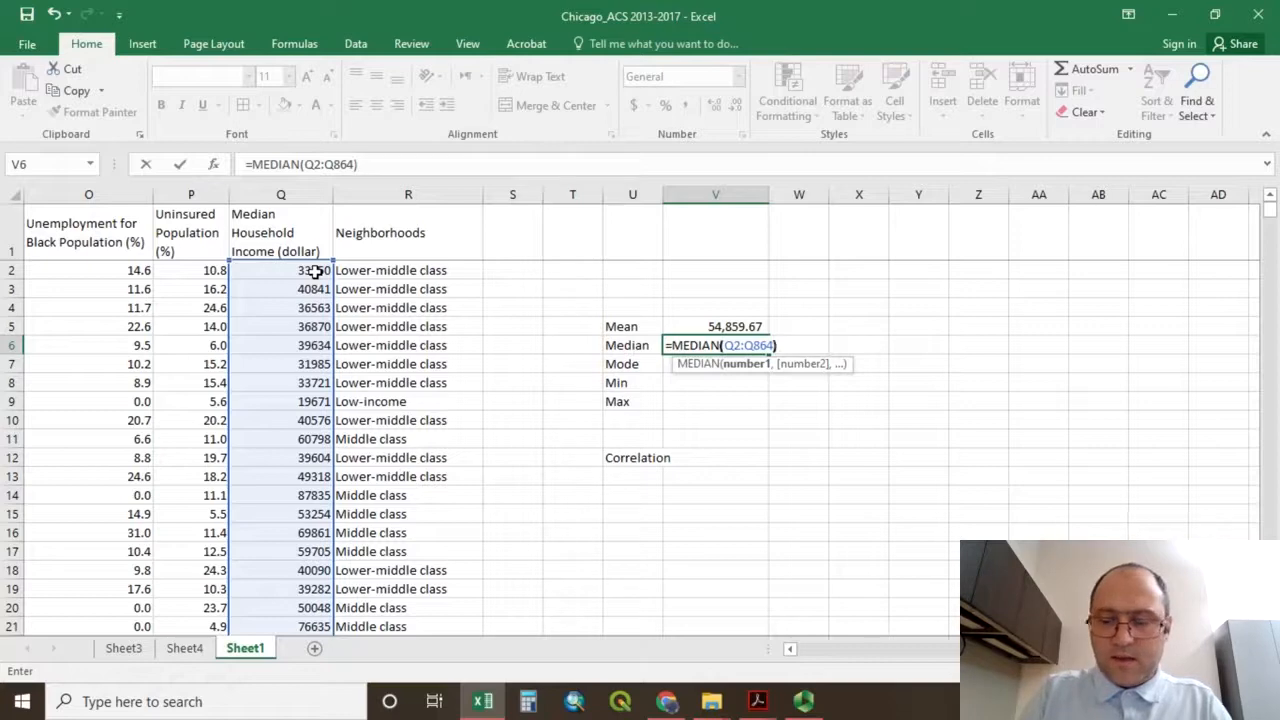
key("Return")
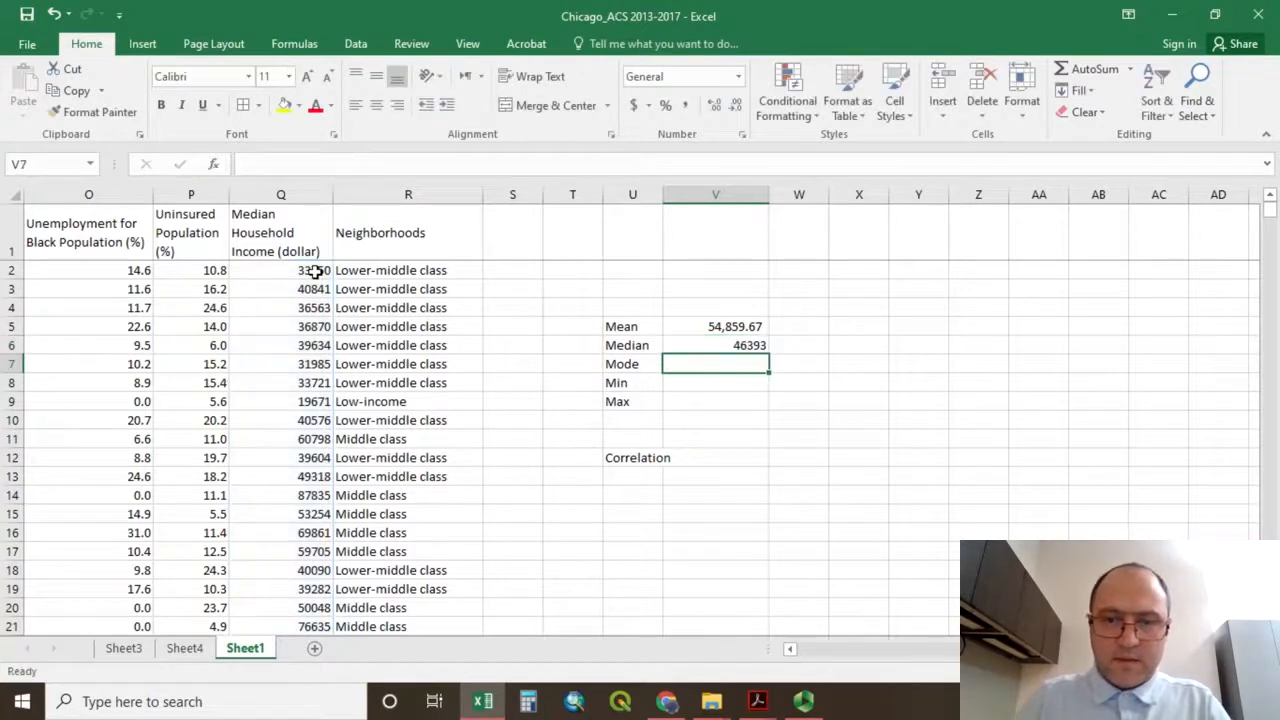
Copy the number formatting of the mean in V5 onto the median in V6 with Format Painter.
left_click(727, 345)
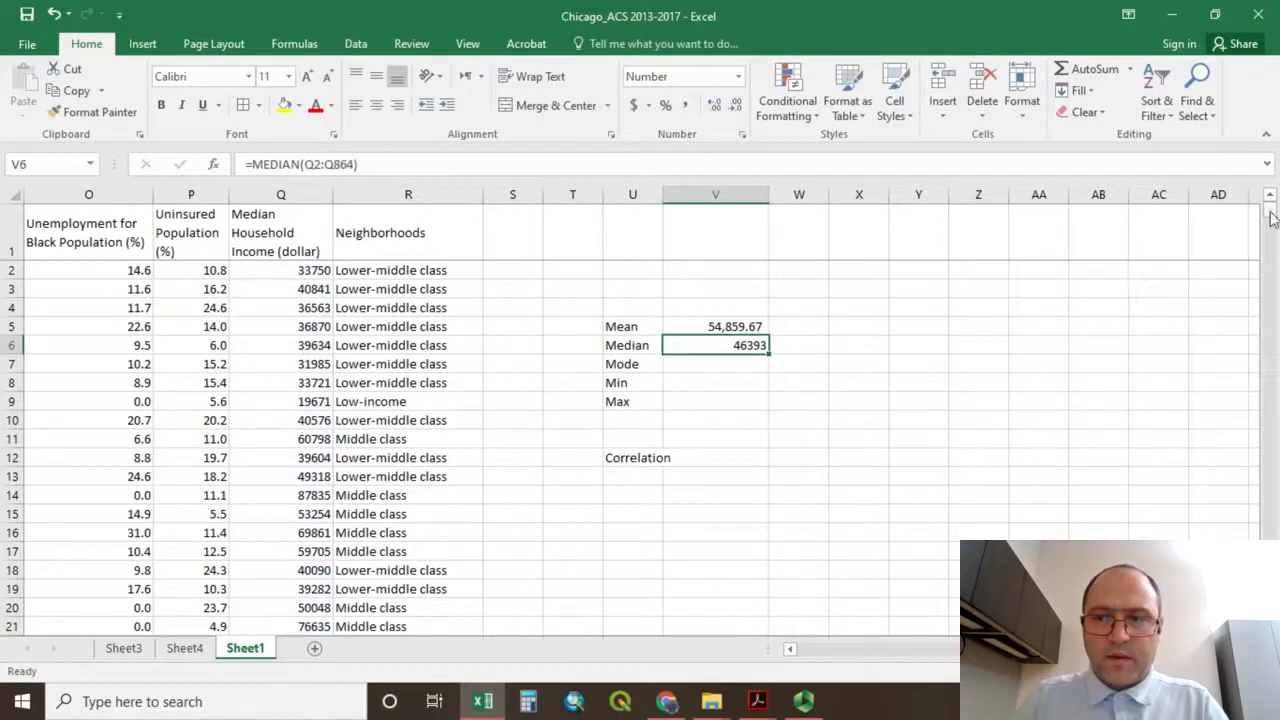
left_click(755, 325)
left_click(755, 344)
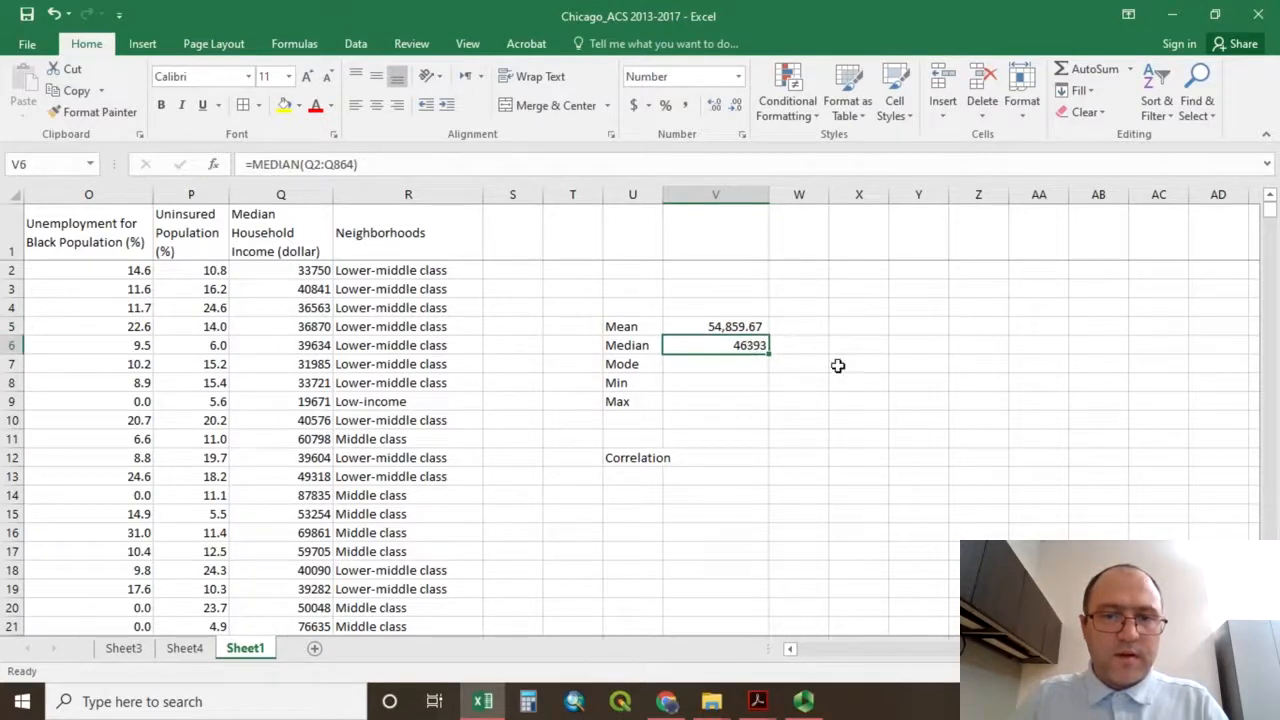
left_click(724, 327)
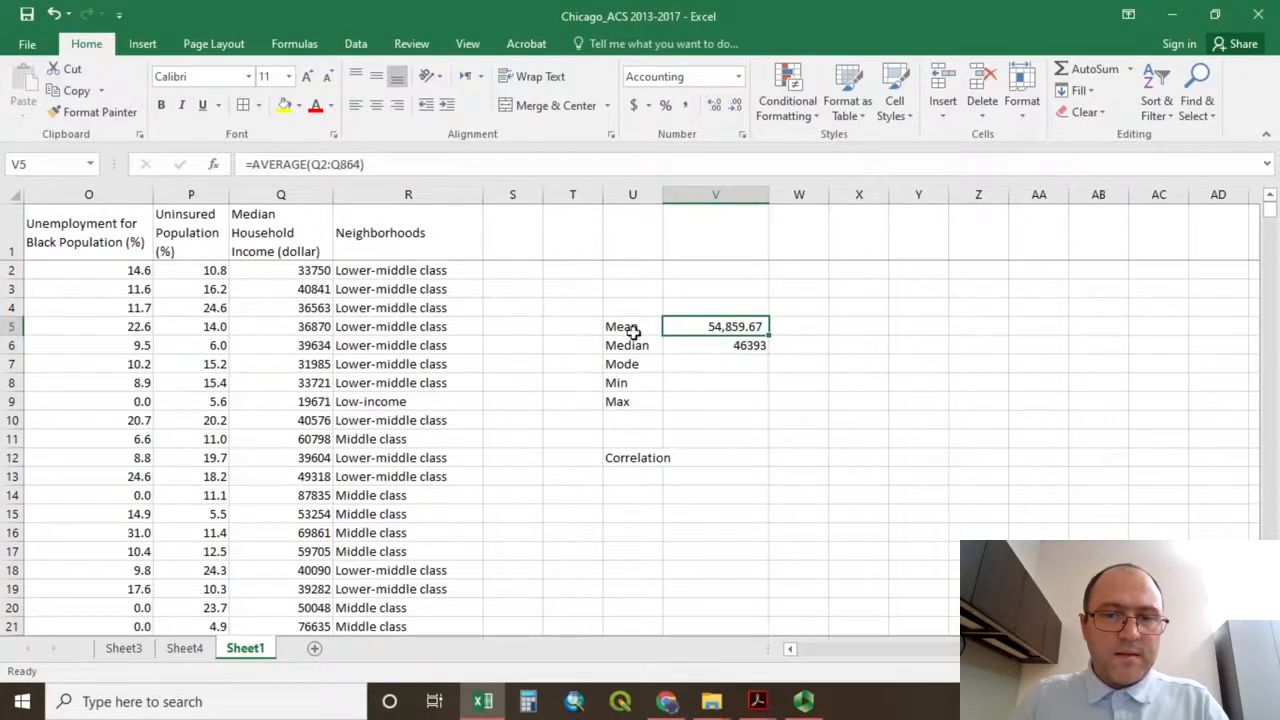
left_click(92, 114)
left_click(695, 345)
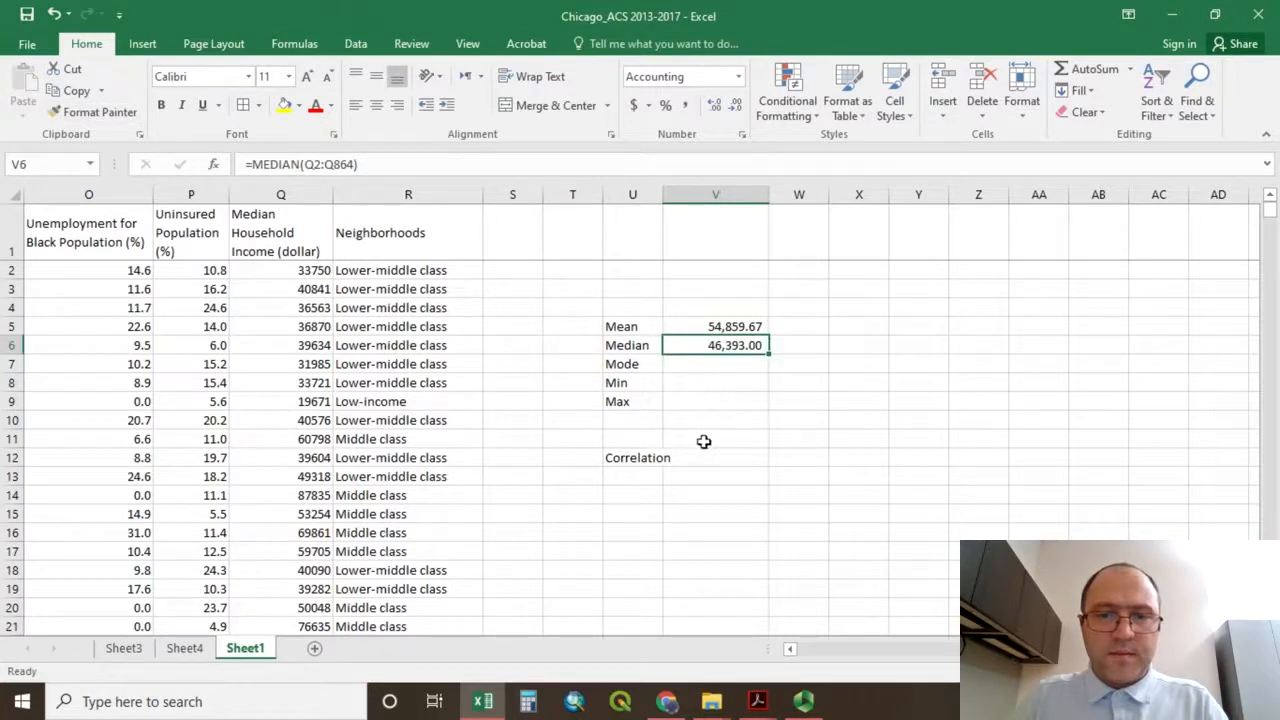
Calculate the mode of the Median Household Income values in V7 with =MODE(Q2:Q864).
left_click(719, 365)
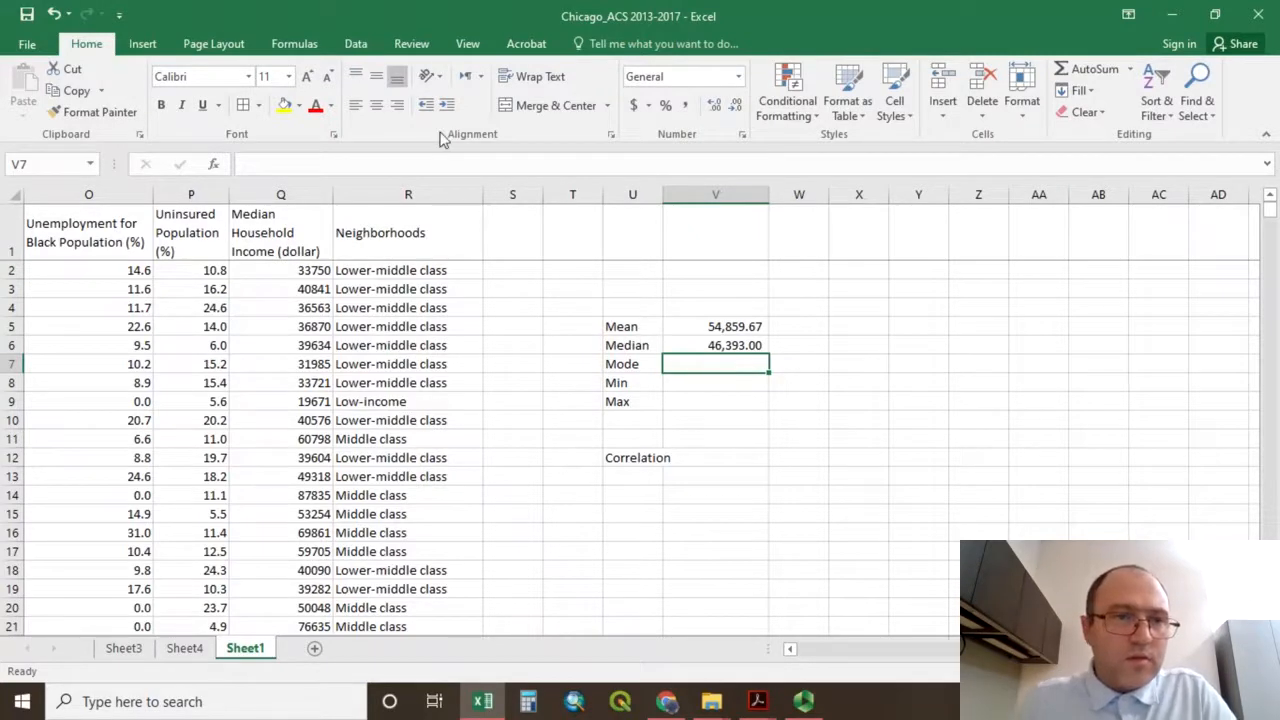
left_click(298, 44)
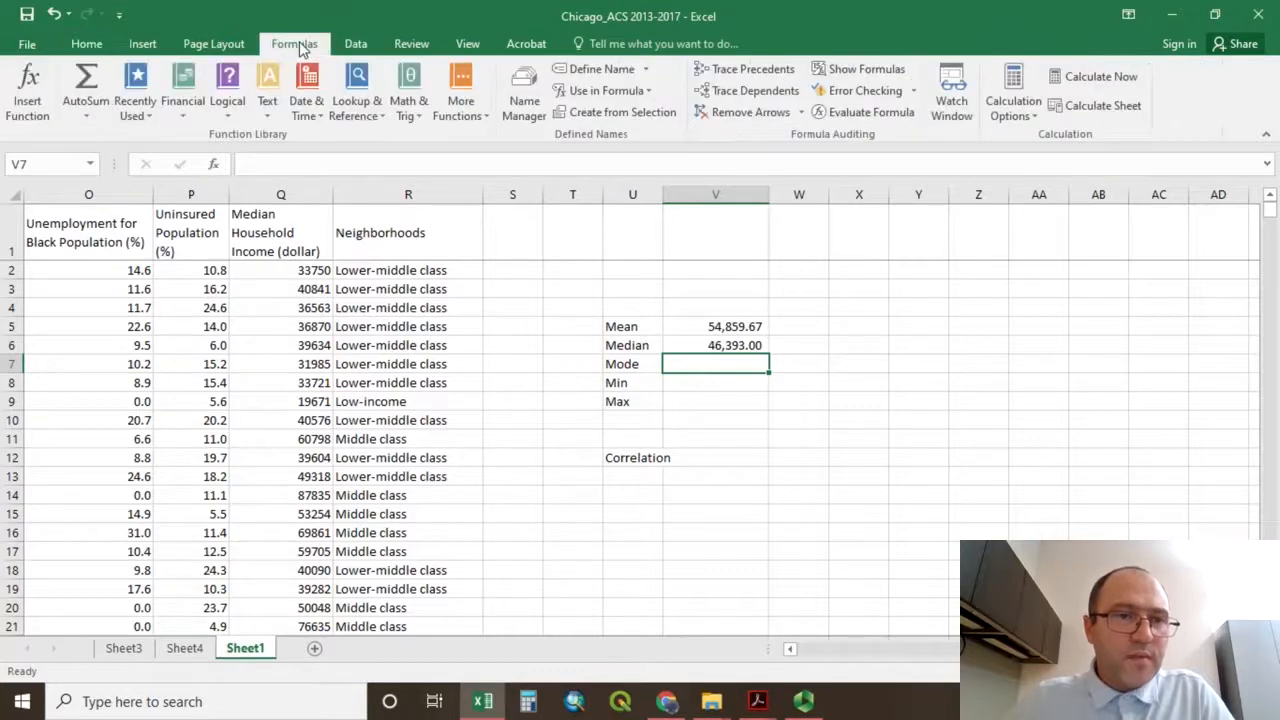
left_click(28, 95)
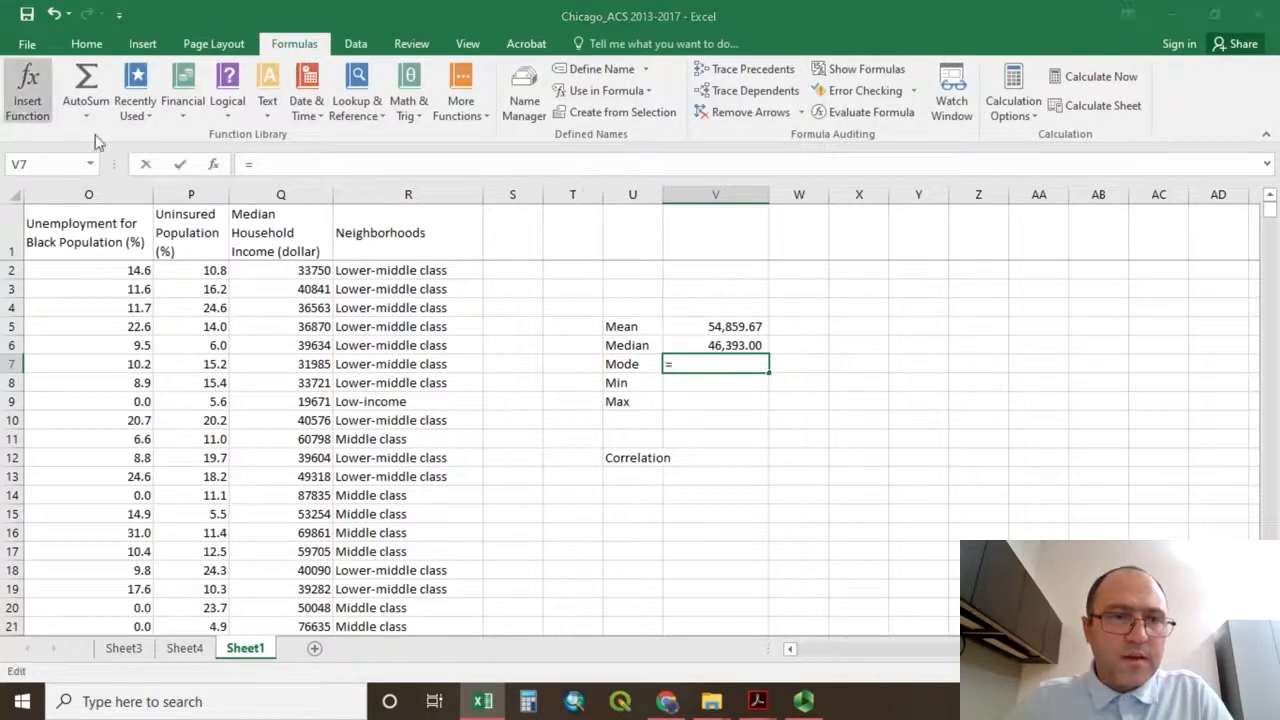
type("mode")
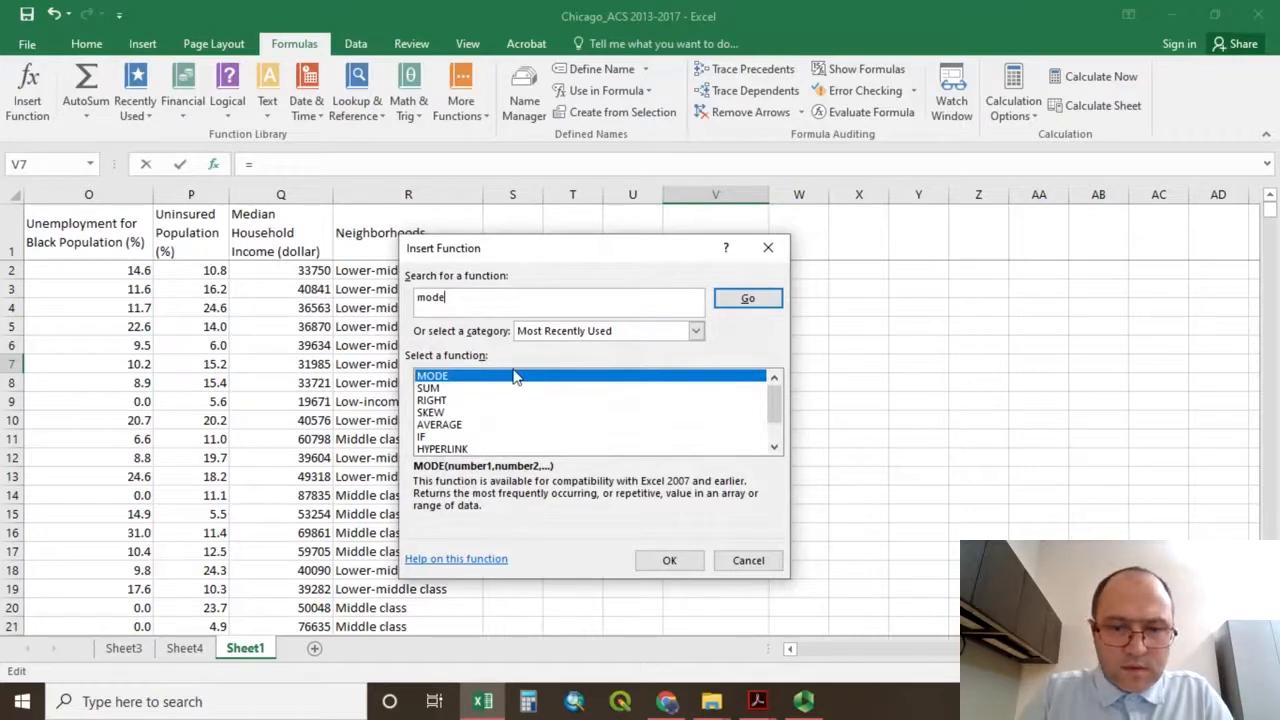
left_click(669, 560)
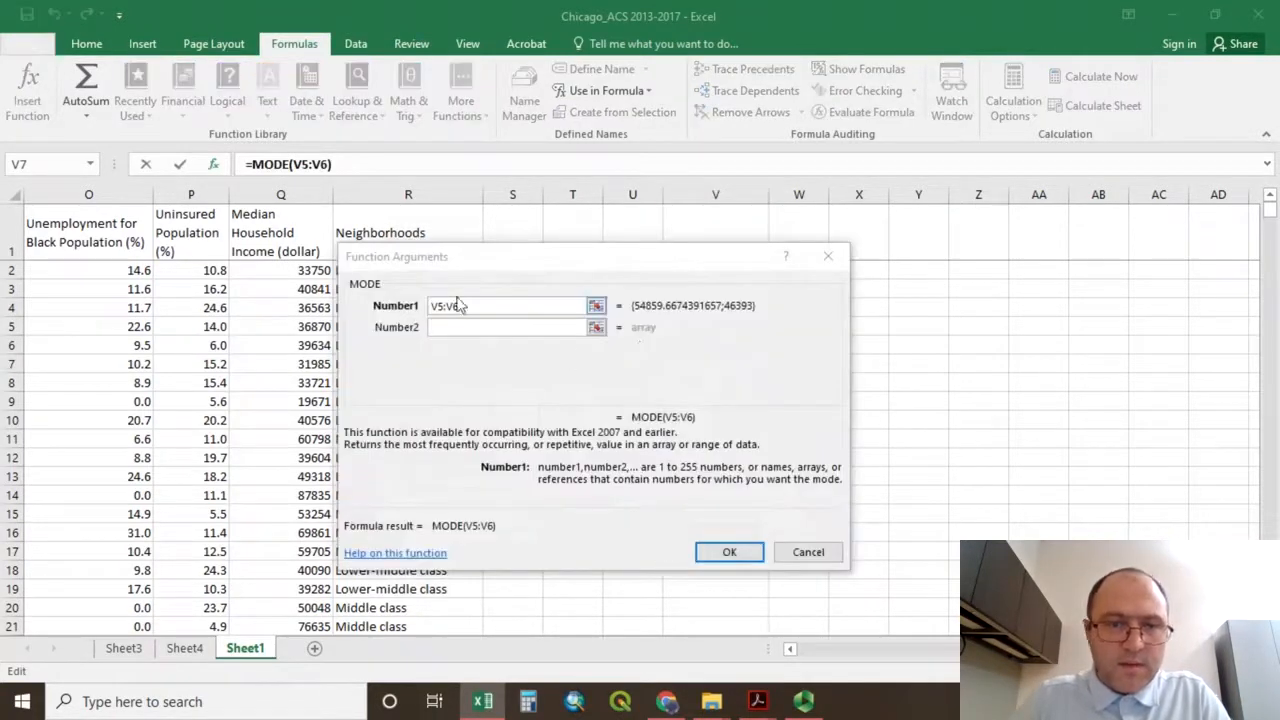
left_click(599, 312)
left_click_drag(603, 260, 886, 225)
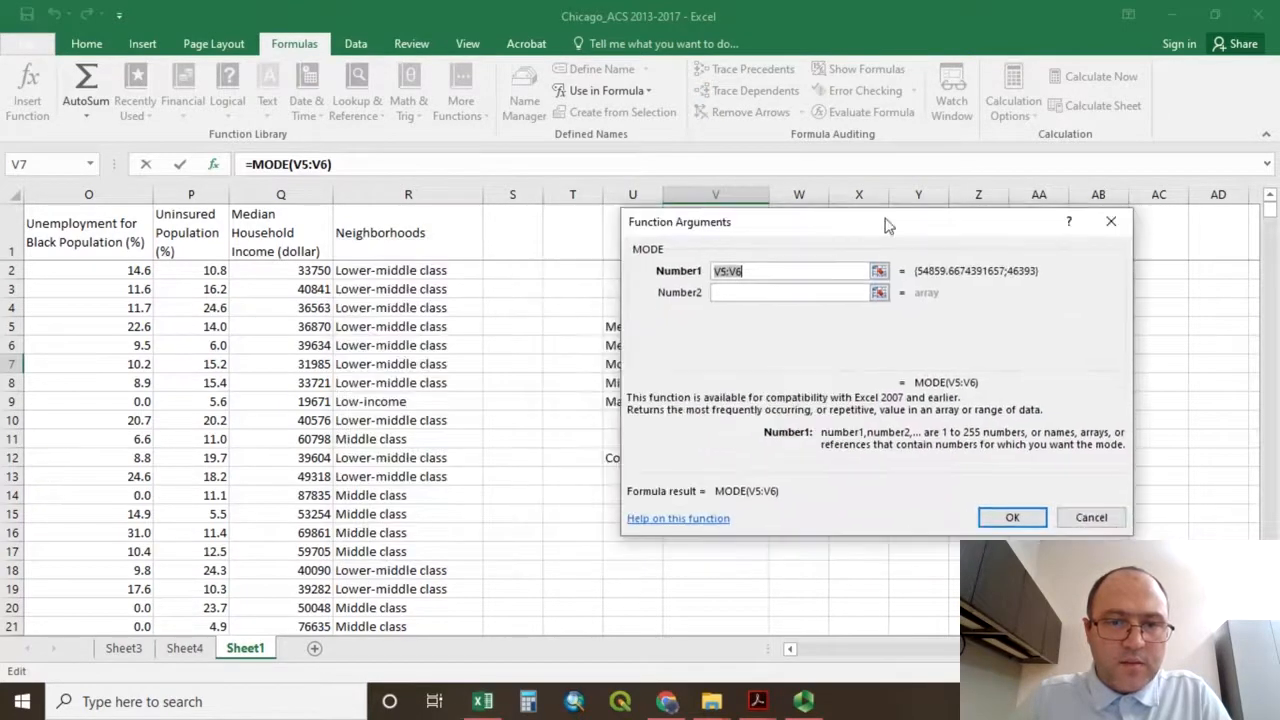
left_click_drag(290, 275, 225, 717)
left_click_drag(285, 717, 309, 568)
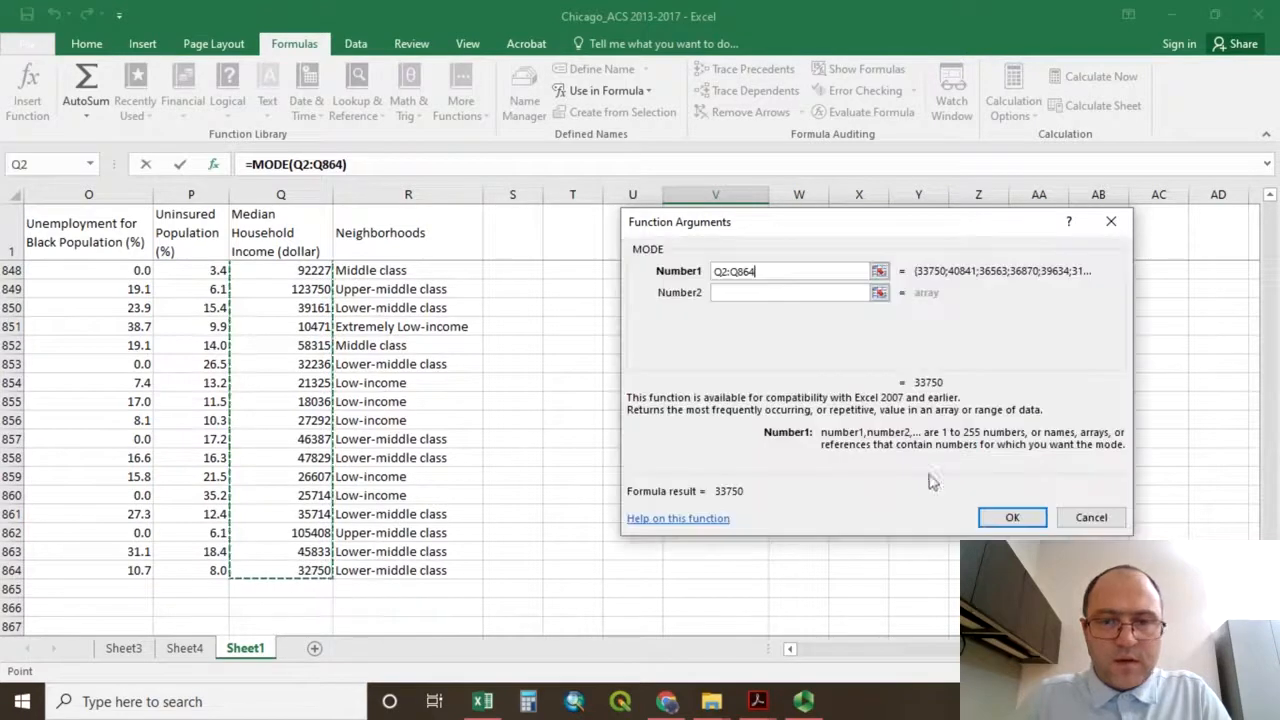
left_click(1012, 517)
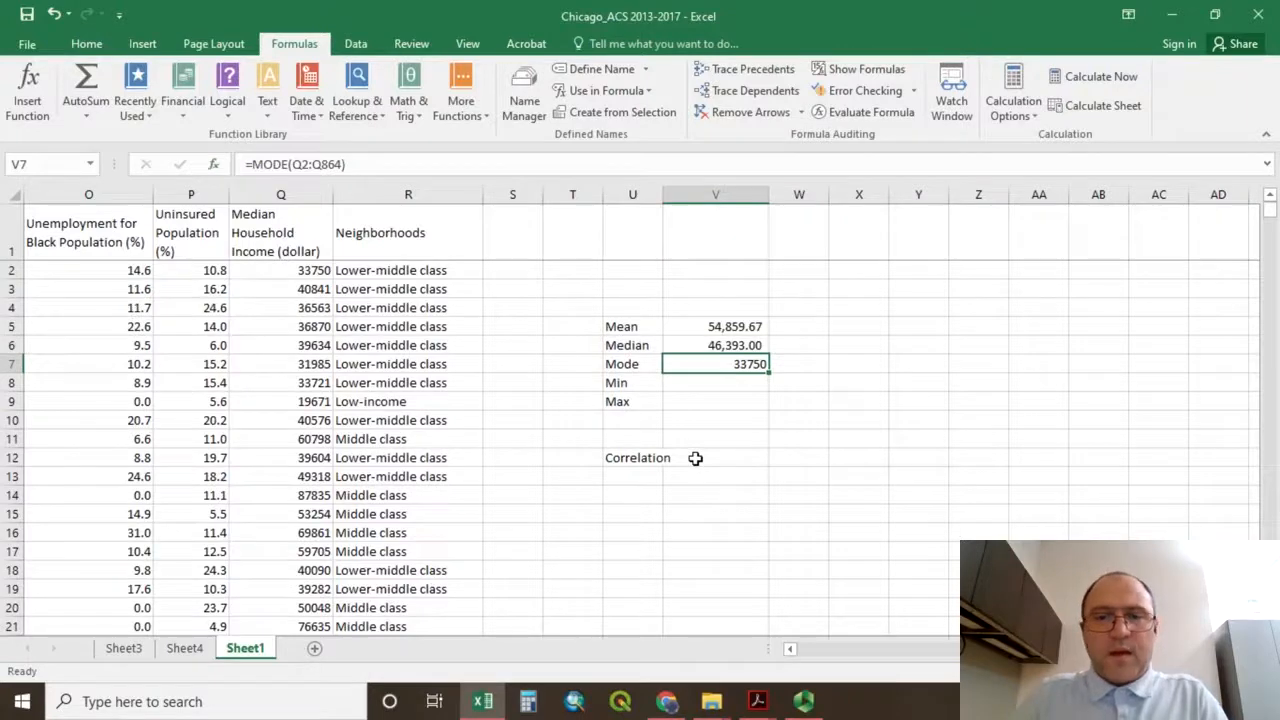
Copy the number formatting of the median in V6 onto the mode in V7 with Format Painter.
left_click(712, 343)
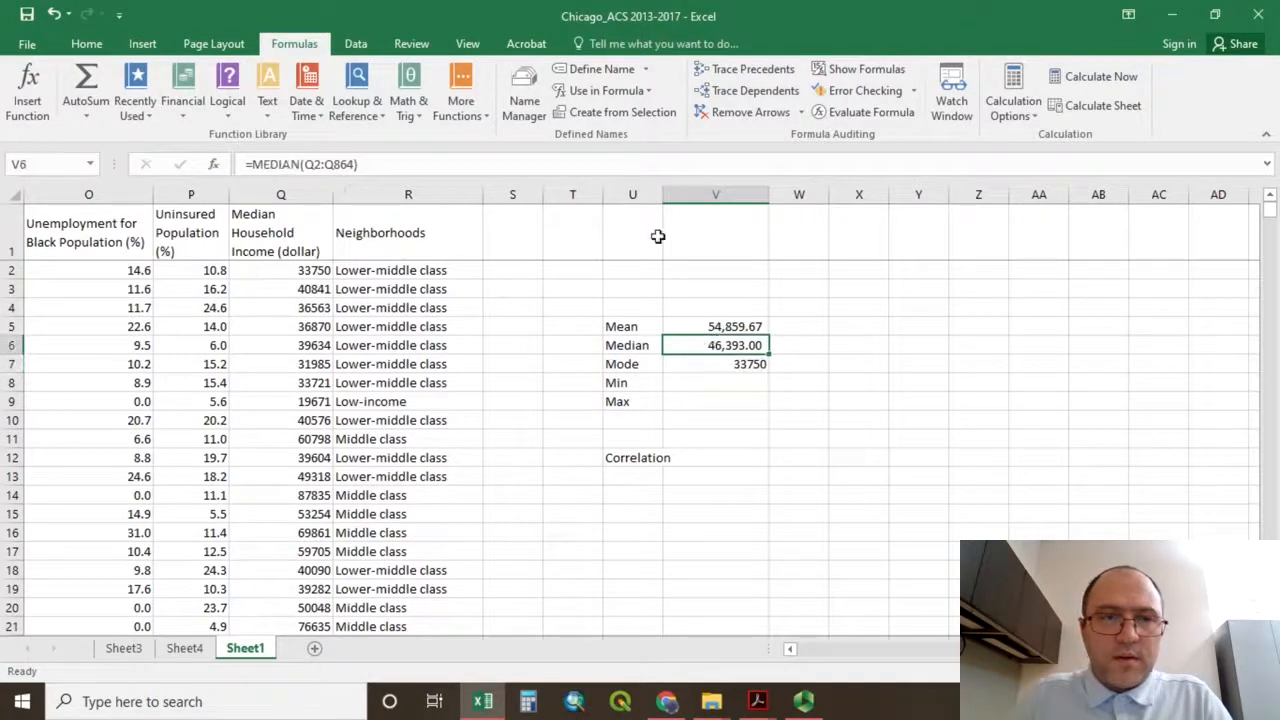
left_click(86, 43)
left_click(84, 115)
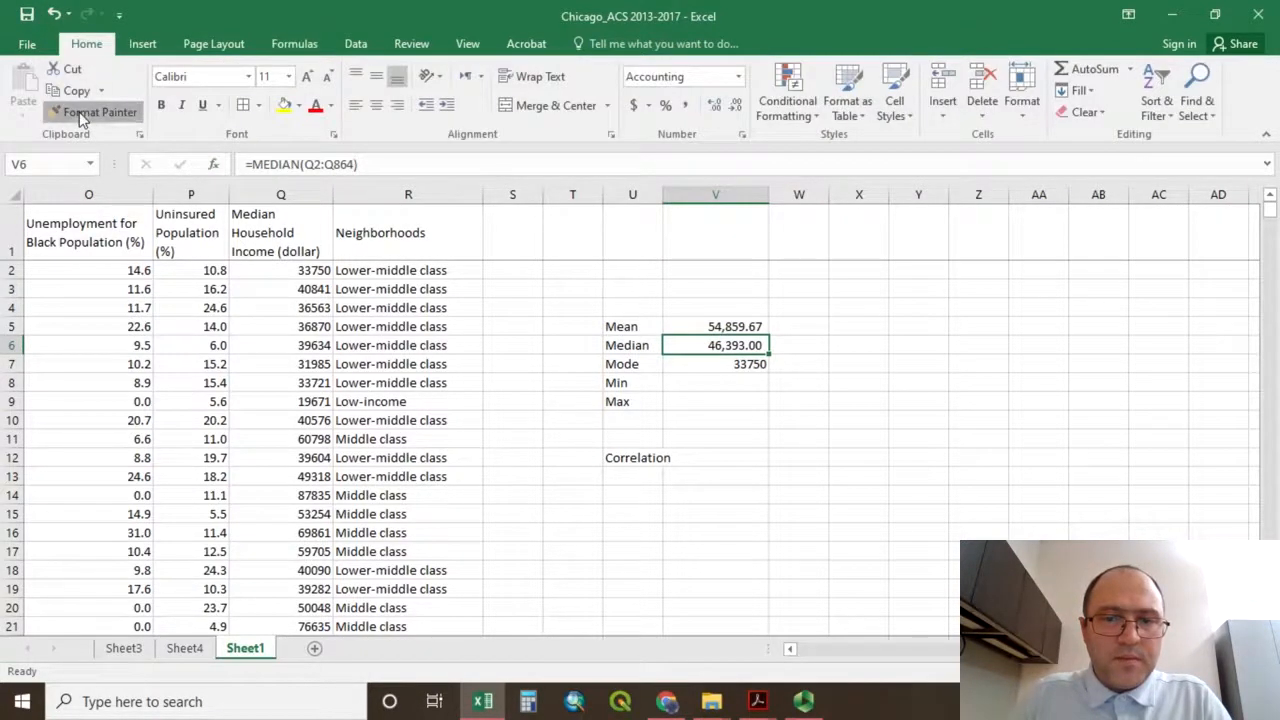
left_click(697, 364)
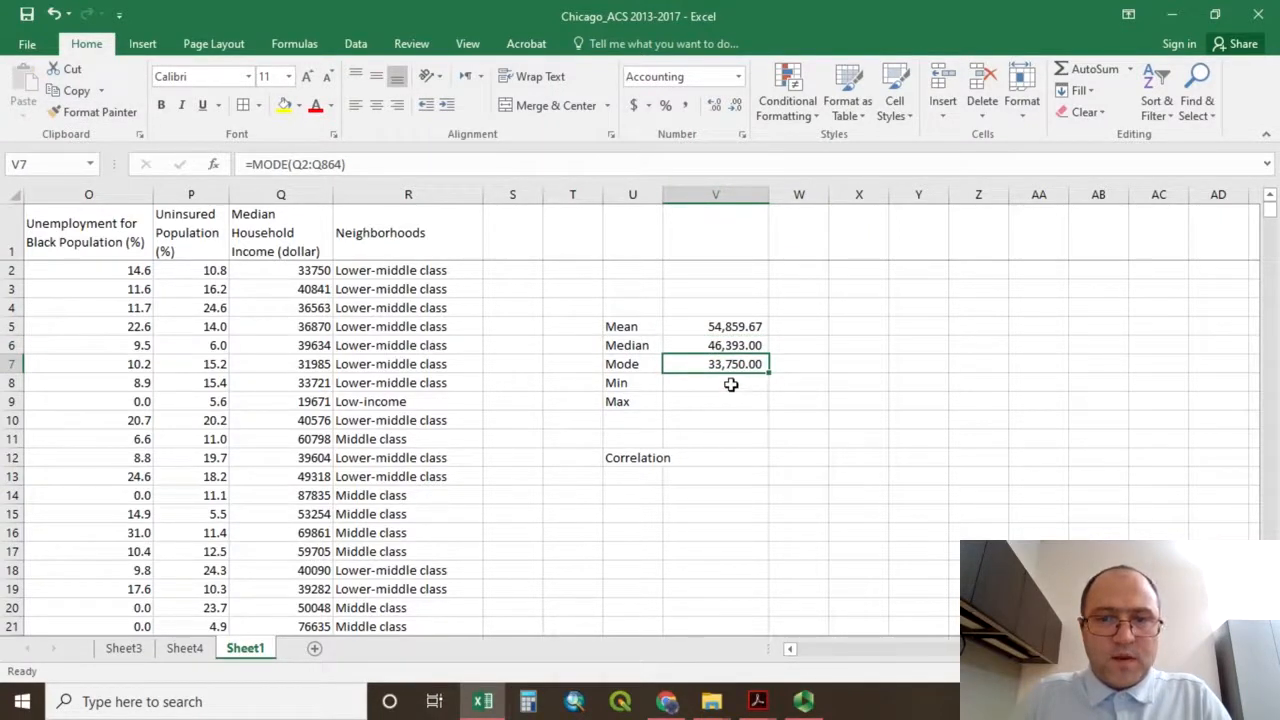
left_click(731, 385)
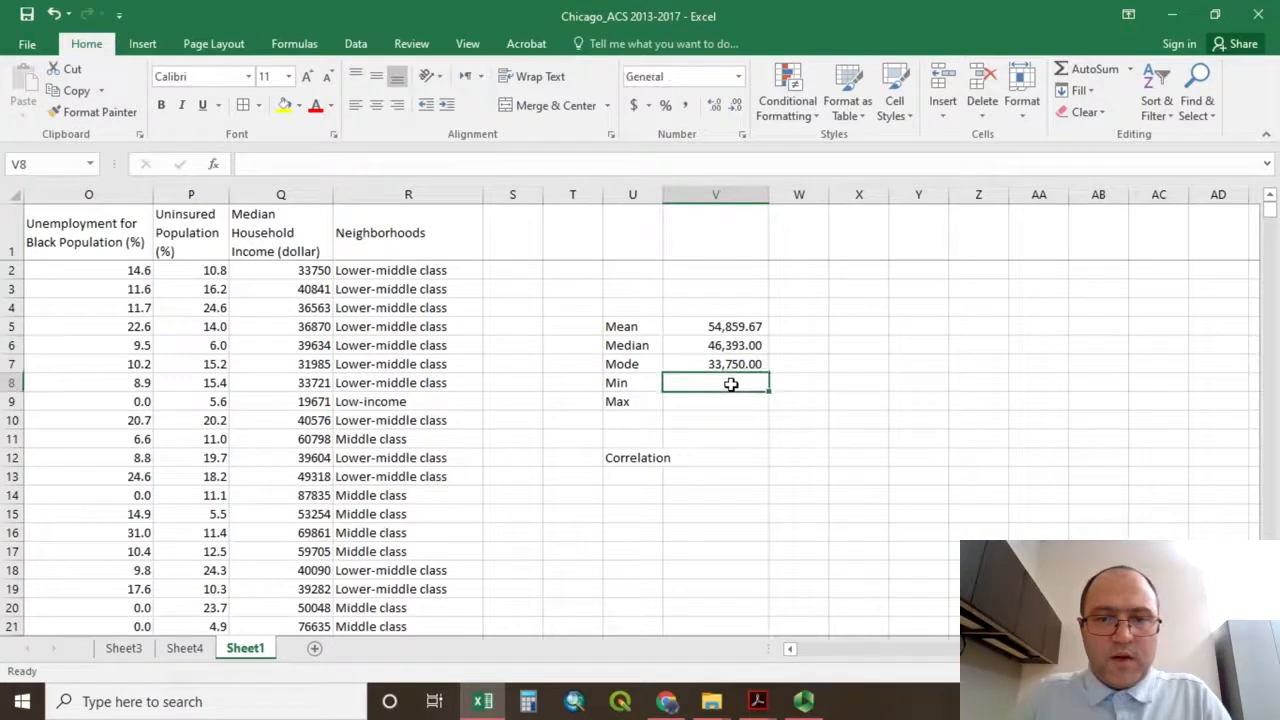
left_click(686, 328)
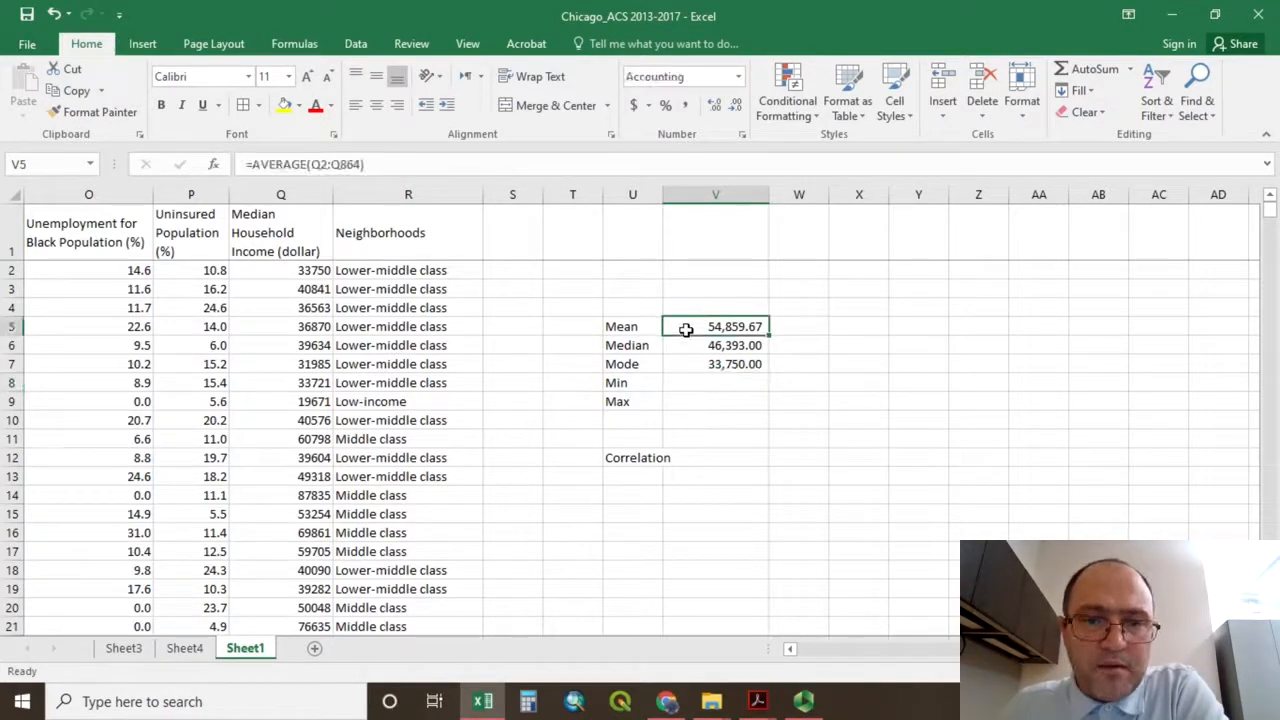
left_click(686, 345)
left_click(690, 364)
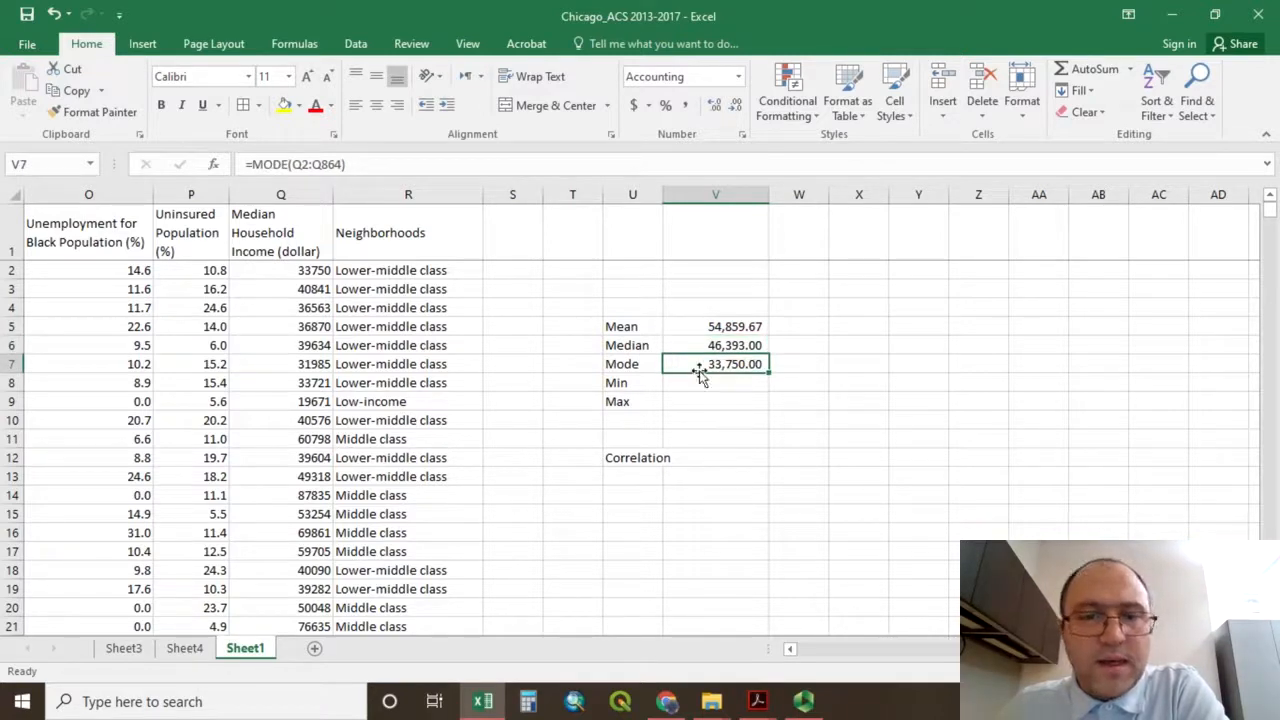
Calculate the minimum of the Median Household Income values in V8 with =MIN(Q2:Q864).
left_click(702, 383)
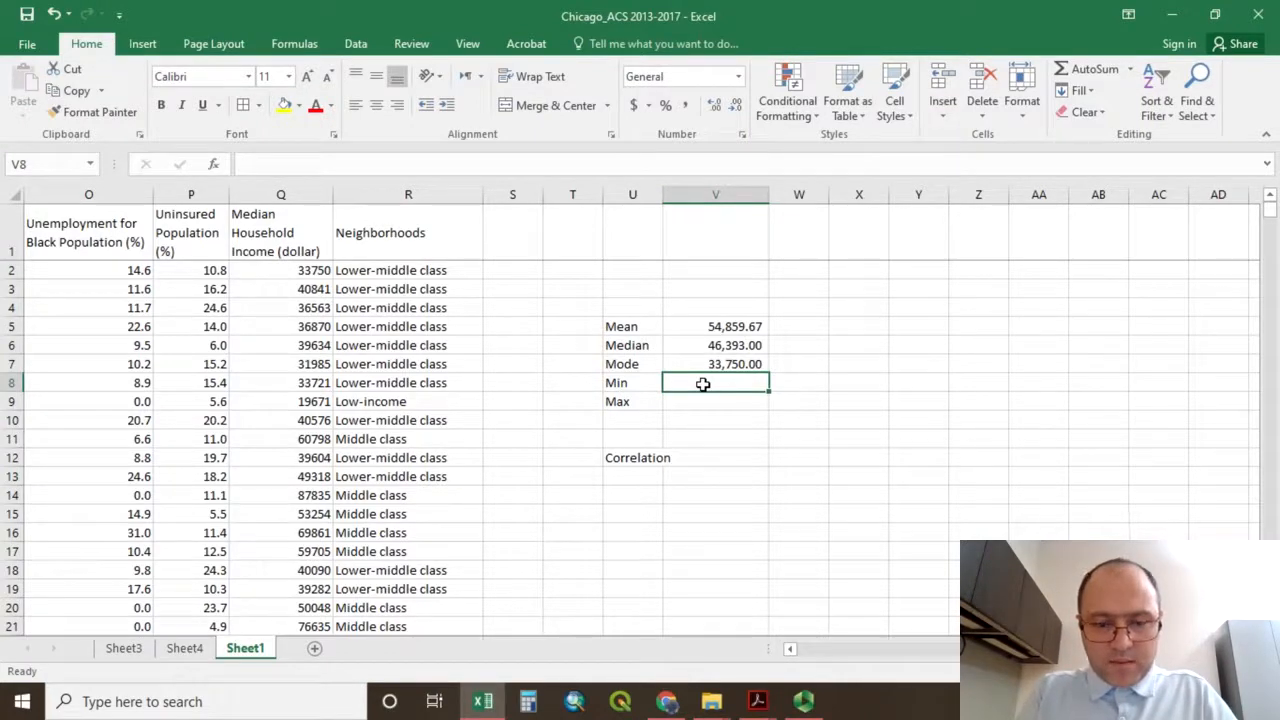
type("=mi")
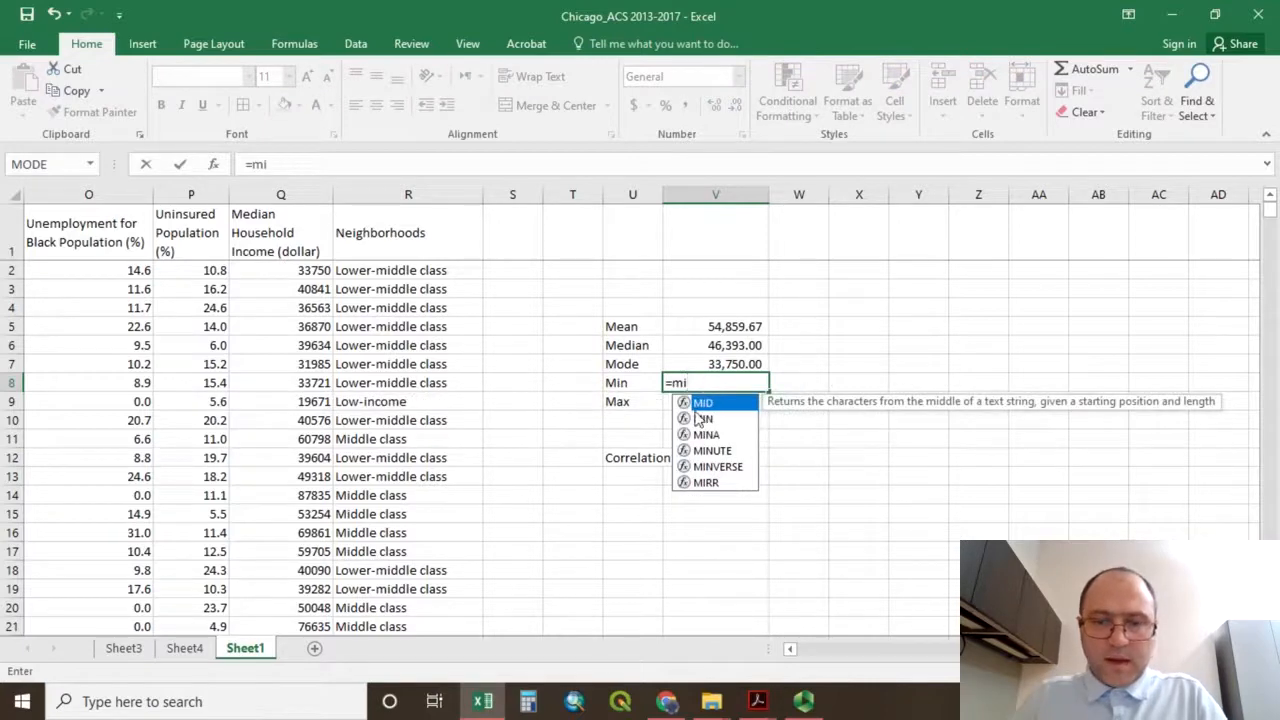
double_click(701, 418)
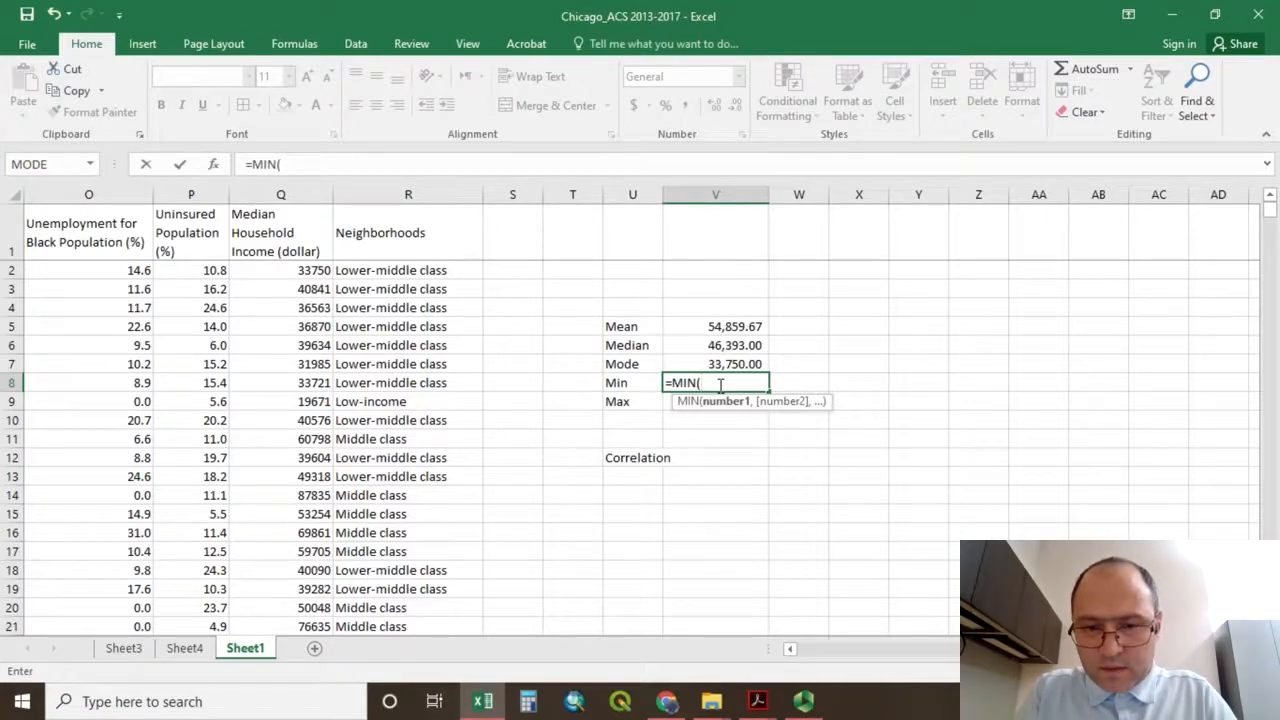
type("q2")
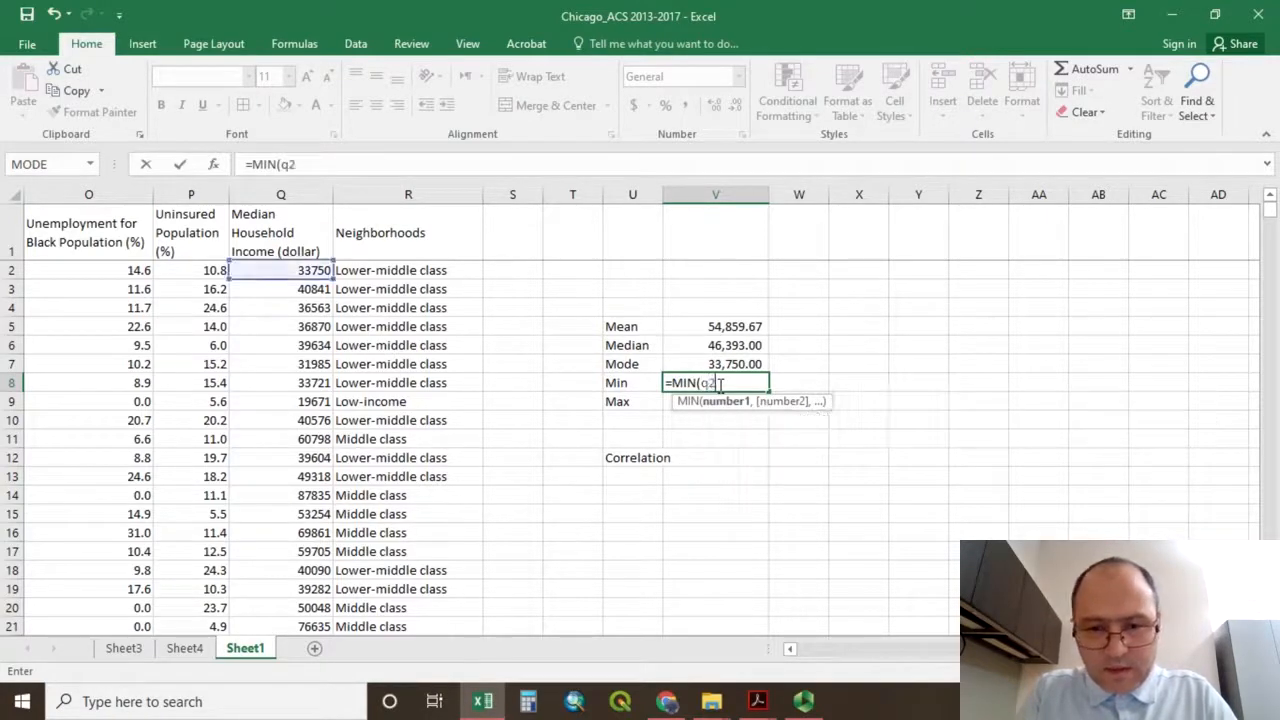
type(":")
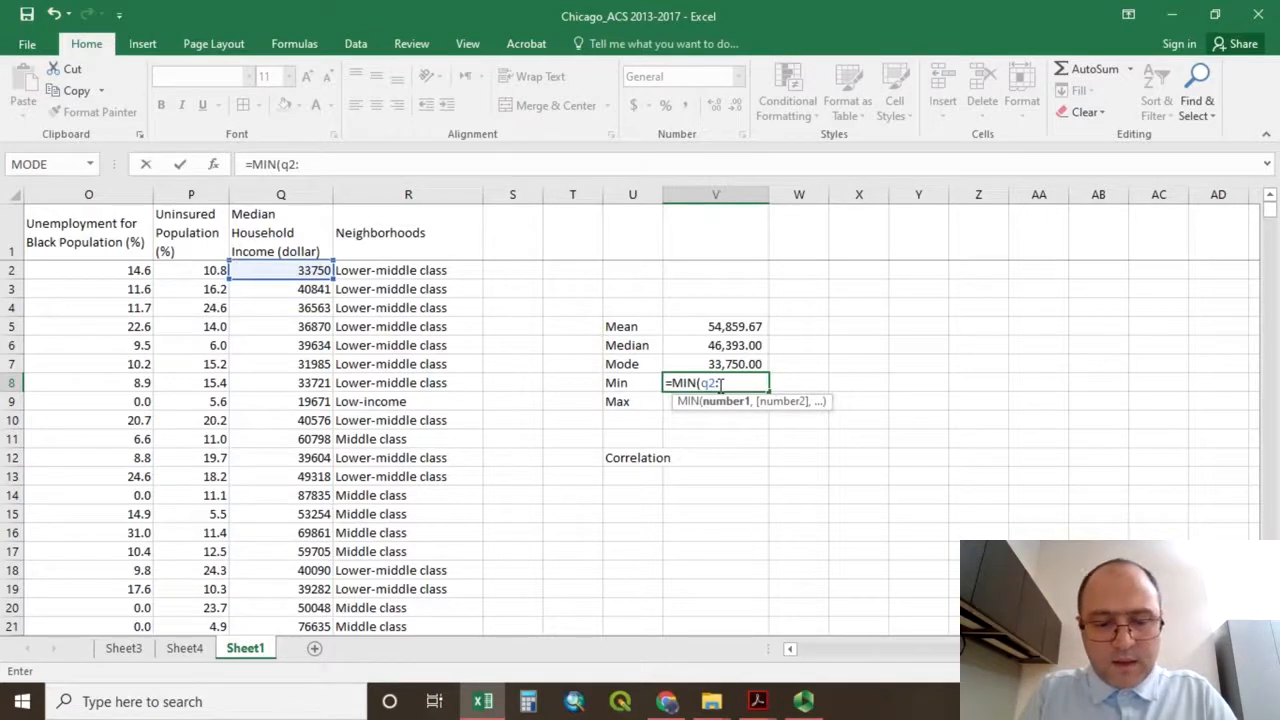
type("q8")
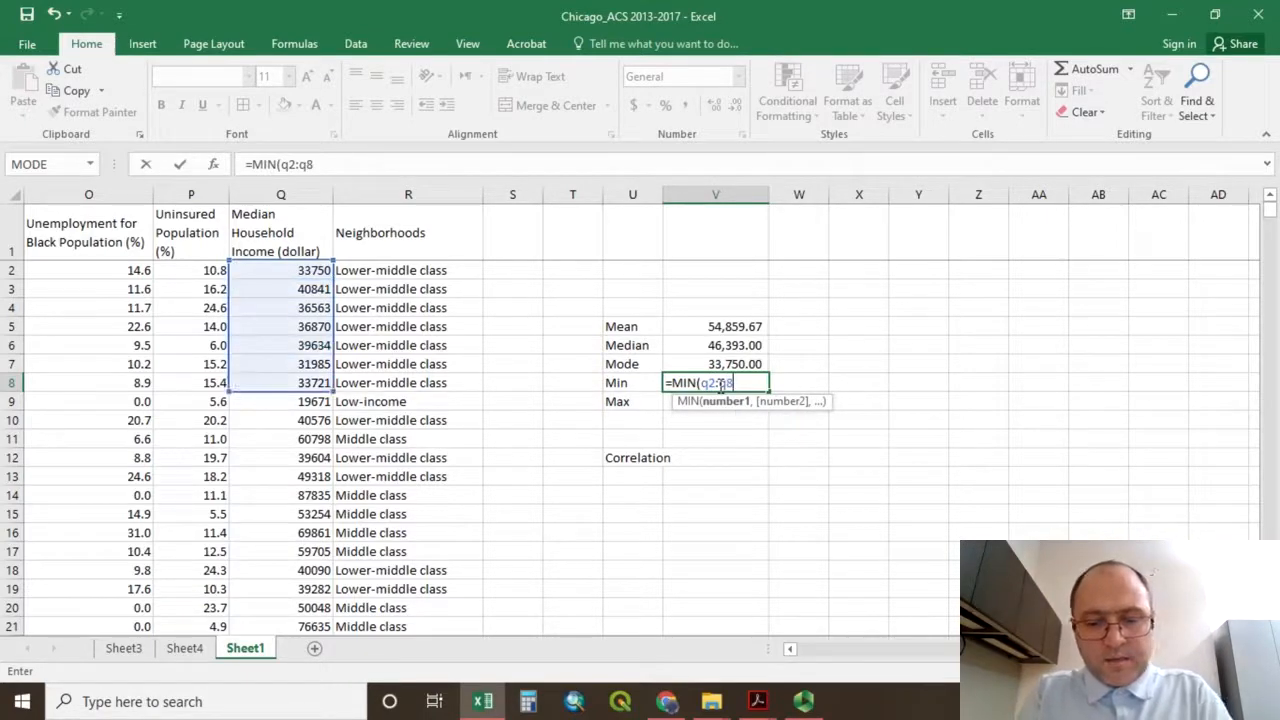
type("64")
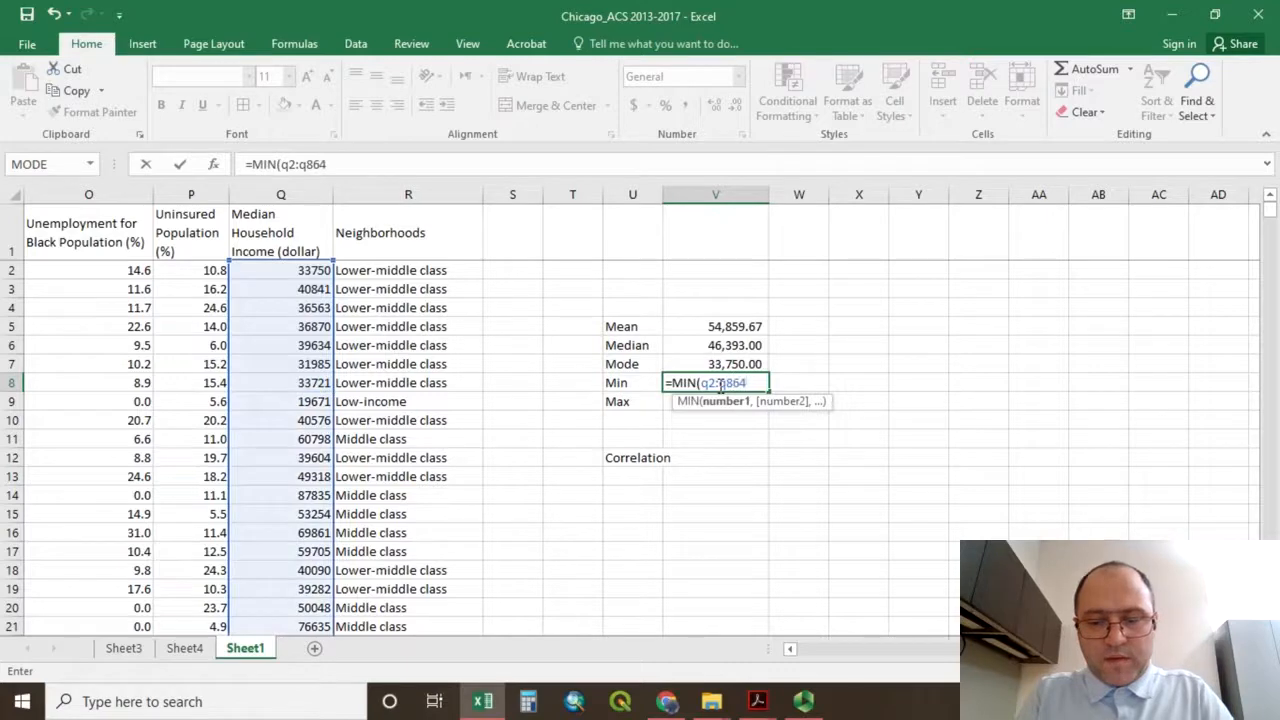
key("Return")
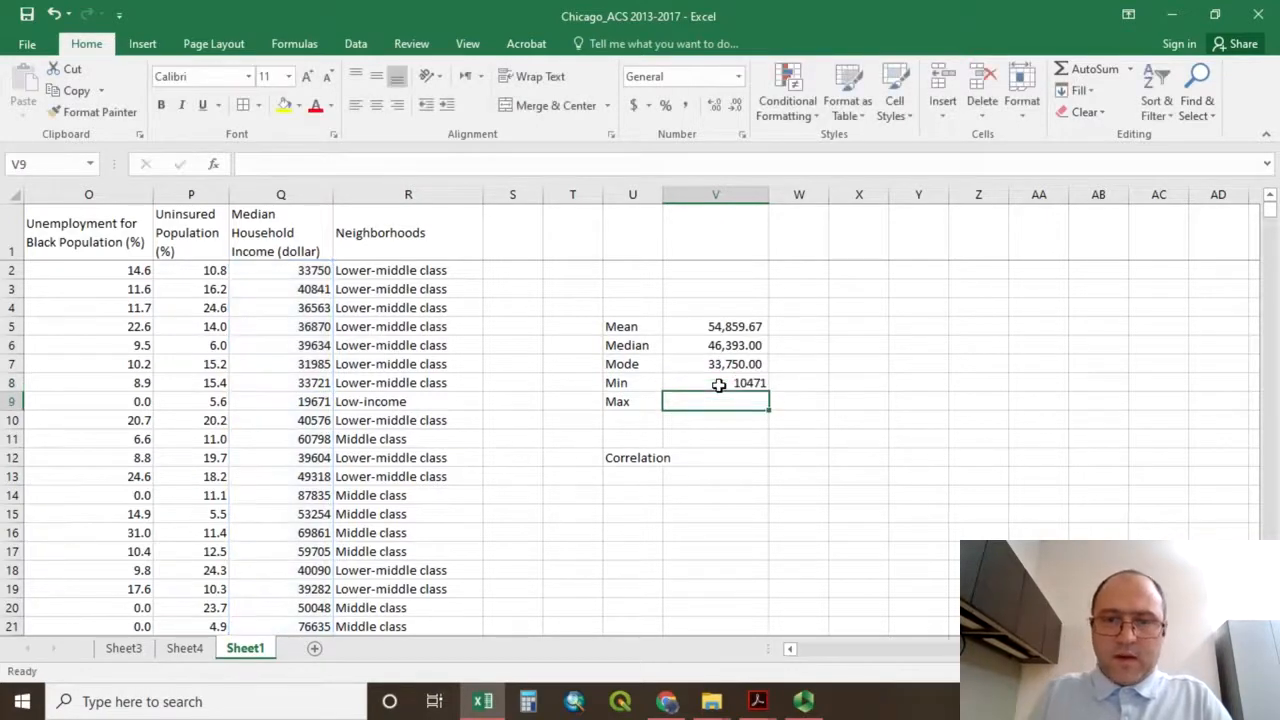
left_click(719, 385)
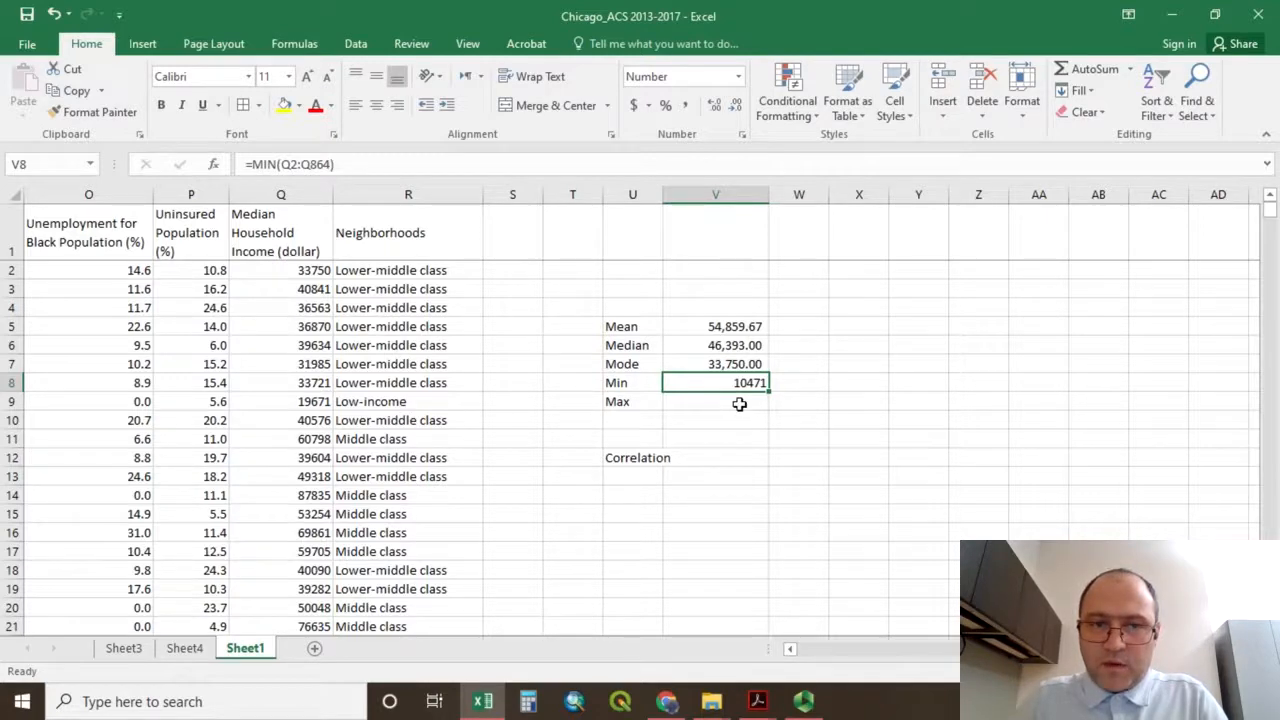
Calculate the maximum of the Median Household Income values in V9 with =MAX(Q2:Q864).
left_click(739, 404)
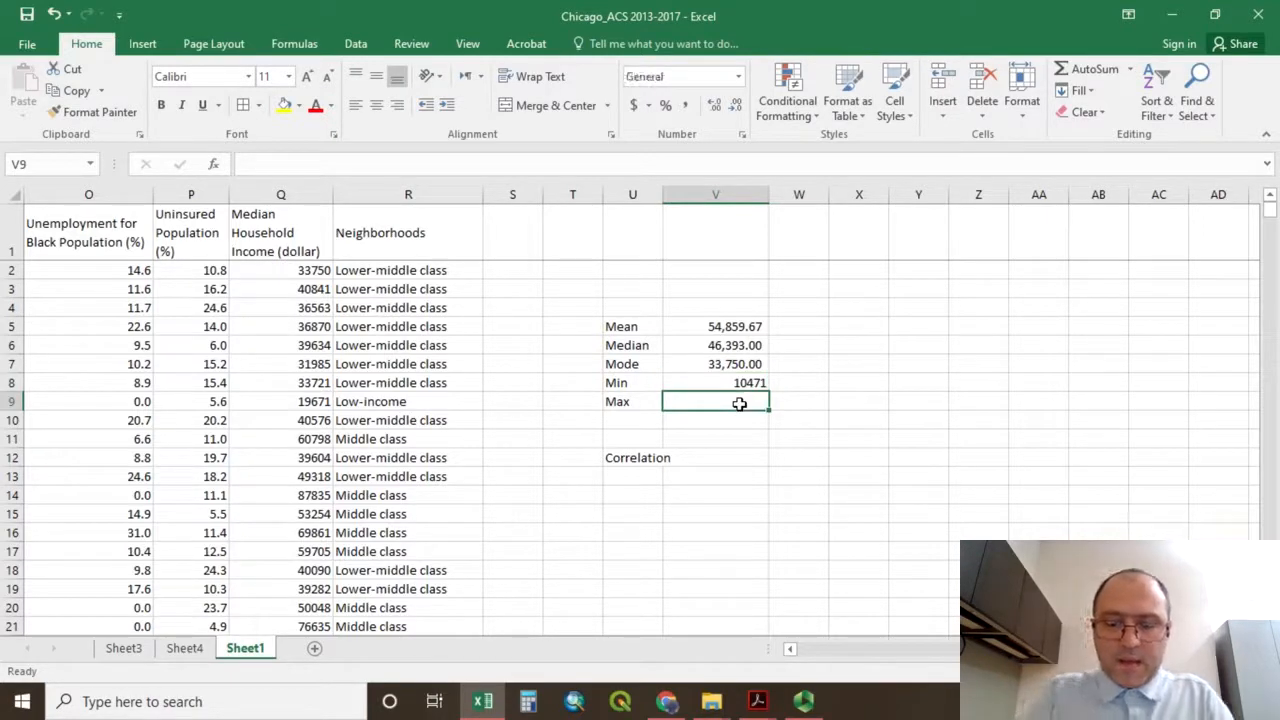
type("=max")
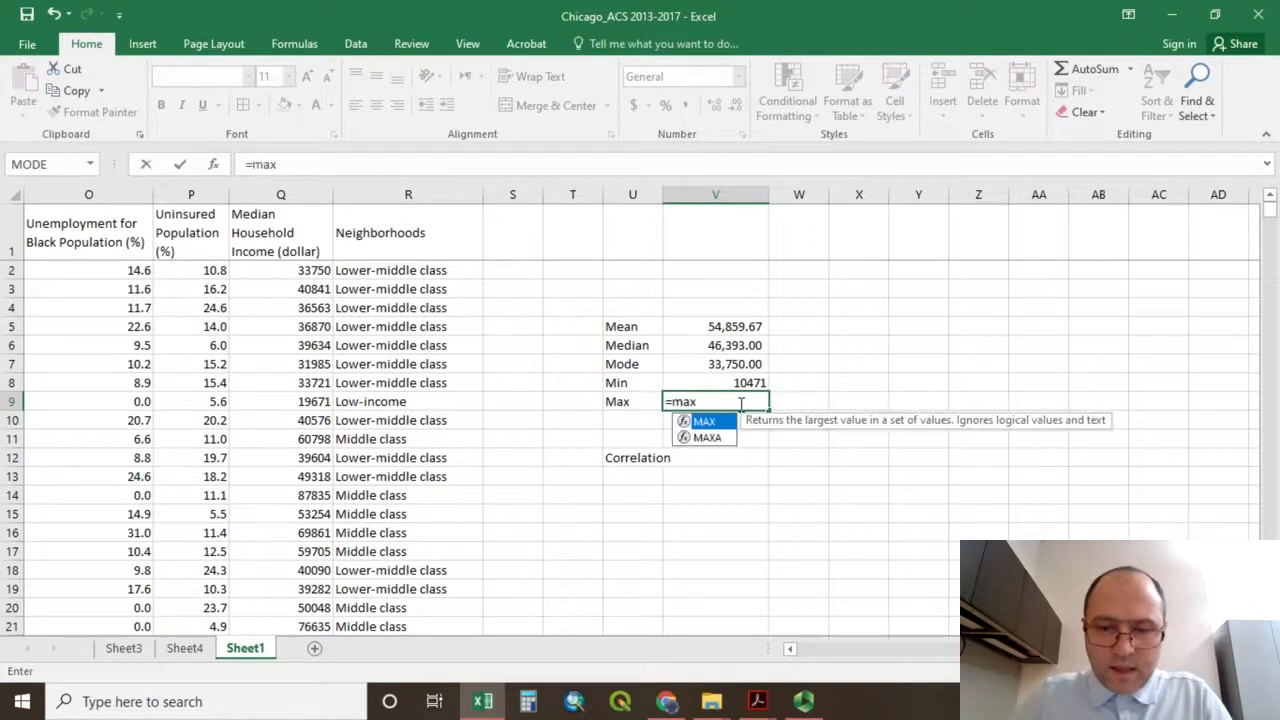
double_click(722, 420)
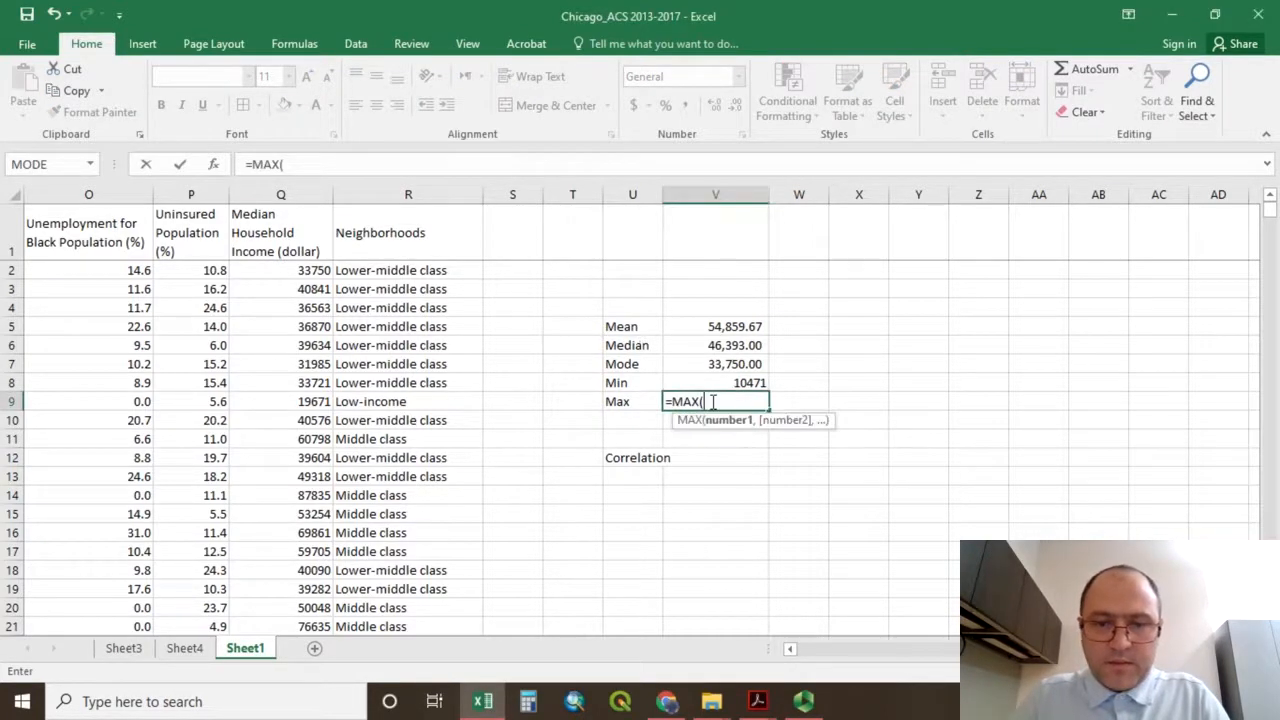
type("q2")
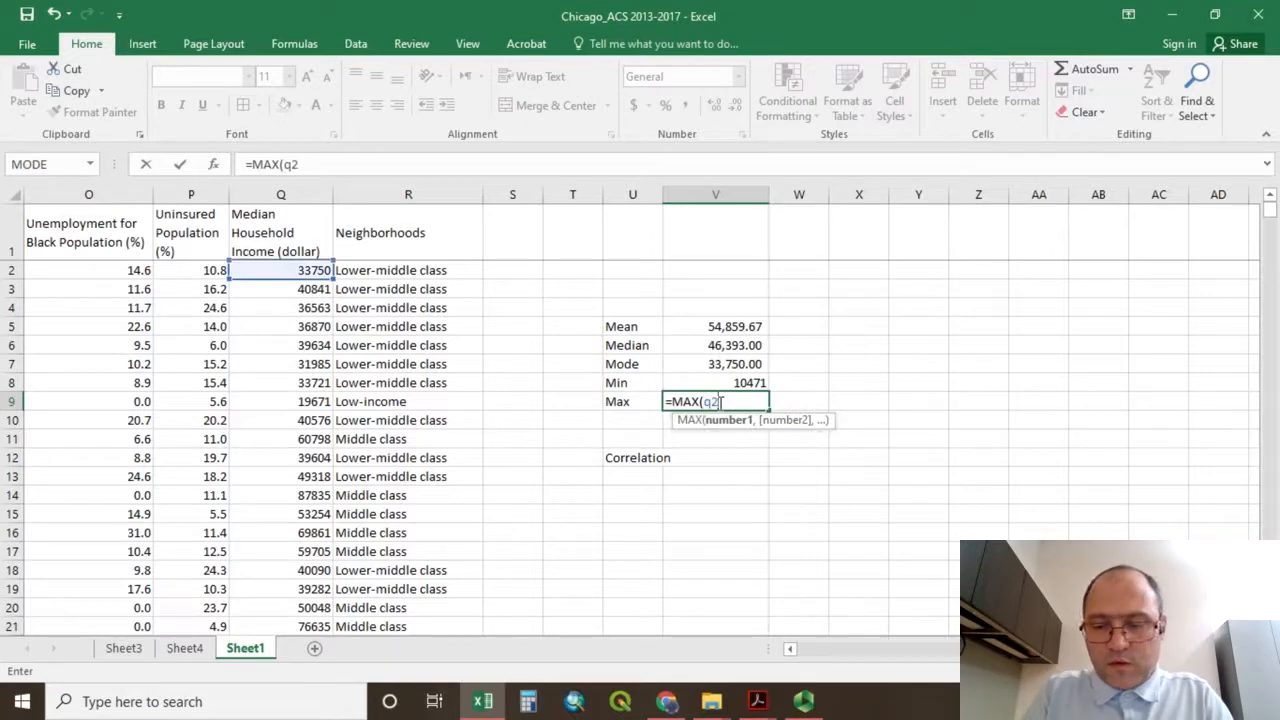
type(":")
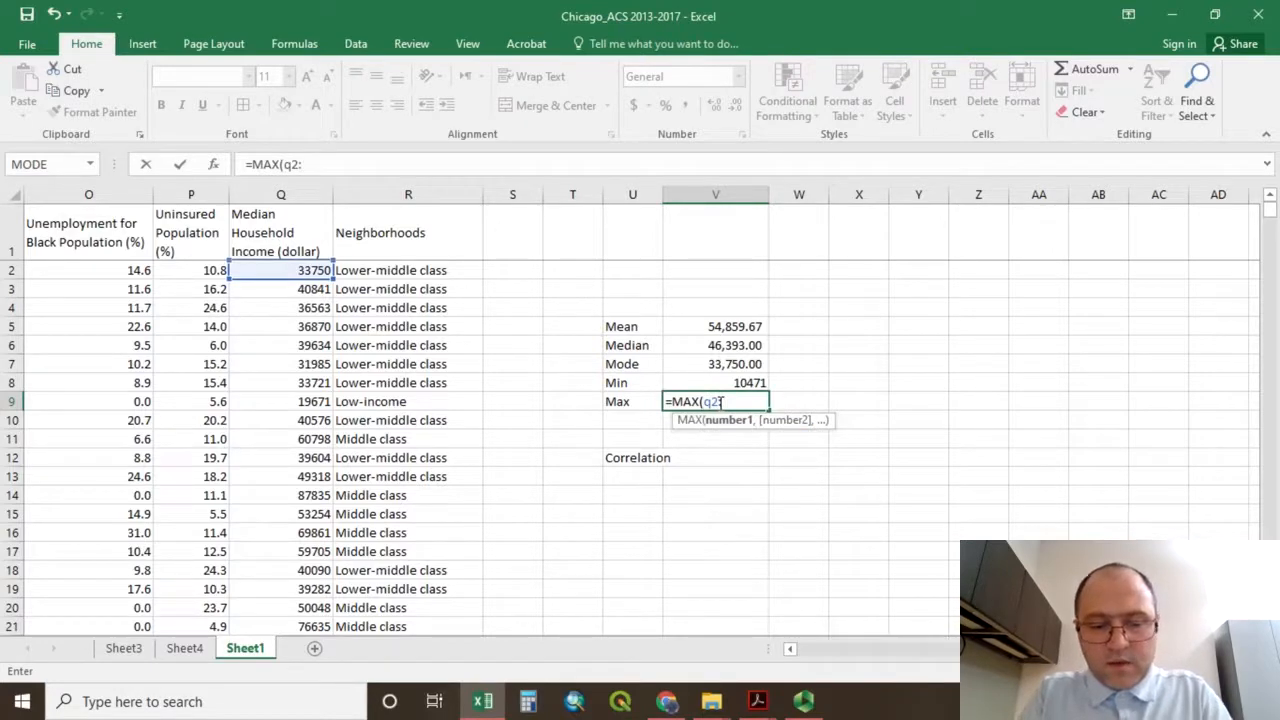
type("q86")
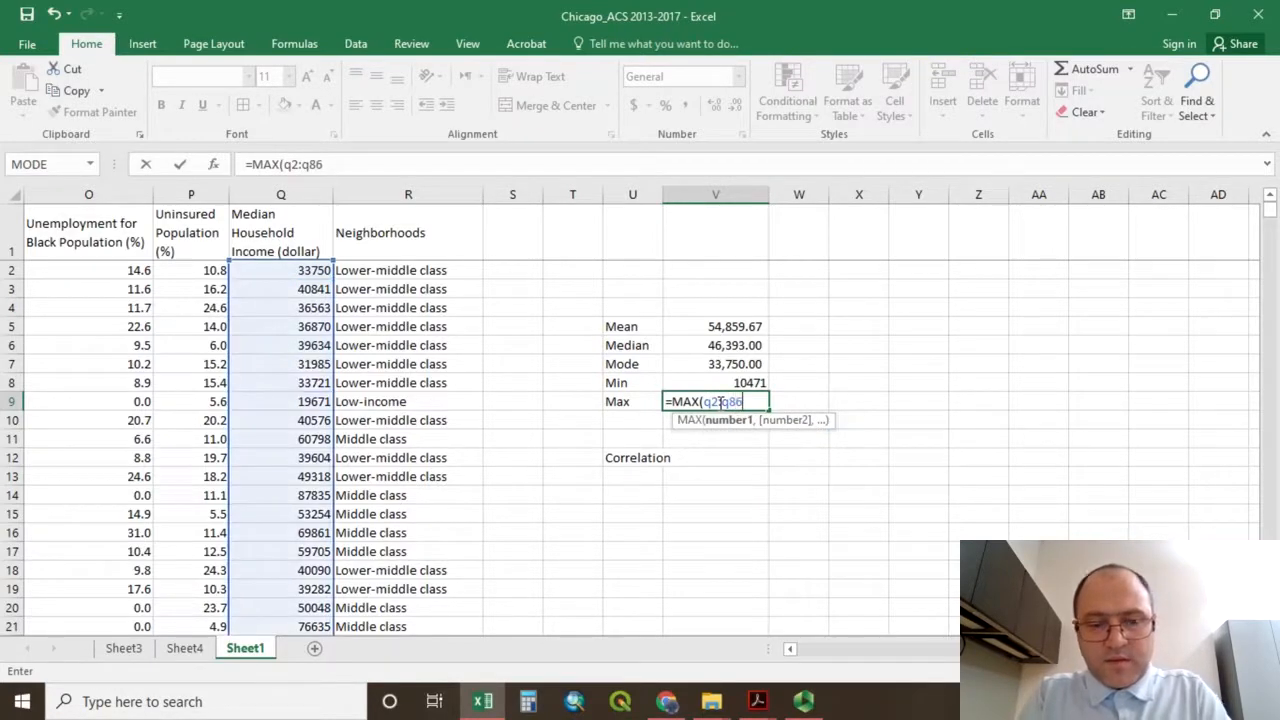
type("4")
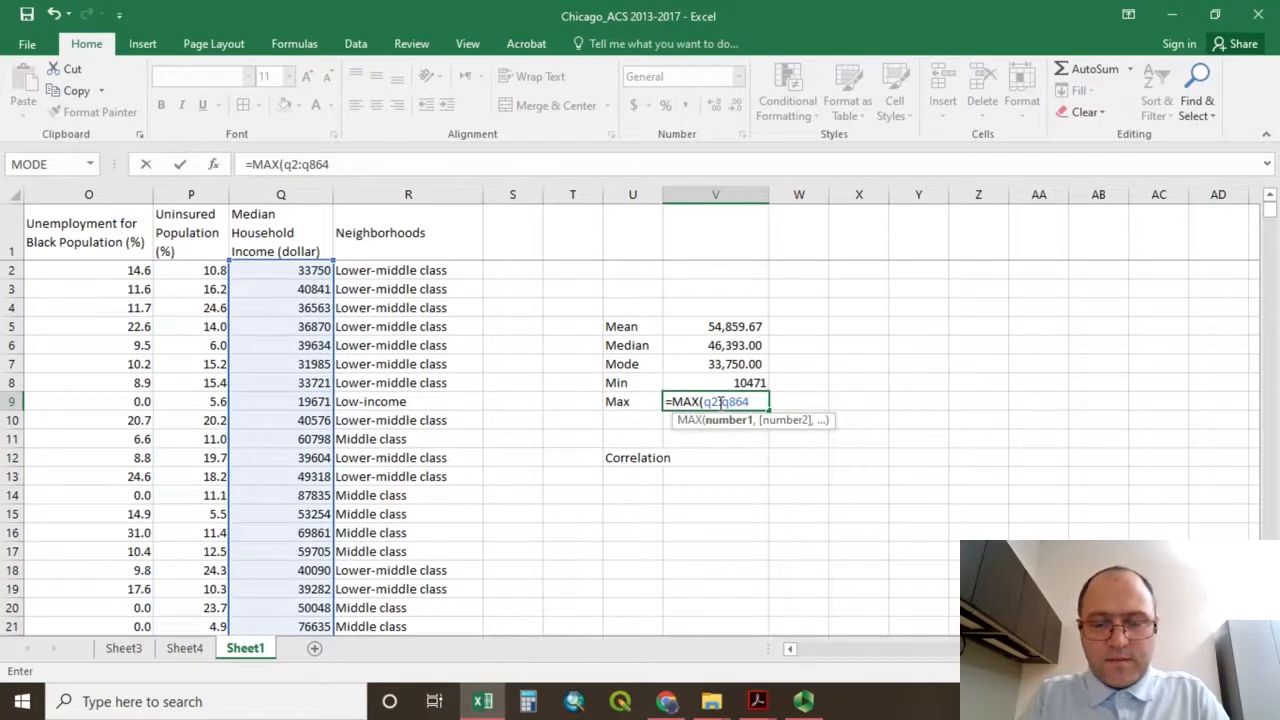
type(")")
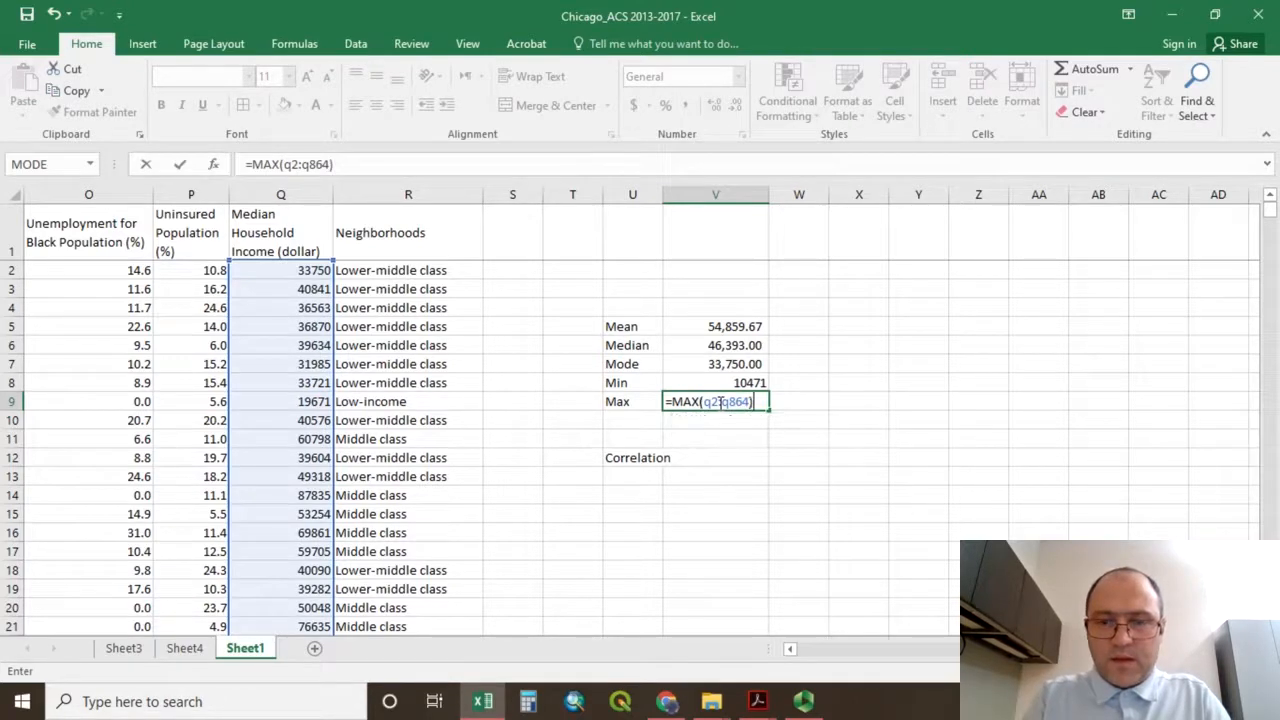
key("Return")
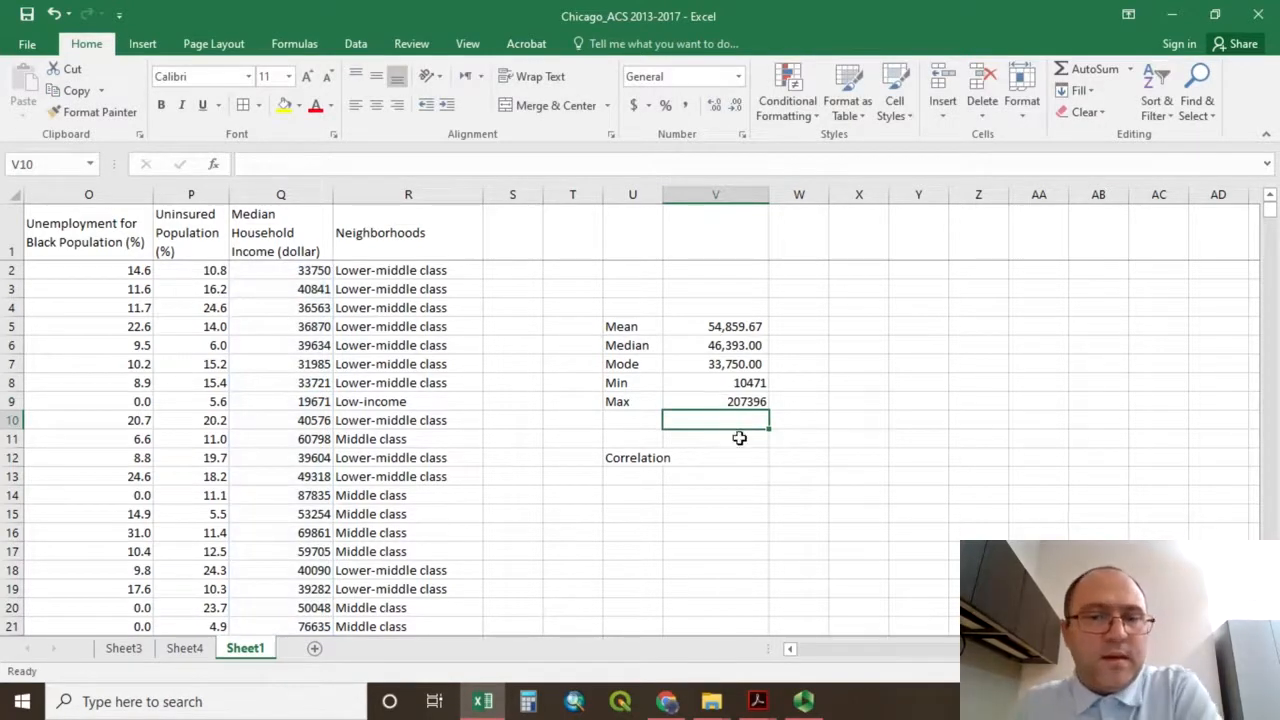
Apply the comma style to the minimum and maximum values in V8:V9.
left_click(709, 401)
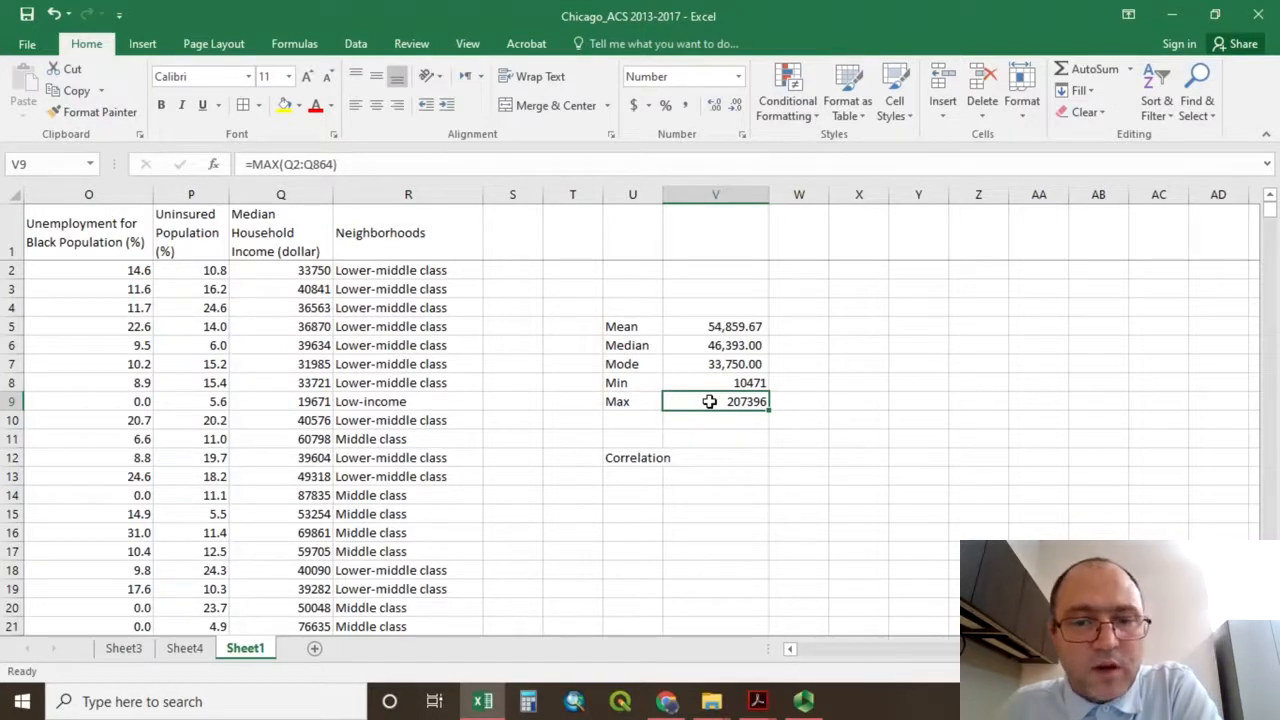
left_click_drag(713, 382, 723, 400)
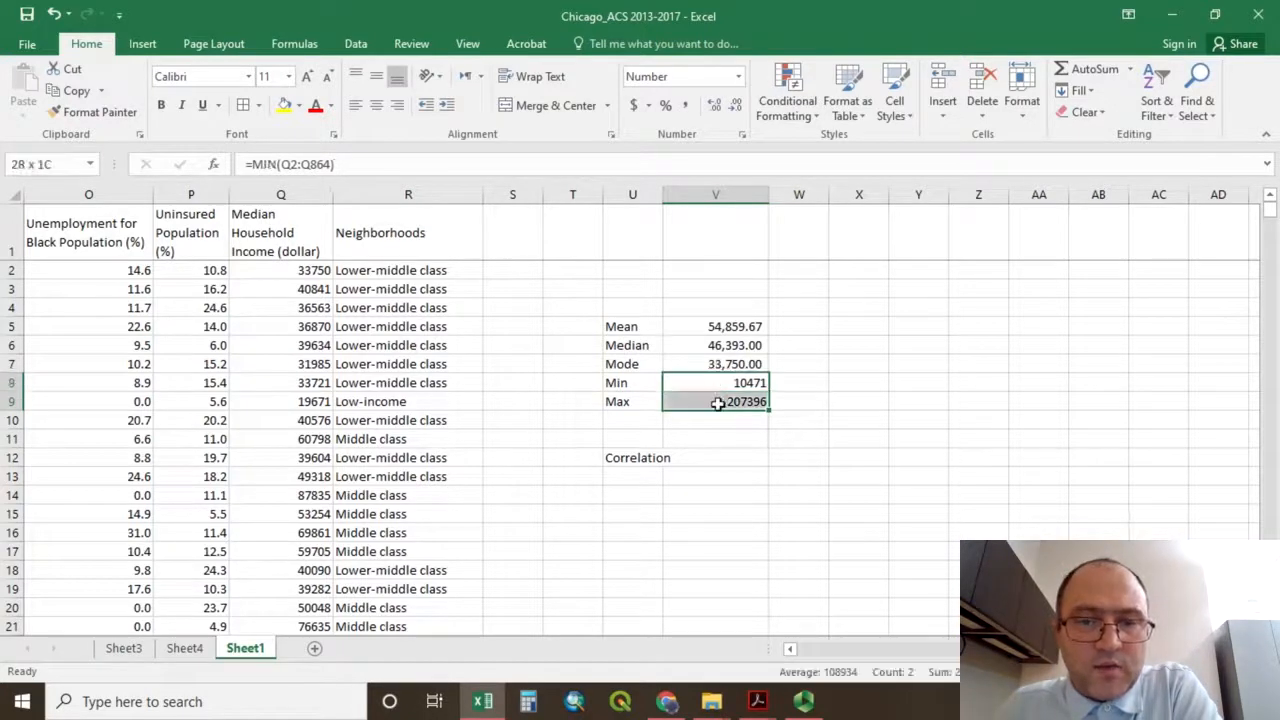
left_click(686, 106)
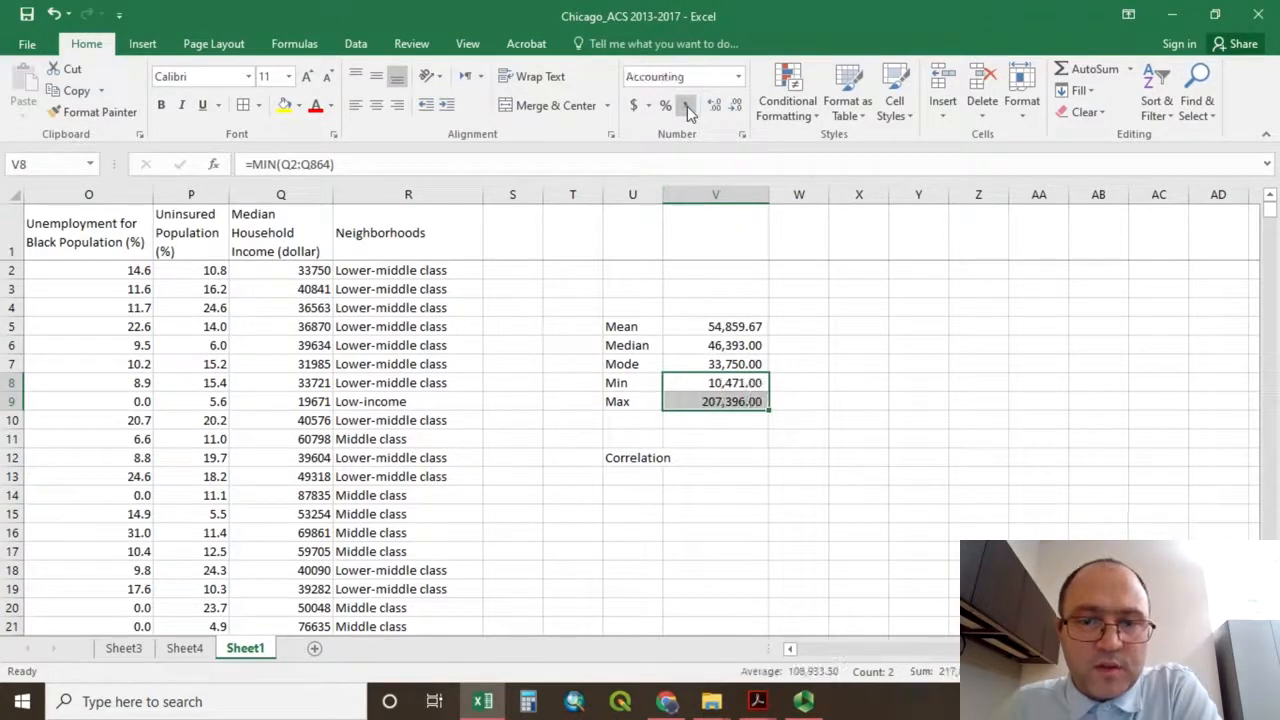
Widen column U so that the Correlation label in U12 fits inside its cell.
left_click(716, 440)
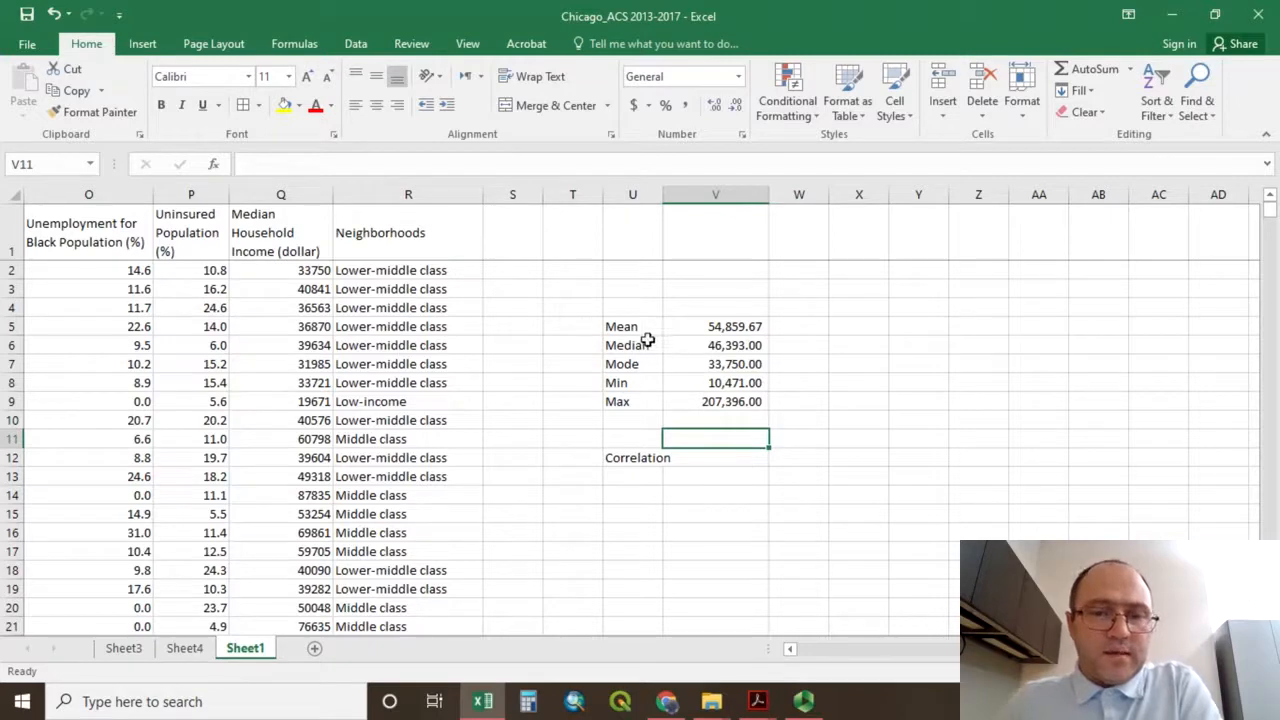
left_click(710, 458)
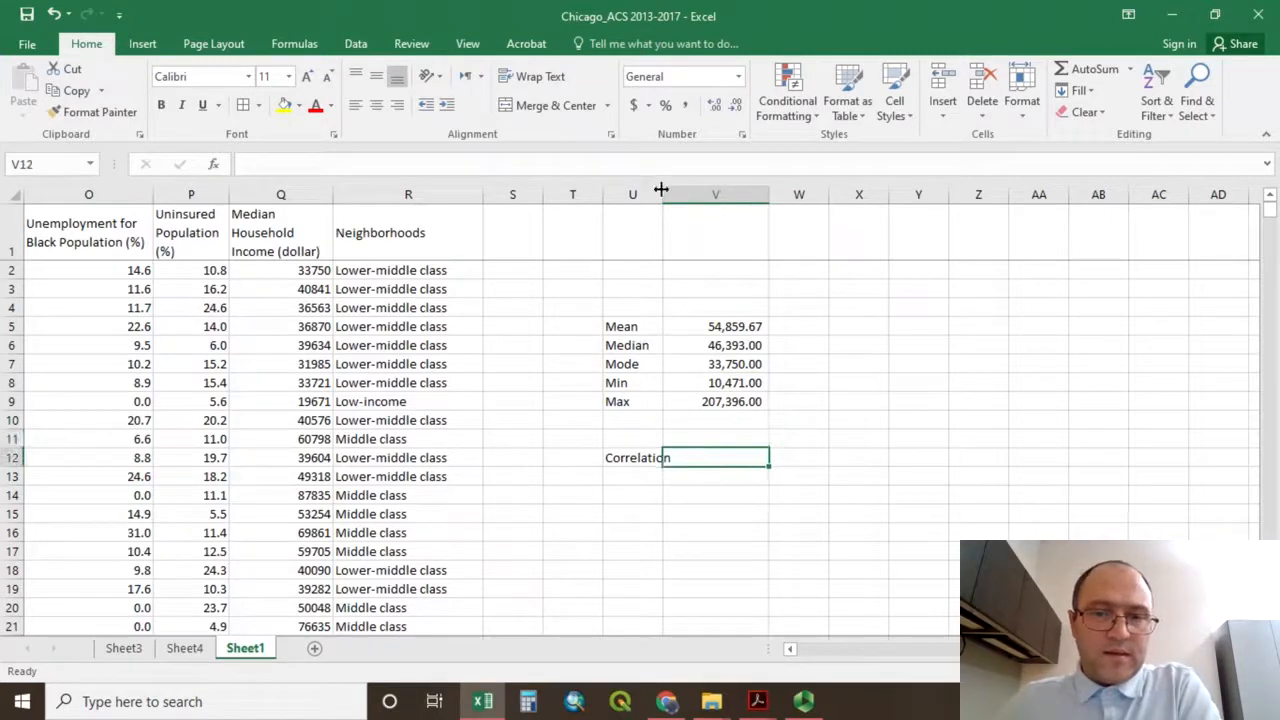
left_click_drag(663, 190, 741, 190)
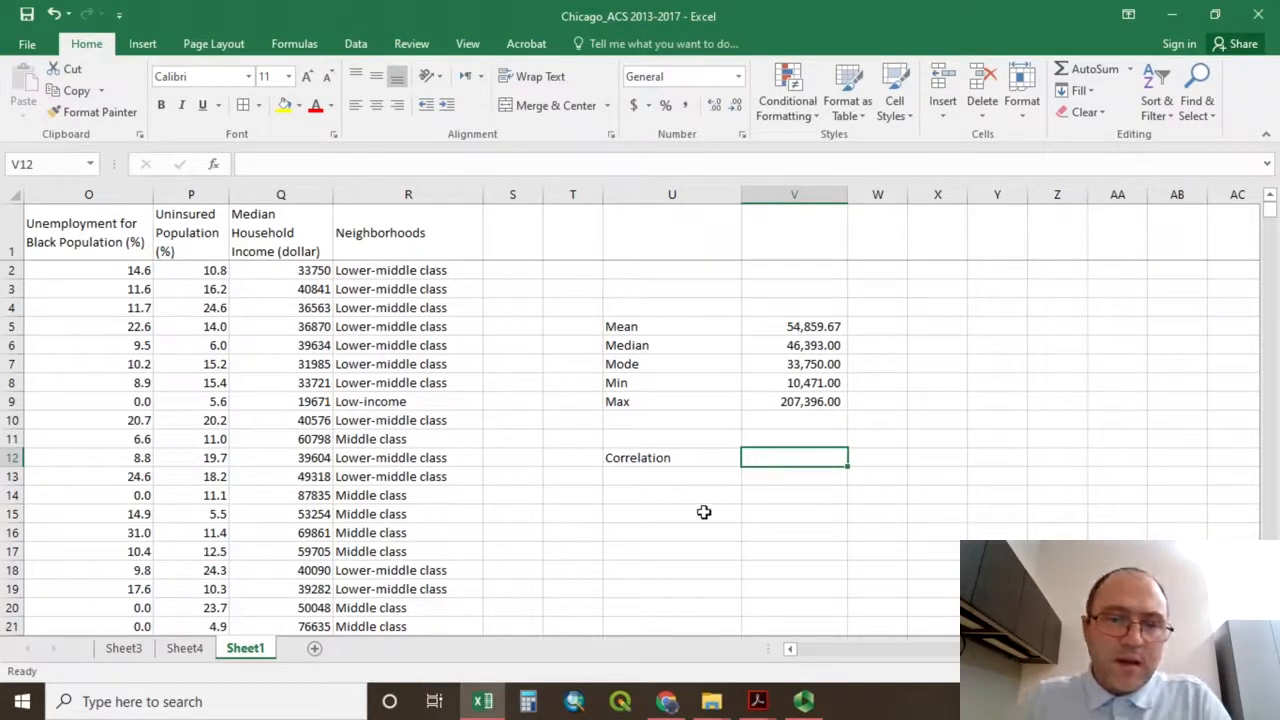
Highlight the Median Household Income (dollar) header in Q1 and the Household Size header in B1 with yellow fill.
left_click(279, 216)
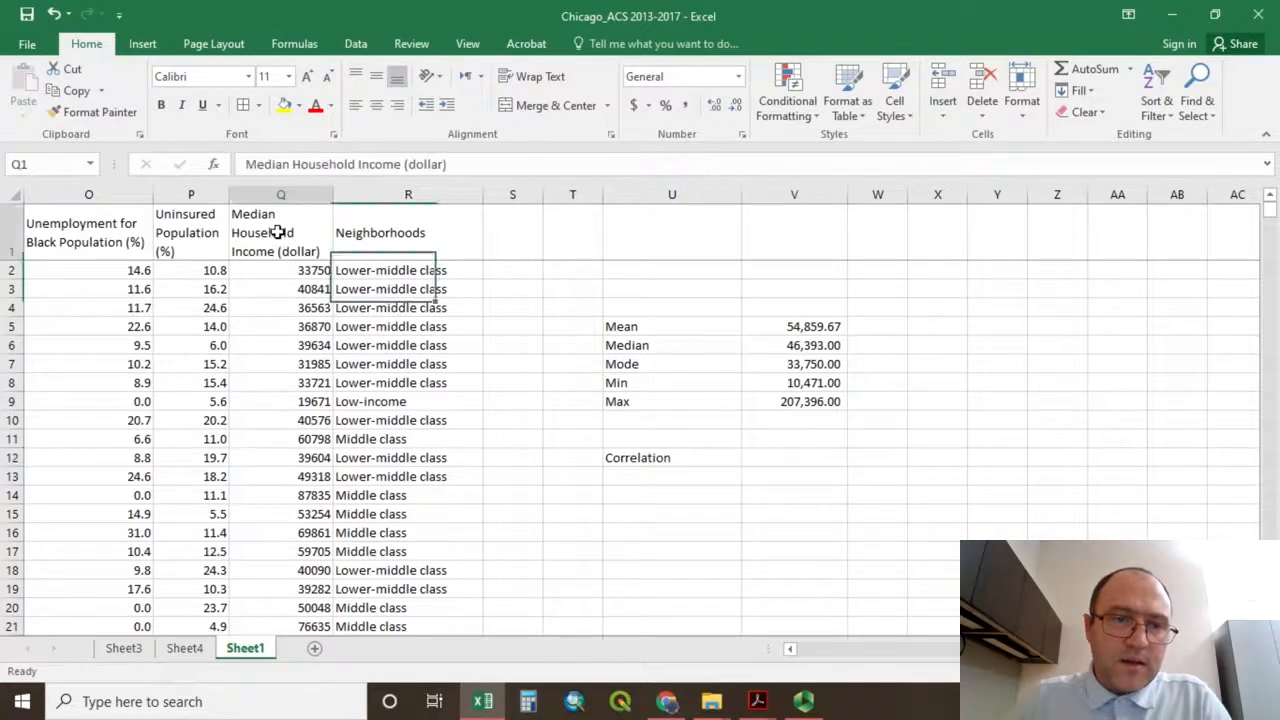
left_click(285, 106)
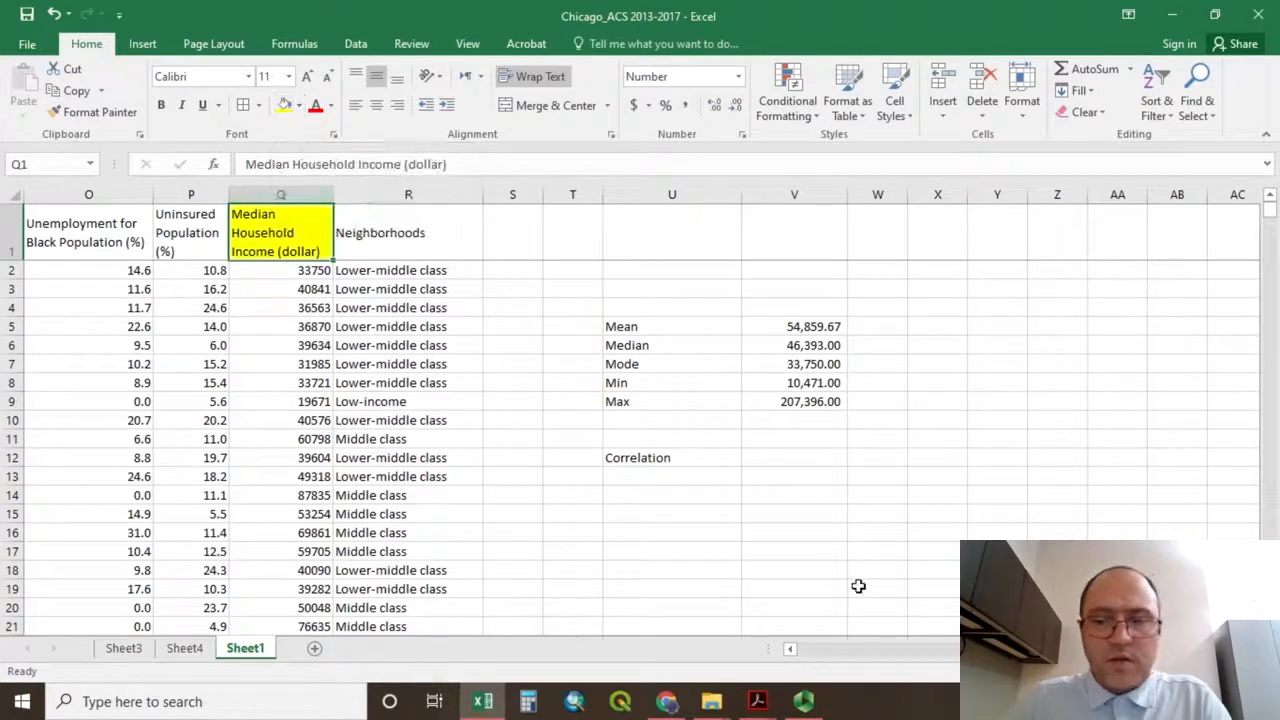
left_click_drag(1030, 650, 784, 665)
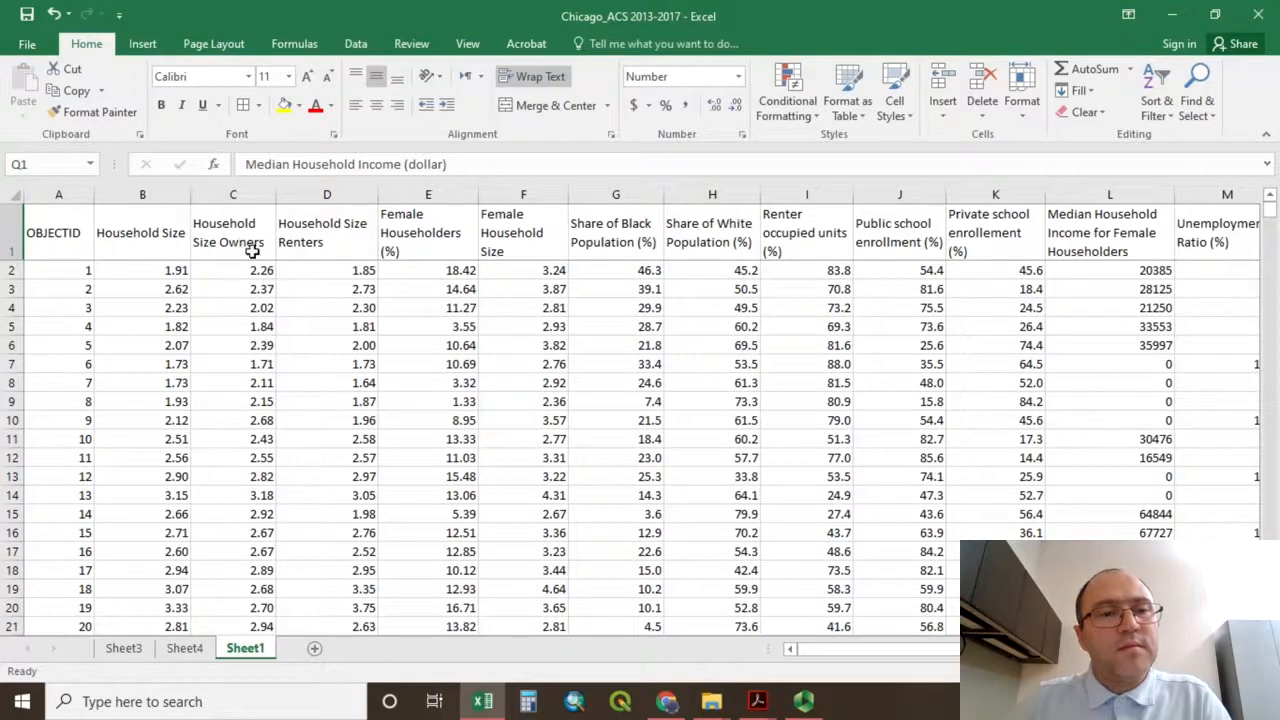
left_click(120, 237)
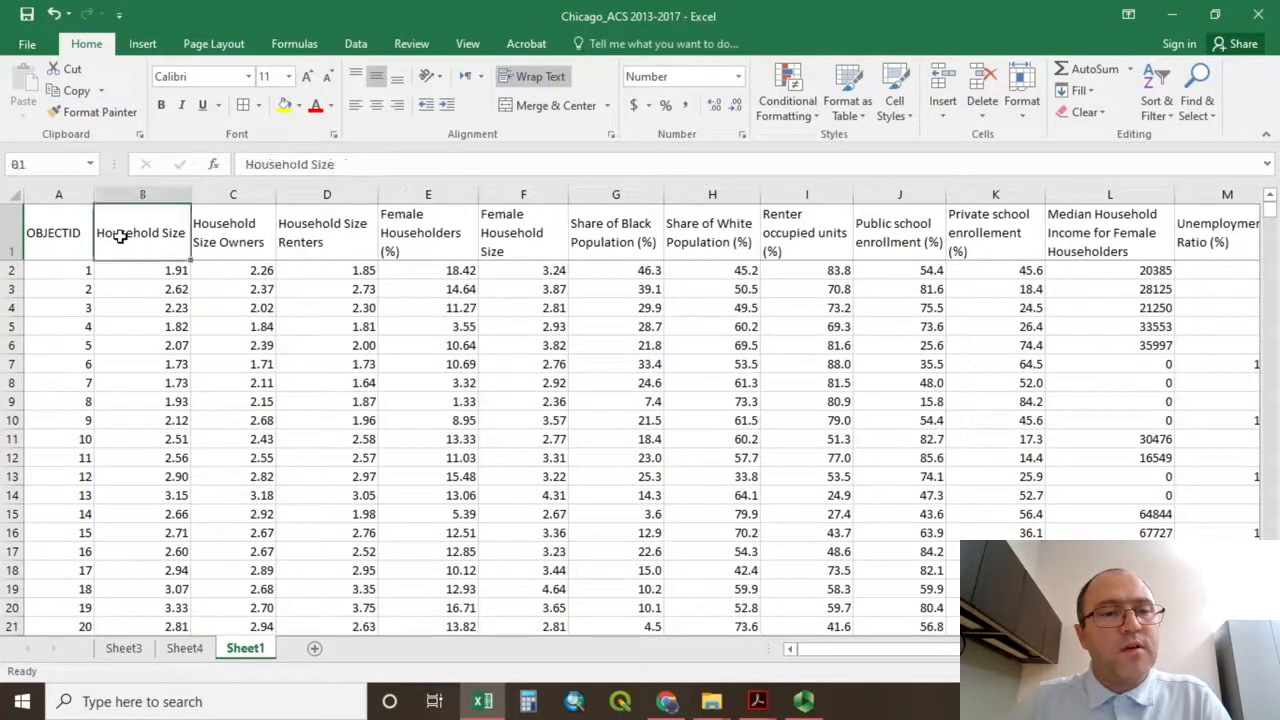
left_click(284, 105)
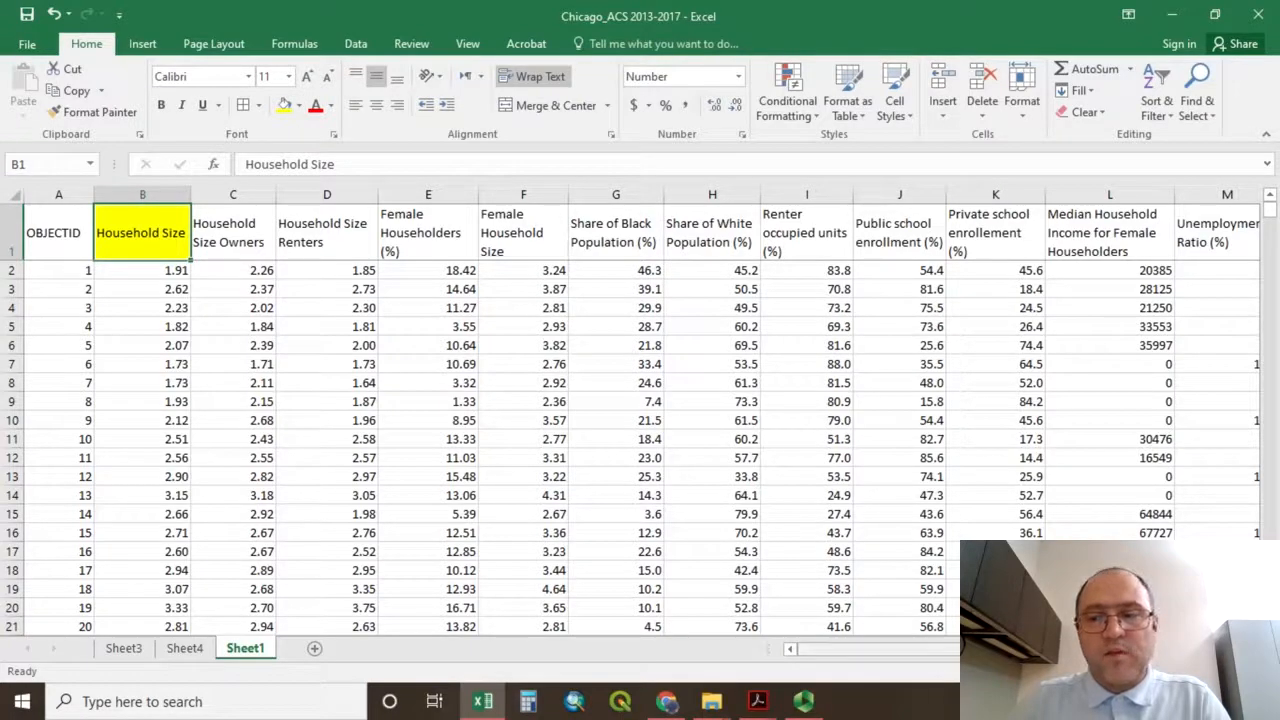
Enter =correl in V12, next to the Correlation label.
scroll(640, 410, "right", 6)
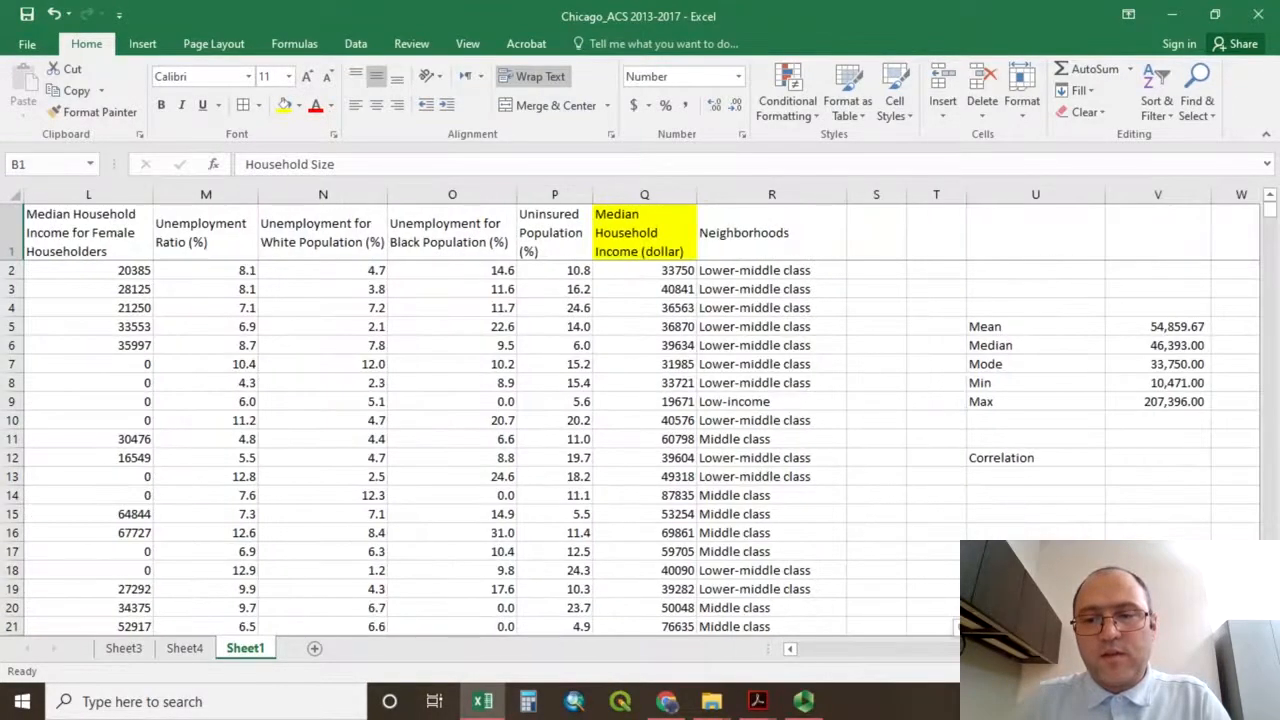
left_click(1156, 463)
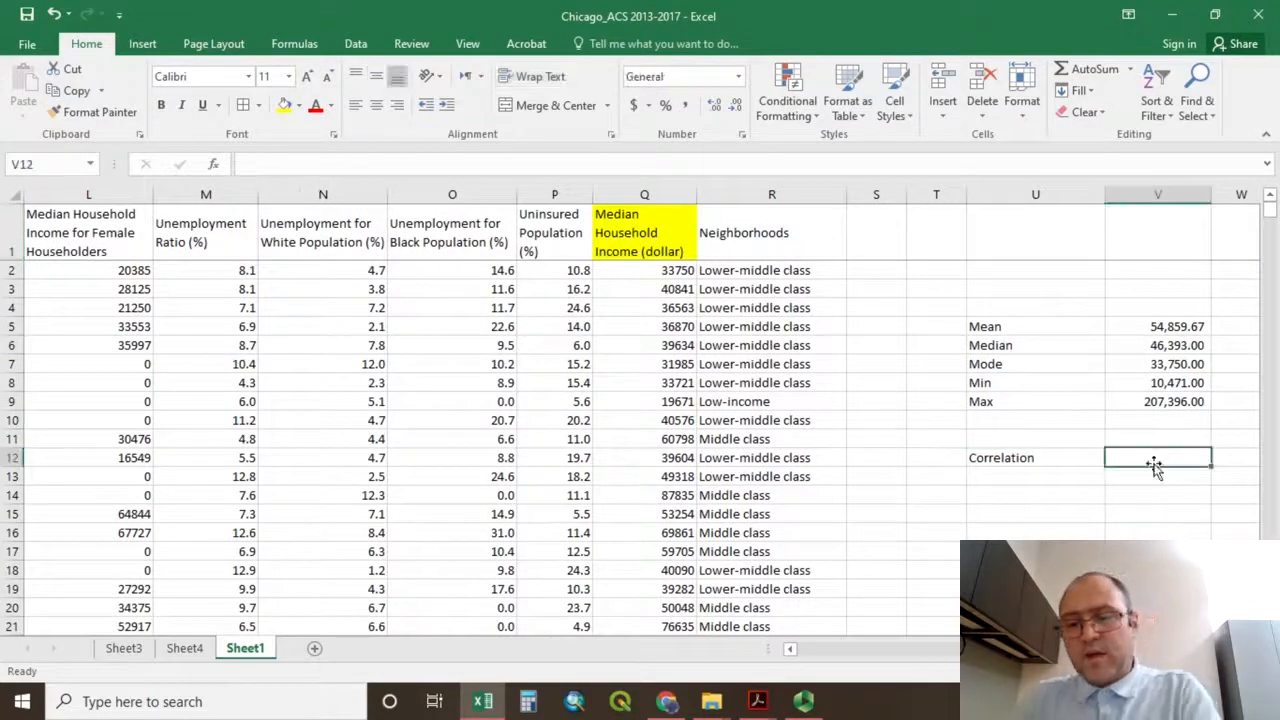
type("=")
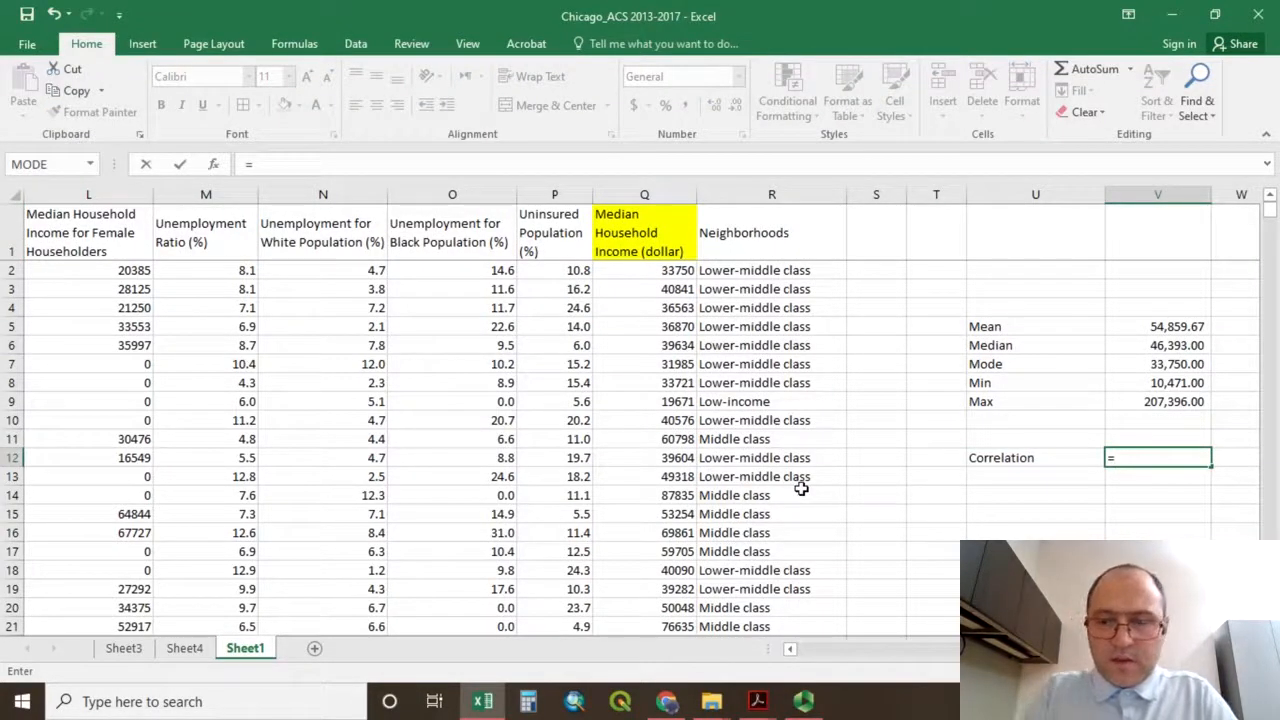
type("cor")
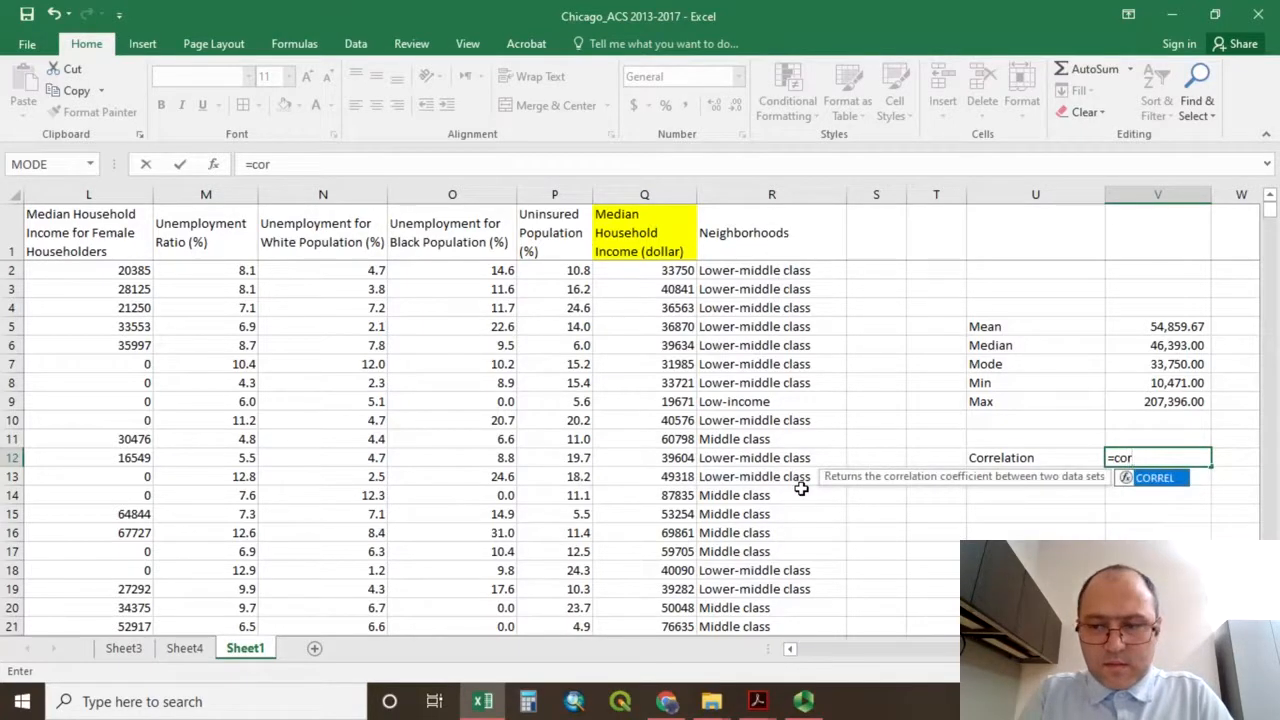
type("rel")
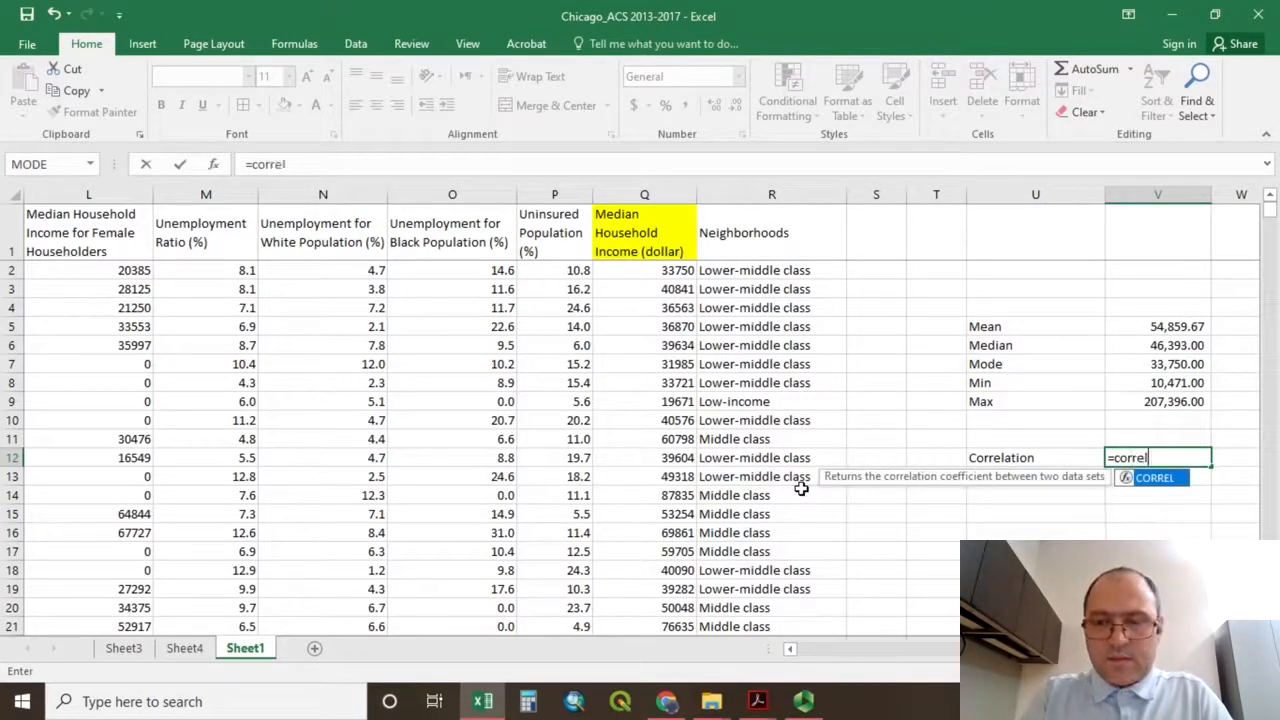
key("Return")
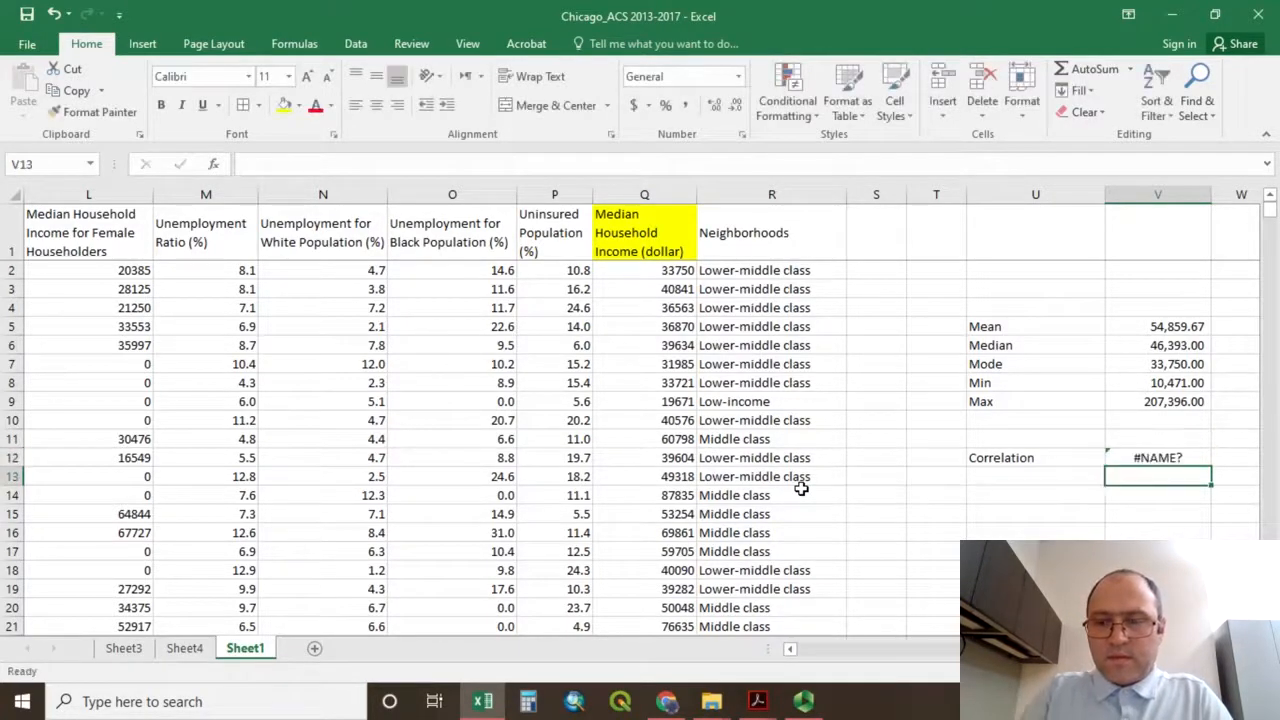
Extend the V12 formula with an opening parenthesis and the median household income range Q2:Q864 as first array.
left_click(1122, 460)
left_click(341, 163)
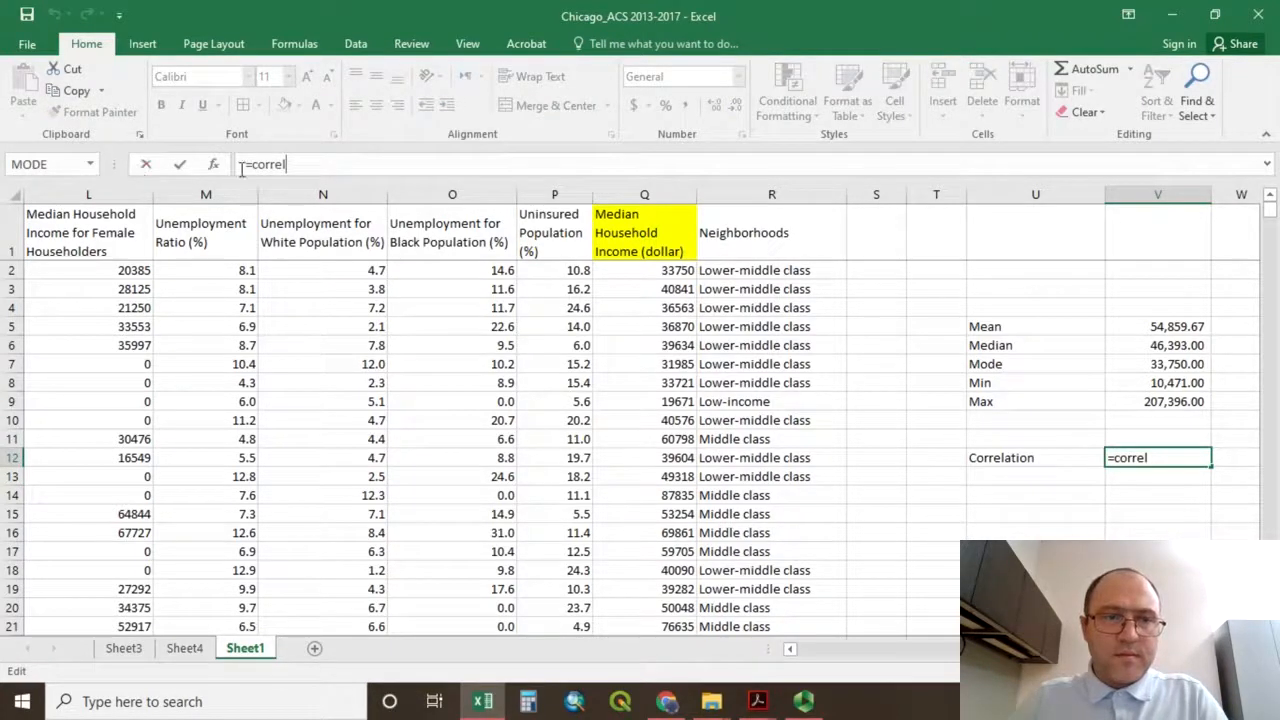
type("(")
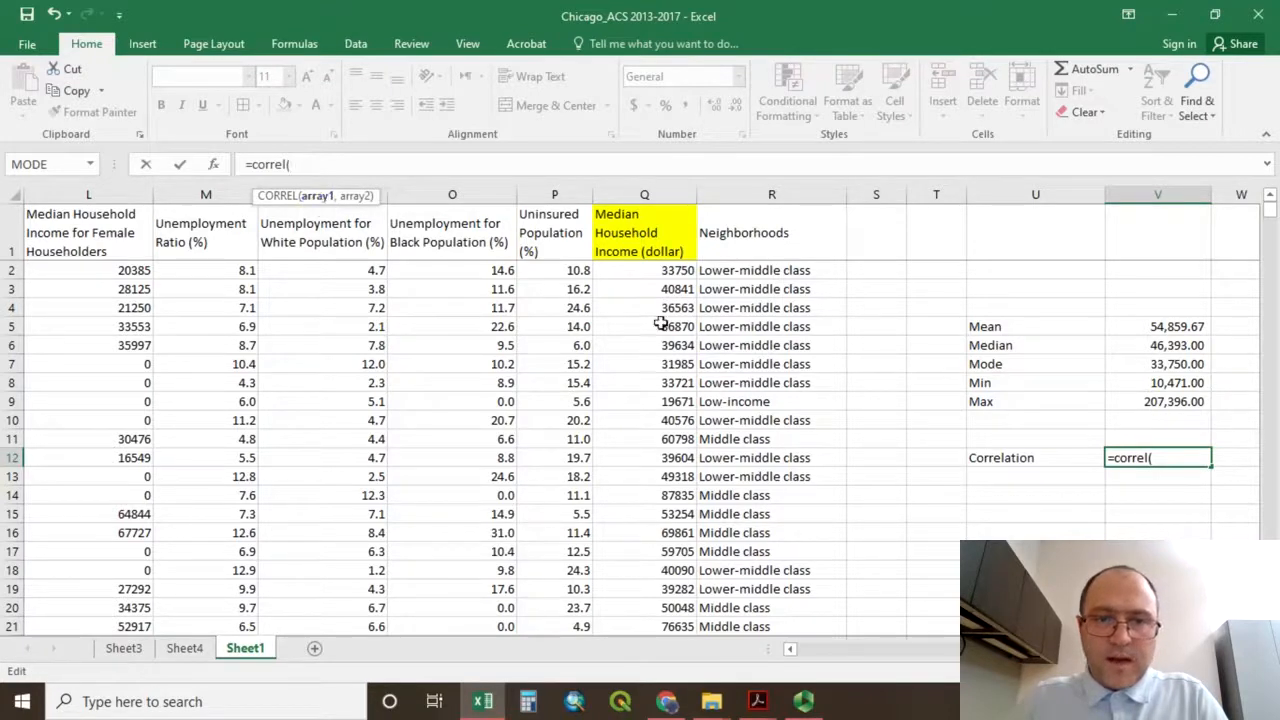
left_click(647, 275)
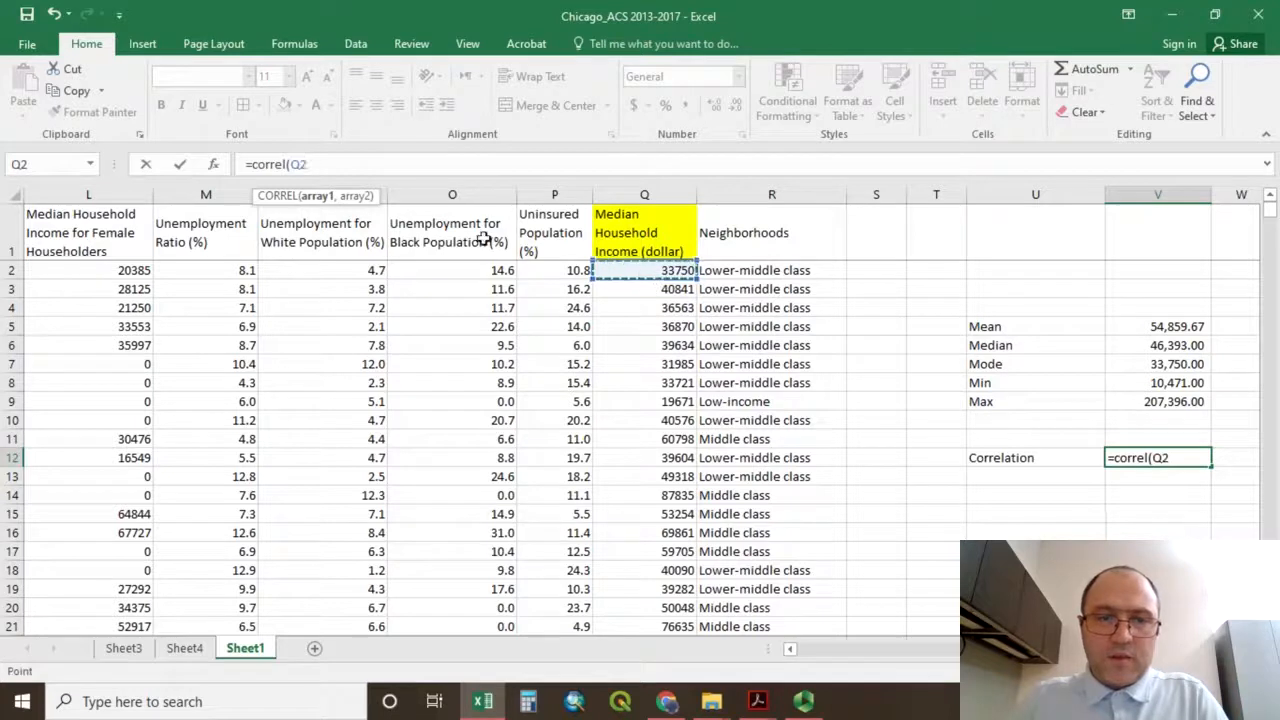
type(":Q")
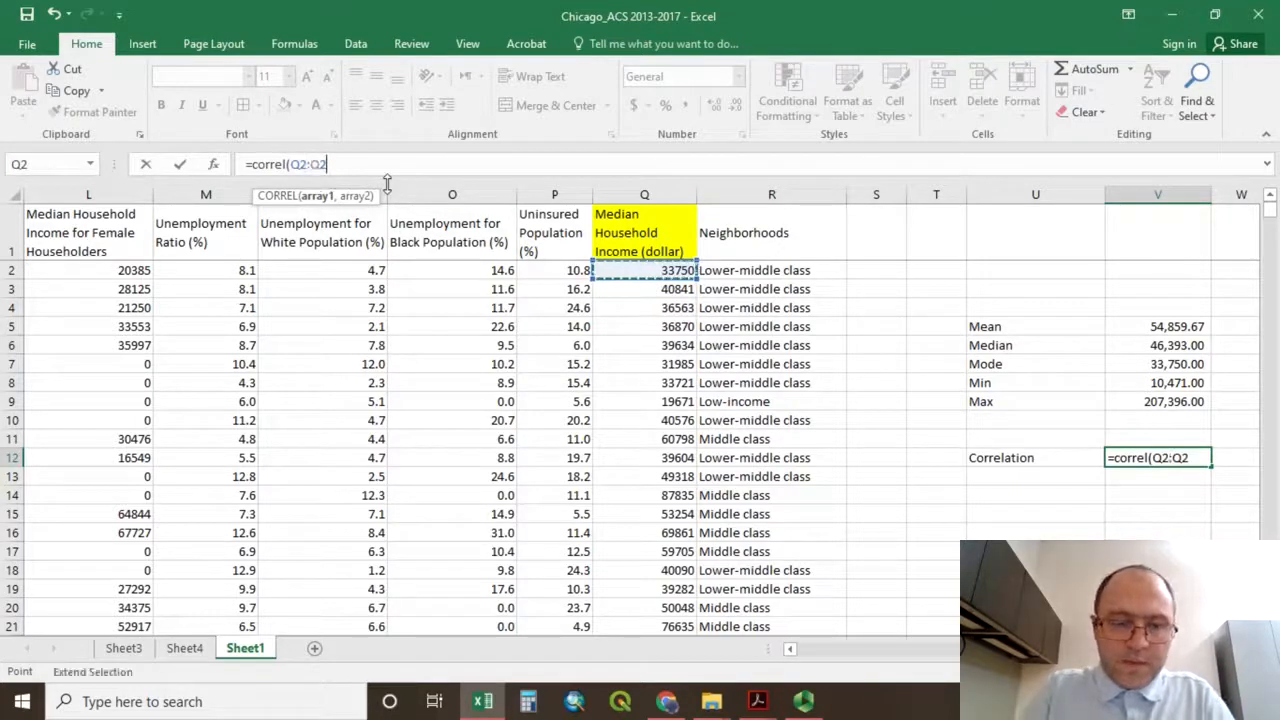
key("BackSpace")
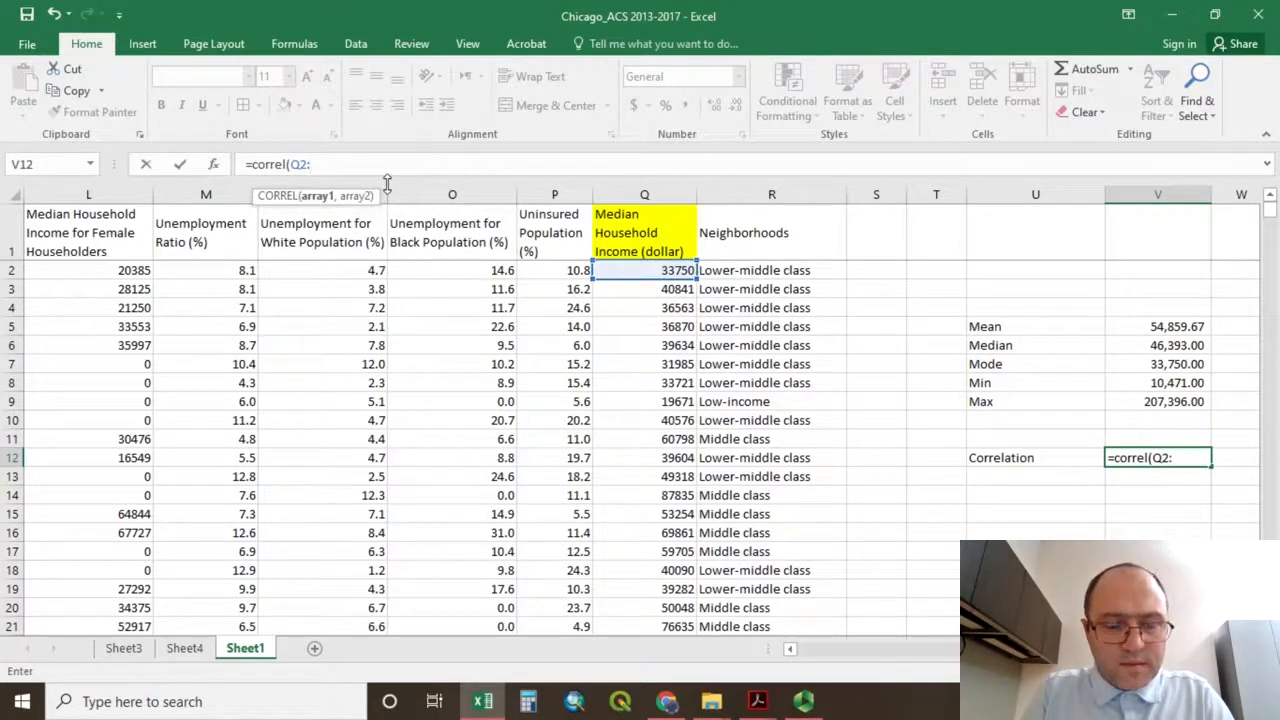
type("Q864")
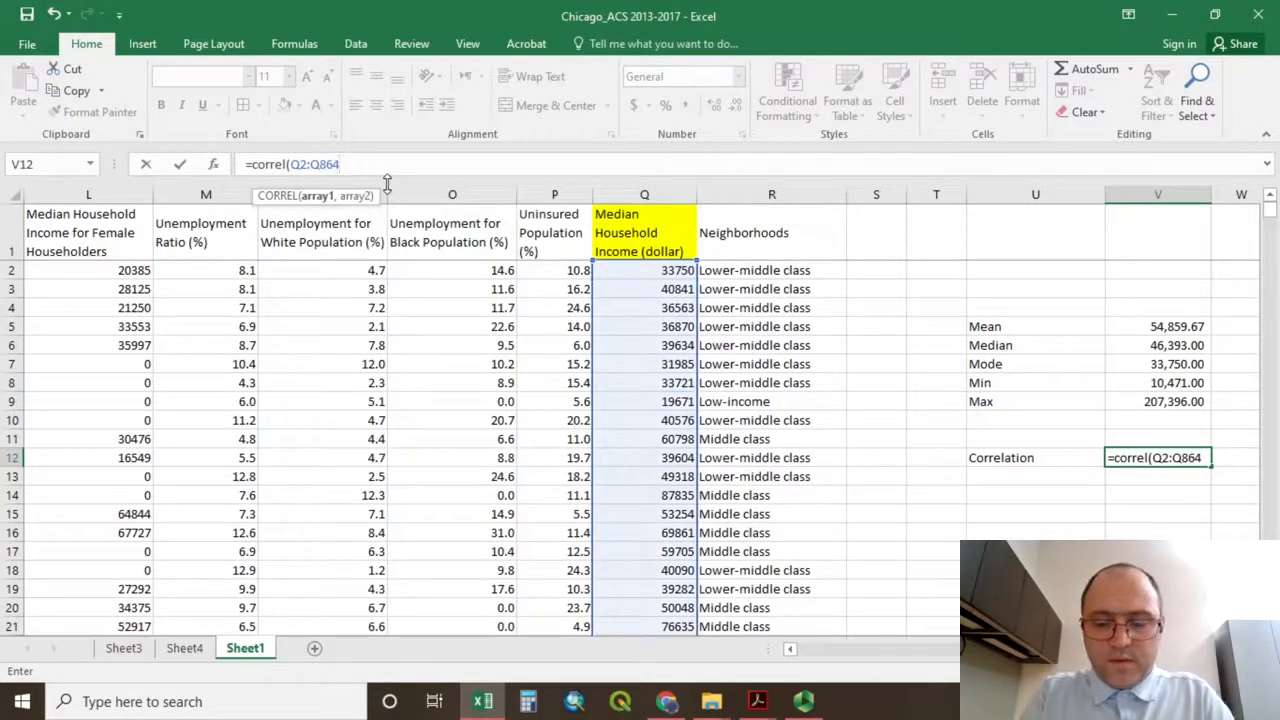
type(",")
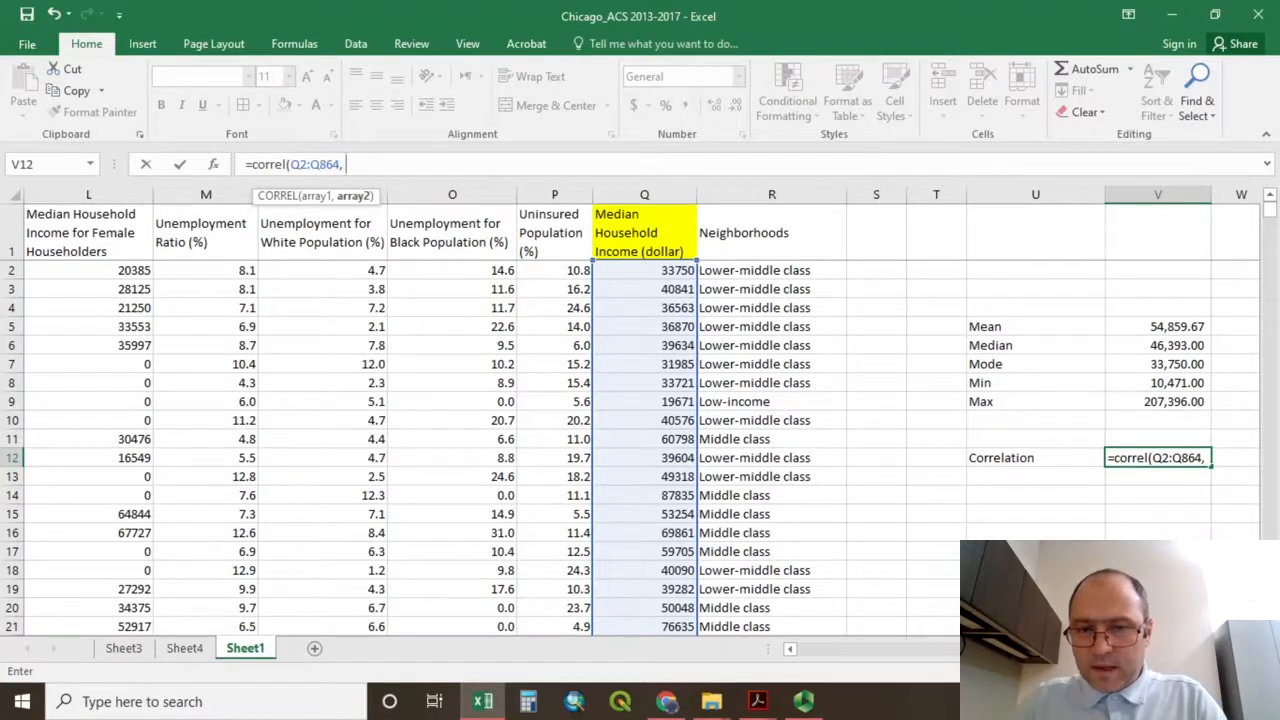
Add the Household Size range B2:B864 as second array and complete the formula as =CORREL(Q2:Q864, B2:B864).
left_click_drag(1130, 650, 847, 668)
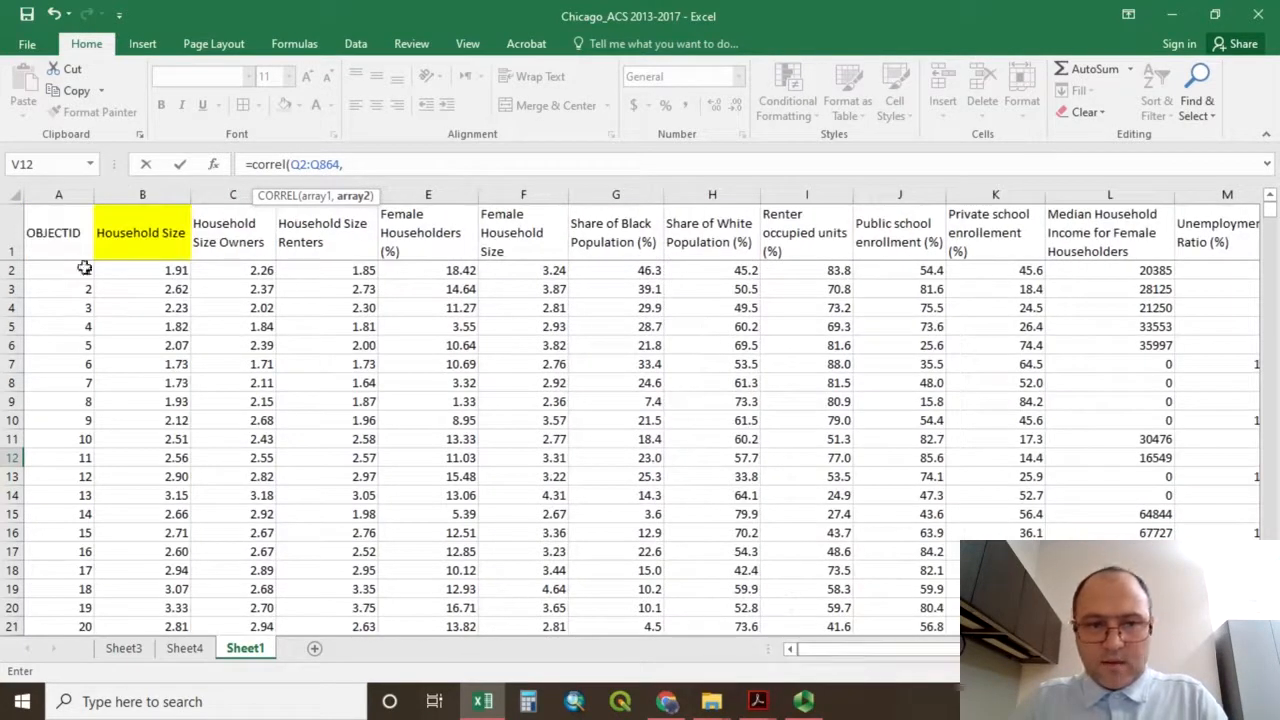
left_click(141, 271)
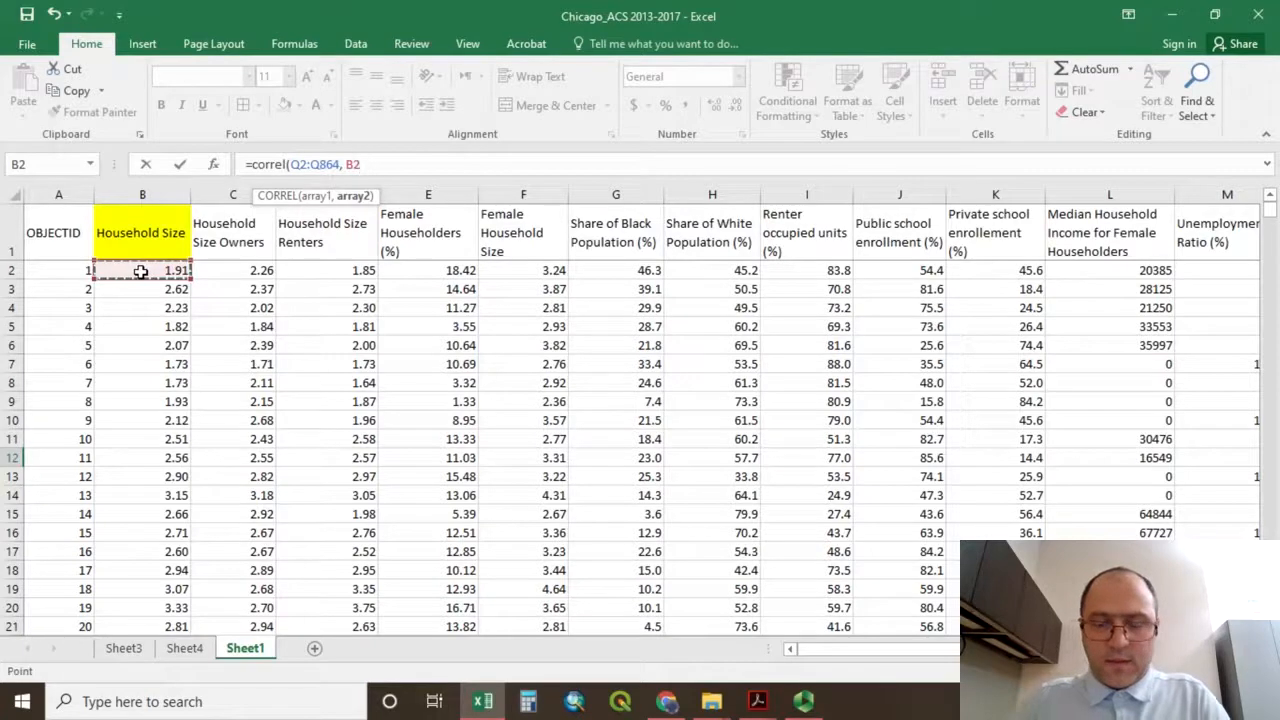
type(":")
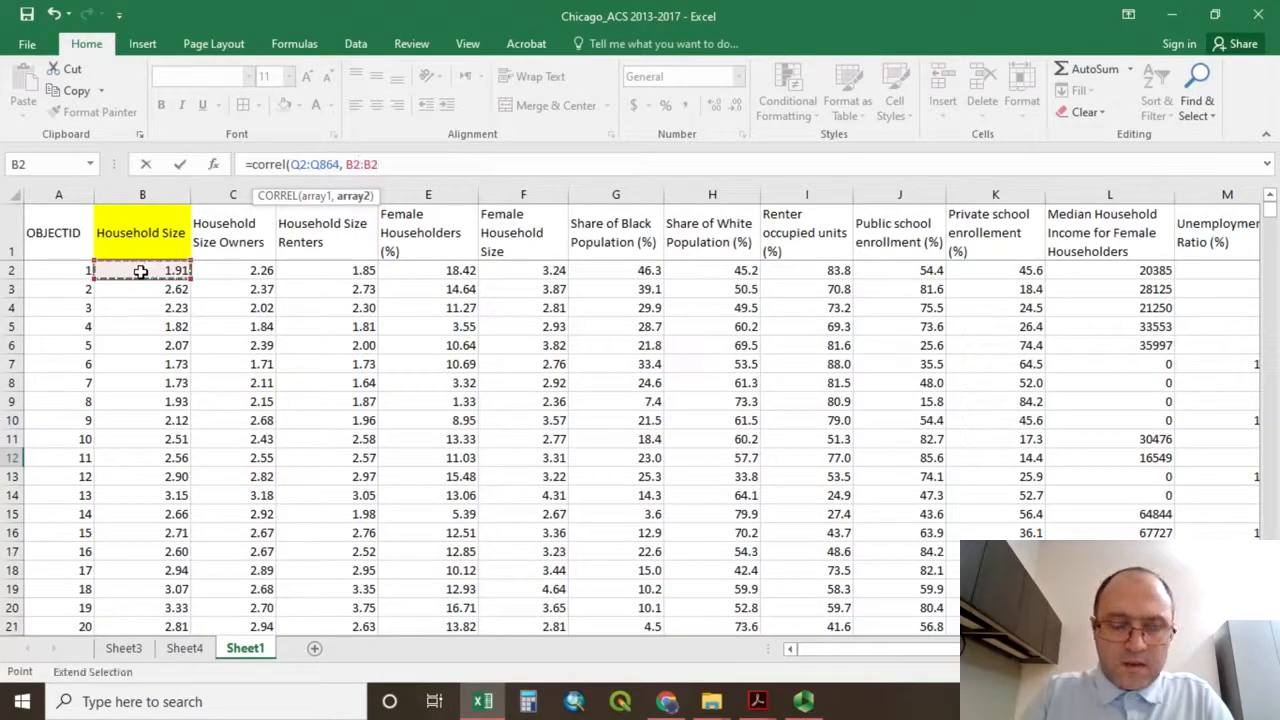
type("B")
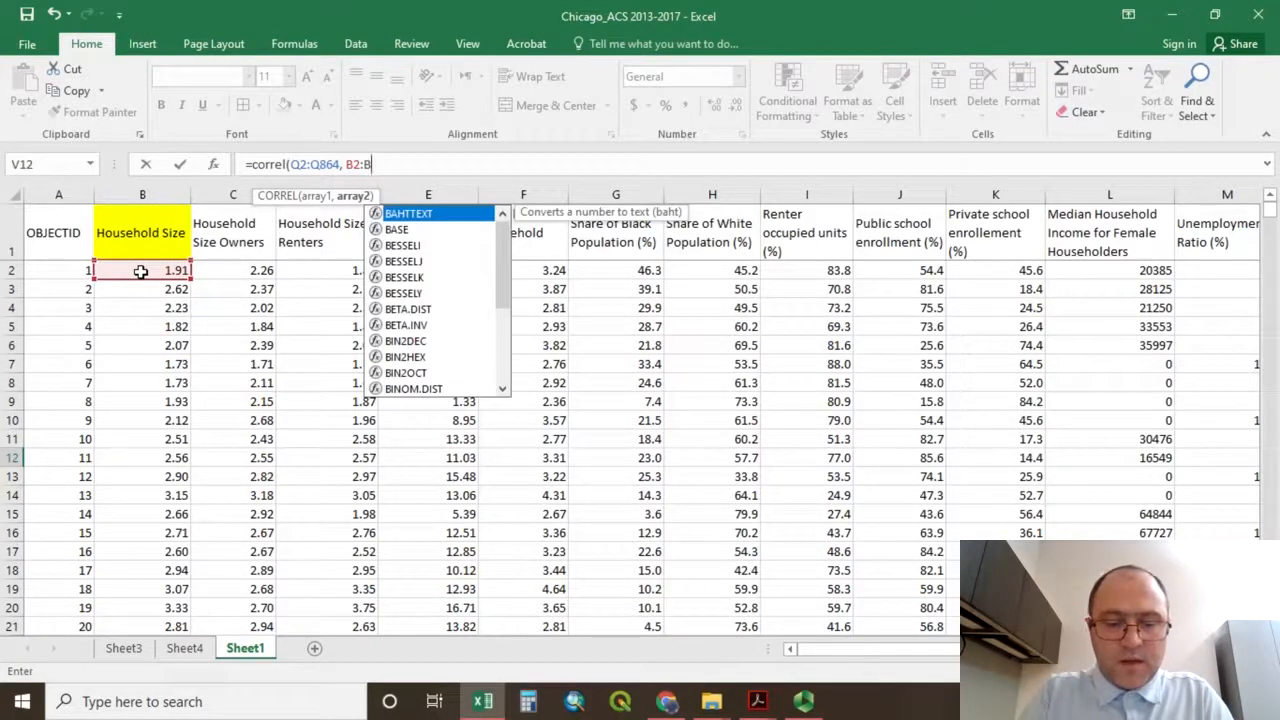
type("8")
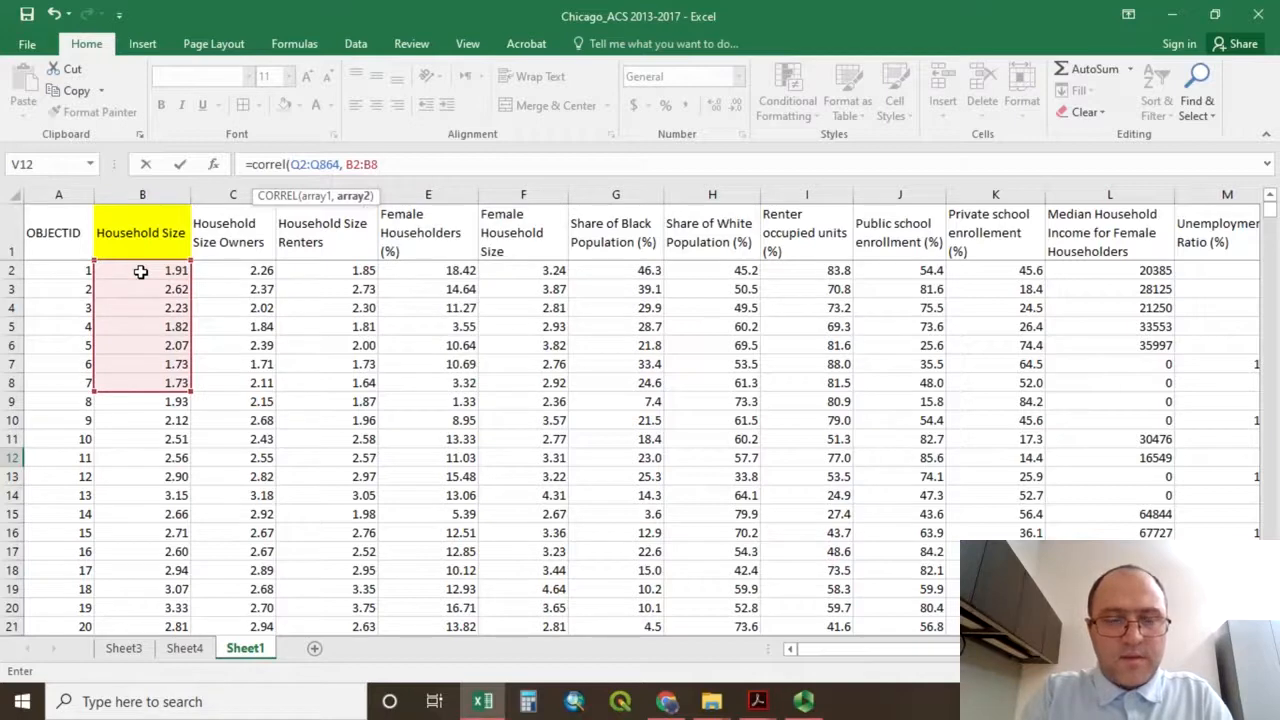
type("64")
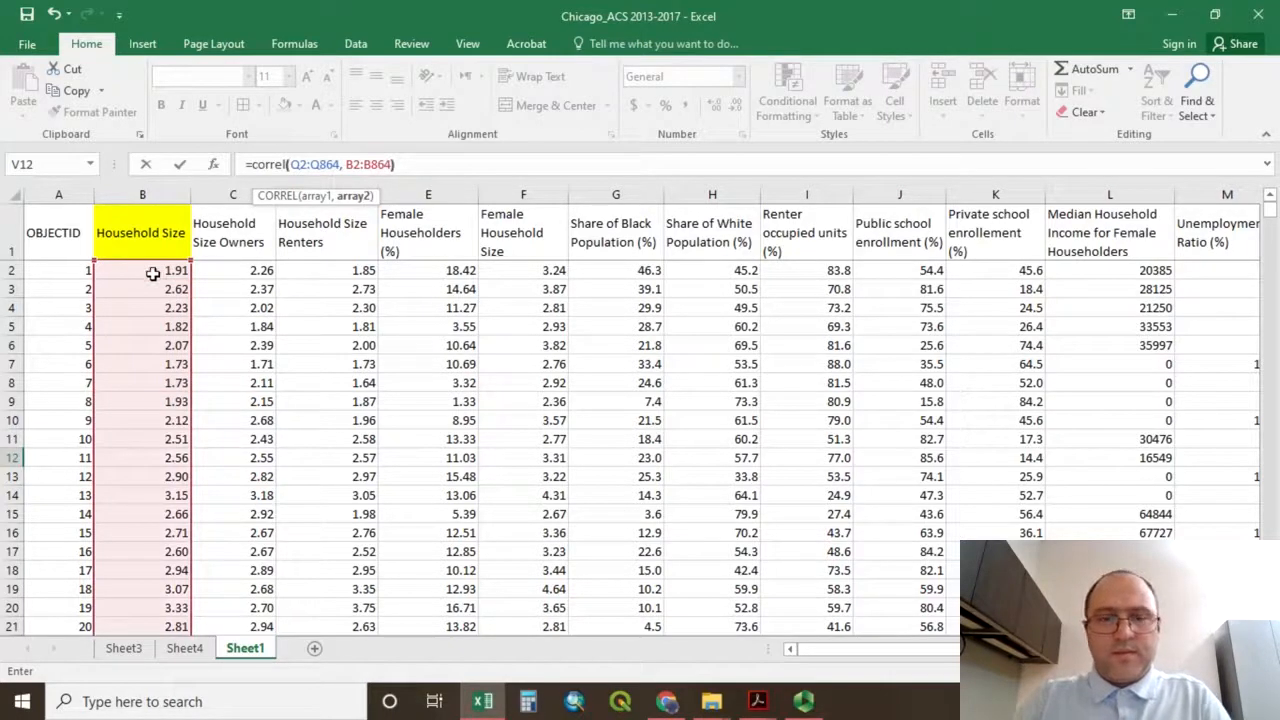
type(")")
left_click_drag(878, 651, 1026, 653)
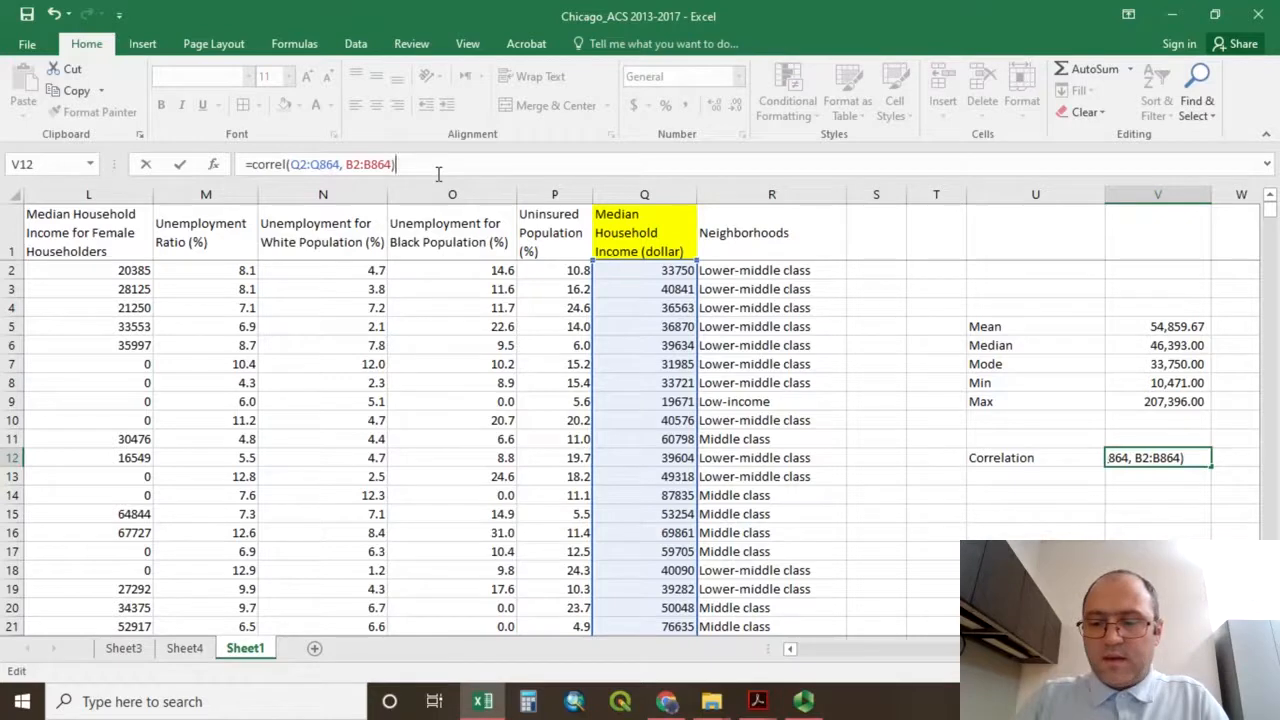
key("Return")
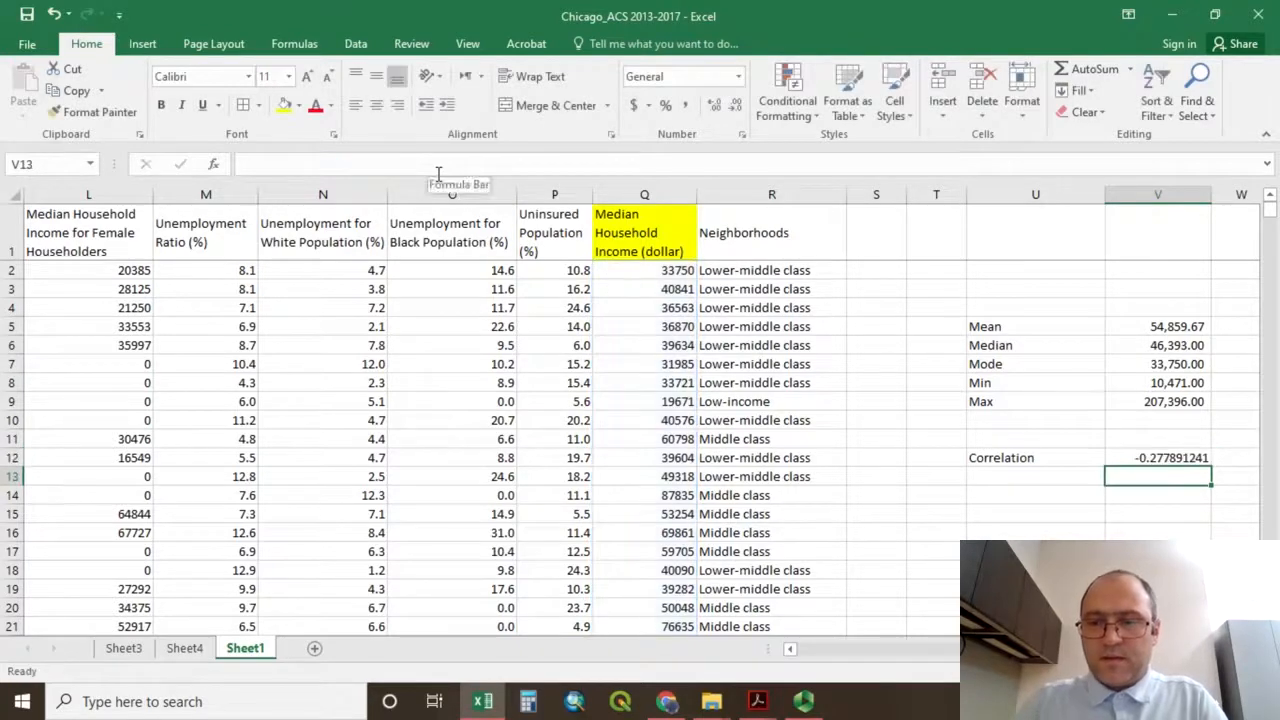
Reduce the number of decimal places displayed for the correlation coefficient in V12.
left_click(1180, 457)
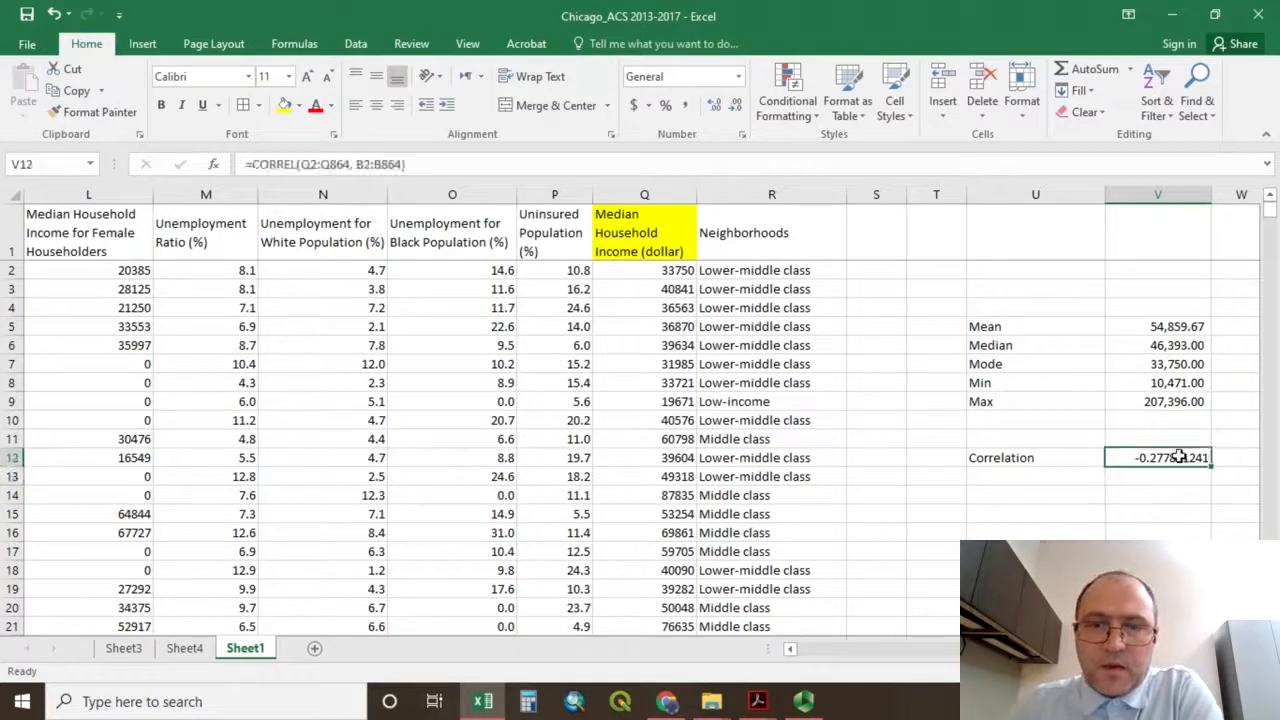
left_click(736, 105)
left_click(736, 105)
left_click(736, 105)
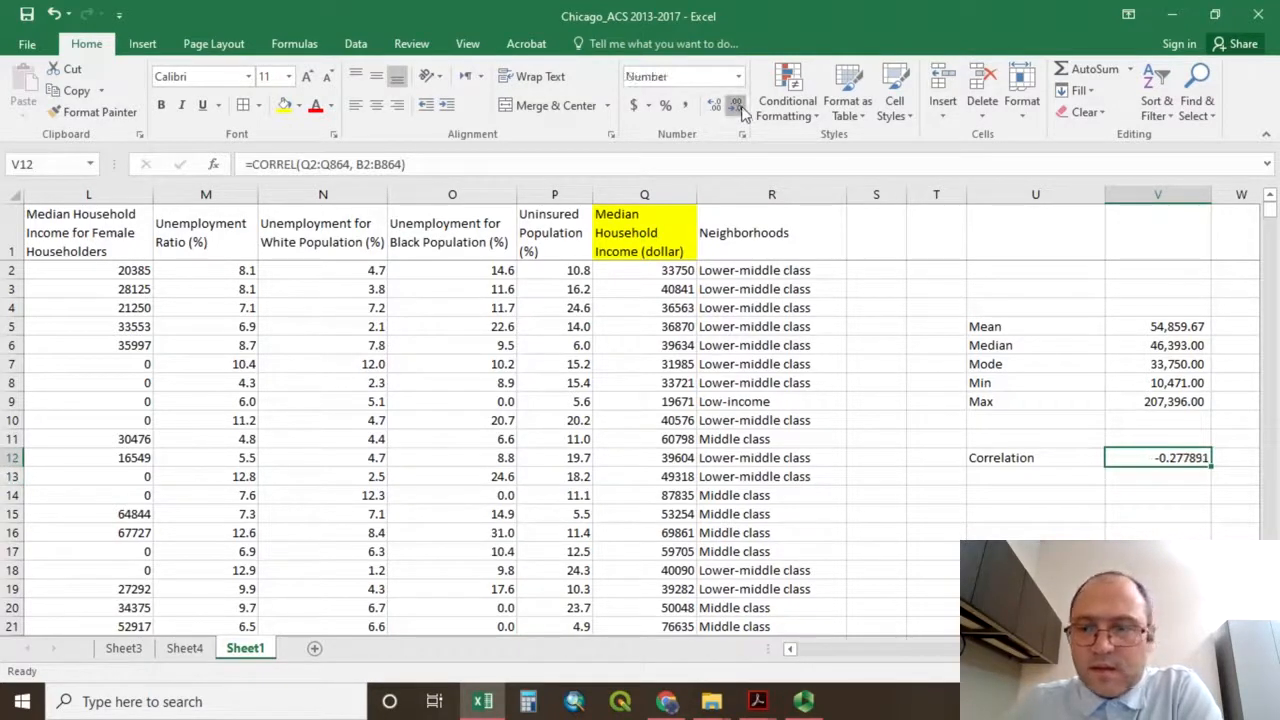
left_click(741, 108)
left_click(741, 108)
left_click(741, 108)
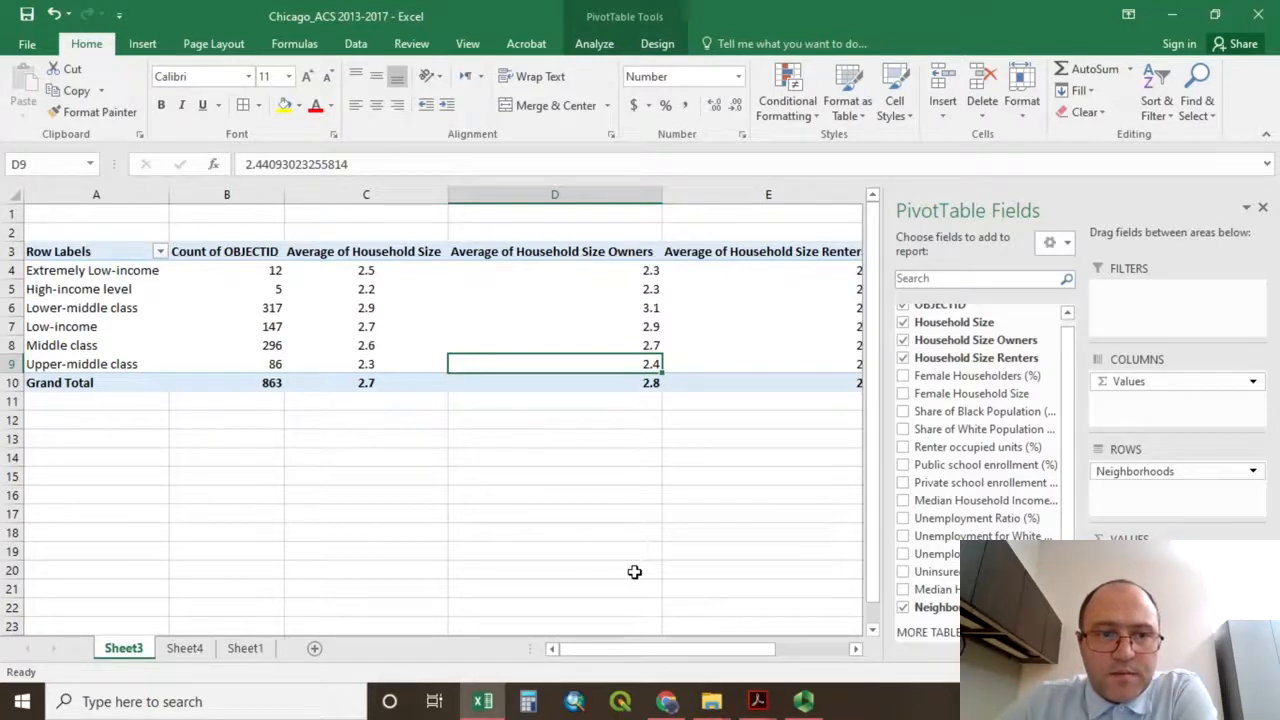
left_click(569, 326)
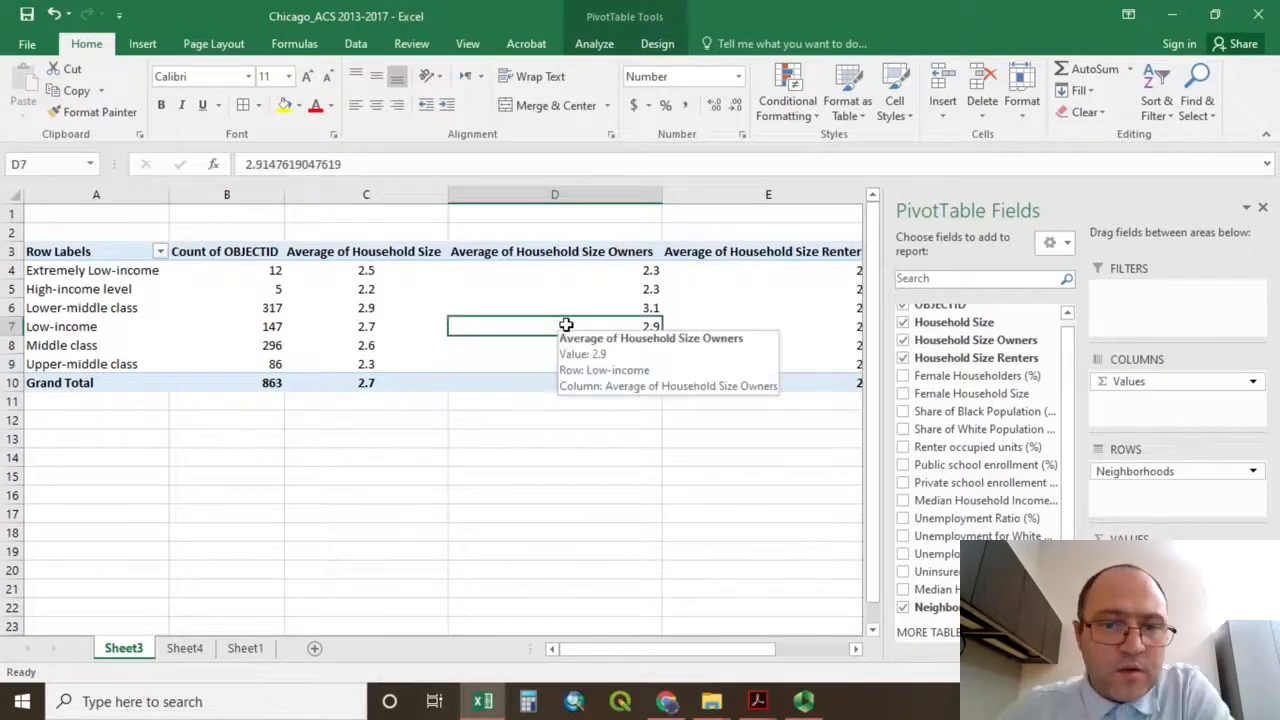
left_click(569, 303)
left_click(570, 292)
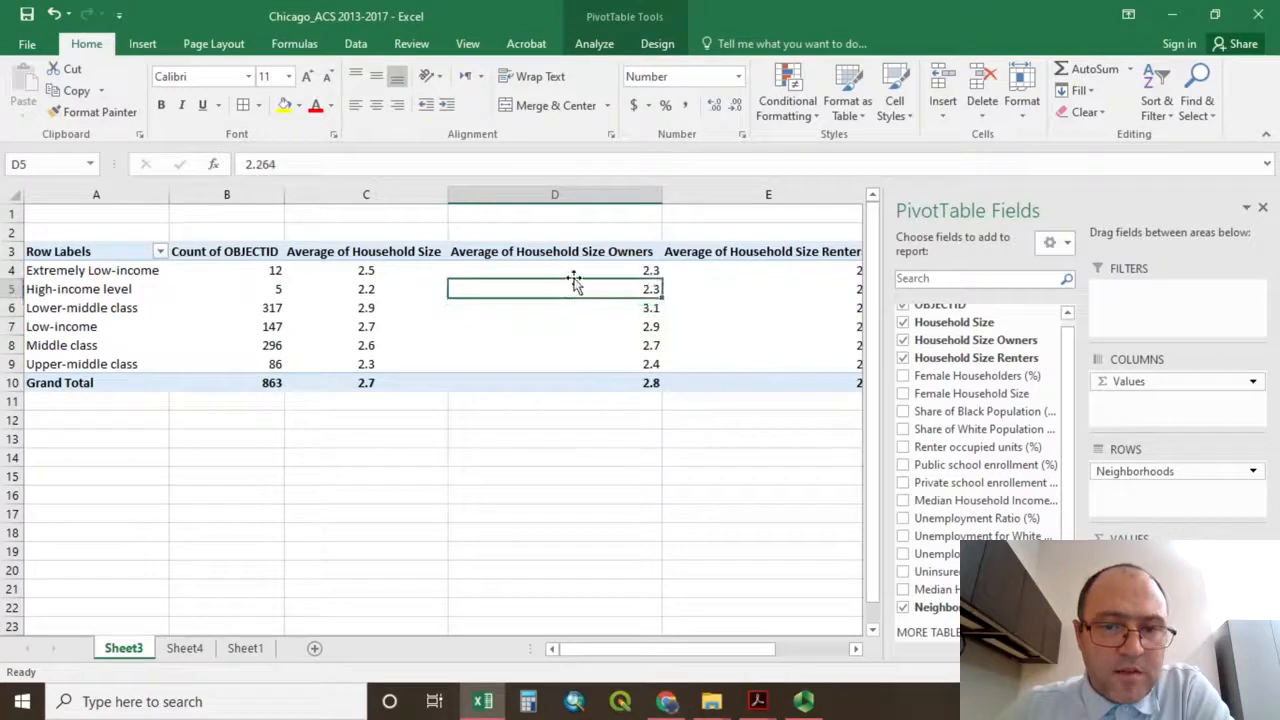
left_click(574, 271)
left_click(576, 253)
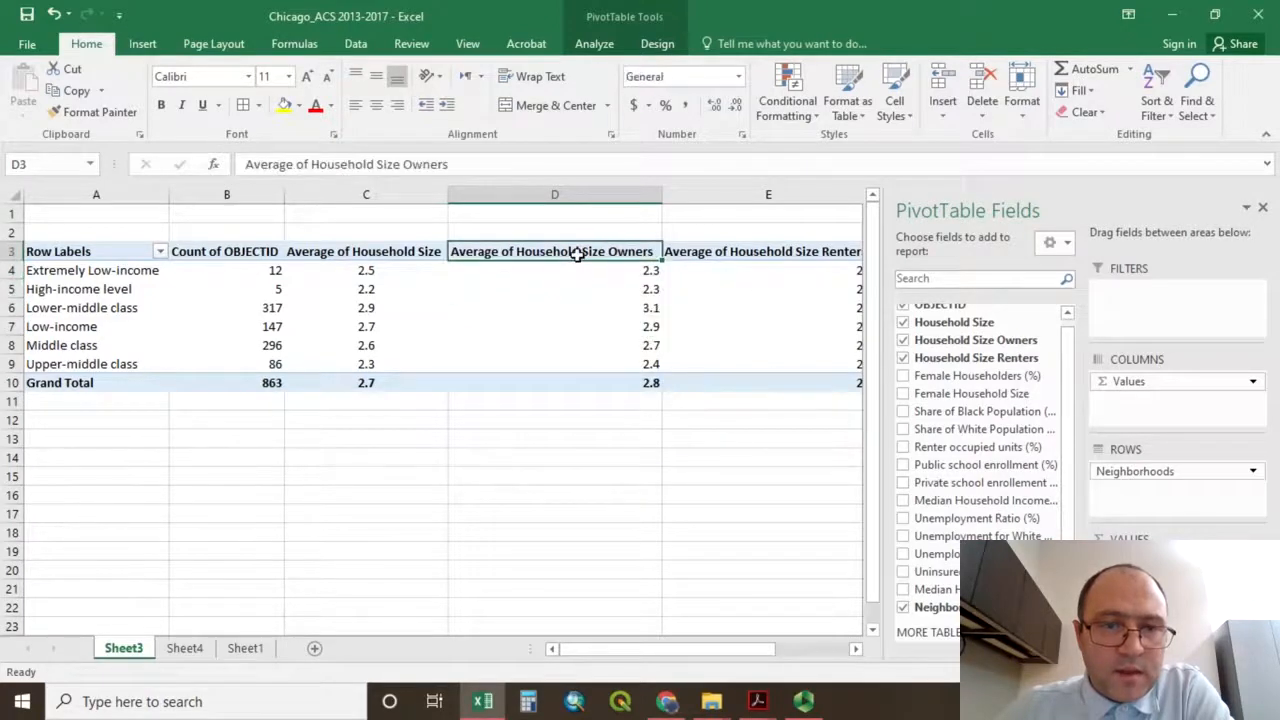